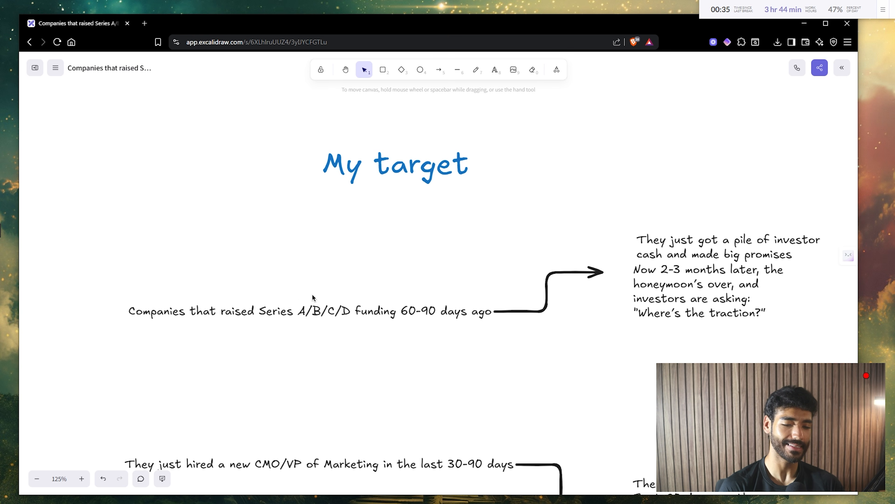
- Pan and zoom the Excalidraw board from the pain-points notes down to the cold-email template at 185%
scroll(377, 339, down, 2)
scroll(378, 339, right, 2)
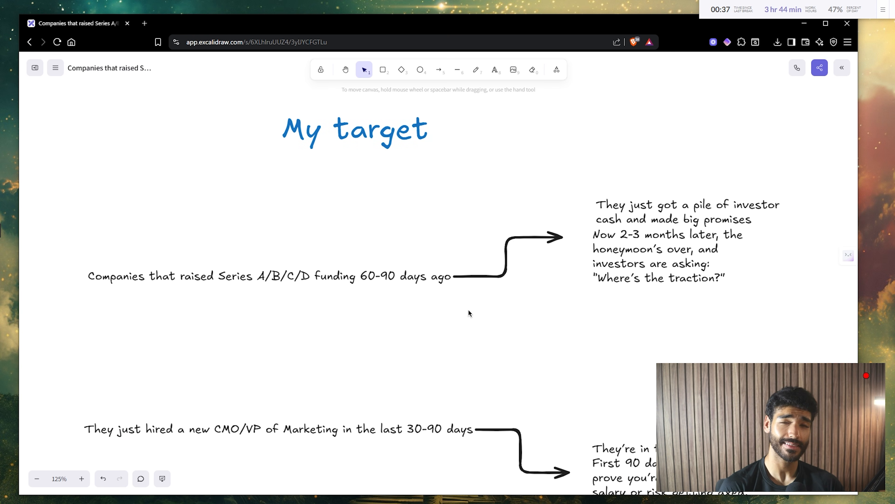
scroll(523, 300, right, 2)
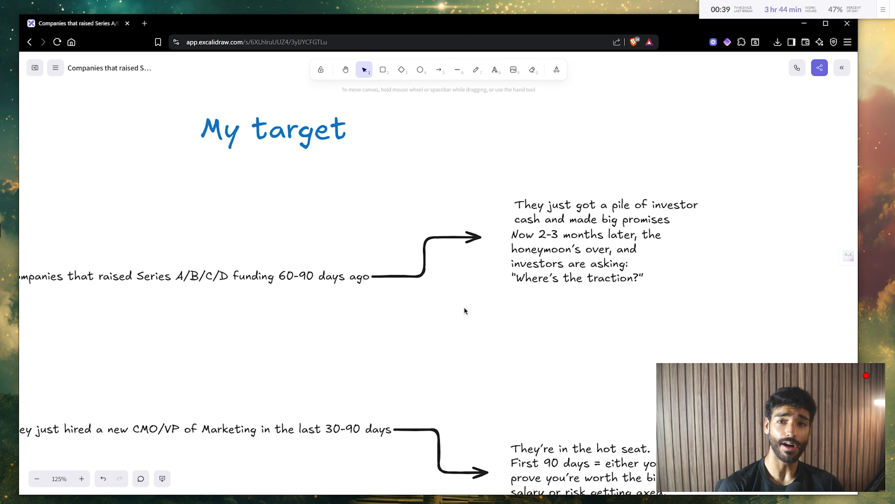
scroll(465, 310, left, 2)
scroll(464, 309, right, 3)
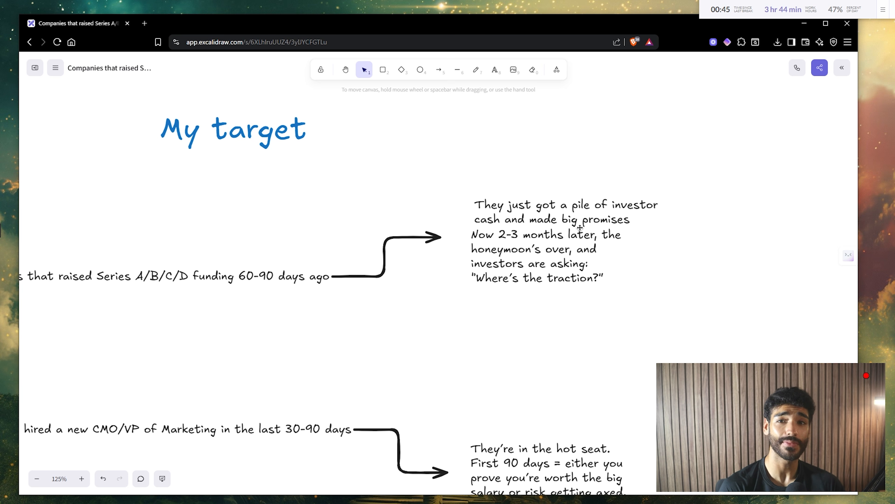
scroll(536, 261, down, 1)
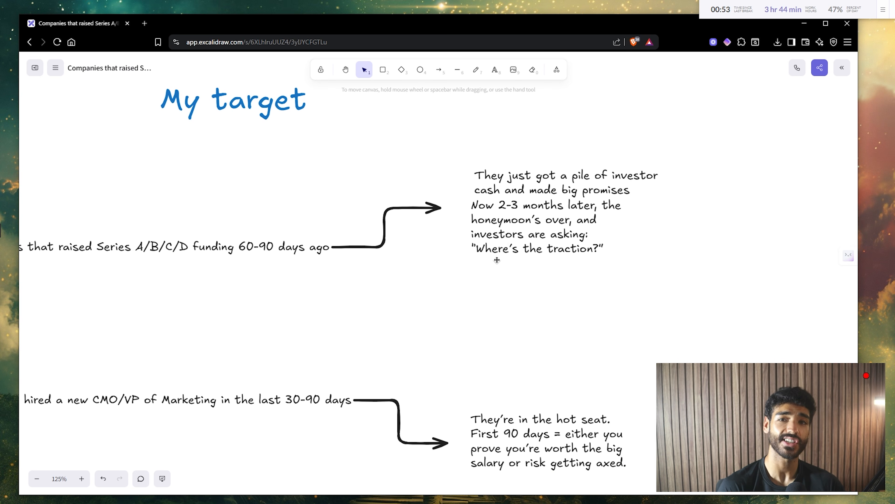
scroll(497, 260, down, 5)
scroll(497, 261, left, 6)
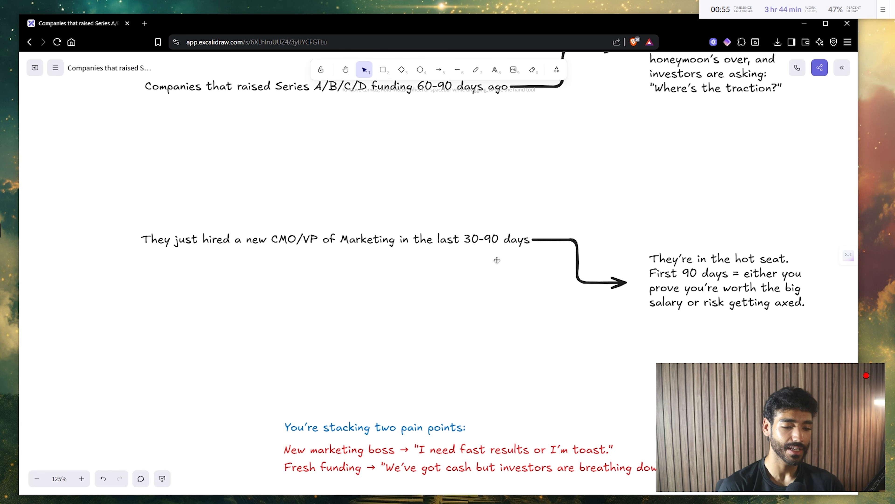
scroll(496, 260, up, 3)
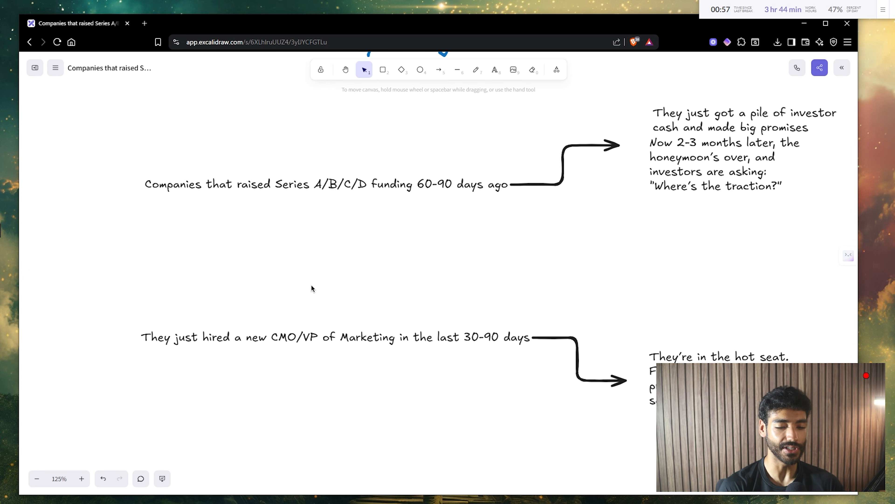
scroll(400, 380, right, 3)
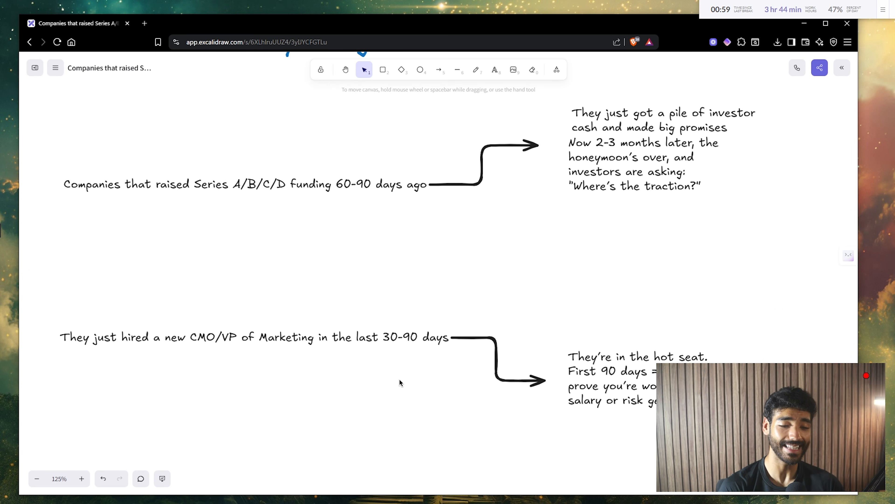
scroll(524, 398, right, 3)
scroll(524, 398, down, 1)
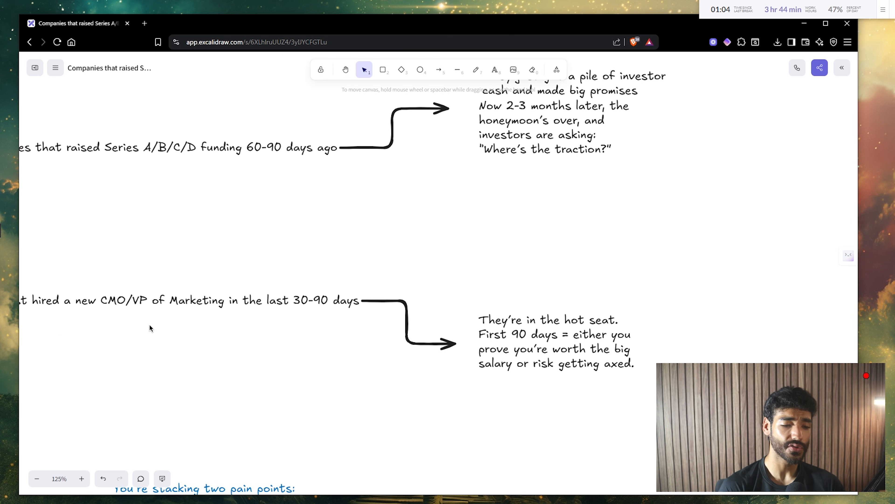
scroll(388, 336, right, 1)
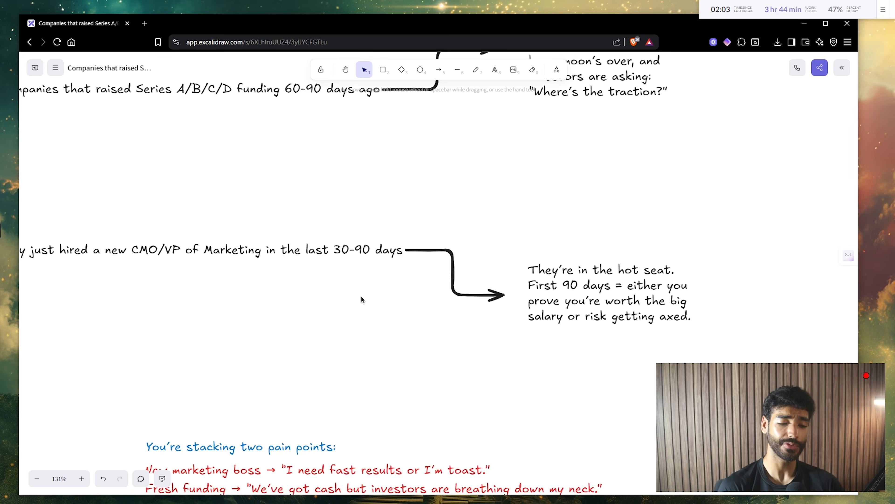
scroll(362, 300, down, 5)
scroll(362, 299, up, 4)
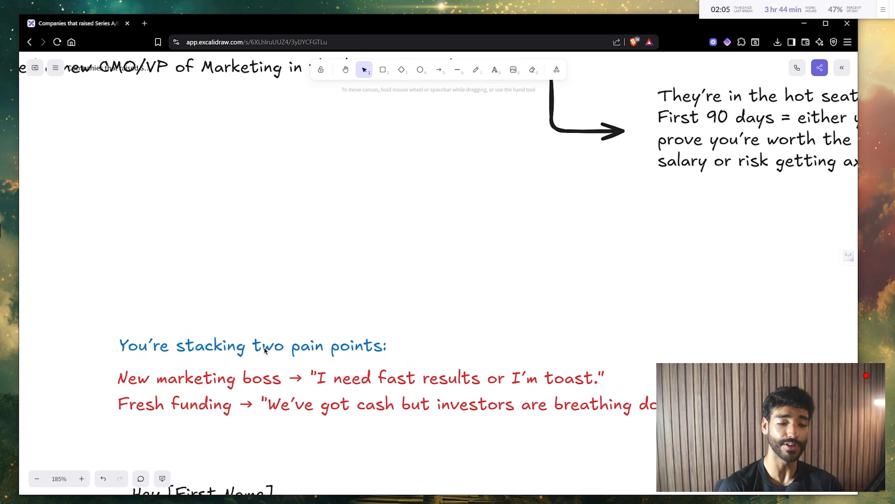
drag(266, 386, 245, 397)
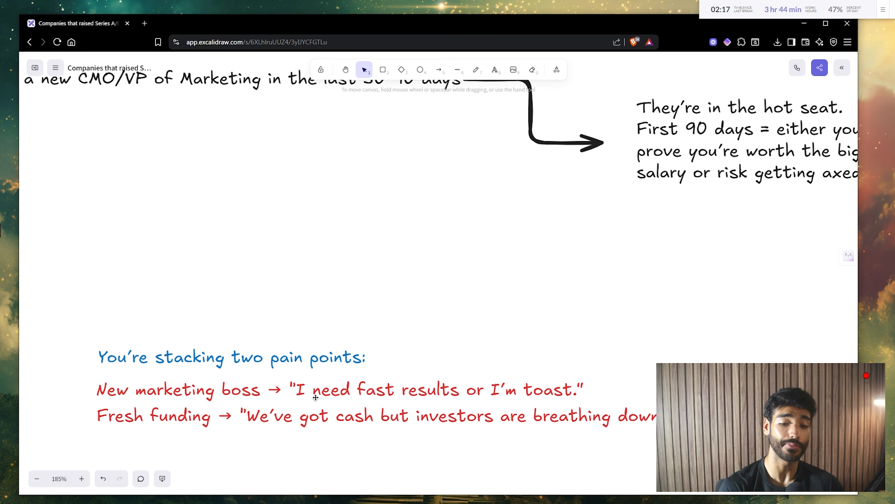
scroll(317, 399, down, 10)
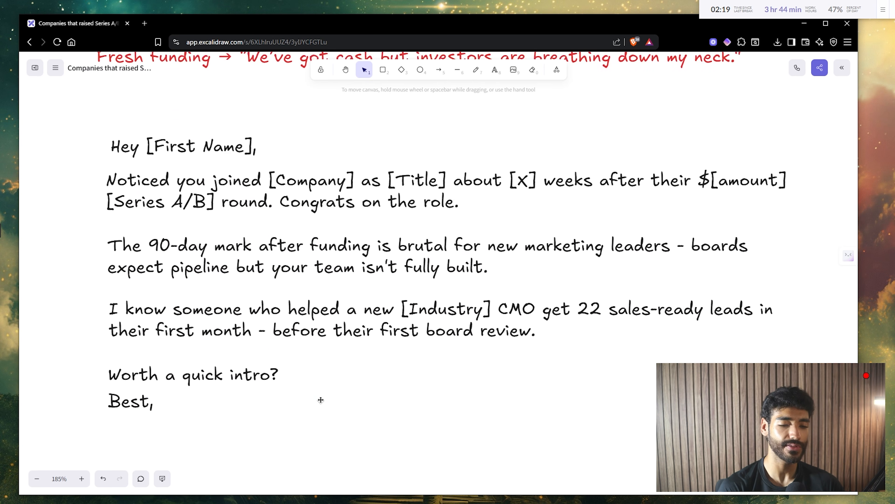
- Scroll up slightly so the cold-email template sits fully in view
scroll(321, 399, up, 1)
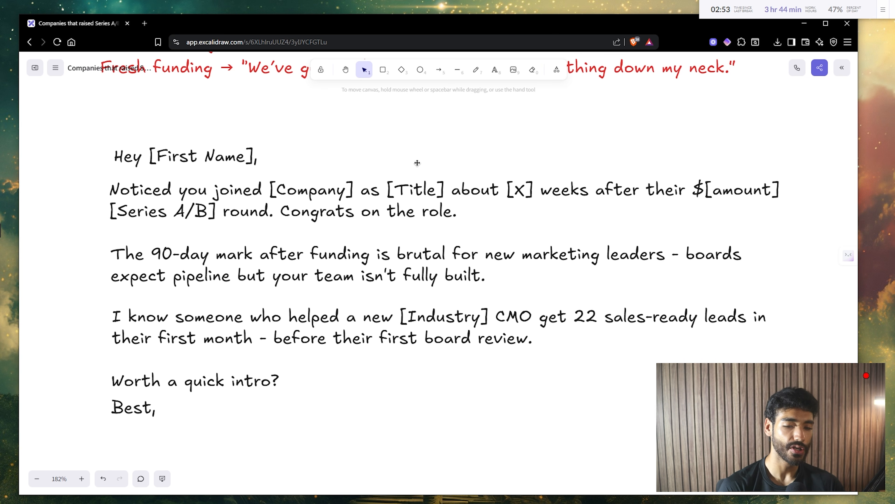
- With the pencil, draw a thick stroke left of the email and underline 'fully built.' and 'Hey [First Name],'
click(476, 69)
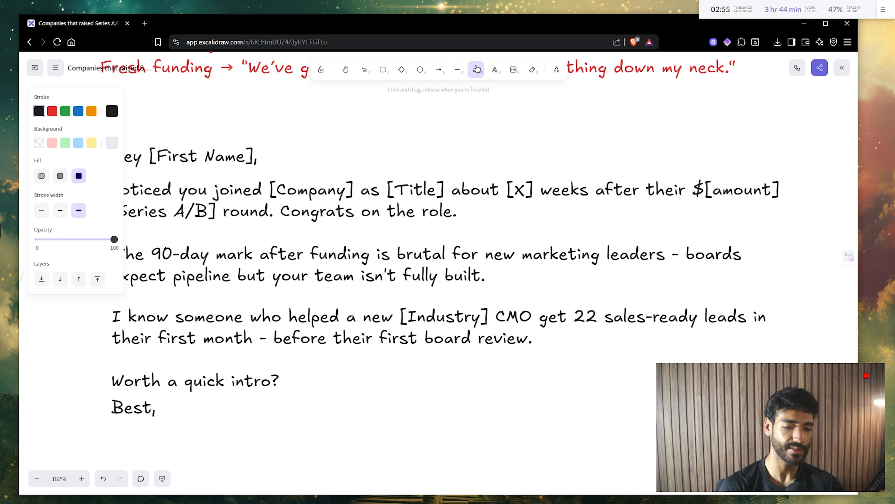
scroll(149, 285, left, 5)
drag(158, 273, 154, 420)
drag(529, 295, 618, 293)
scroll(529, 282, right, 3)
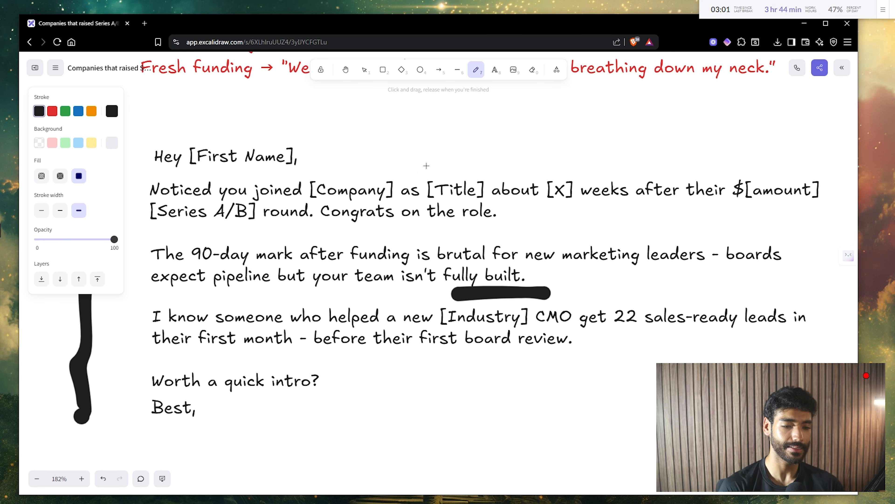
drag(402, 156, 469, 156)
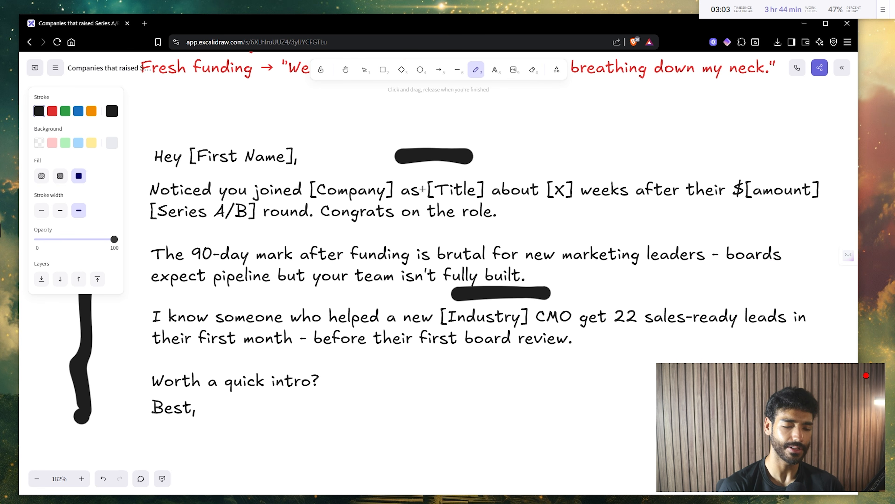
- Add thick bars near the 90-day line and 'Worth a quick intro?', then zoom out to 85%
scroll(640, 145, down, 1)
drag(303, 149, 369, 150)
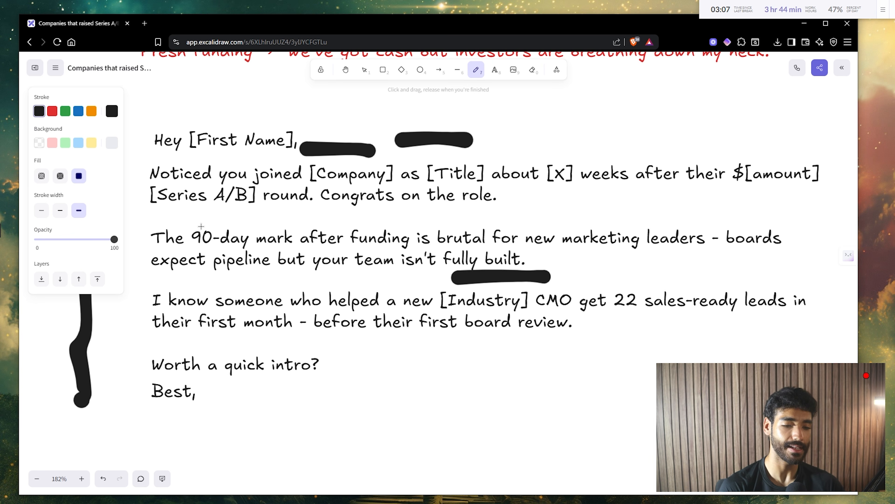
drag(164, 223, 225, 224)
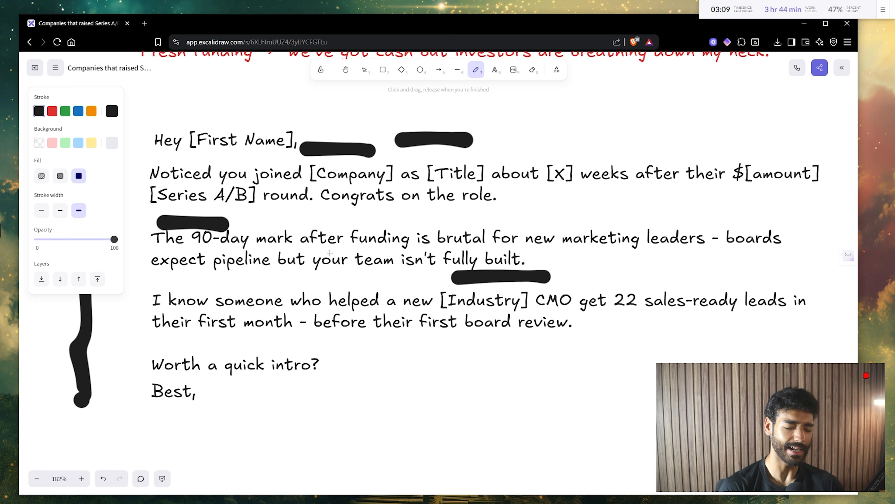
drag(384, 352, 512, 358)
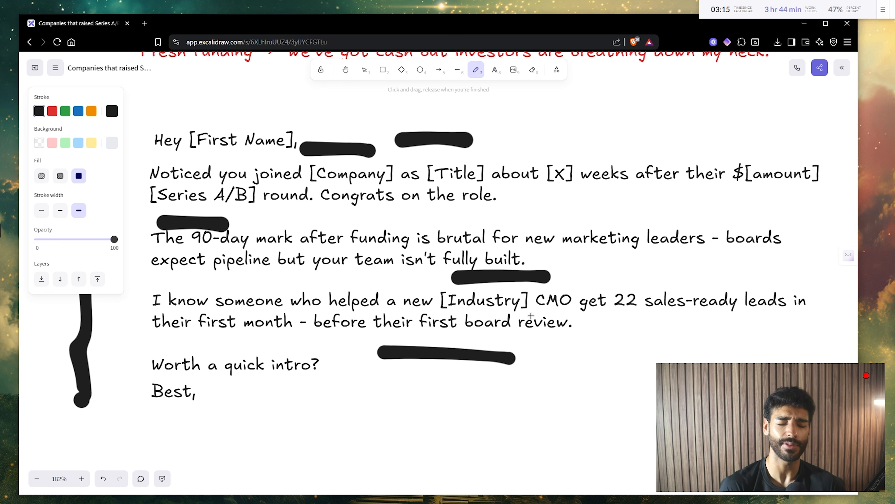
scroll(531, 315, down, 8)
scroll(531, 315, up, 2)
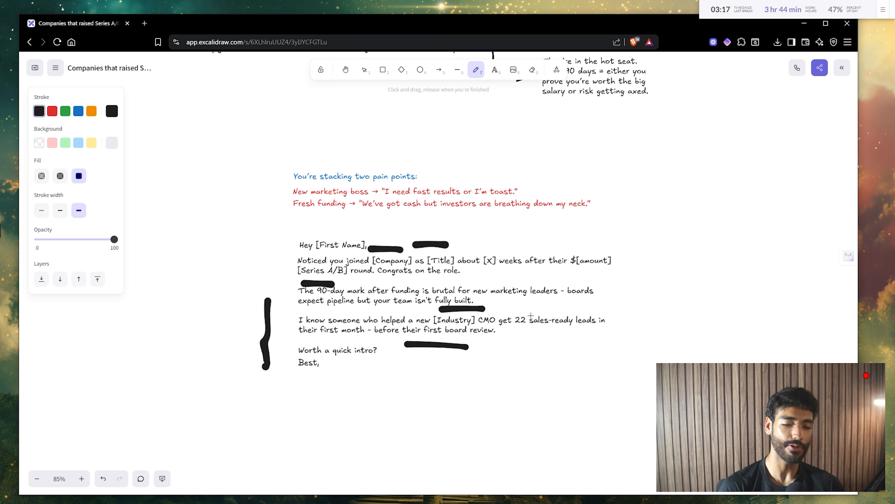
scroll(531, 316, up, 9)
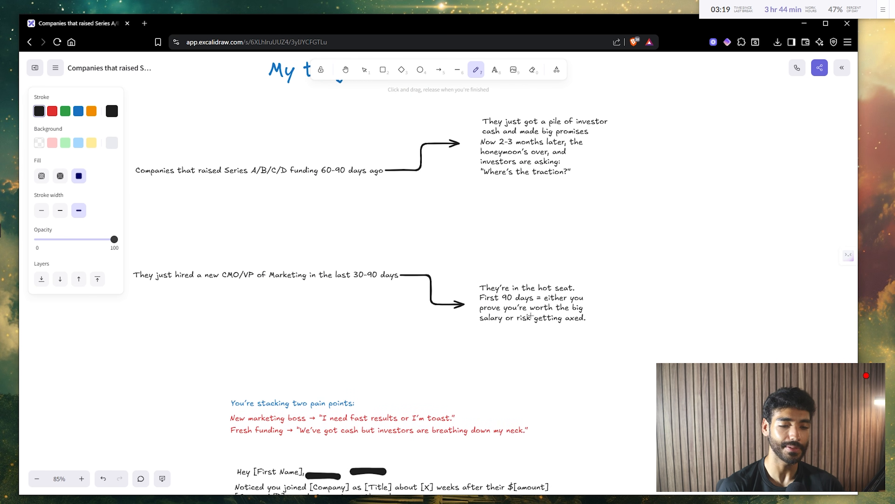
scroll(531, 315, up, 1)
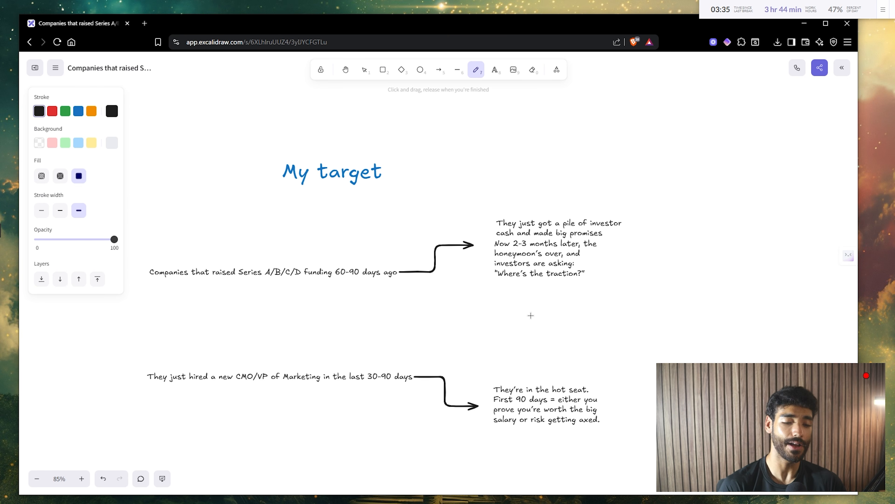
- Load exa.ai in a new browser tab and scroll through its home page
key(ctrl+t)
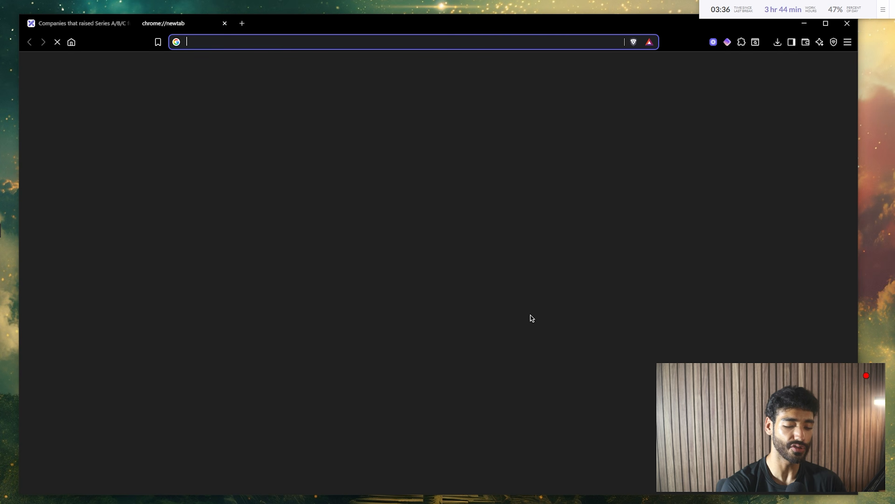
text(exa.ai)
key(Return)
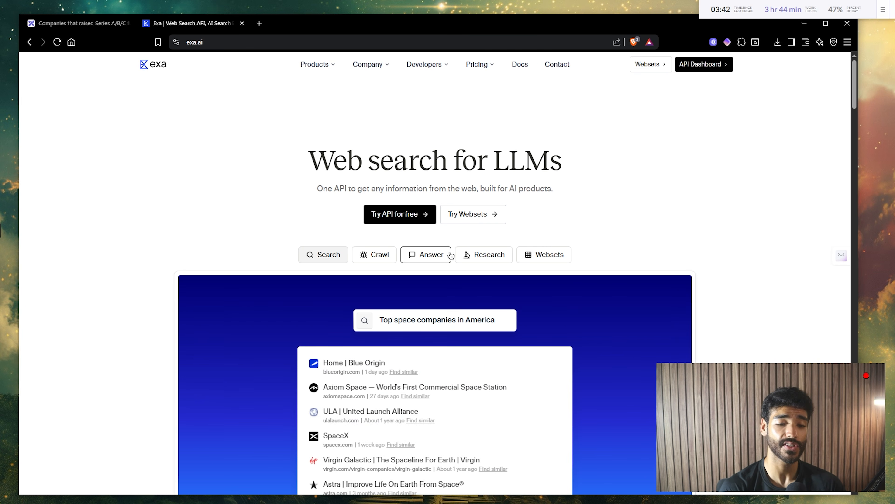
scroll(451, 254, down, 2)
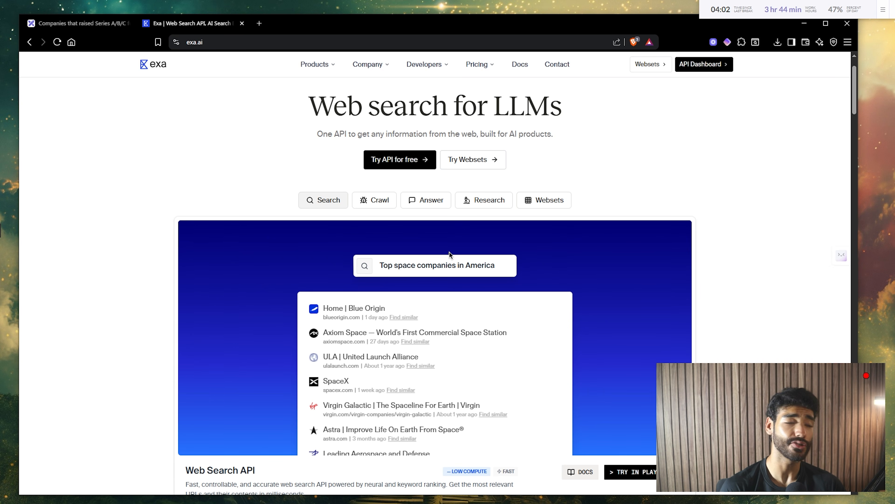
scroll(449, 253, down, 1)
scroll(450, 254, up, 3)
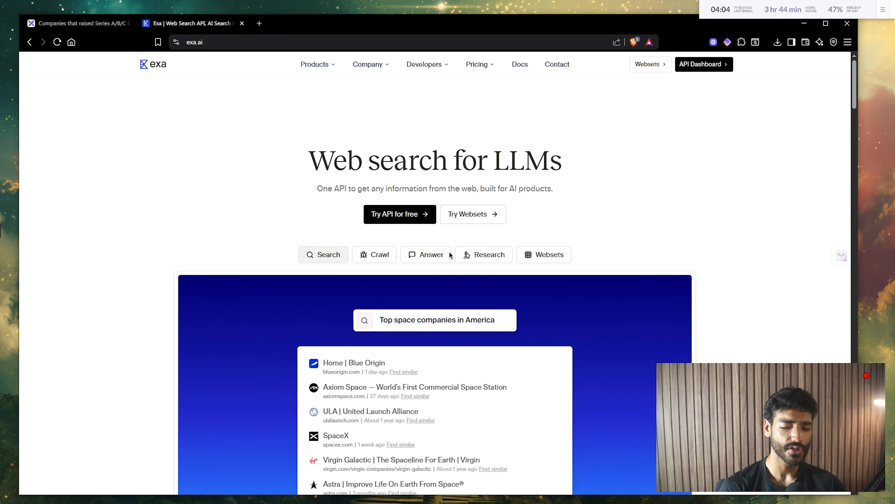
- Open Exa Websets in its own tab, then return to the 'My target' drawing tab
click(656, 70)
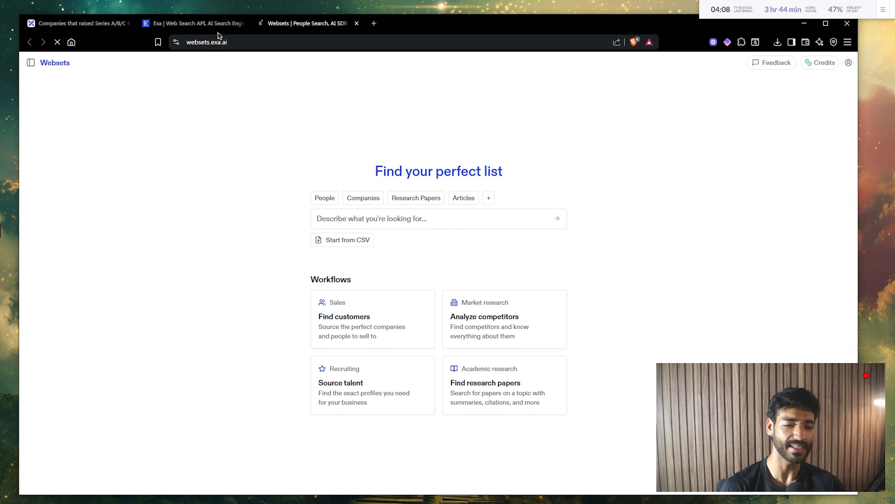
click(217, 29)
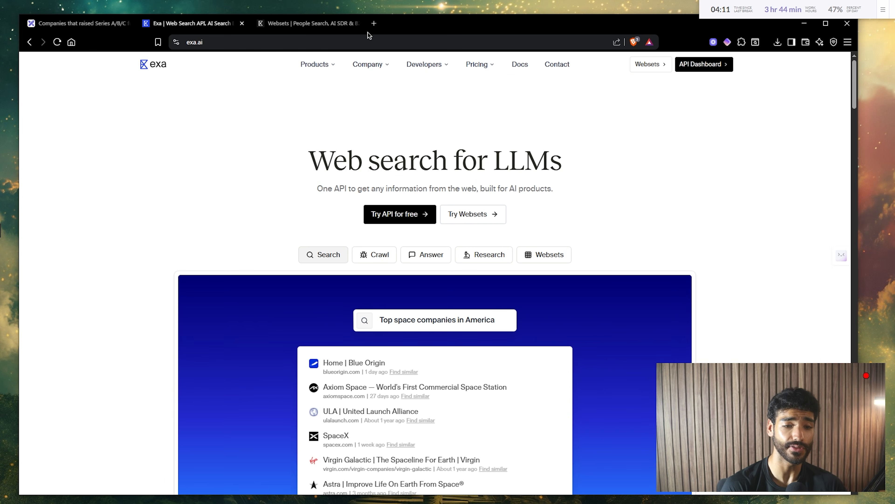
click(306, 29)
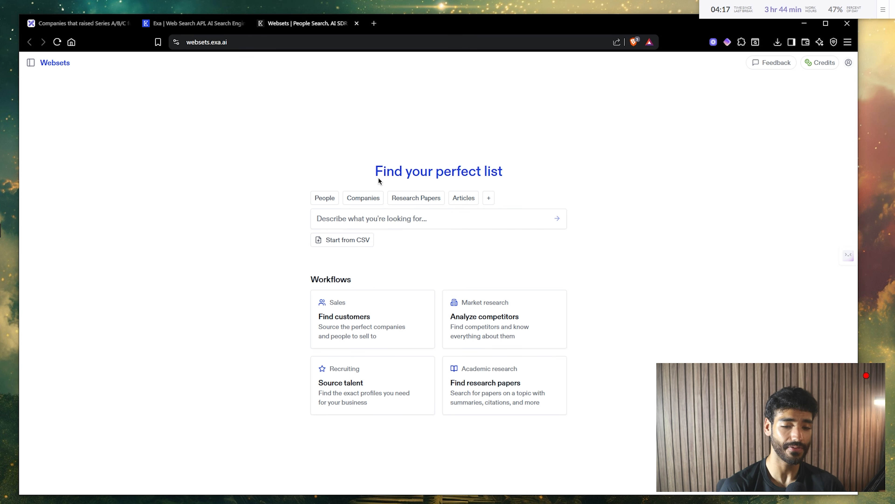
drag(379, 177, 521, 177)
click(365, 222)
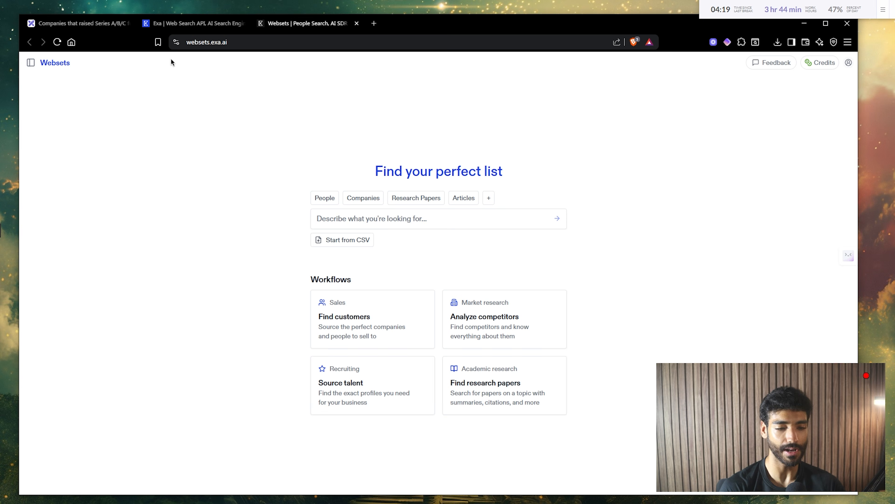
click(94, 24)
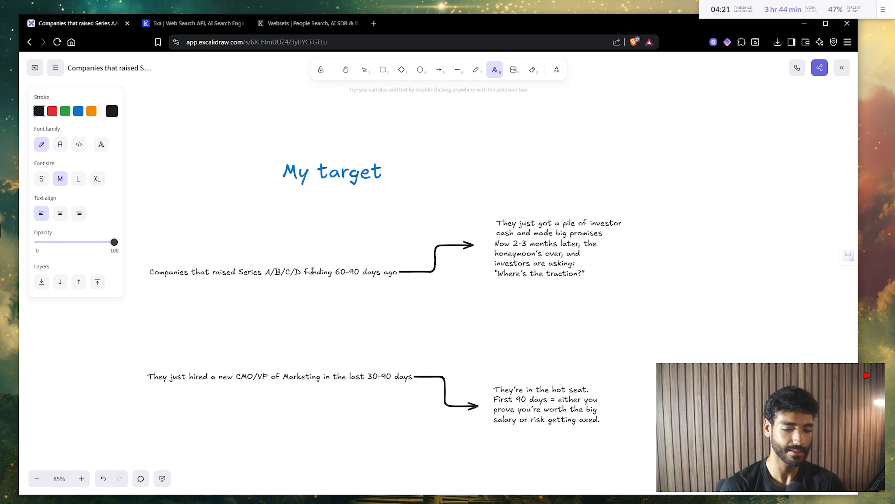
- Copy the Series A/B/C/D funding and new CMO/VP hire criteria into the Websets search and preview it
double_click(299, 273)
key(ctrl+c)
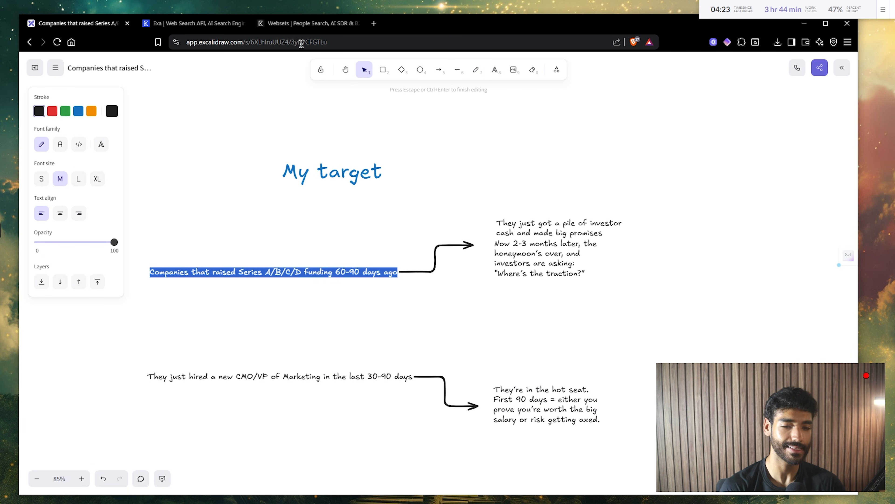
click(293, 25)
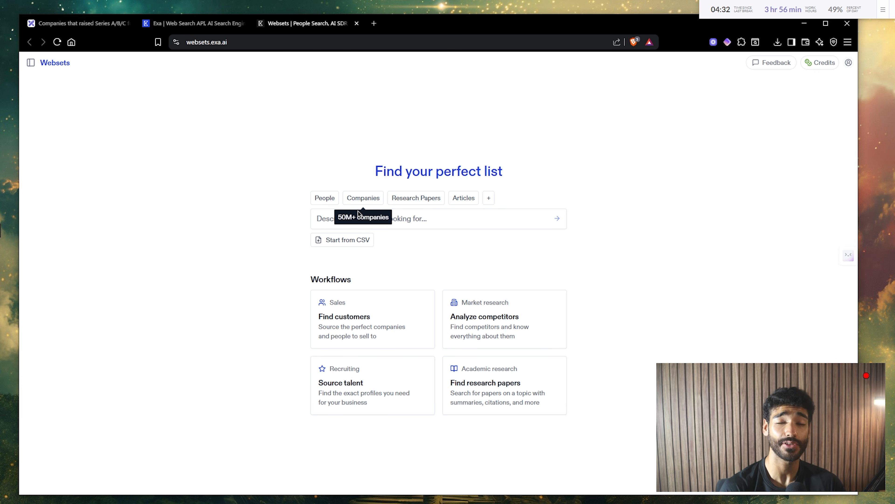
click(333, 220)
key(ctrl+v)
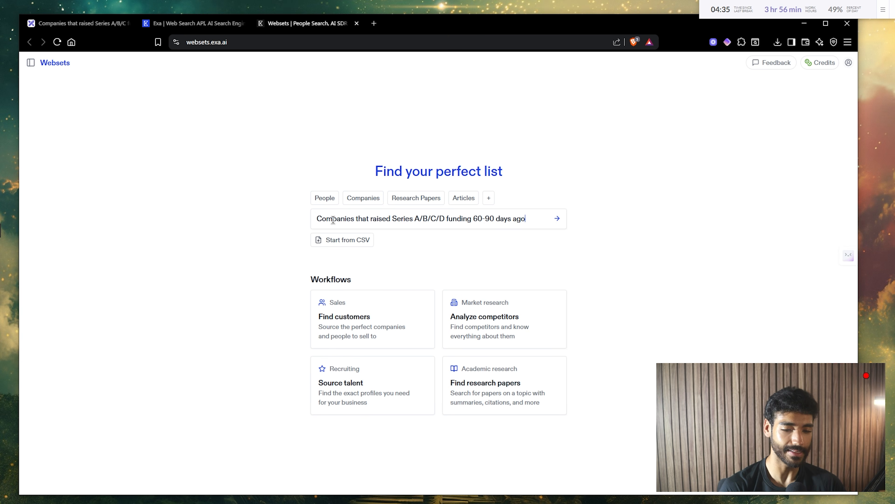
click(74, 22)
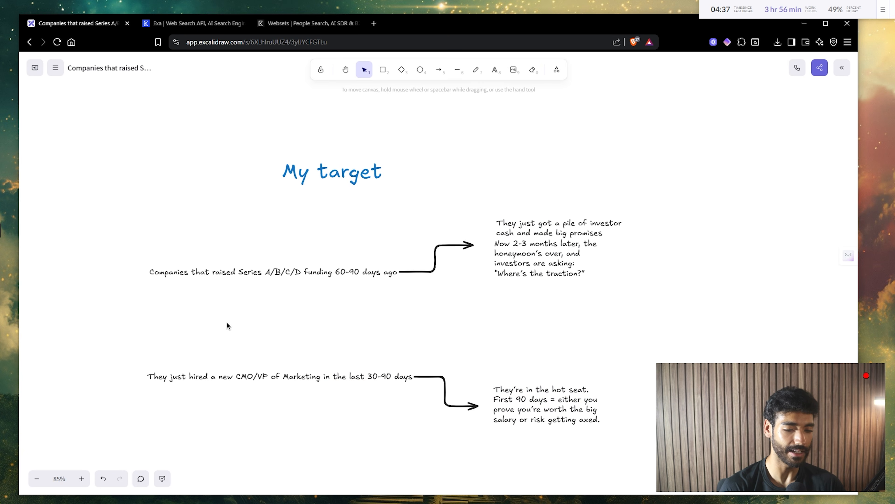
double_click(261, 375)
key(ctrl+c)
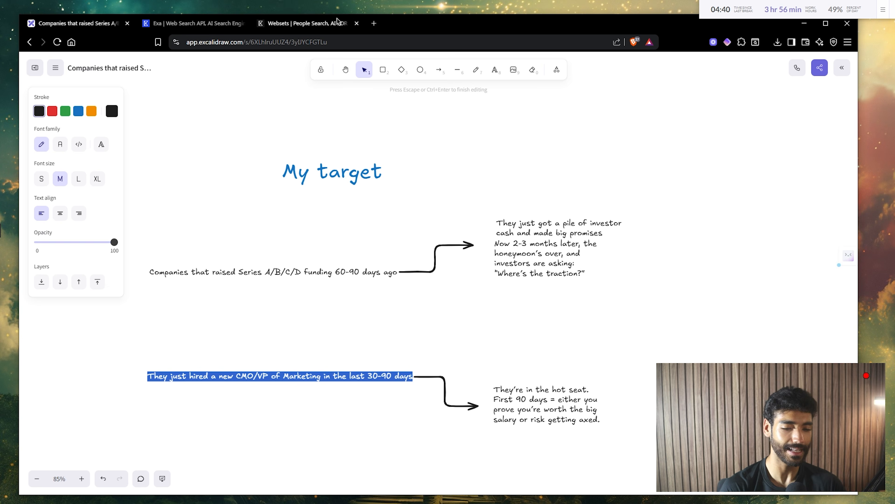
click(301, 23)
key(ctrl+v)
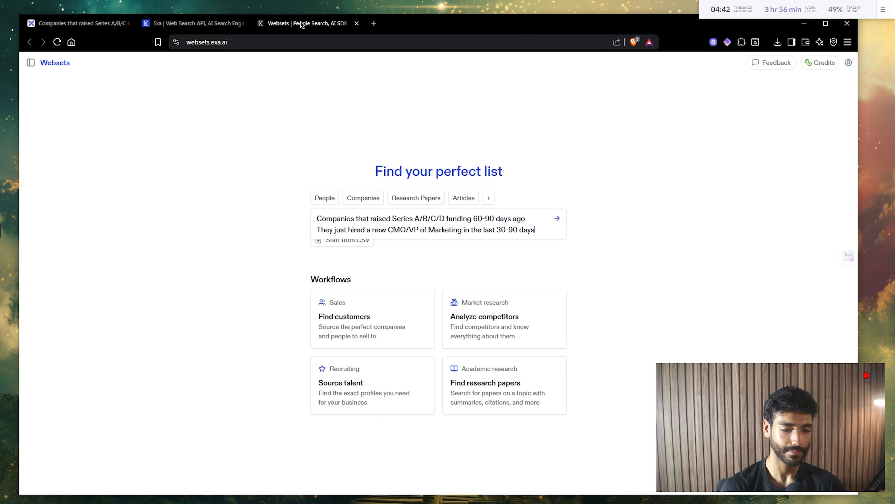
key(Return)
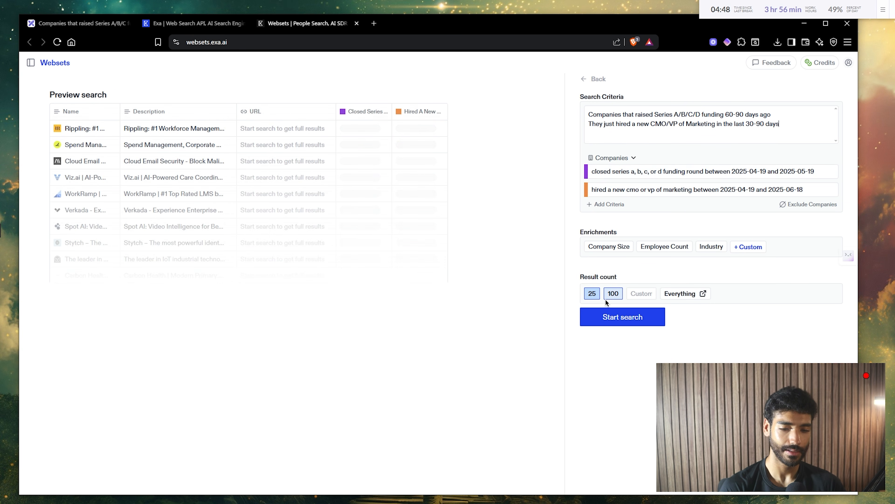
- Set the result count to 100, start the search, and return to the Excalidraw board
click(621, 298)
click(612, 315)
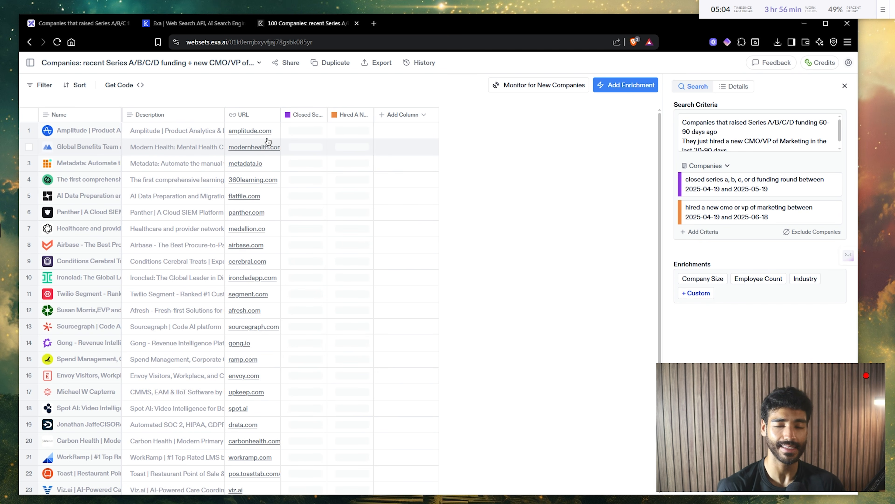
click(104, 32)
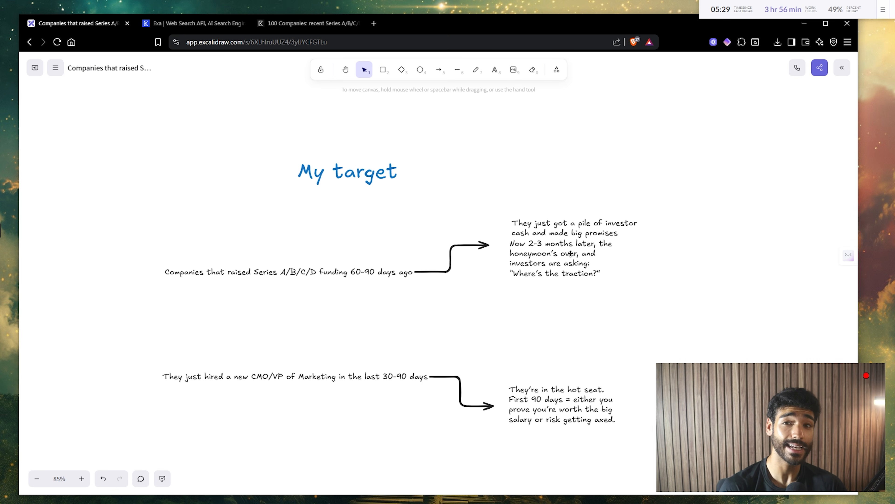
scroll(378, 319, left, 1)
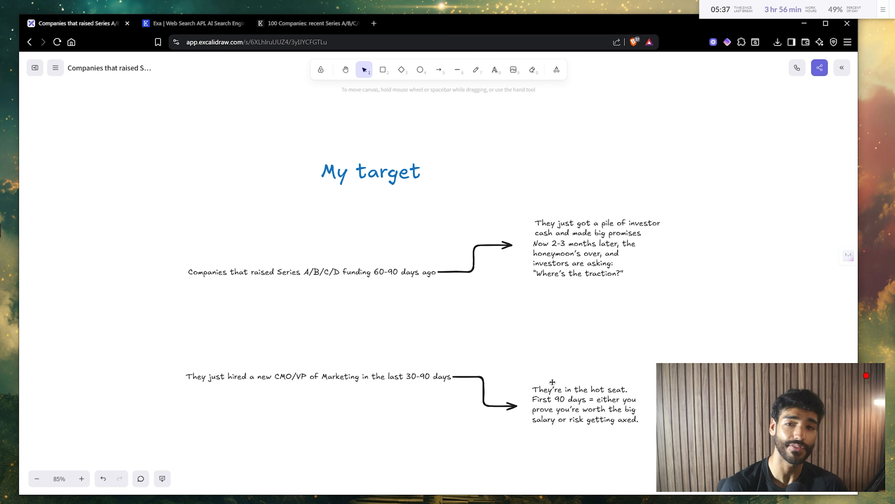
scroll(552, 382, down, 5)
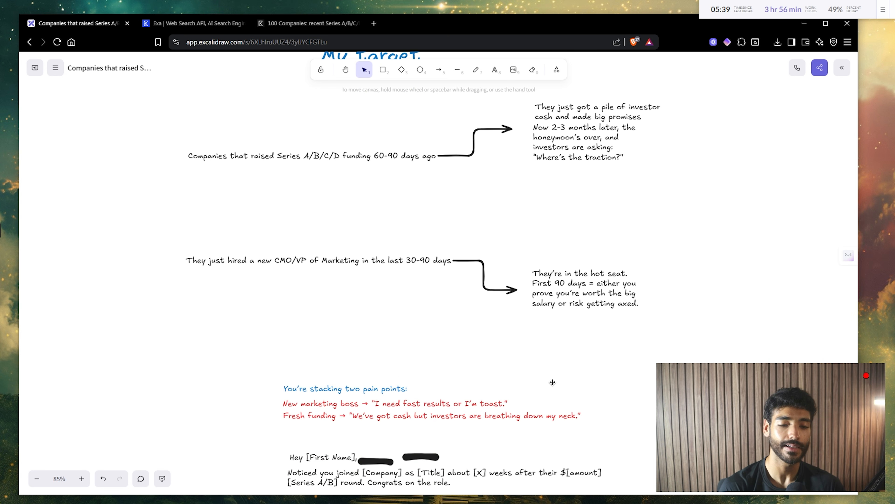
scroll(552, 382, down, 7)
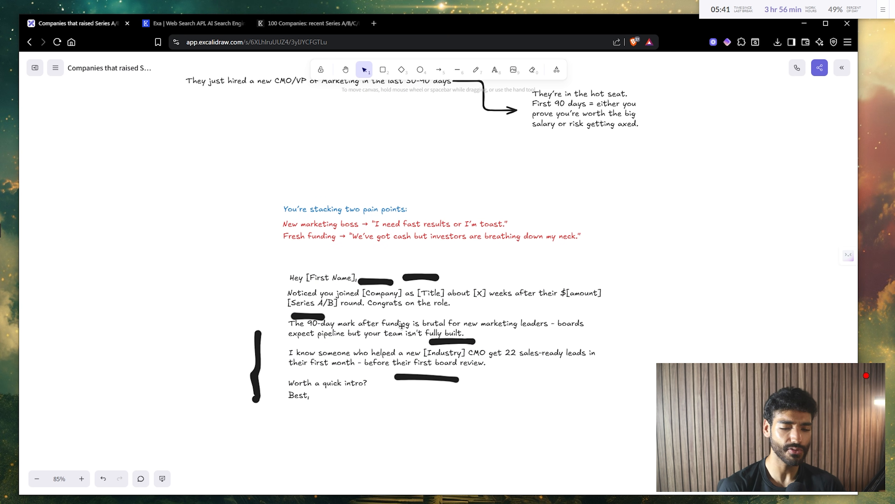
scroll(341, 366, up, 5)
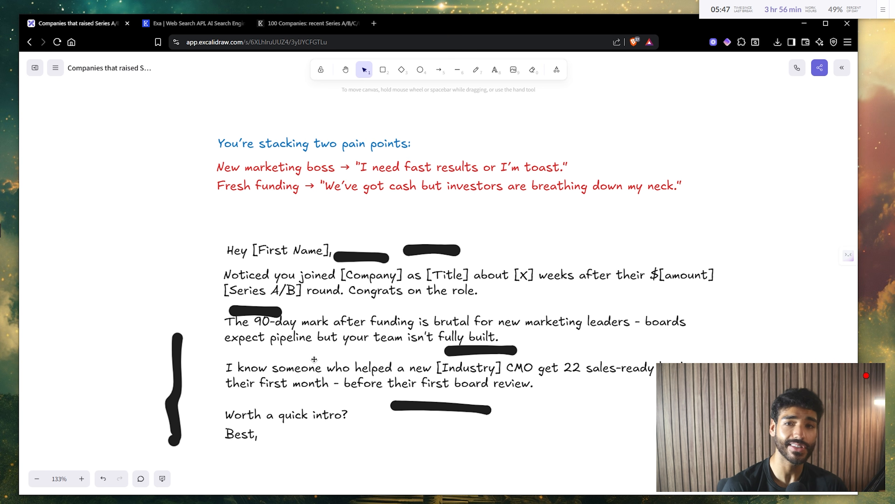
scroll(179, 103, up, 4)
- Return to the Websets results and review the Match/Miss columns as the list grows to 900
click(282, 24)
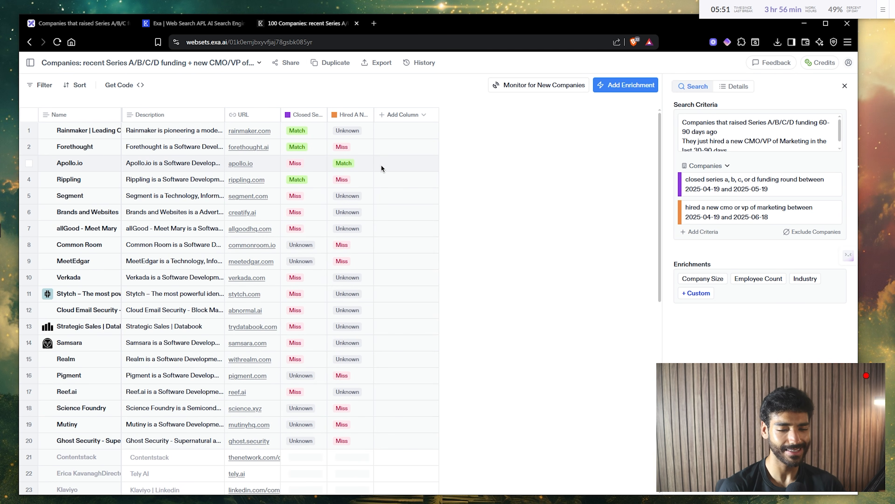
ctrl+scroll(381, 165, up, 3)
ctrl+scroll(381, 165, down, 3)
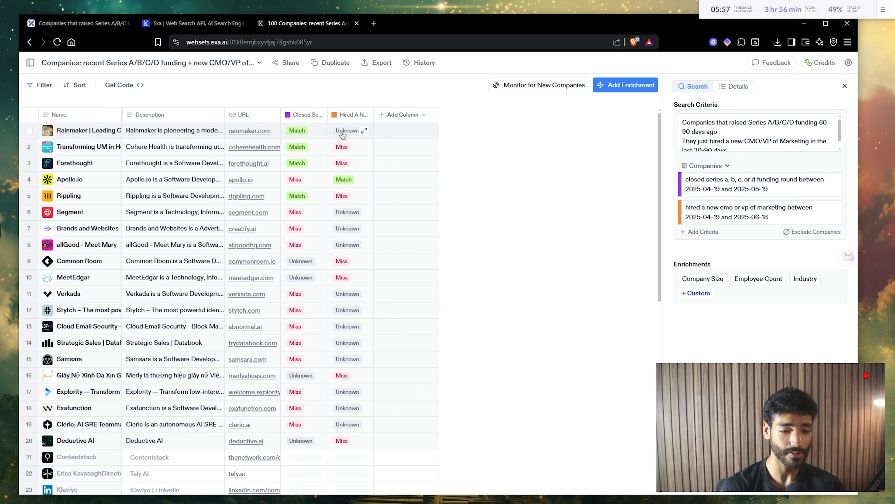
ctrl+scroll(342, 134, up, 3)
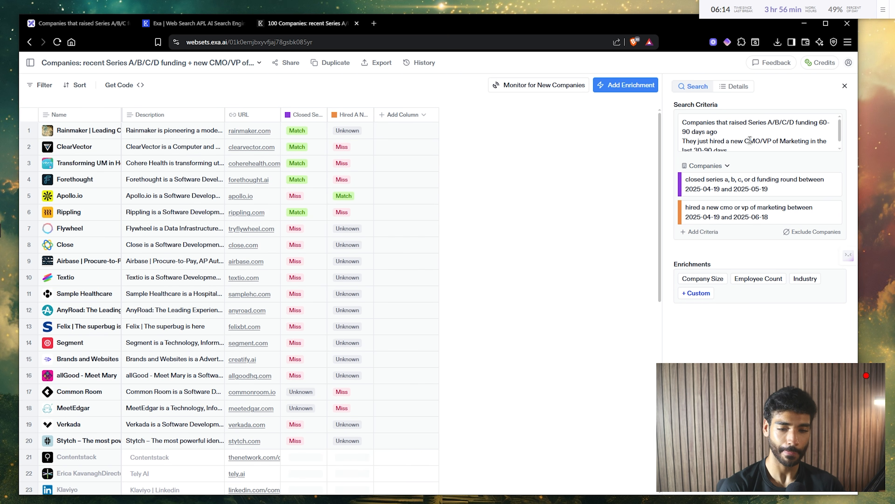
scroll(750, 140, up, 5)
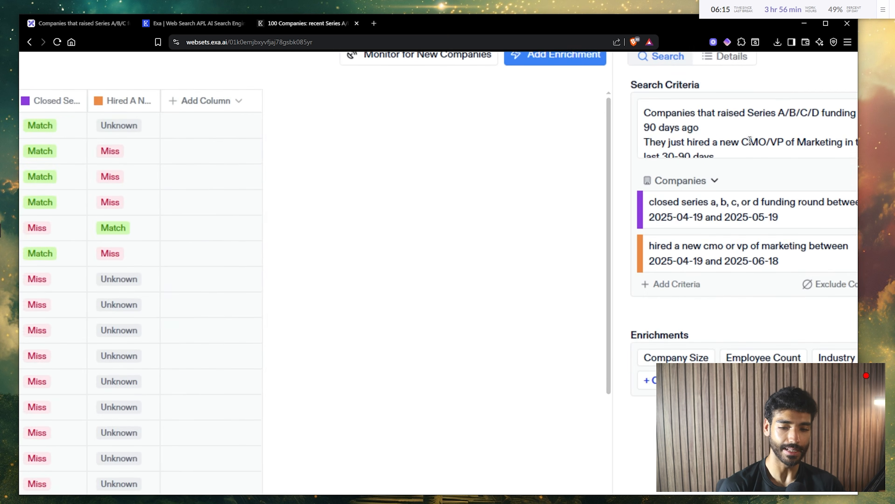
scroll(750, 140, right, 2)
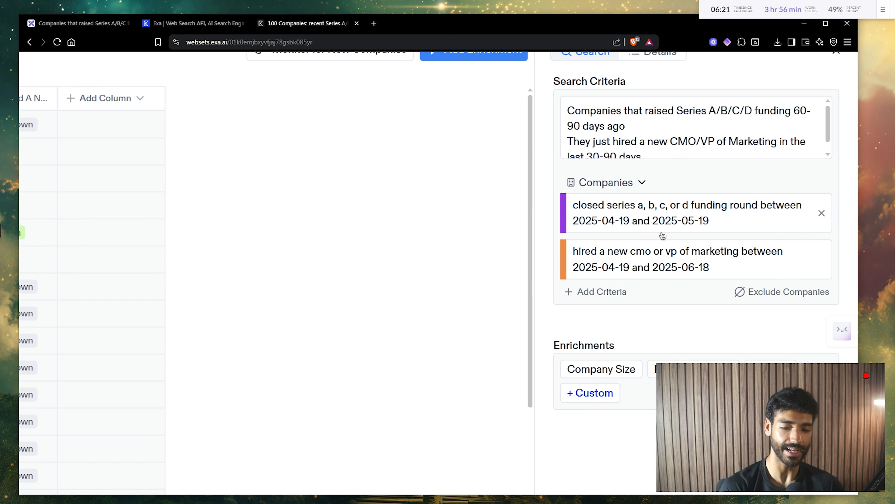
scroll(700, 226, down, 1)
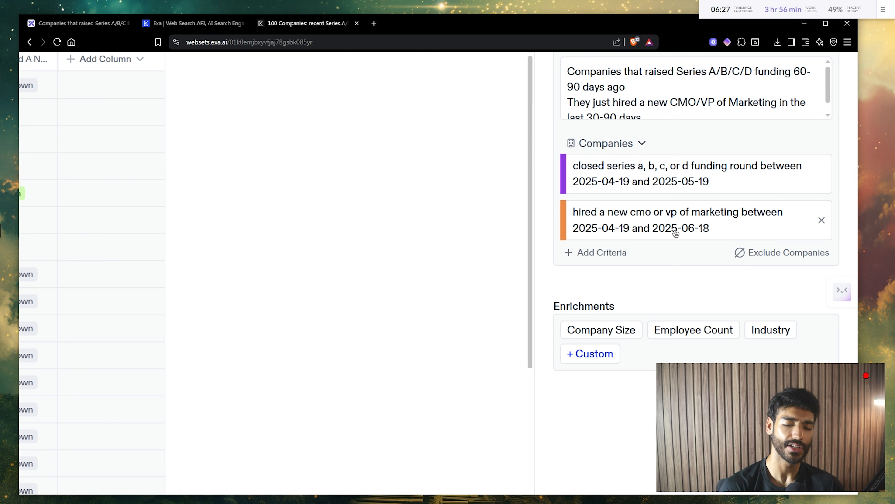
scroll(694, 260, down, 5)
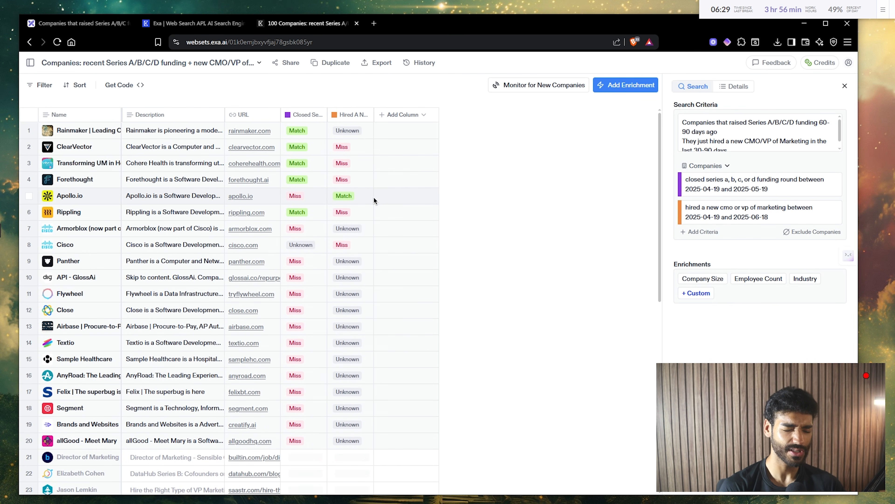
scroll(374, 201, down, 1)
scroll(374, 200, up, 1)
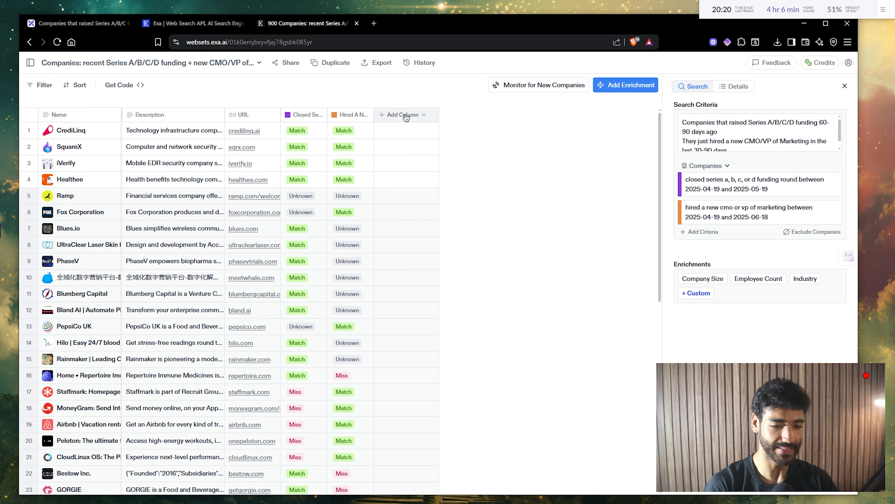
- Add a 'Name of CMO/VP Marketing' enrichment instructed 'Output ONE full name only' and run it on all rows
click(406, 117)
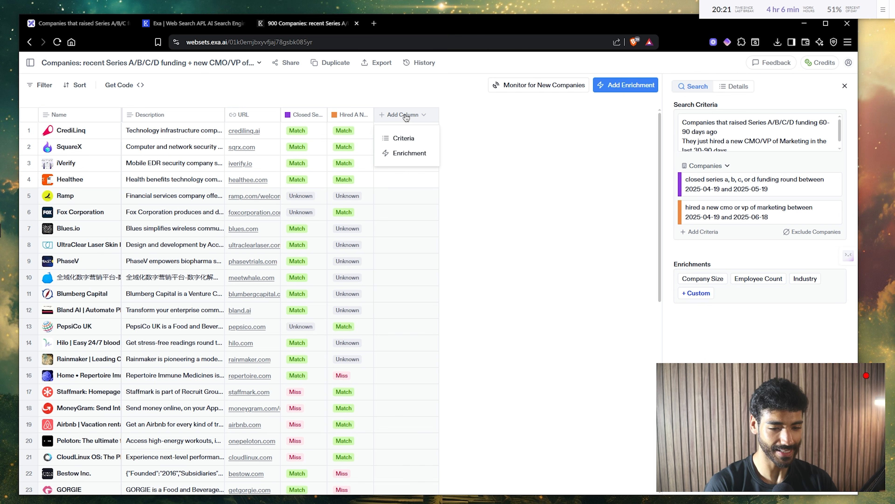
click(399, 155)
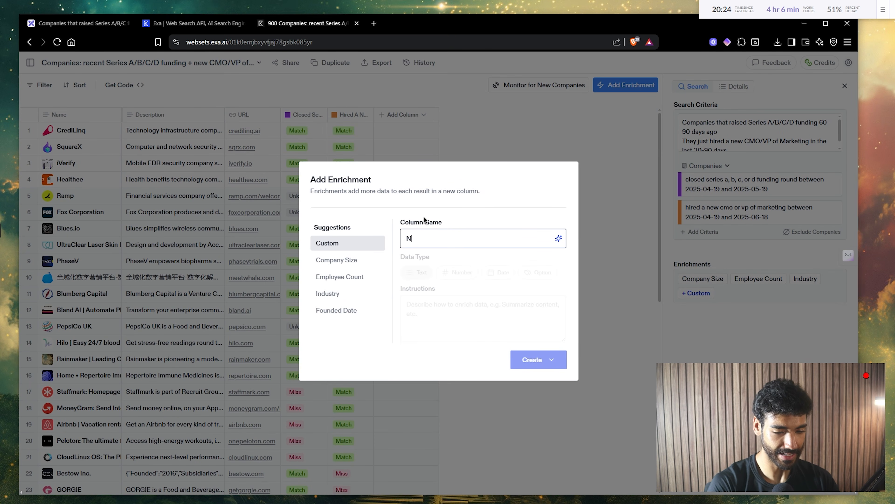
text(Name of C)
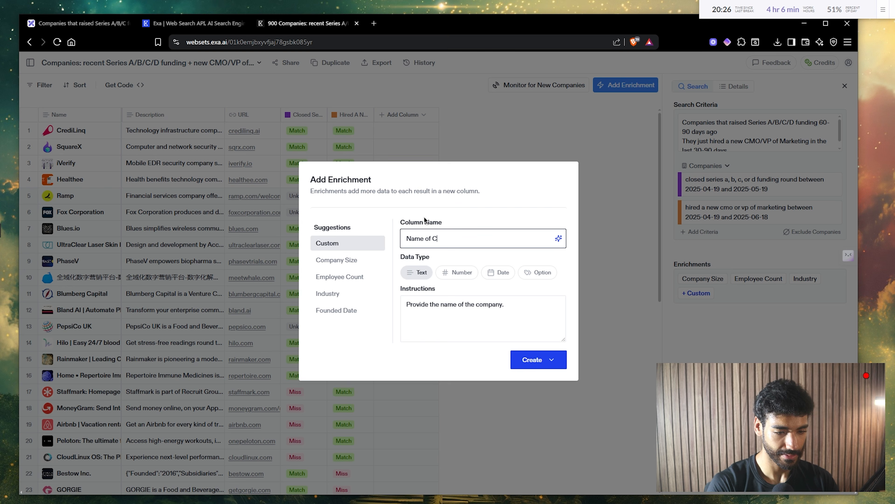
text(MO/VP Marketi)
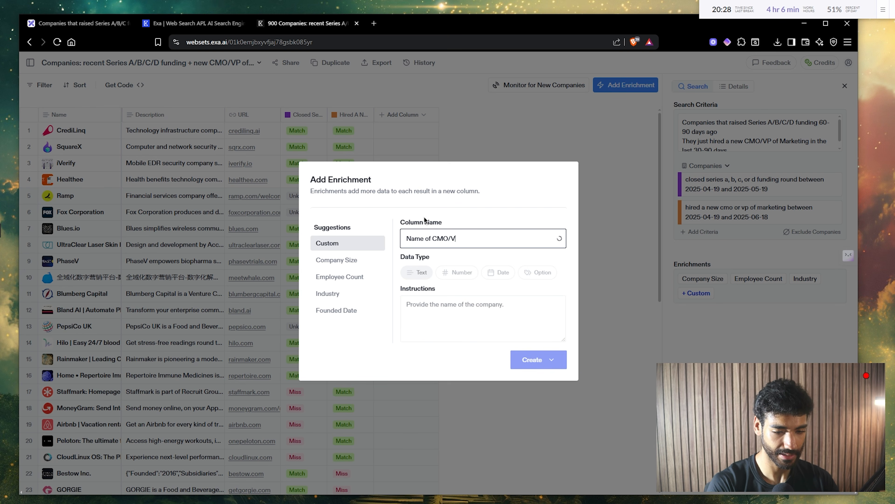
text(ng)
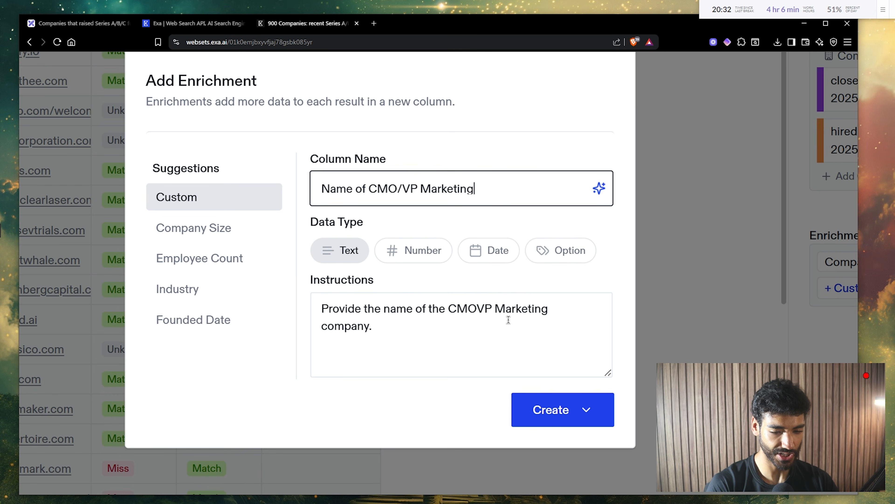
click(477, 309)
text(/)
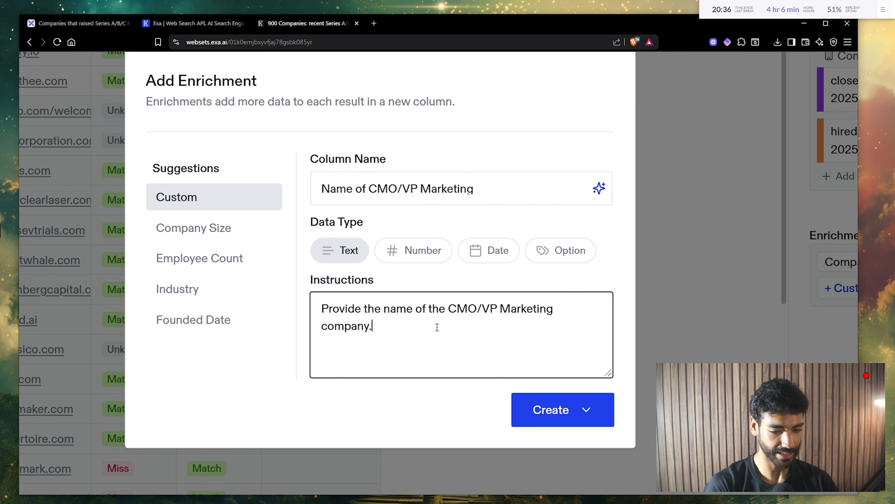
text( Output)
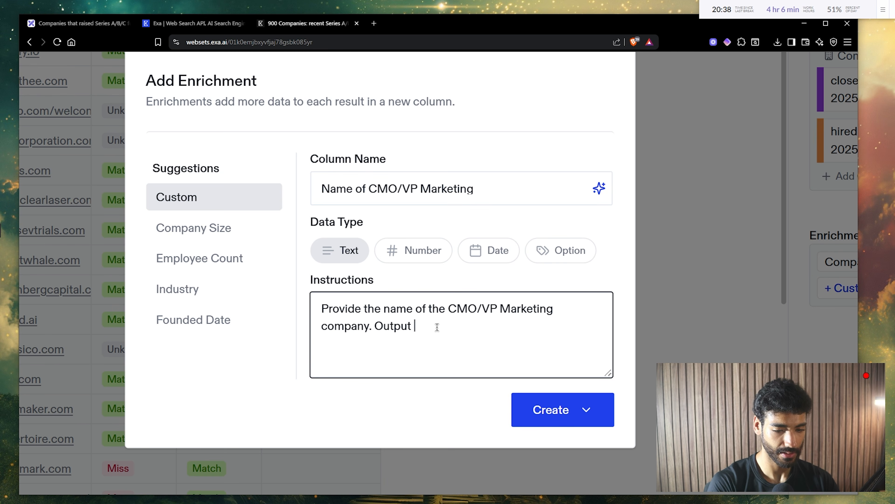
text( fu)
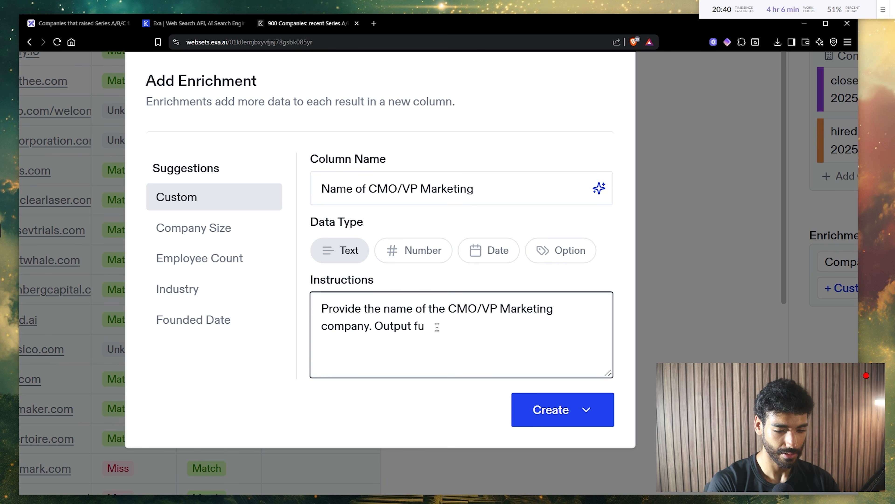
key(BackSpace)
key(BackSpace)
text(ONE full name o)
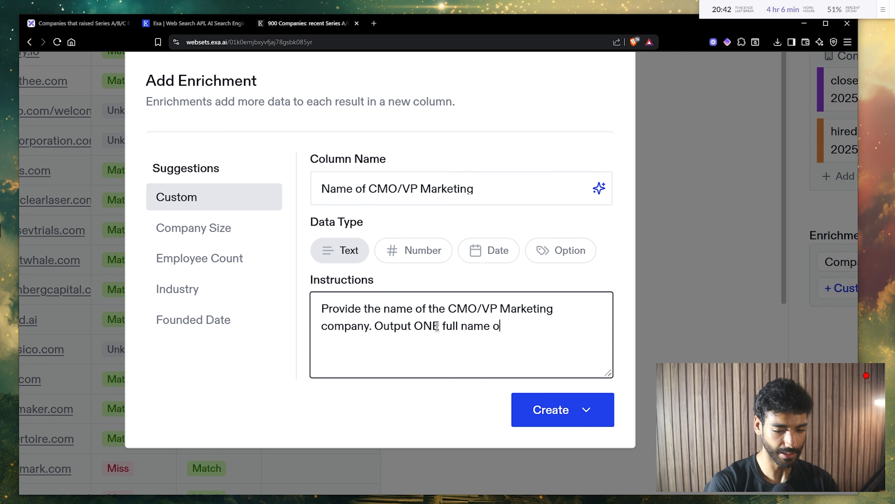
text(nly)
click(550, 409)
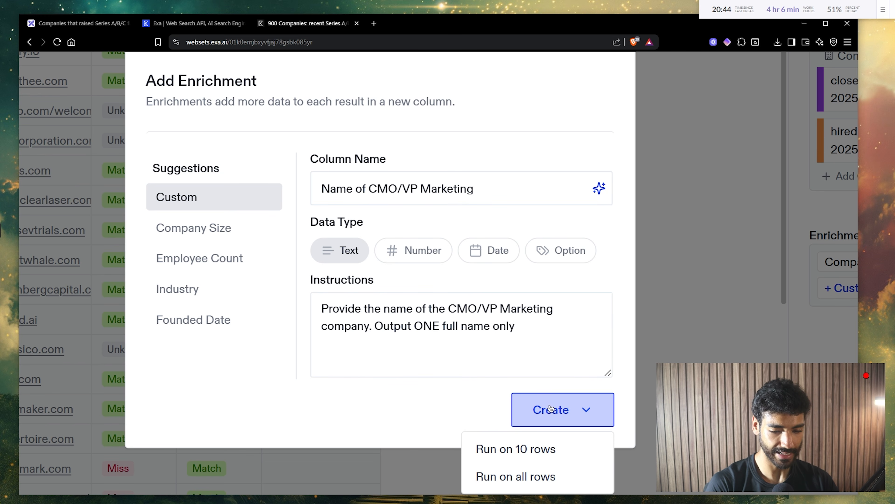
click(500, 476)
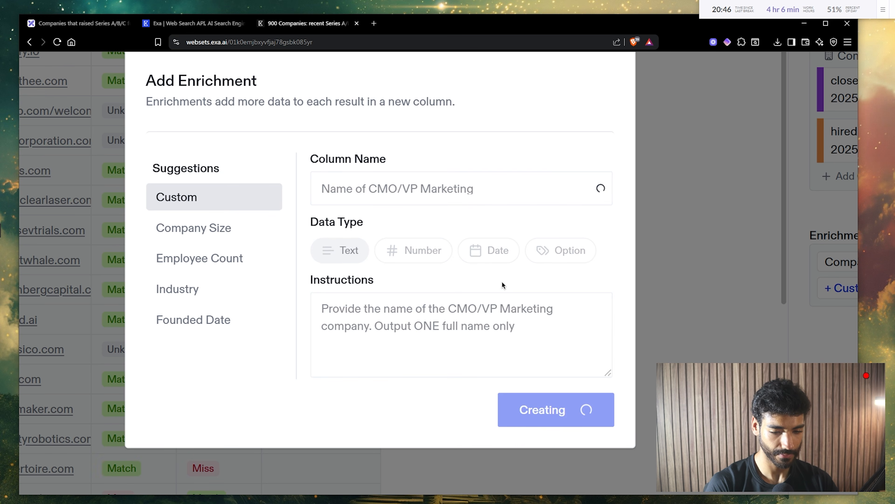
key(ctrl+minus)
key(ctrl+minus)
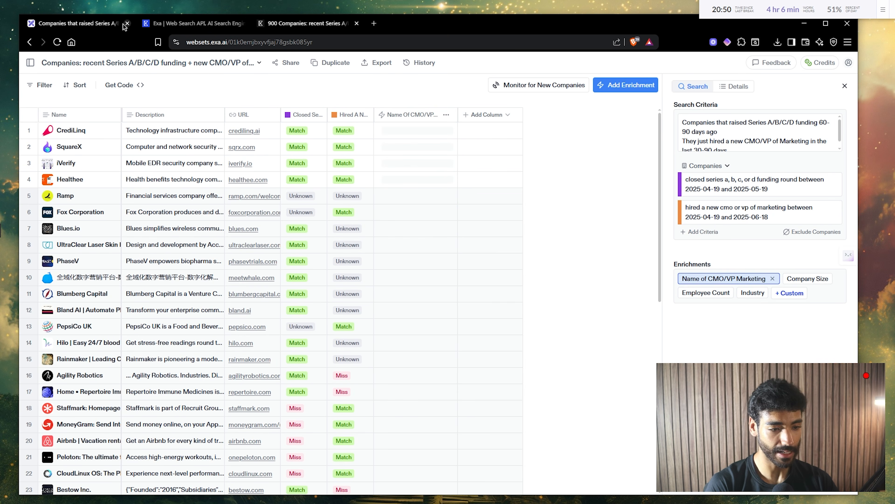
click(123, 25)
scroll(406, 322, down, 6)
scroll(405, 322, up, 3)
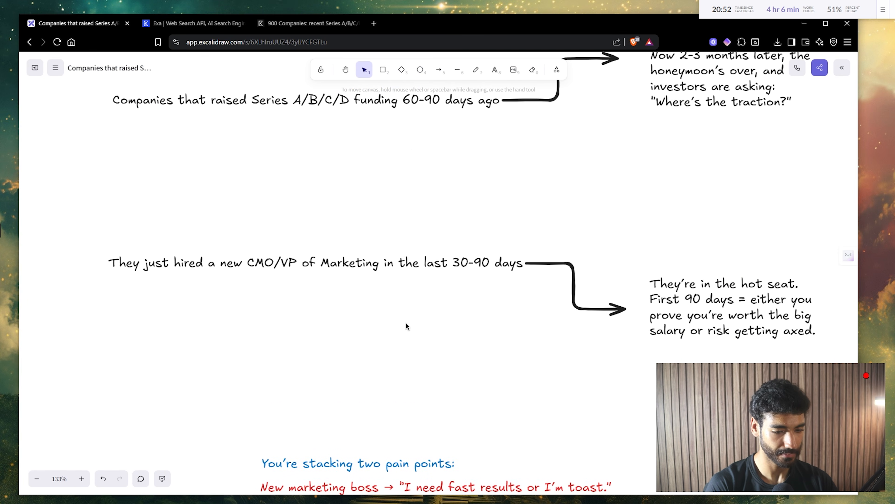
scroll(406, 322, up, 1)
scroll(494, 300, down, 10)
scroll(584, 269, up, 3)
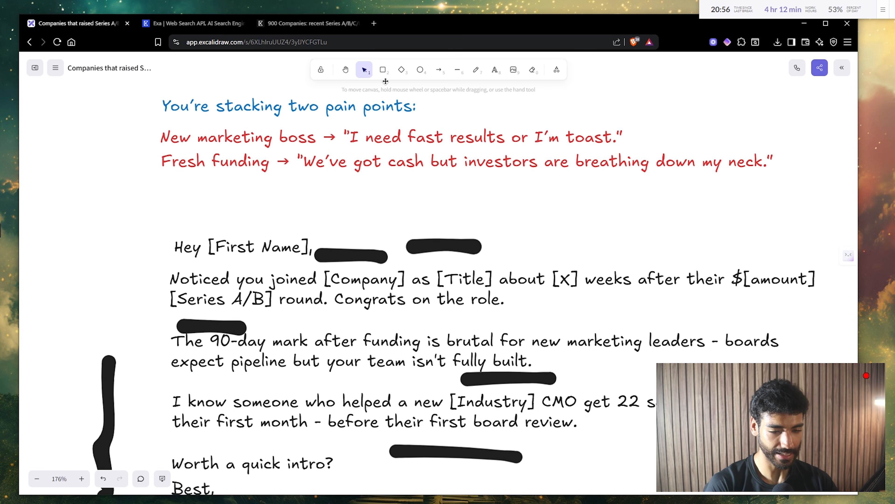
click(302, 32)
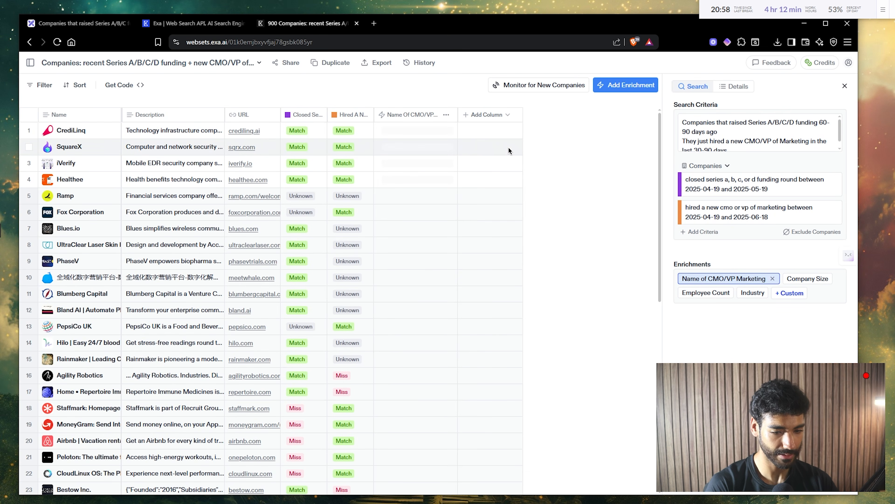
- Add a Date enrichment 'hired as CMO/VP in [month/year]:' and run it on all rows
click(490, 115)
click(493, 153)
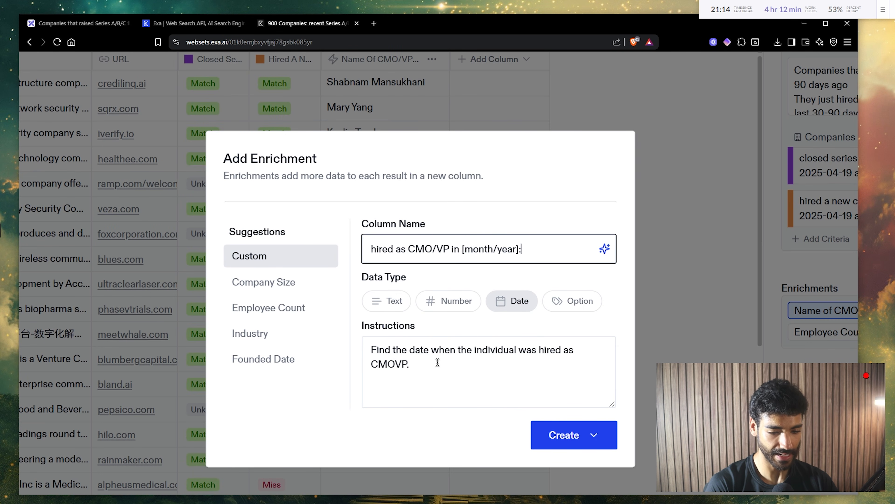
click(400, 363)
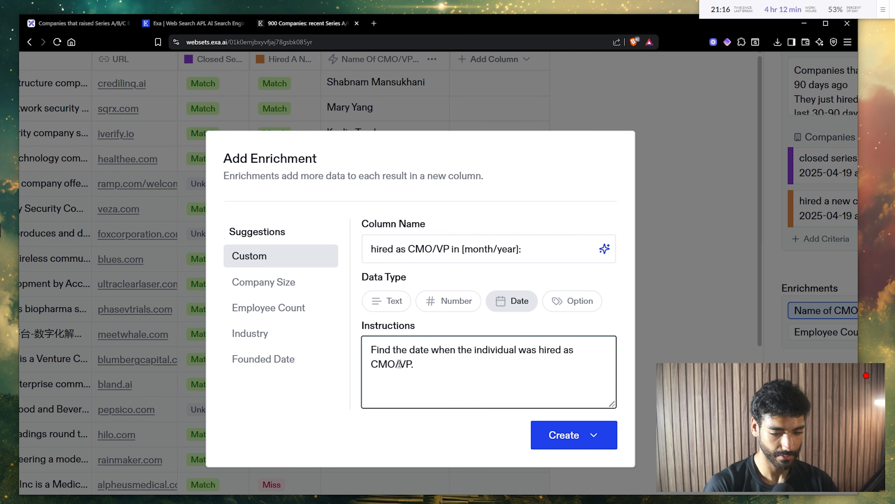
click(560, 434)
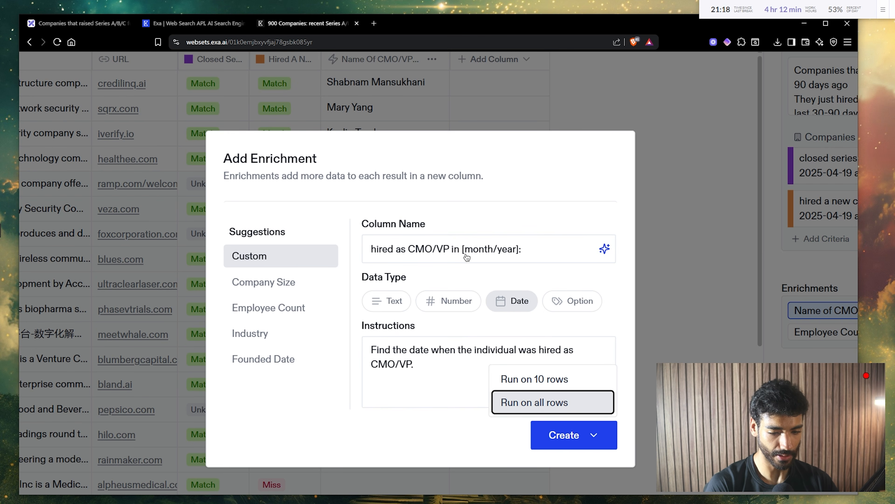
click(534, 402)
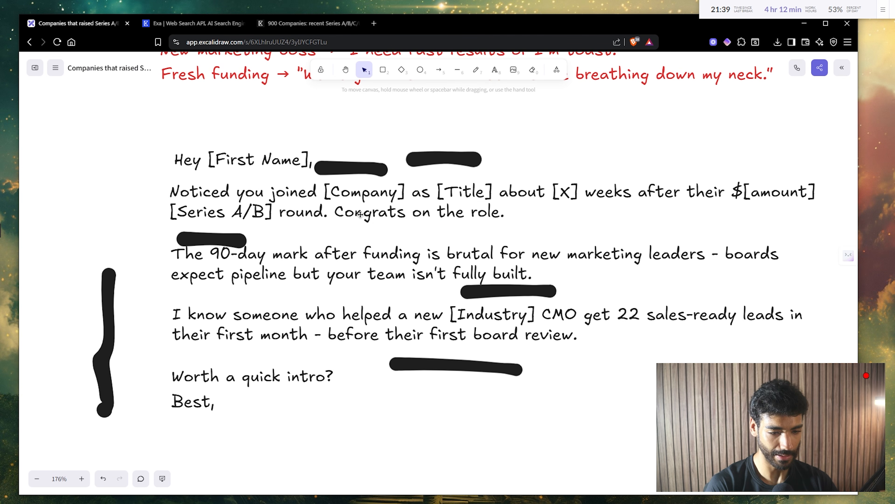
click(285, 22)
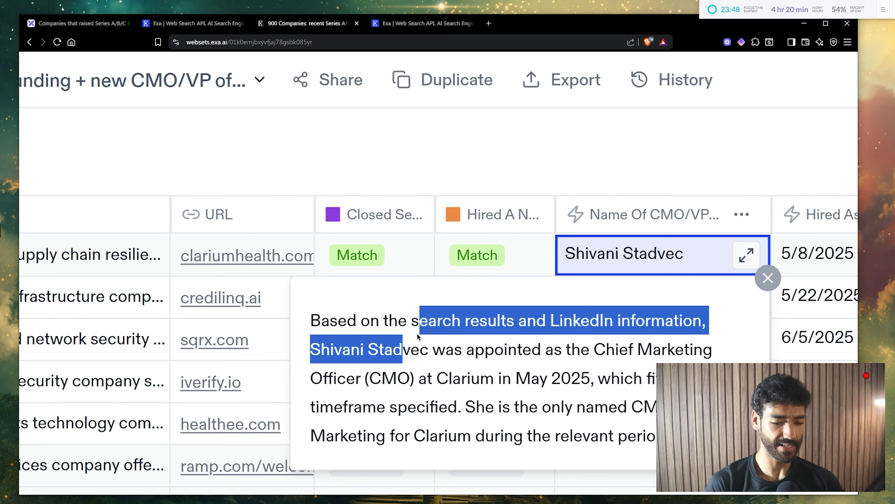
- Export the webset as a CSV file and save the download
click(417, 337)
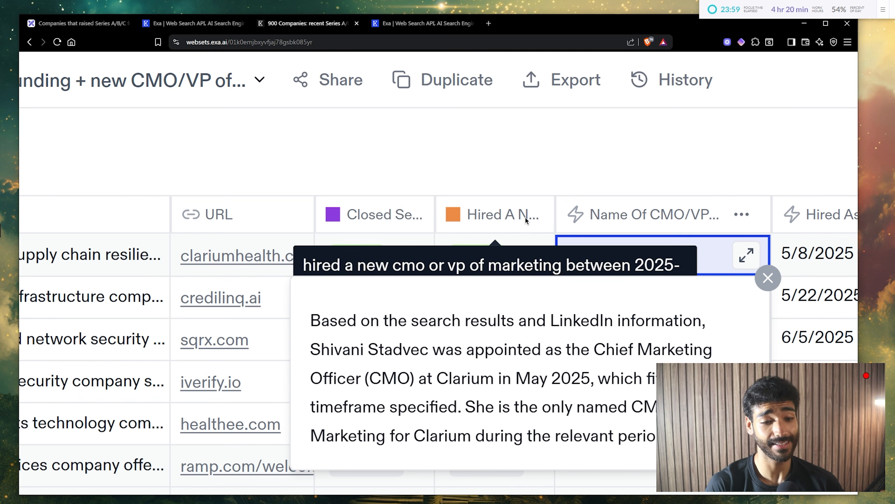
click(584, 82)
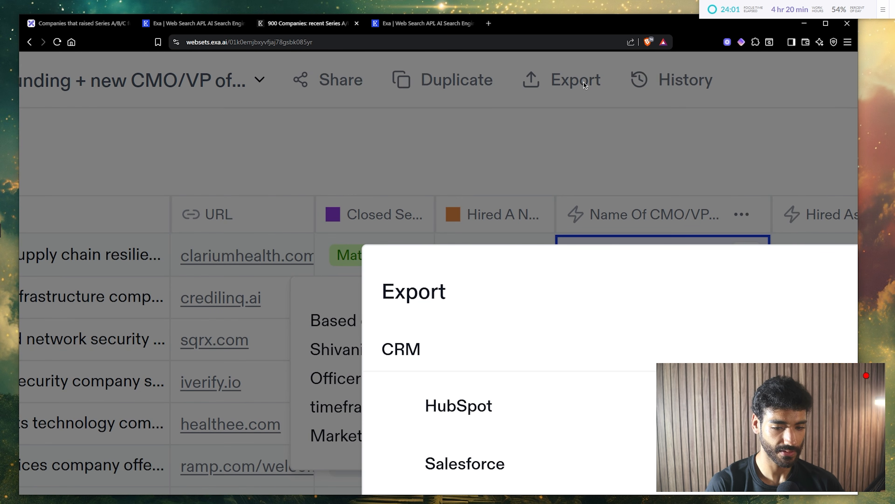
key(ctrl+minus)
key(ctrl+minus)
key(ctrl+minus)
scroll(514, 347, down, 1)
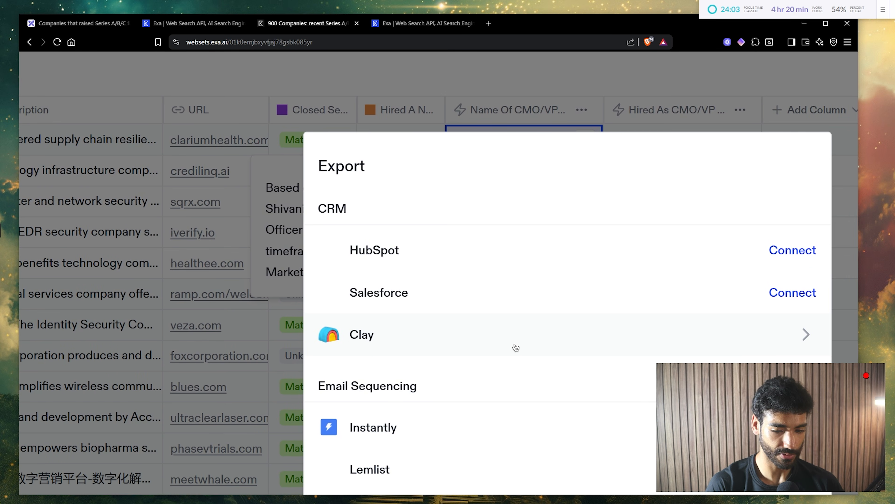
scroll(444, 409, down, 2)
scroll(354, 484, down, 1)
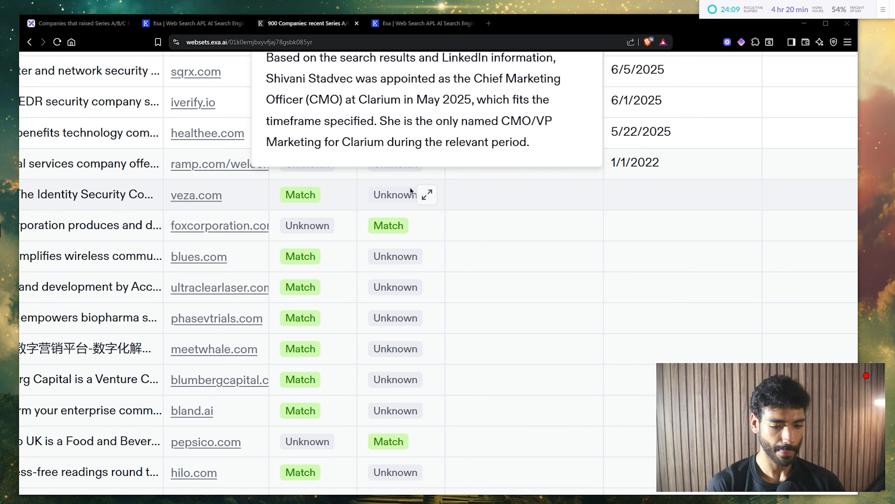
key(Return)
- Create a new blank Google spreadsheet via sheets.new in a new tab
key(ctrl+t)
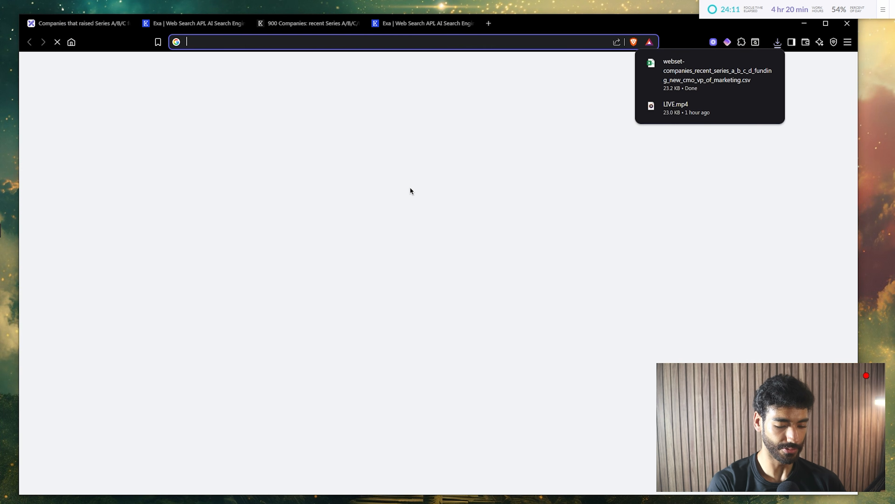
text(sheets.new)
key(Return)
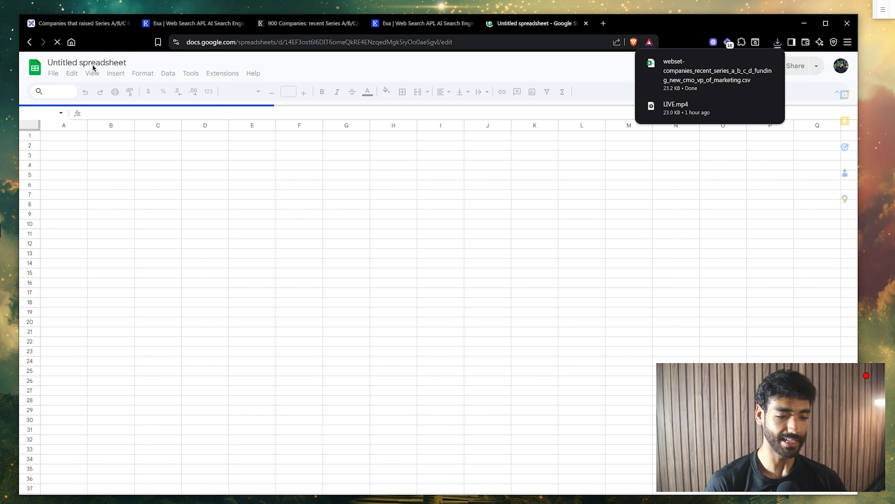
- Upload the exported Exa CSV and import it, appending to the current sheet
click(54, 73)
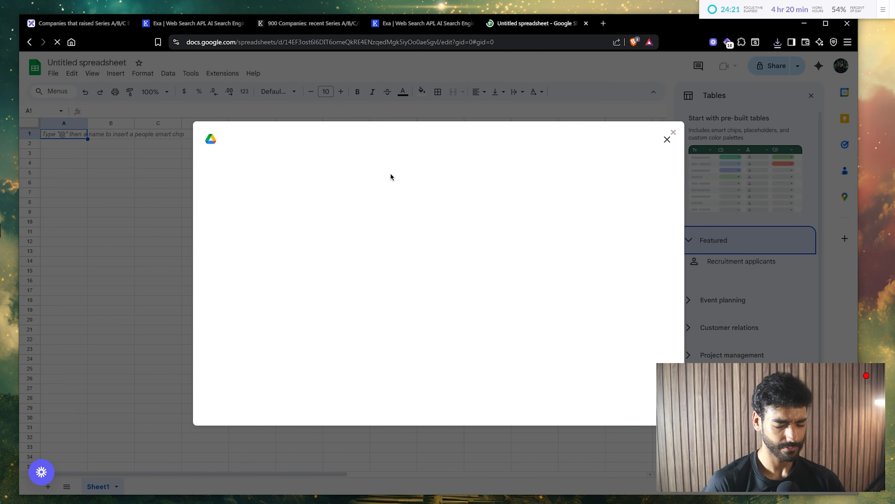
click(366, 175)
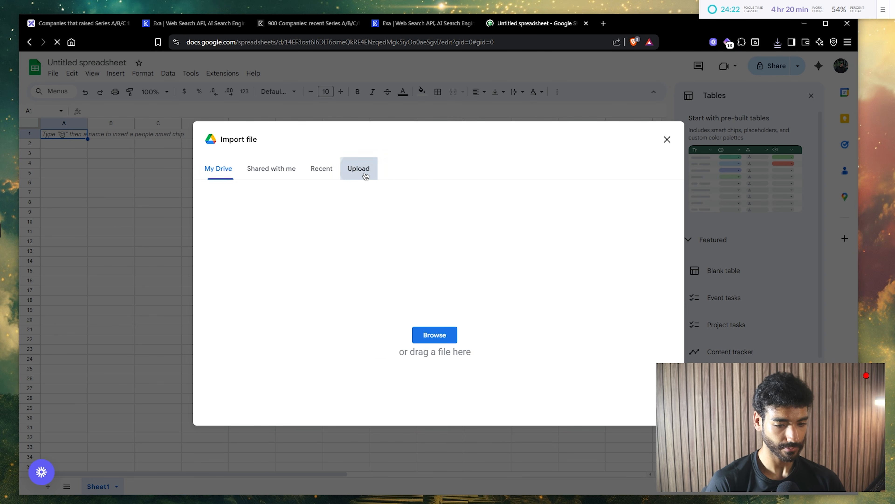
click(778, 42)
drag(670, 107, 468, 276)
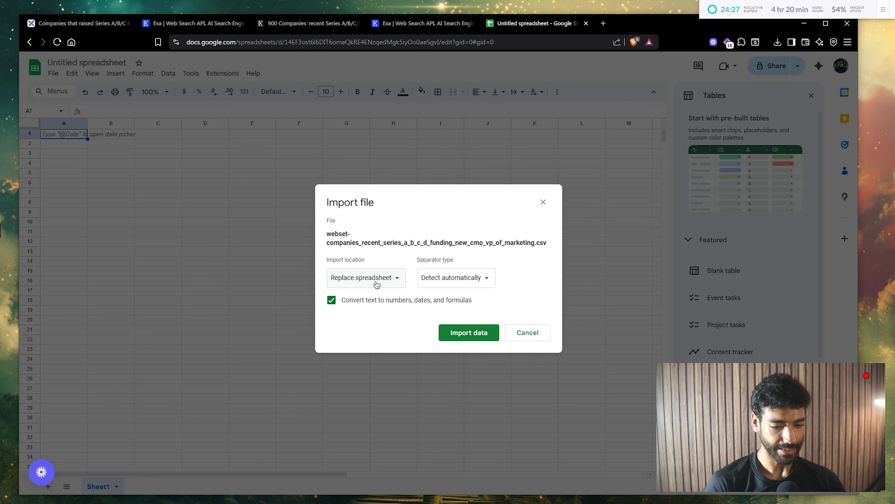
click(377, 286)
click(377, 305)
click(469, 332)
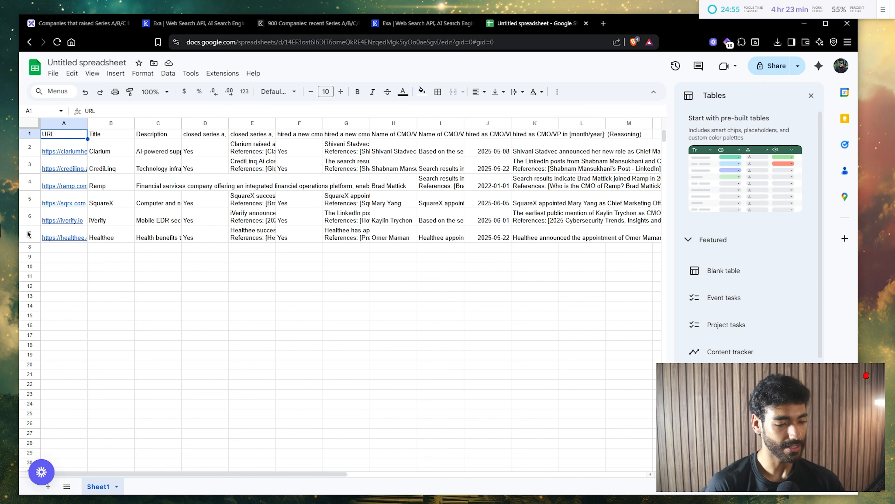
shift+click(25, 233)
- Resize rows 1–7 to an exact height of 21 pixels
right_click(25, 228)
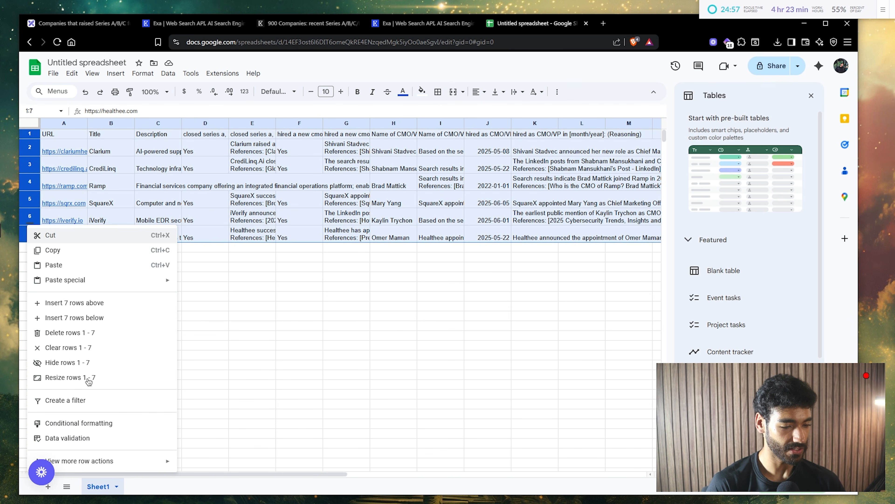
click(89, 382)
click(415, 251)
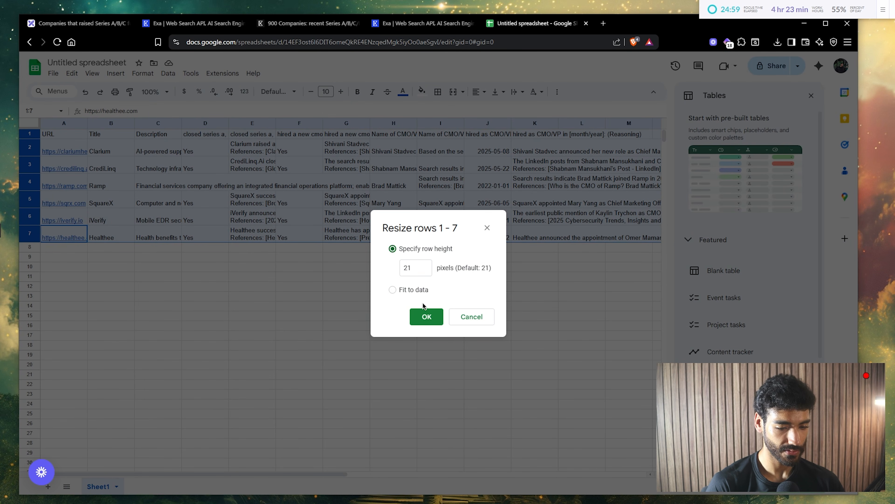
click(426, 316)
click(354, 243)
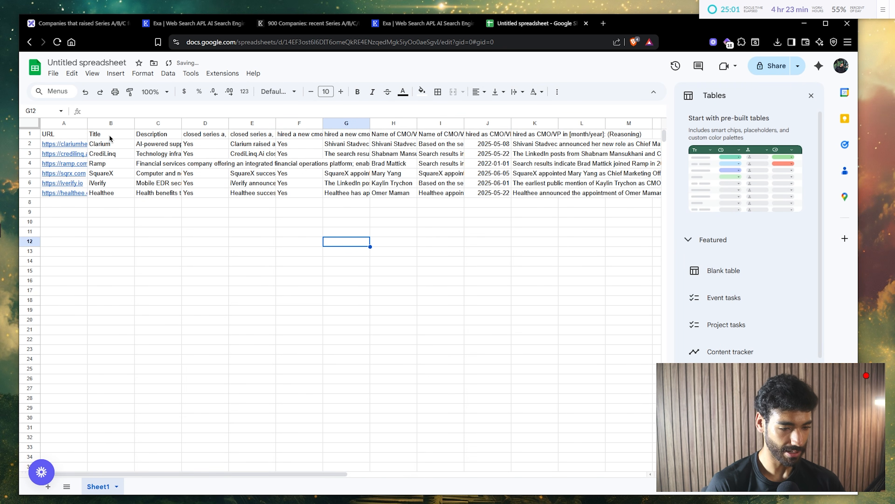
- Make the header row bold and set rows 1–7 to the Geist font
click(30, 133)
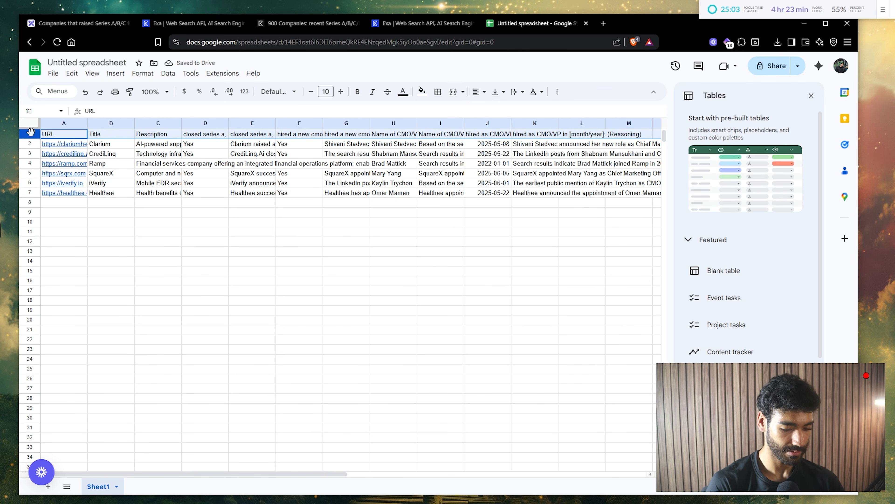
key(ctrl+b)
key(ctrl+shift+Down)
click(278, 91)
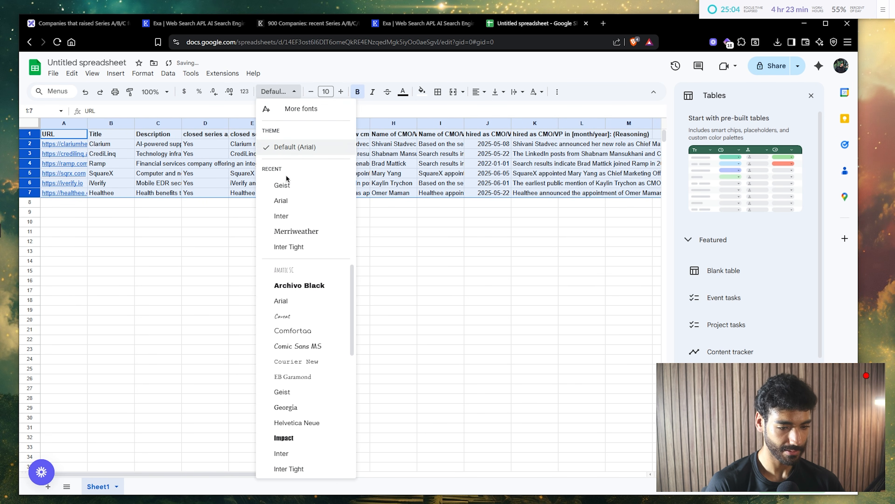
click(305, 186)
click(197, 213)
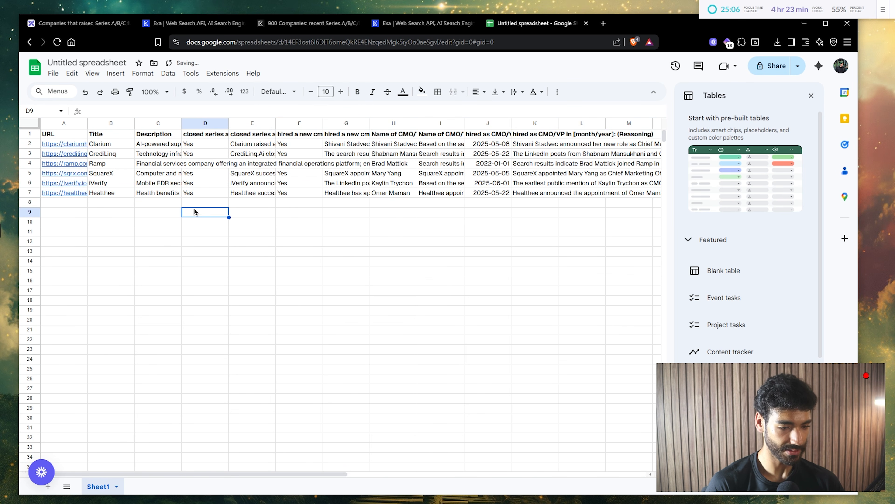
- Delete the three Criterion columns after checking their contents
double_click(158, 145)
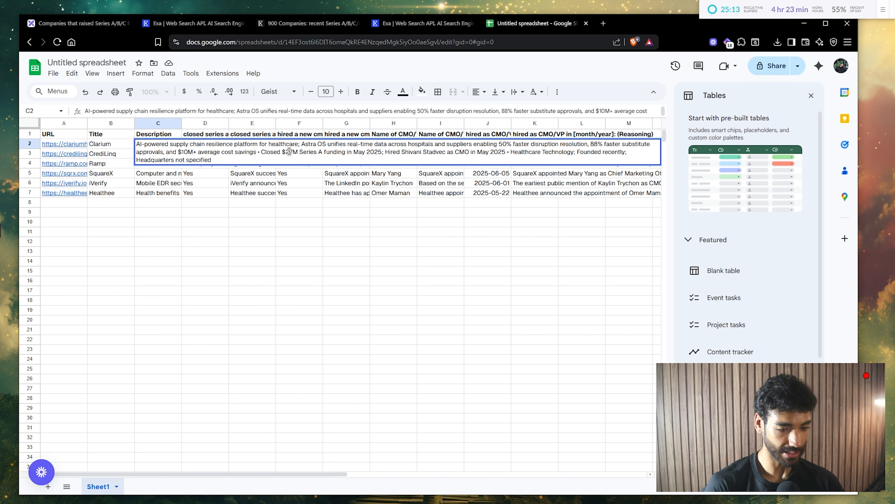
double_click(194, 134)
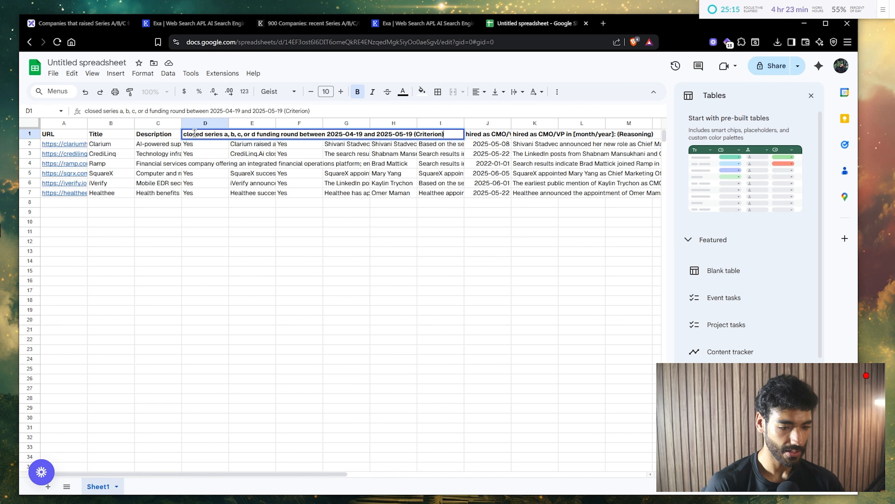
right_click(201, 119)
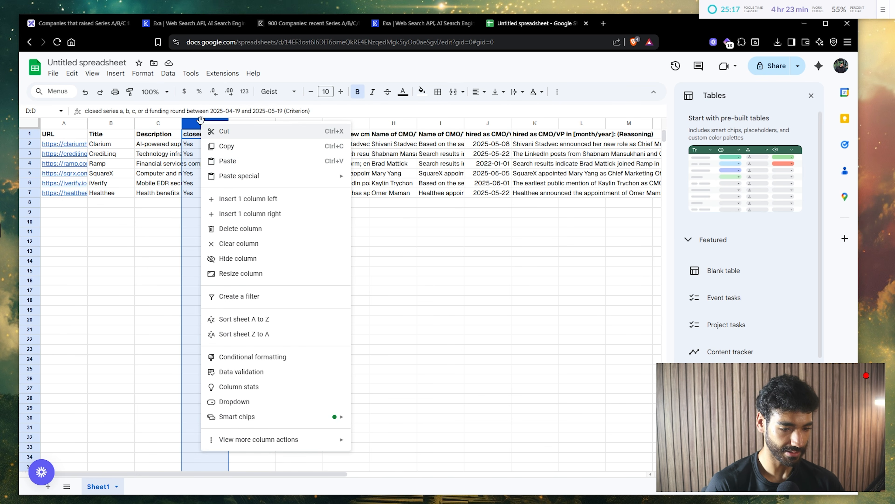
click(229, 228)
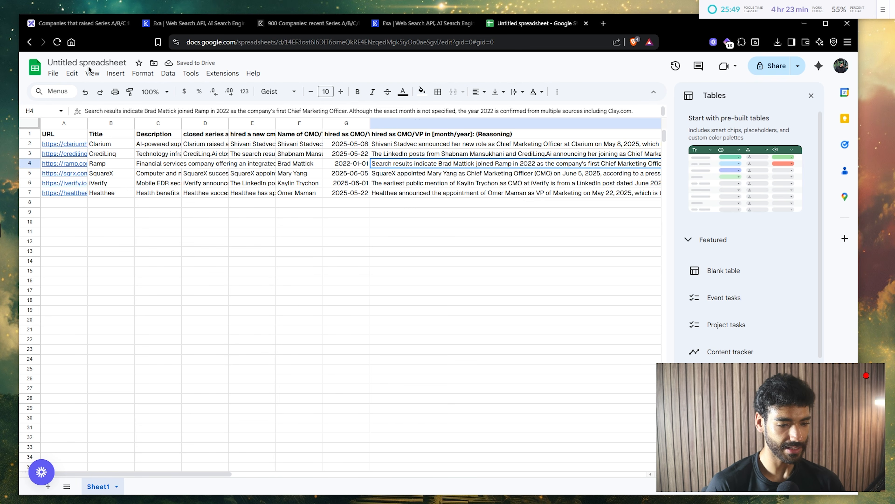
- Rename the spreadsheet to 'EXA High intent data'
click(105, 63)
text(EXA High intn)
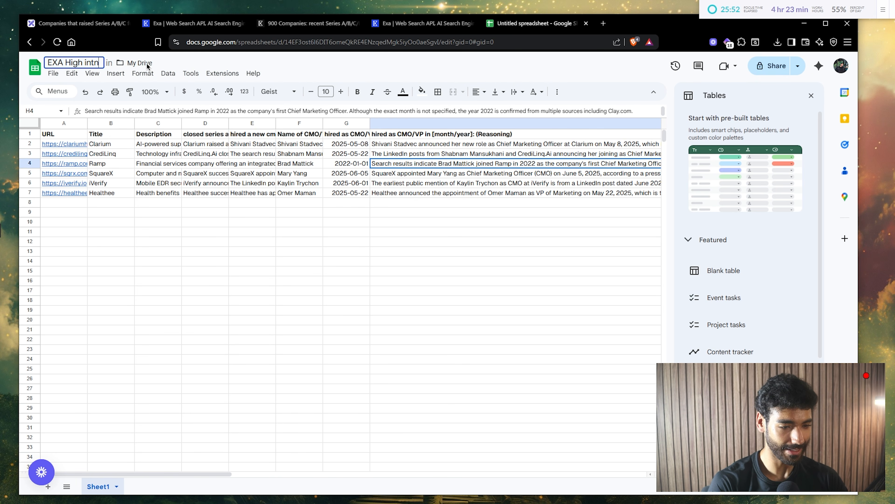
key(BackSpace)
text(ent)
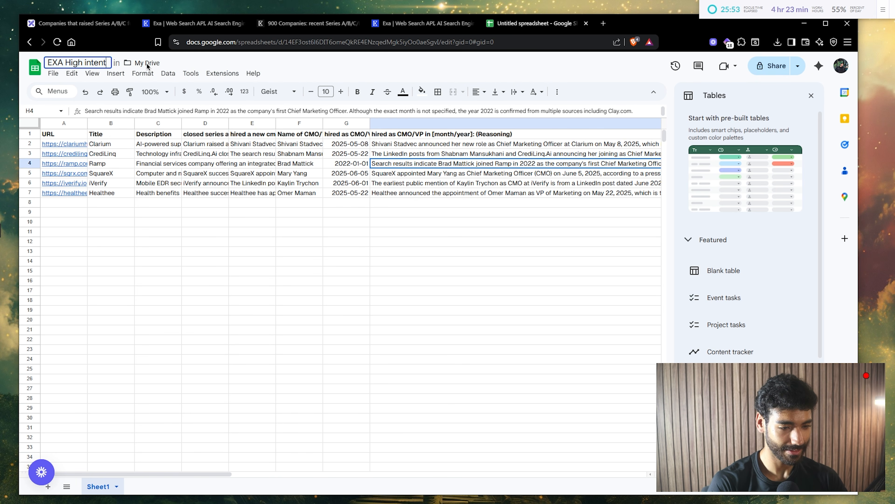
text( data)
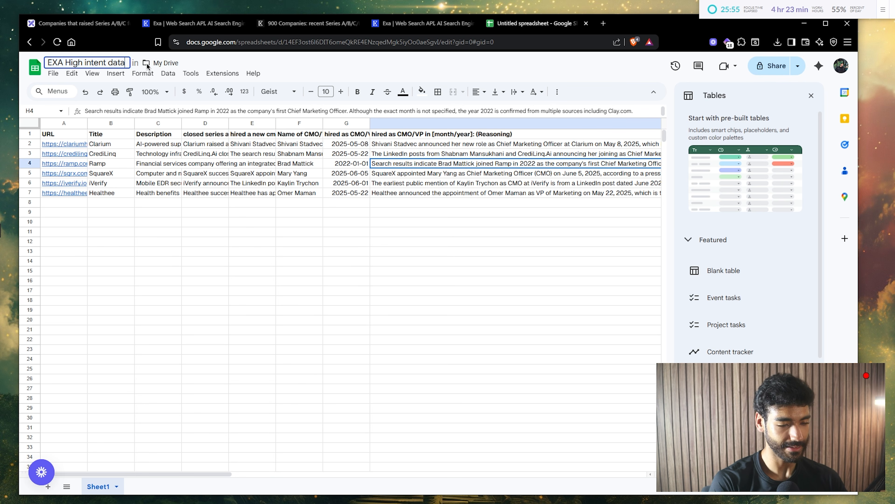
key(Return)
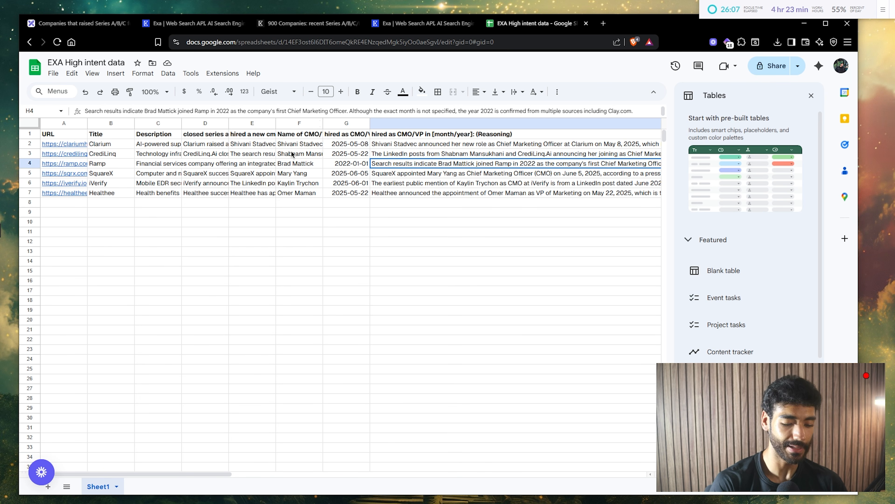
- Open Make's new scenario page in a new browser tab
key(ctrl+t)
text(make.com/589779/scenarios/add)
key(Return)
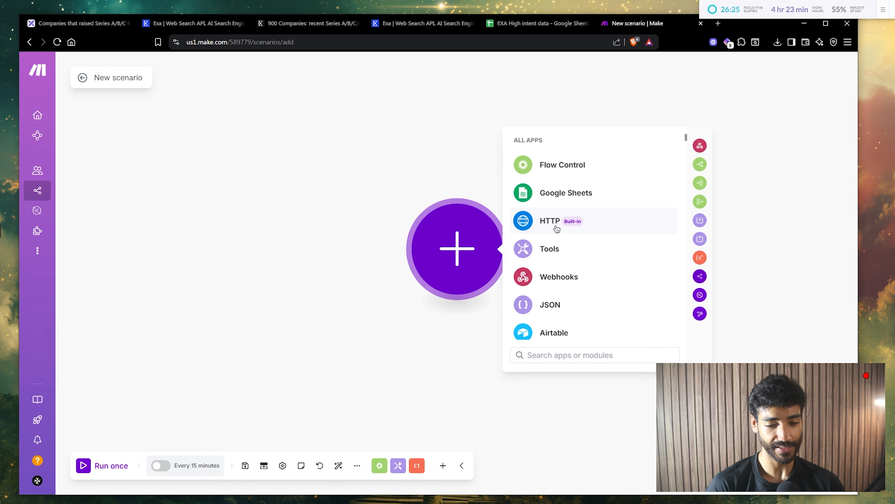
- Add a Google Sheets Search Rows module and switch it to a different Google connection
click(544, 195)
text(sear)
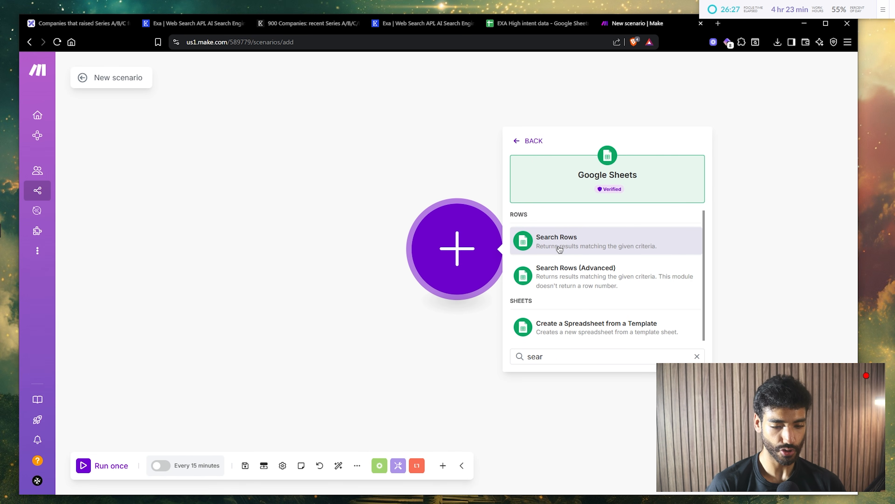
click(559, 248)
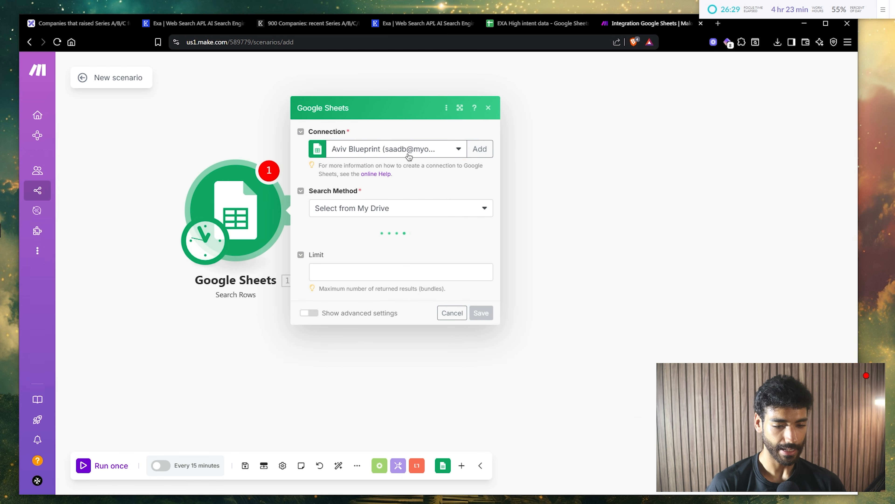
click(425, 155)
click(417, 189)
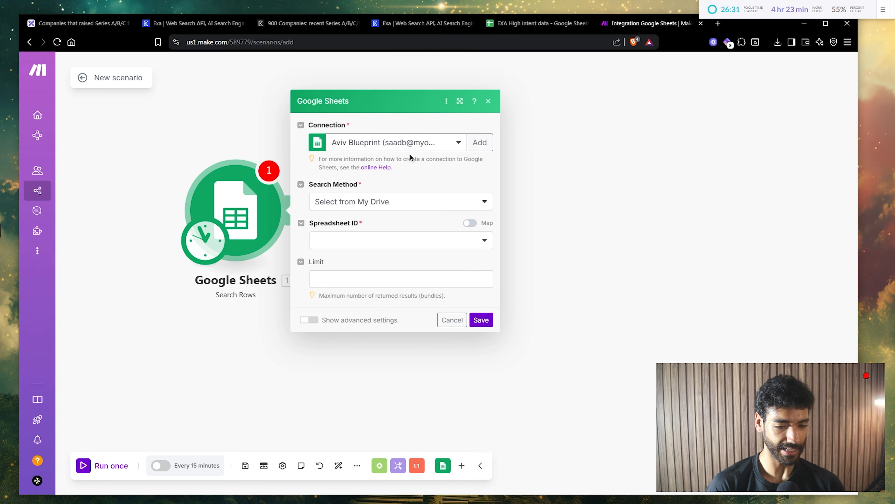
click(413, 152)
click(416, 190)
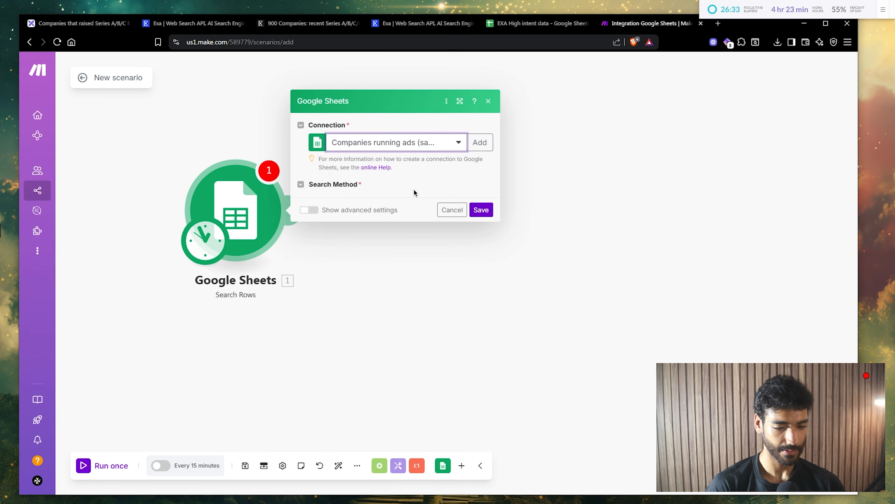
- Point the module at the EXA High intent data spreadsheet, Sheet1
click(362, 240)
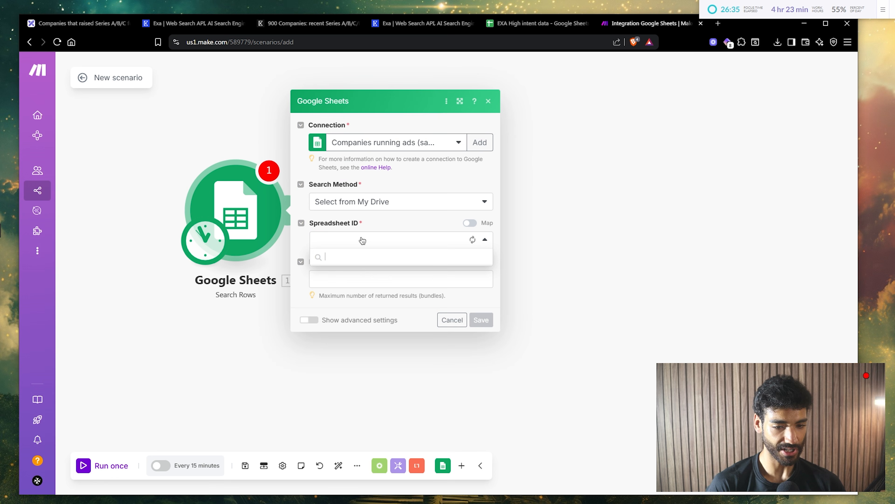
click(527, 24)
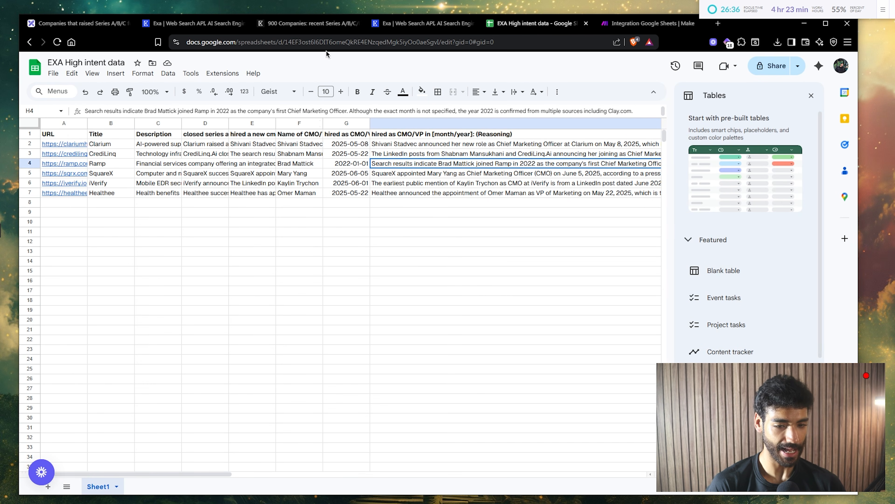
double_click(111, 62)
key(ctrl+a)
key(ctrl+c)
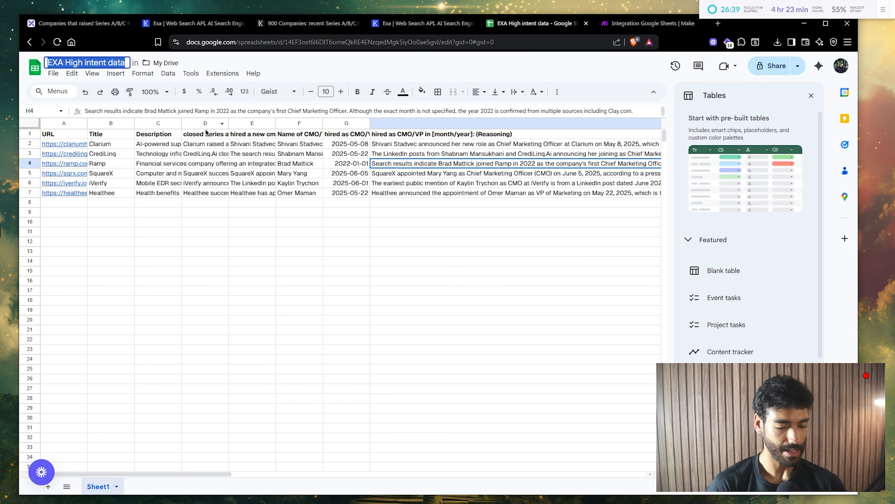
key(ctrl+Tab)
click(335, 236)
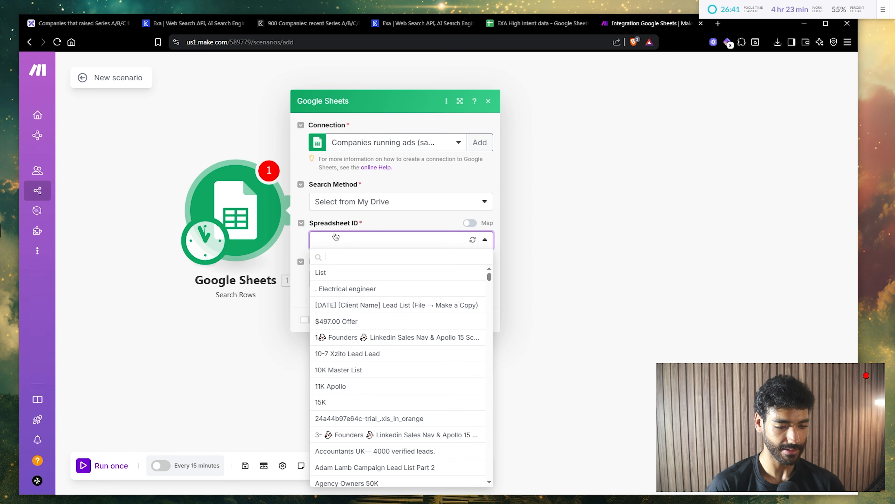
key(ctrl+v)
click(338, 274)
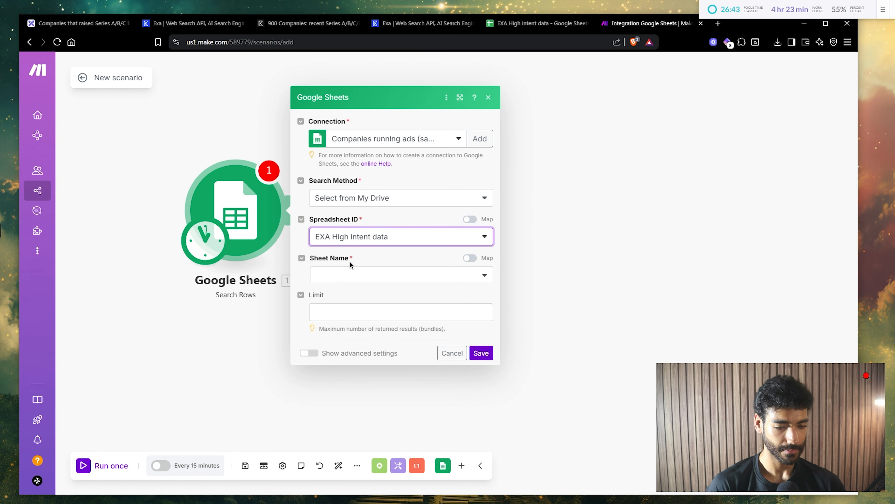
click(349, 261)
click(348, 282)
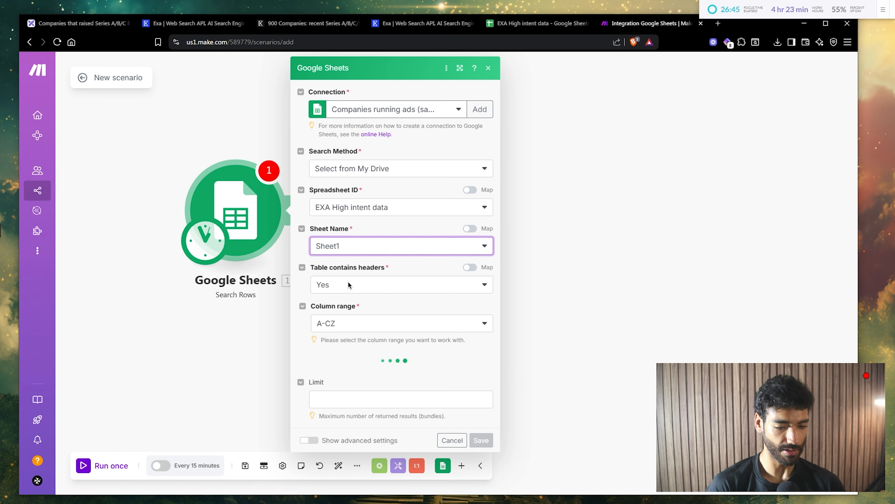
- Limit the search to 1 row and save the module settings
scroll(359, 359, down, 3)
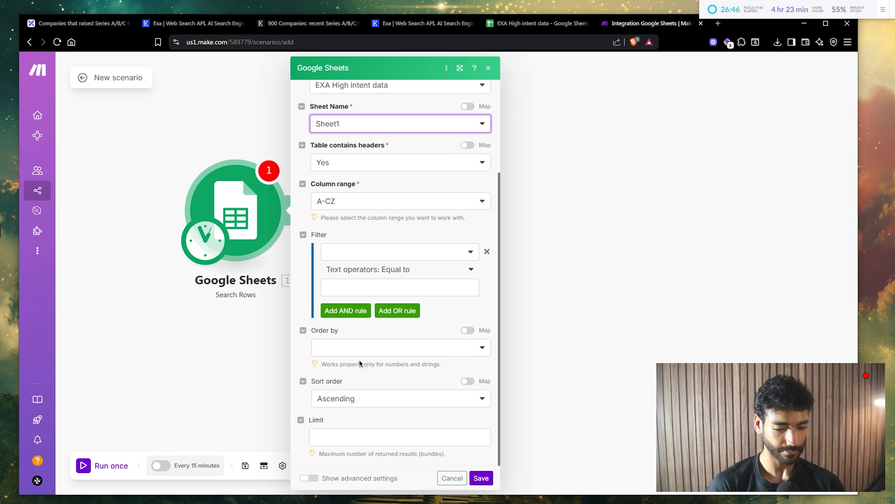
click(334, 436)
text(1)
click(480, 478)
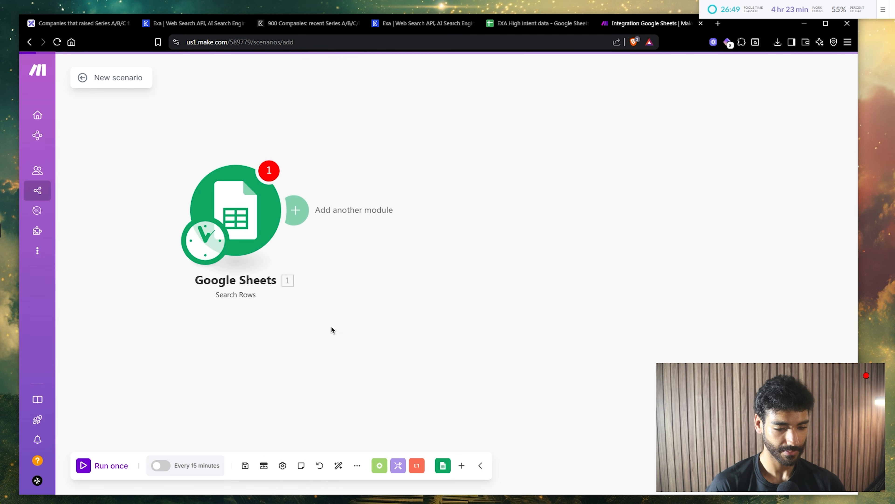
click(268, 229)
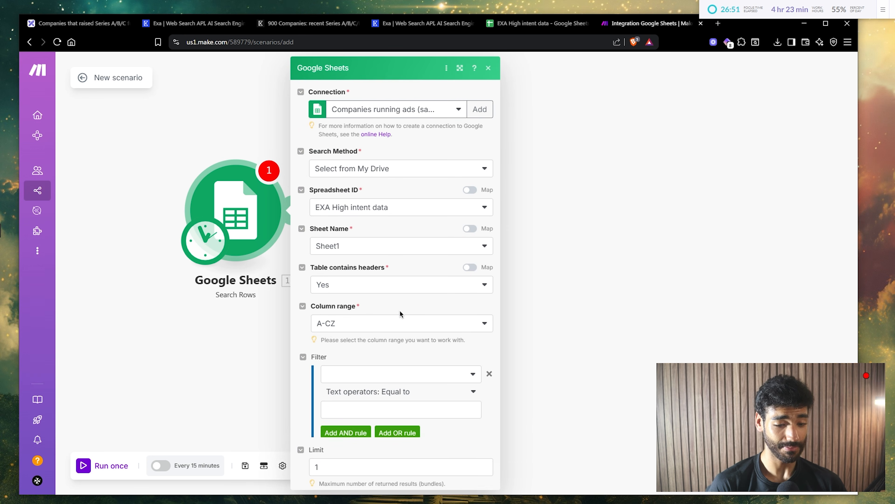
scroll(400, 310, down, 3)
click(480, 478)
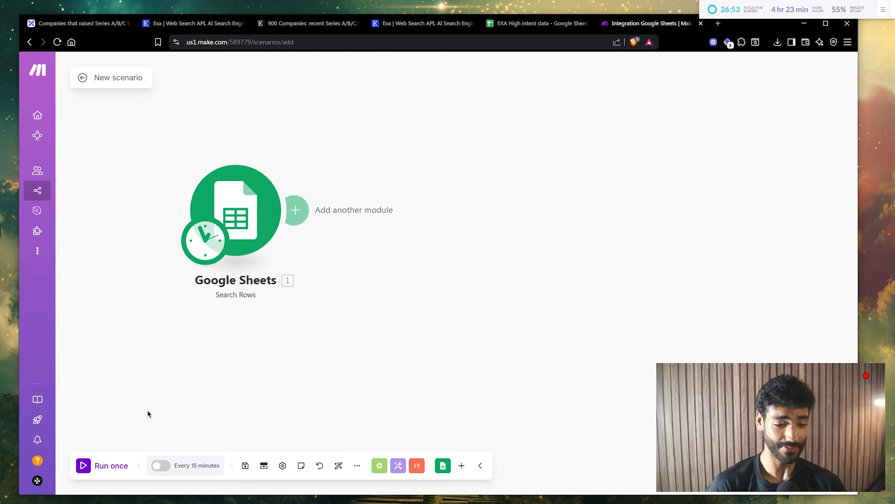
- Run the scenario once and check the returned company URL and CMO name
click(104, 473)
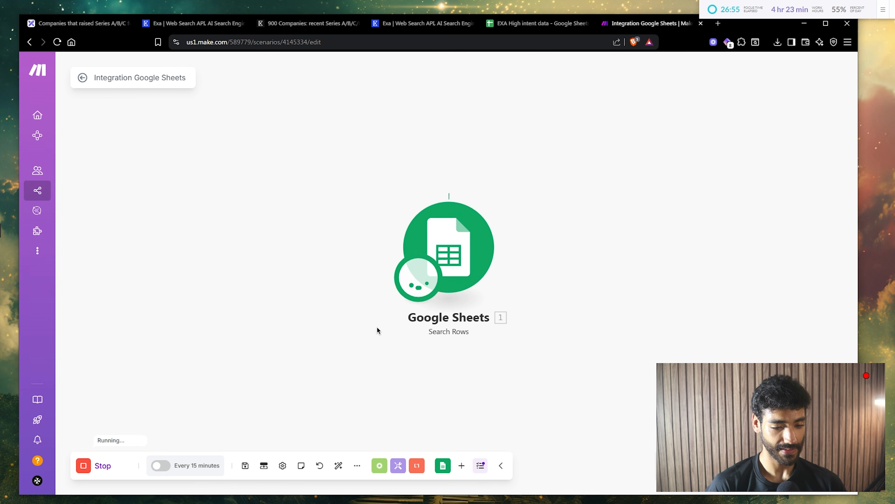
drag(377, 326, 189, 246)
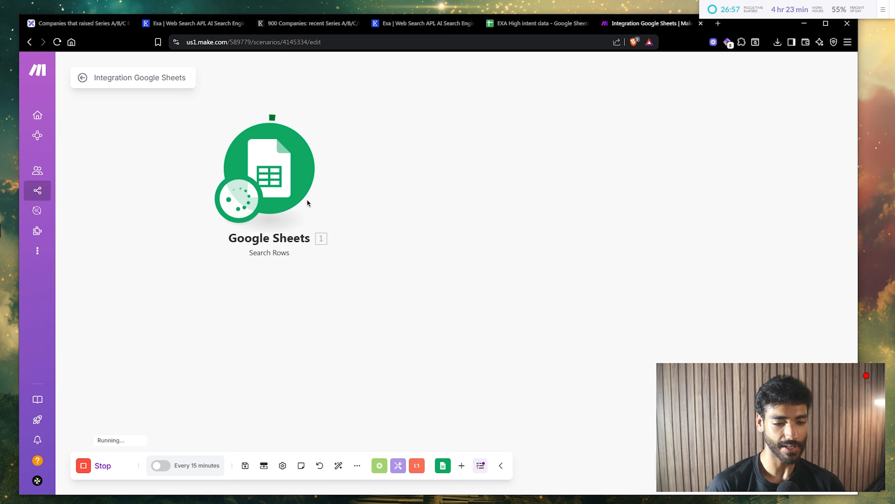
drag(446, 240, 403, 229)
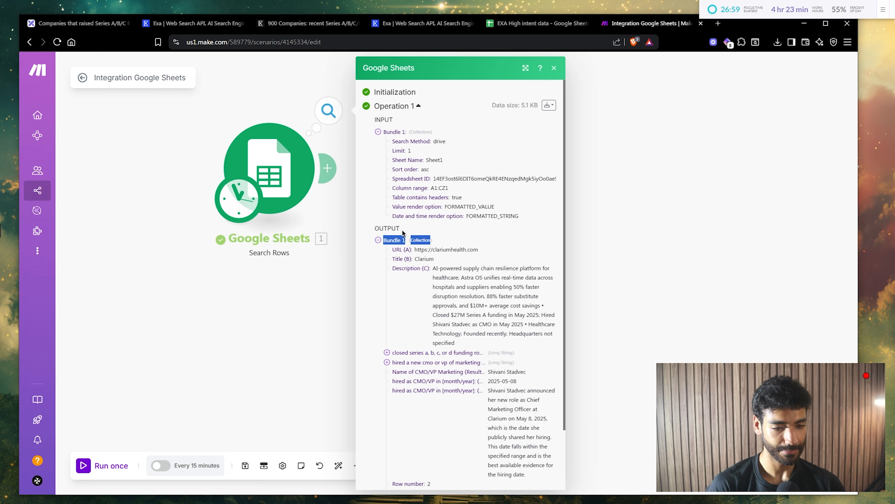
click(453, 320)
scroll(453, 320, down, 2)
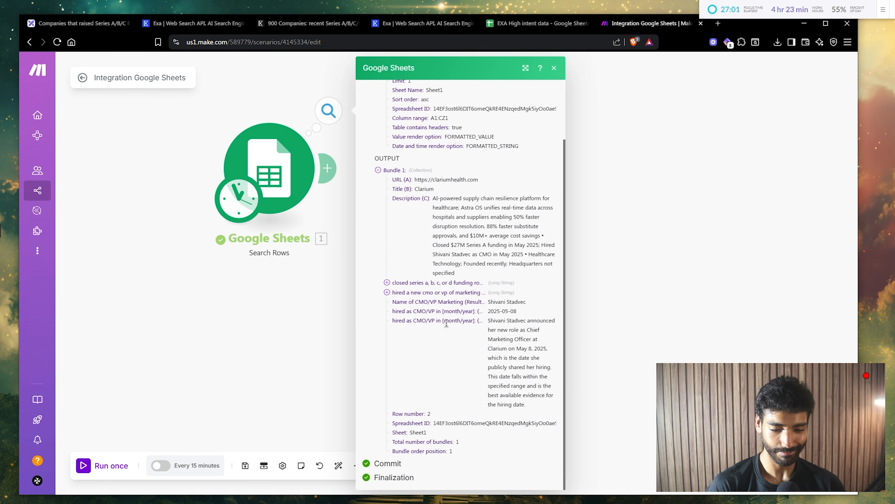
drag(422, 181, 458, 180)
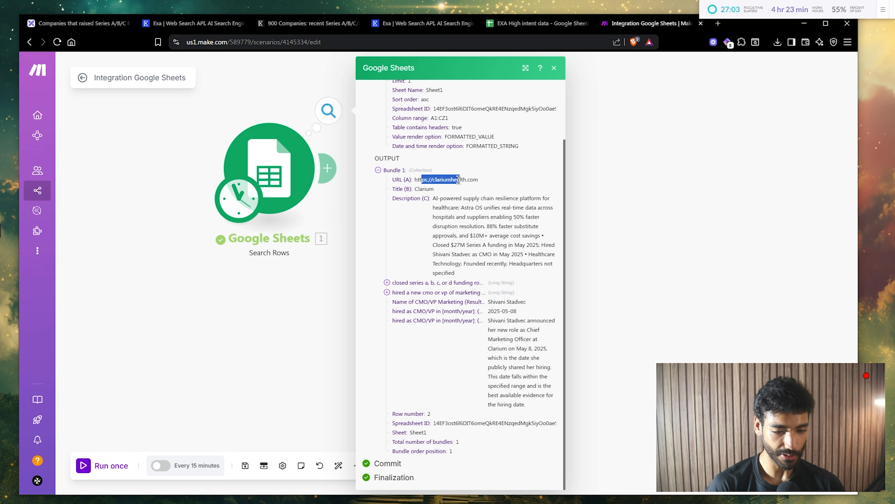
drag(501, 302, 522, 304)
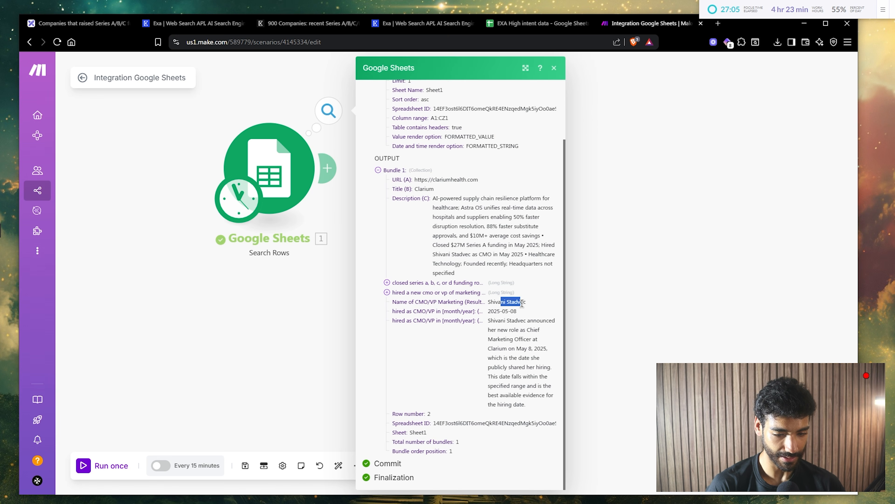
key(Escape)
- Add an HTTP 'Make a request' module after the Google Sheets module
click(326, 168)
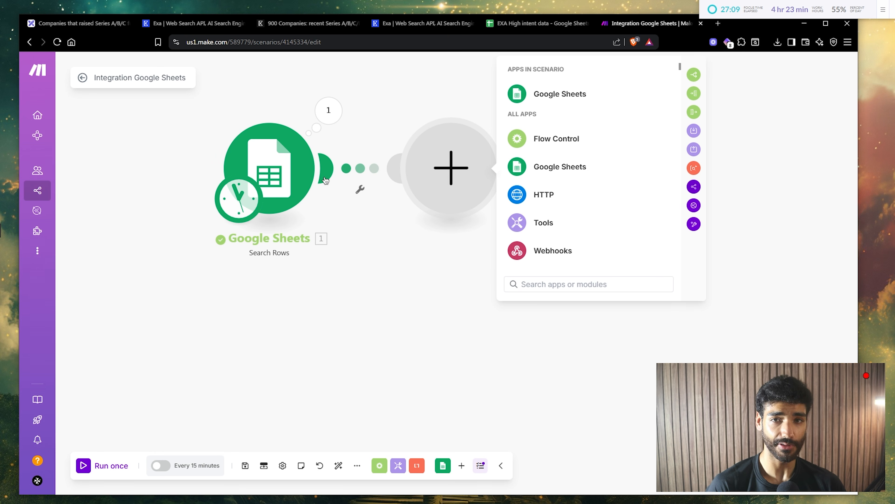
text(http)
key(Return)
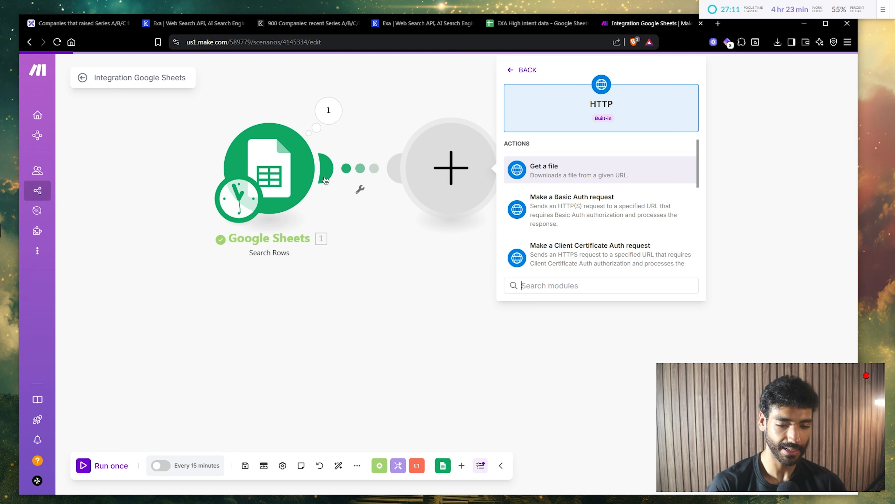
text(make)
key(Return)
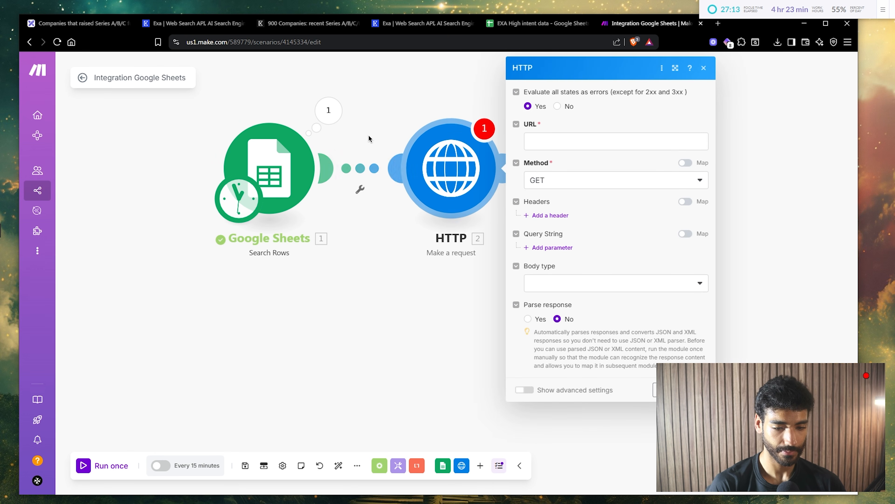
key(ctrl+t)
- Copy the api.nwita.ai/email-finder endpoint from Nwita's Email Finder API documentation
text(app.nwita.ai)
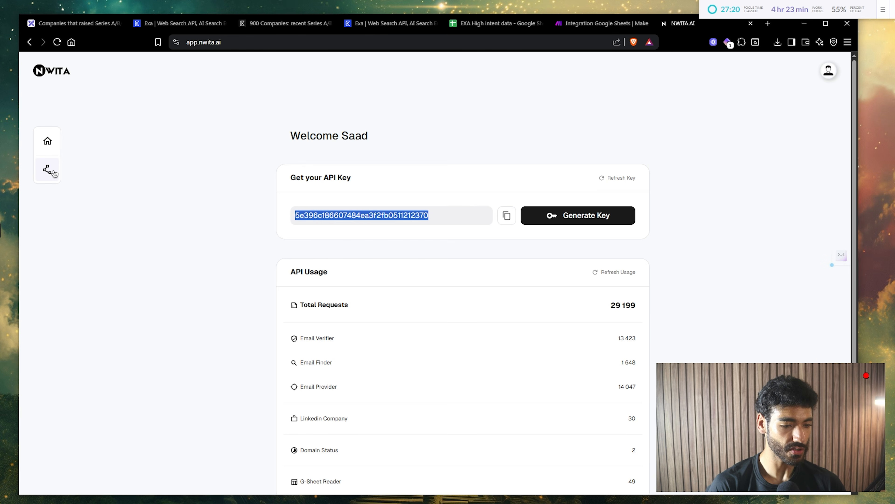
click(53, 171)
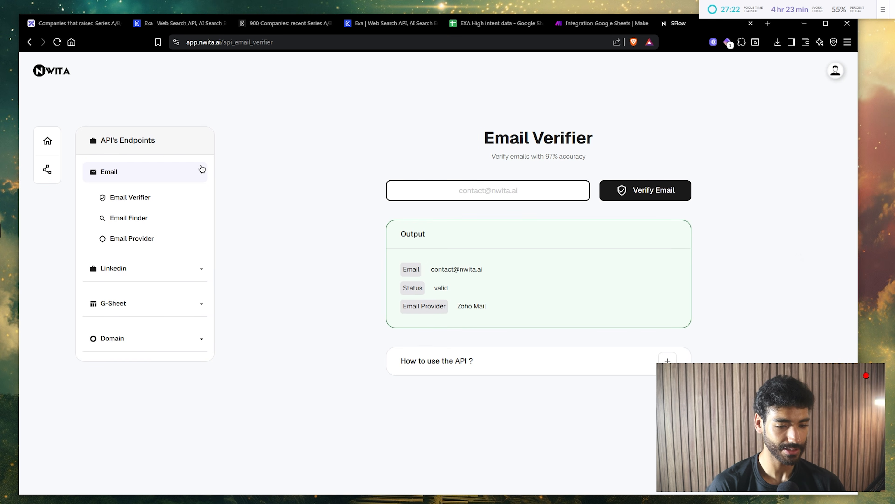
click(154, 219)
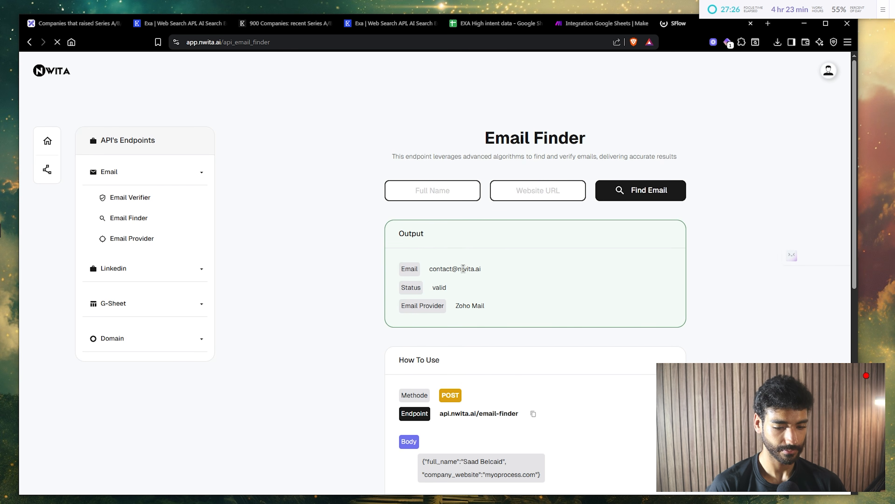
scroll(463, 269, down, 4)
triple_click(461, 249)
key(ctrl+c)
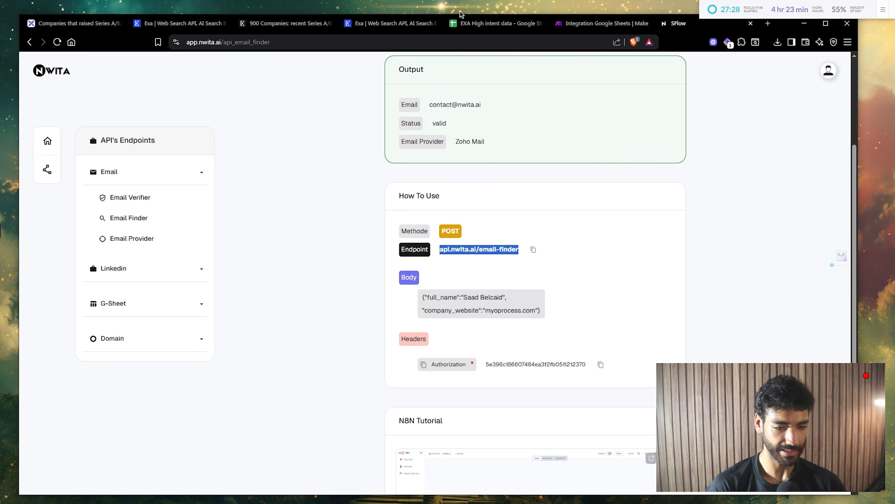
click(599, 23)
click(549, 143)
key(ctrl+v)
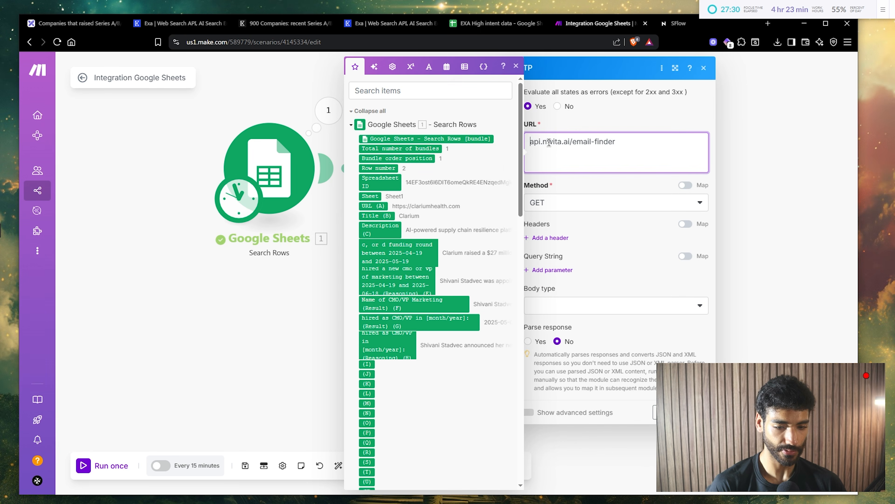
key(Home)
text(https:////)
key(ctrl+a)
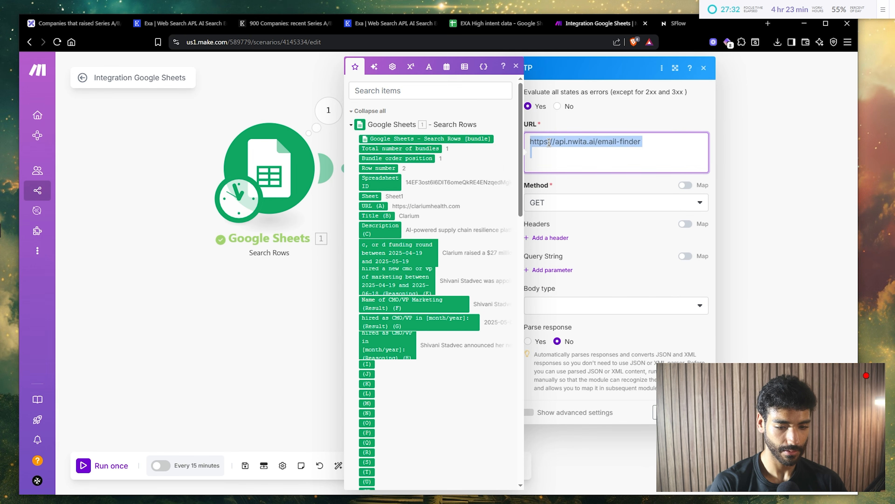
key(Right)
key(BackSpace)
key(BackSpace)
key(ctrl+a)
click(578, 178)
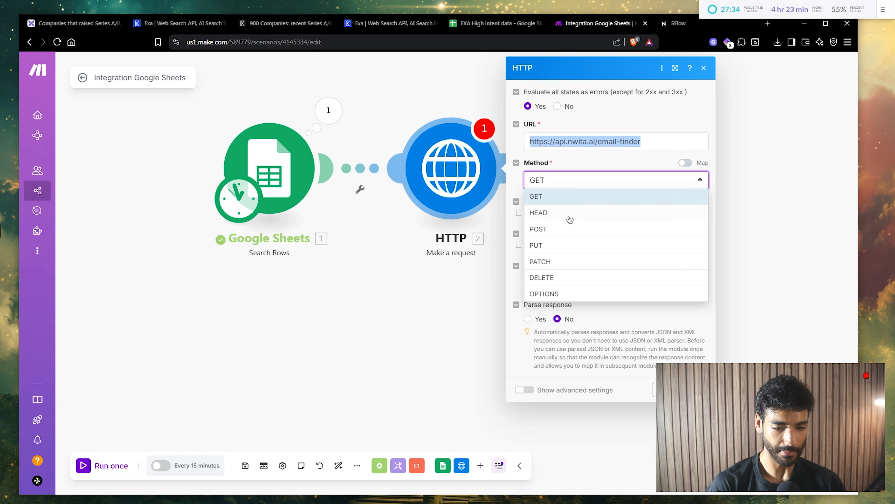
click(562, 228)
- Add a request header named Authorization, copied from the Nwita docs, closing stray Exa tabs
click(681, 23)
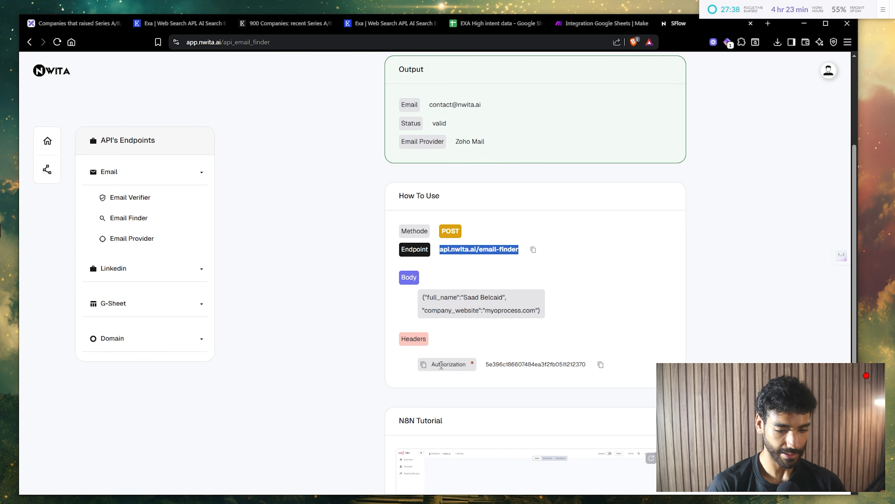
double_click(441, 364)
key(ctrl+c)
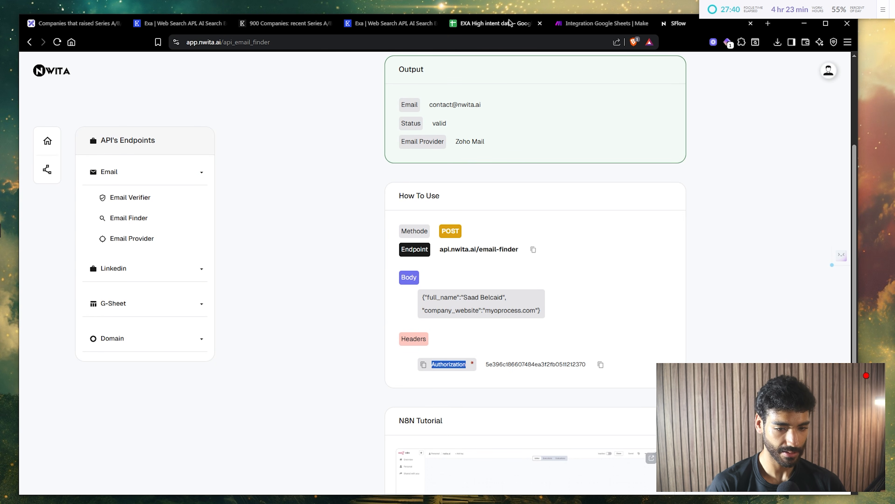
click(435, 24)
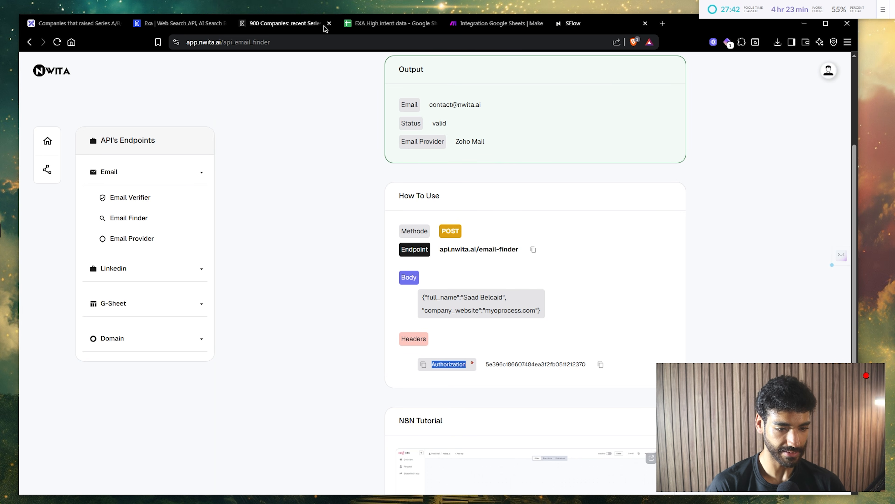
click(312, 26)
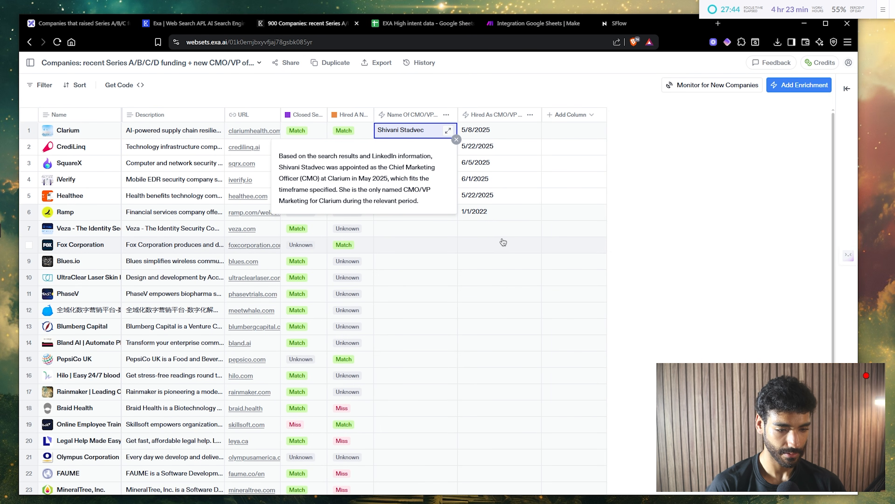
key(ctrl+w)
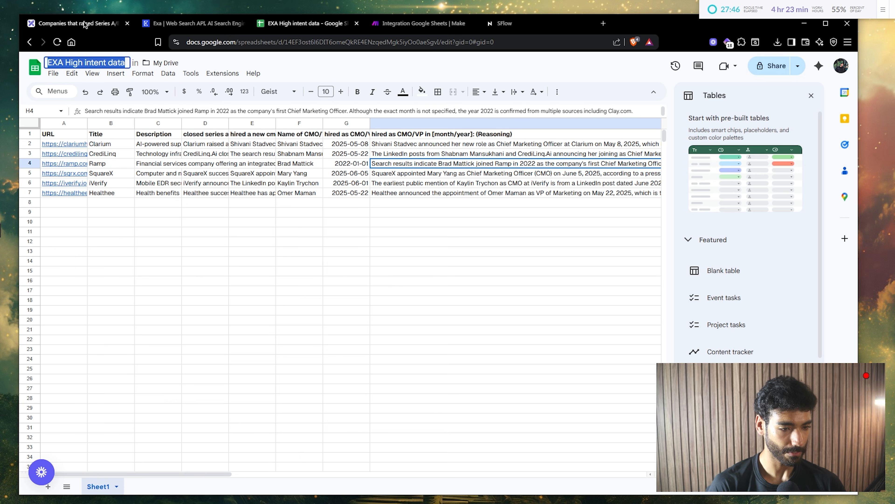
click(196, 23)
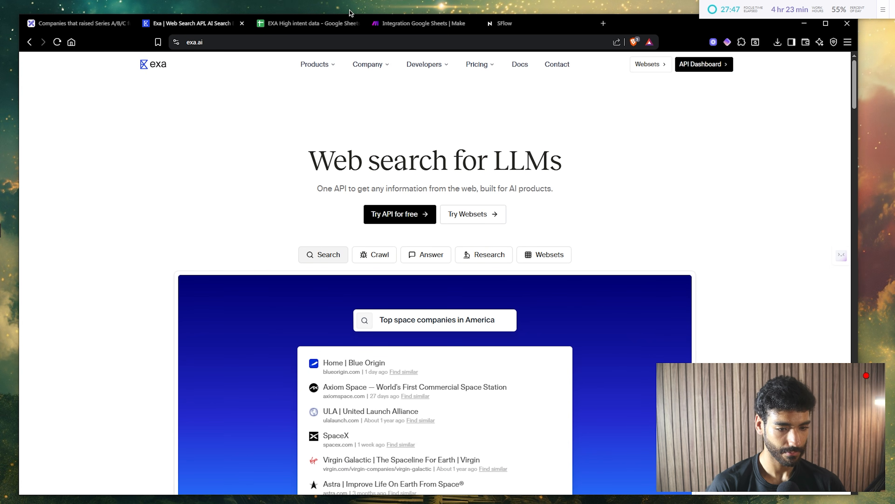
click(384, 21)
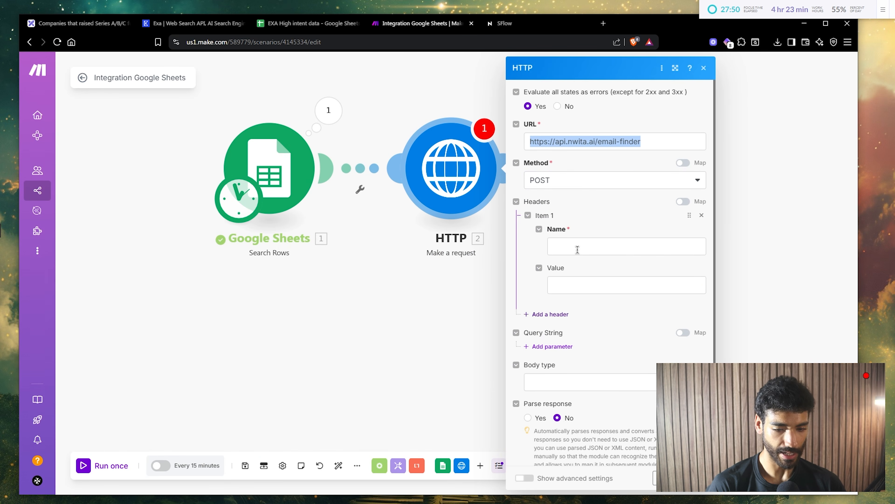
click(578, 250)
key(ctrl+v)
- Set the Authorization header value to the Nwita API key
click(503, 23)
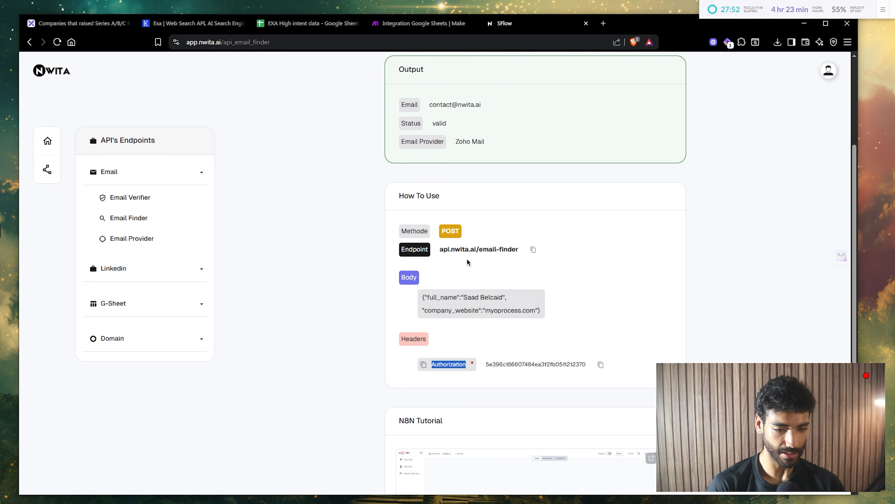
double_click(507, 361)
key(ctrl+c)
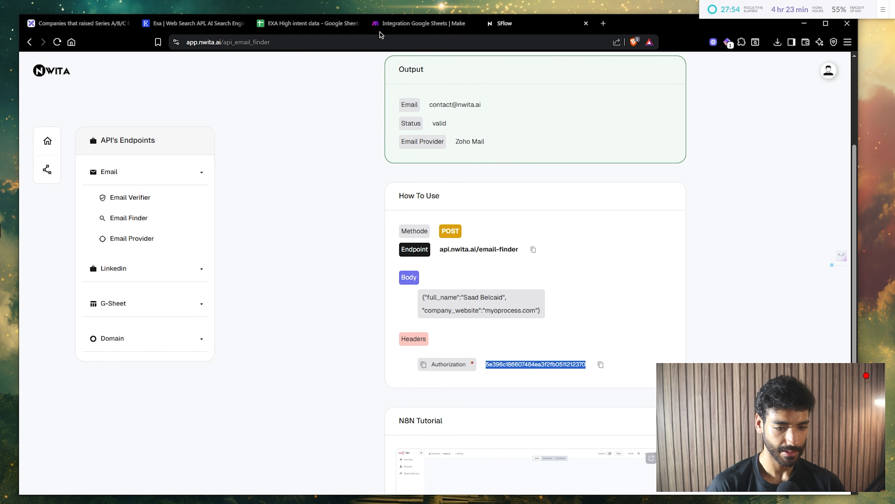
click(389, 23)
click(572, 282)
key(ctrl+v)
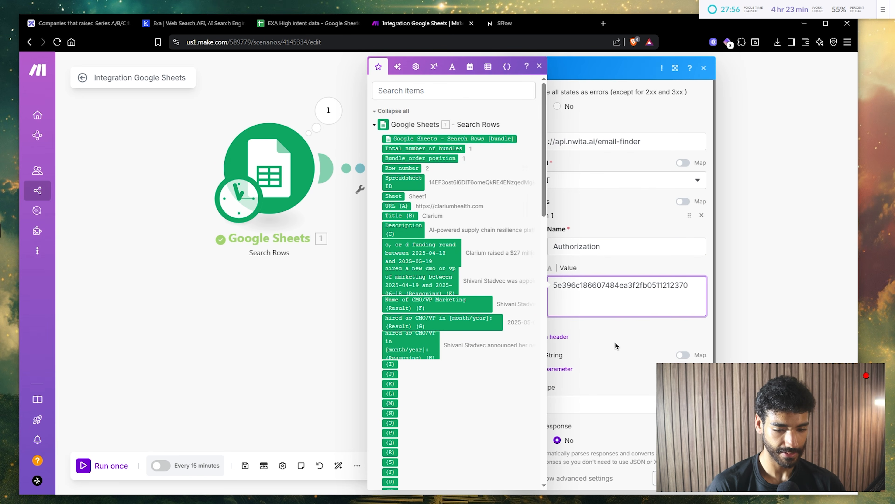
click(584, 371)
- Enable response parsing and set body type Raw with content type JSON
click(533, 416)
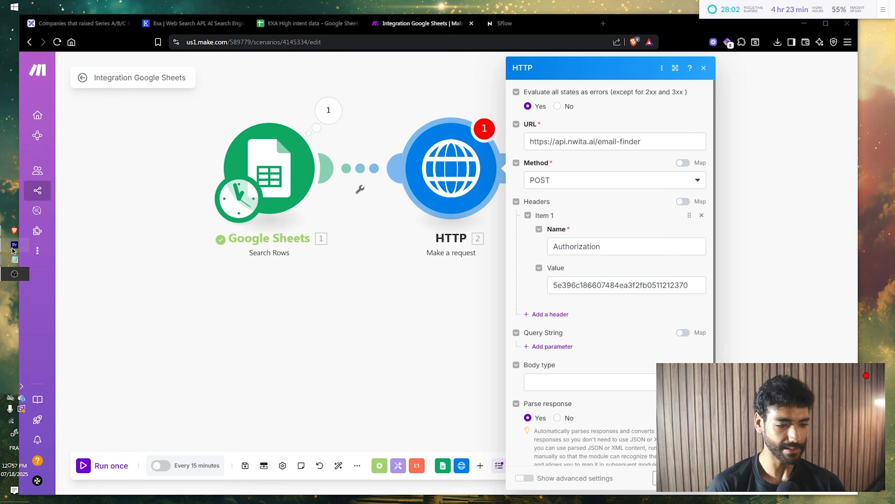
click(581, 380)
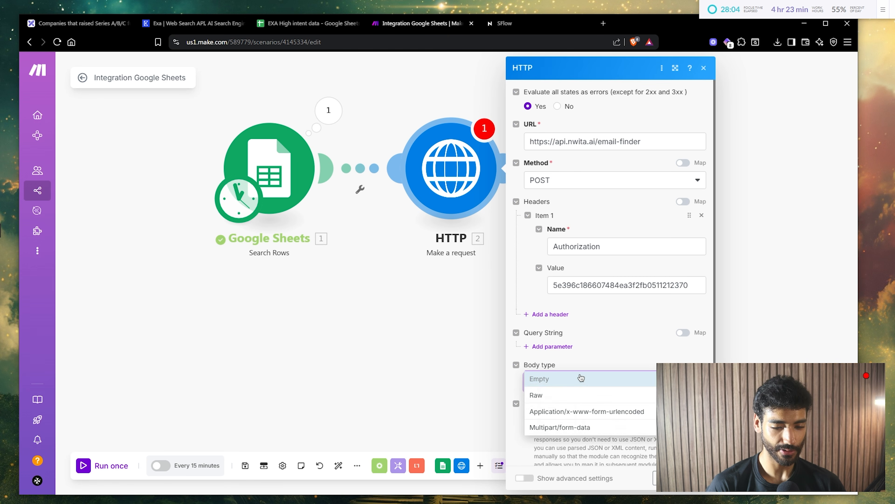
click(571, 394)
click(559, 320)
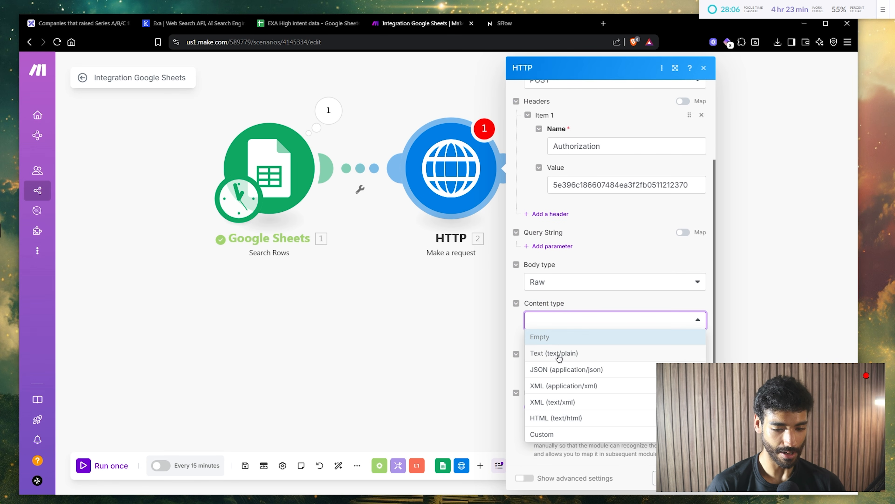
click(558, 369)
- Paste Nwita's sample JSON request body into the HTTP request content
click(560, 370)
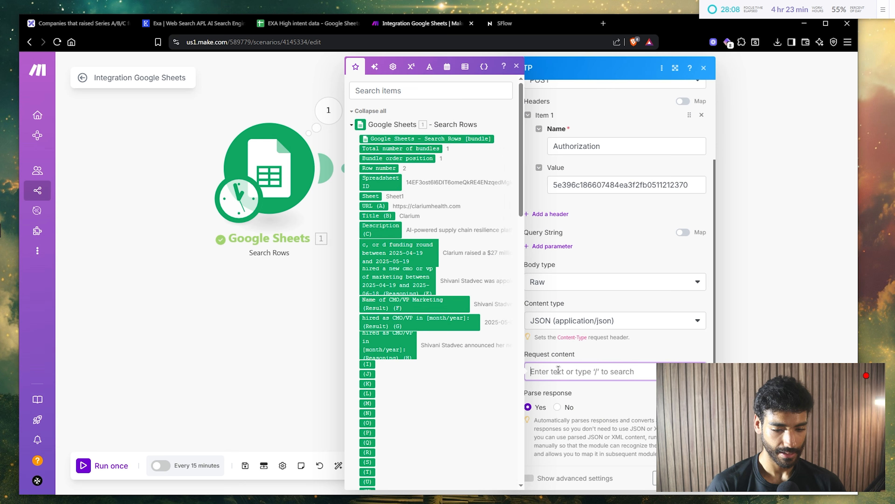
click(508, 24)
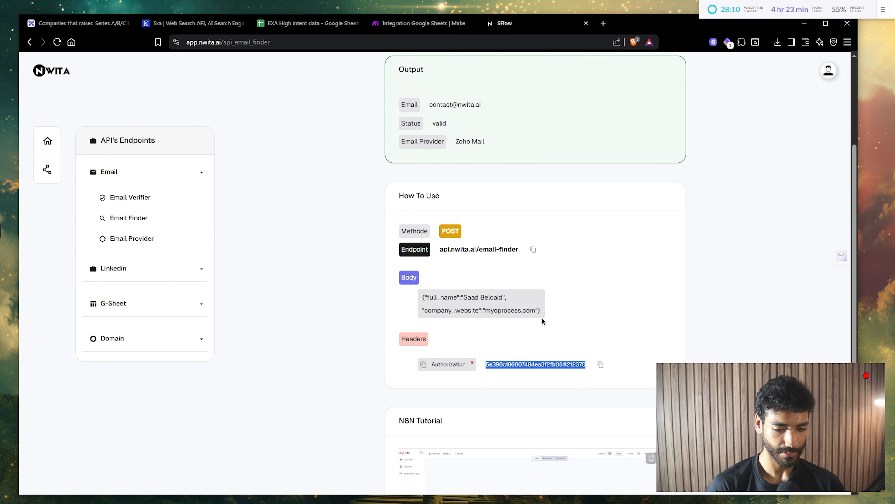
mouse_move(541, 313)
mouse_down()
mouse_move(393, 290)
mouse_move(551, 317)
mouse_up()
key(ctrl+c)
click(423, 293)
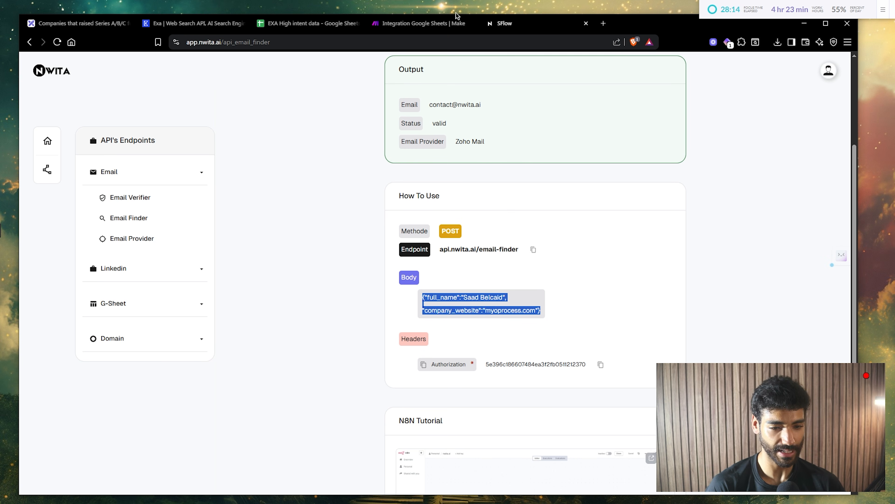
click(437, 23)
key(ctrl+v)
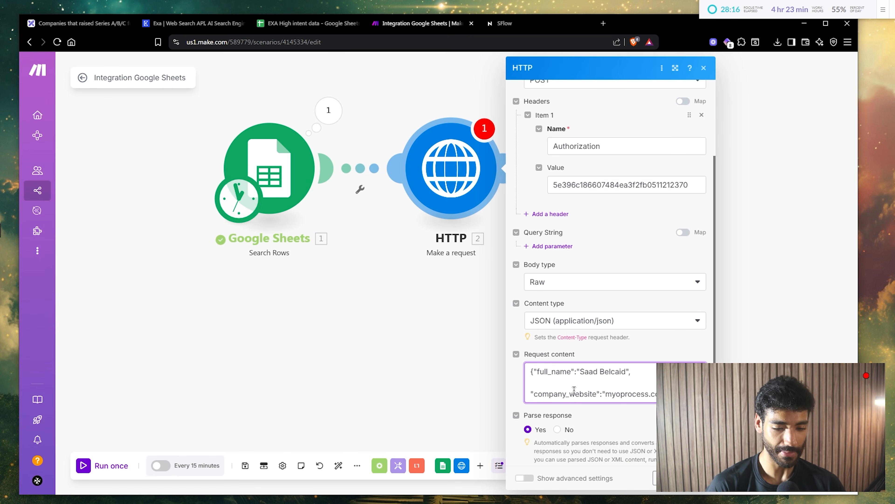
click(556, 383)
key(BackSpace)
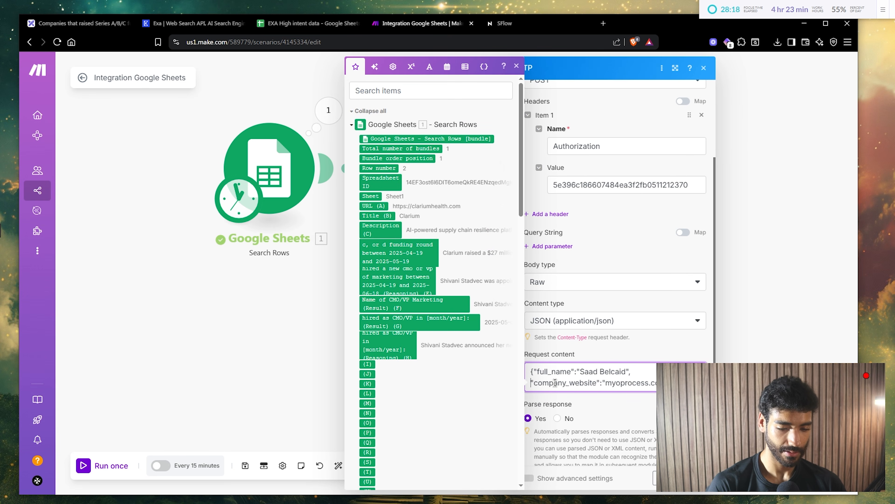
scroll(606, 377, up, 2)
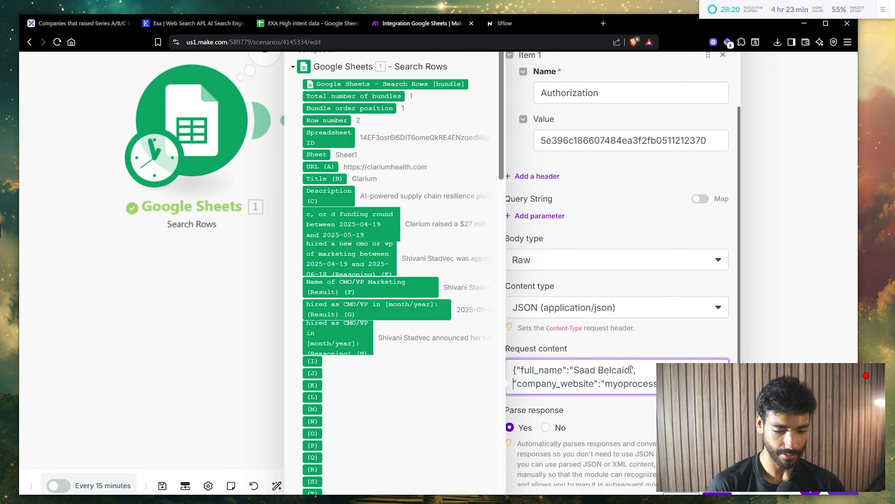
- Map Name of CMO/VP Marketing into full_name and URL (A) into company_website
drag(631, 369, 582, 369)
key(BackSpace)
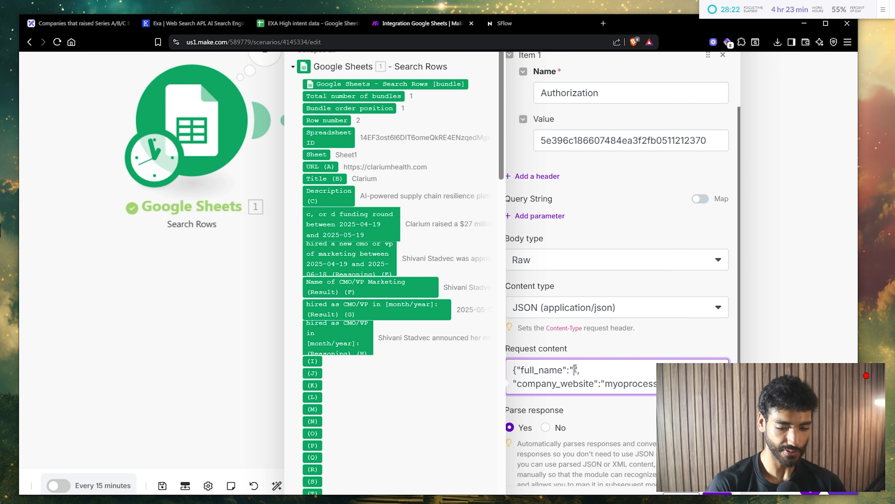
click(370, 286)
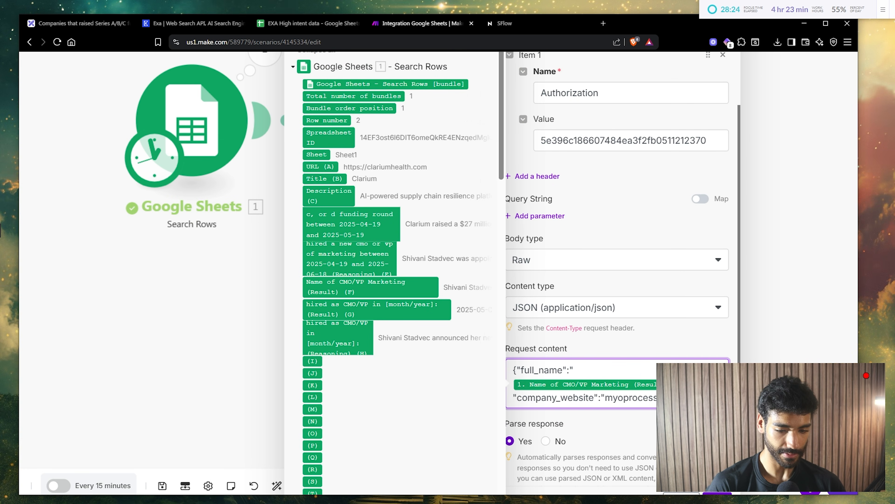
drag(677, 398, 610, 401)
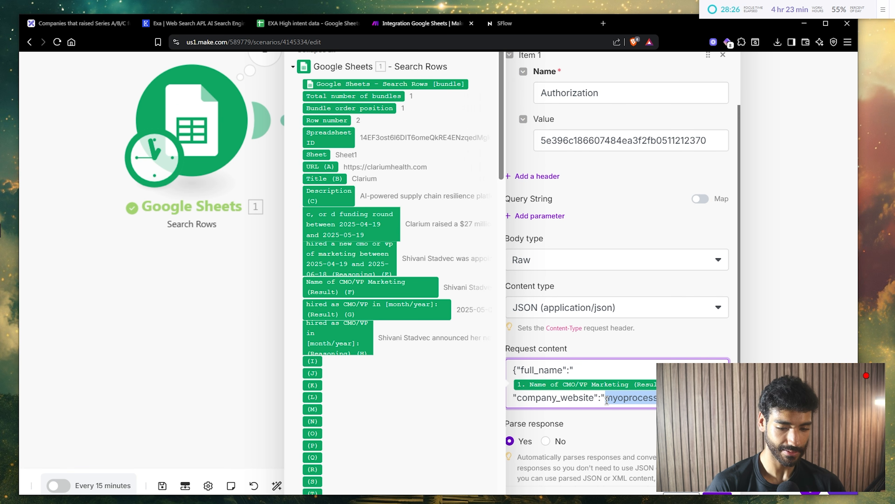
key(BackSpace)
click(312, 167)
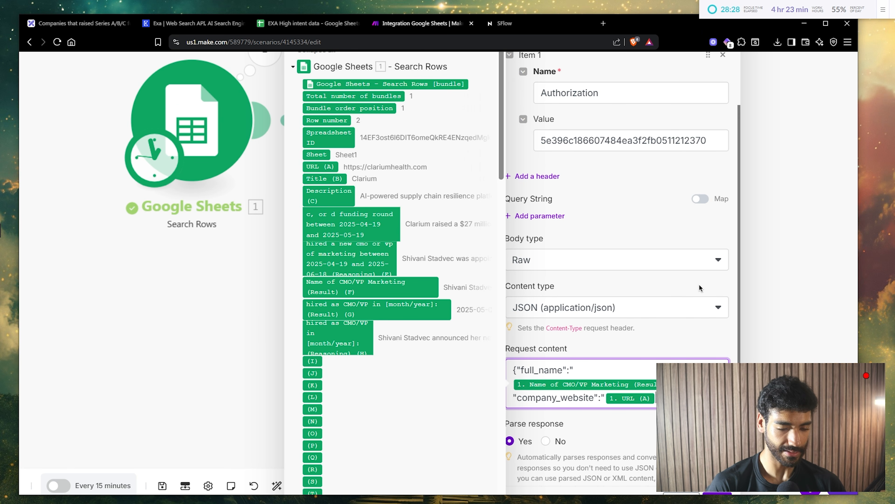
- Run the scenario once and check the HTTP module's second operation output for the found email
click(695, 478)
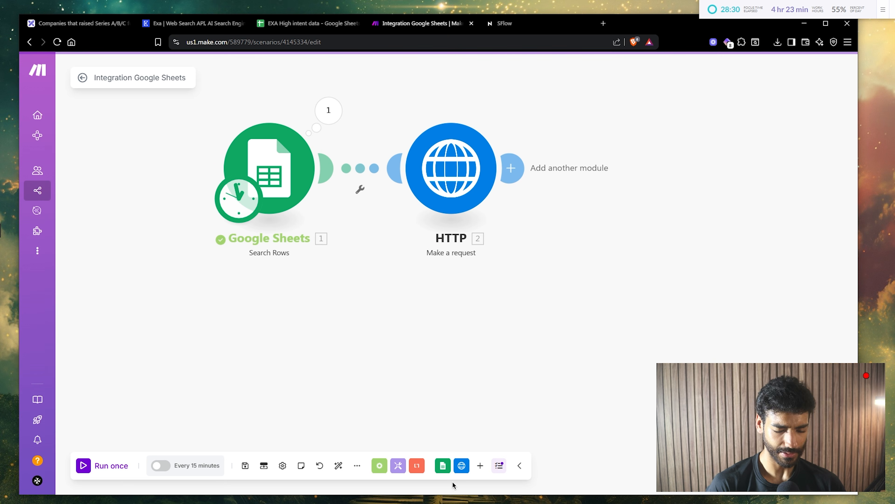
click(113, 472)
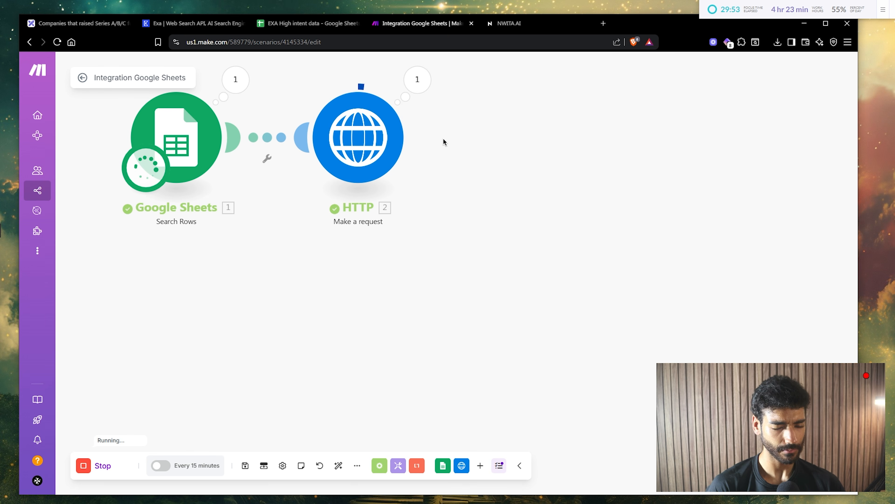
drag(443, 139, 409, 144)
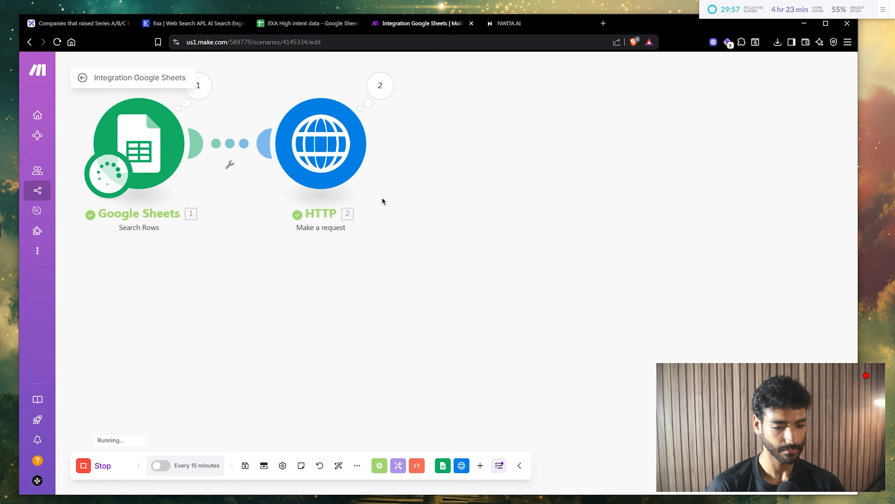
click(380, 86)
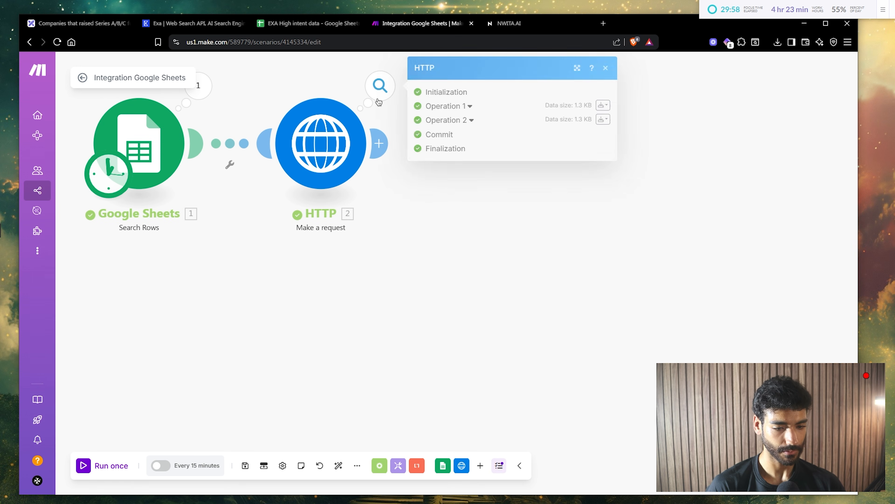
click(454, 122)
click(464, 406)
click(478, 416)
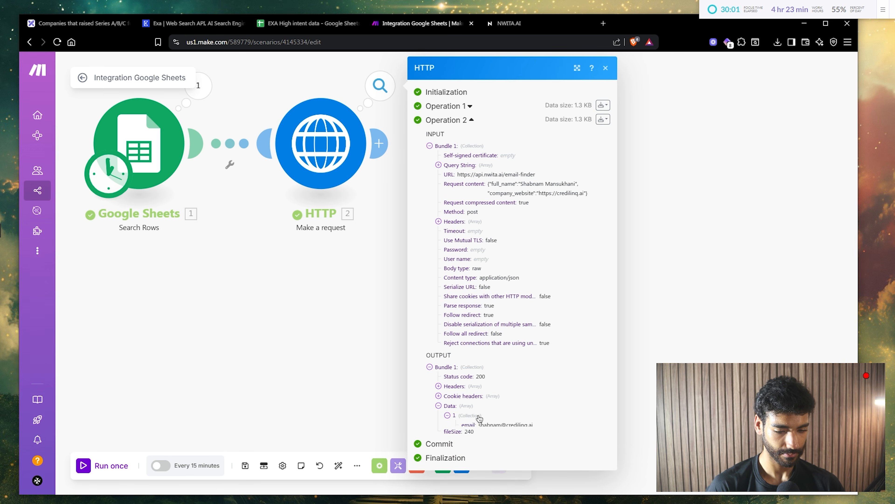
scroll(479, 417, up, 5)
drag(445, 415, 552, 409)
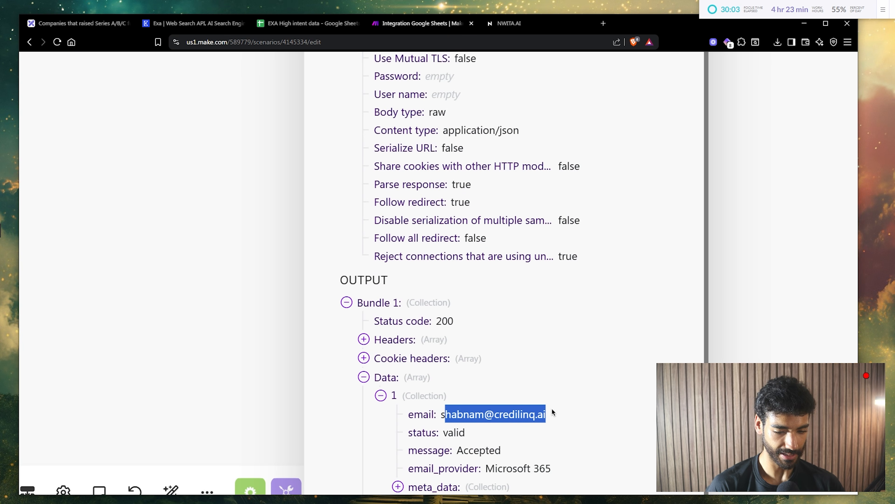
scroll(613, 413, down, 5)
click(345, 294)
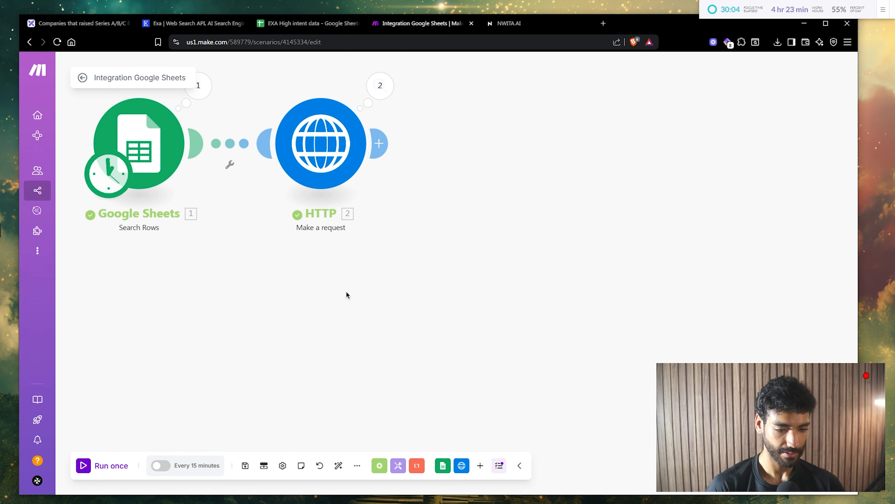
- Rename the HTTP module to Find Email, then delete it from the scenario
right_click(312, 119)
click(340, 170)
text(Find Email)
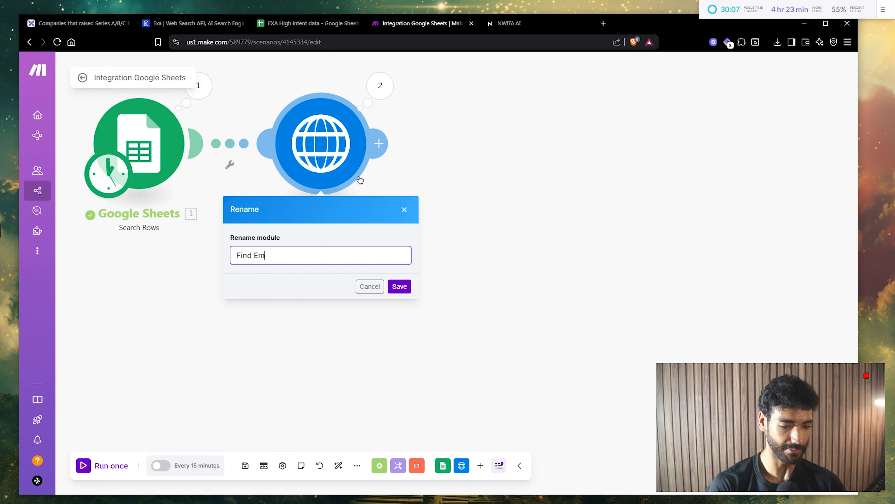
key(Return)
drag(396, 212, 440, 278)
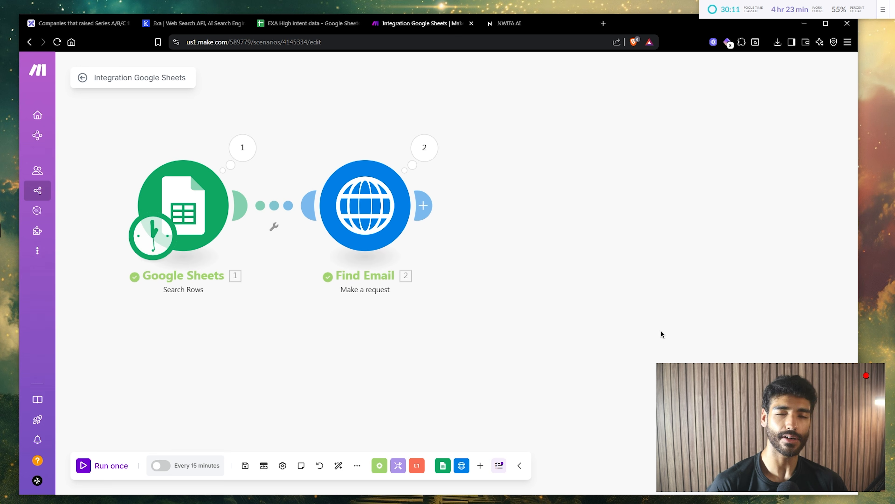
drag(661, 330, 280, 127)
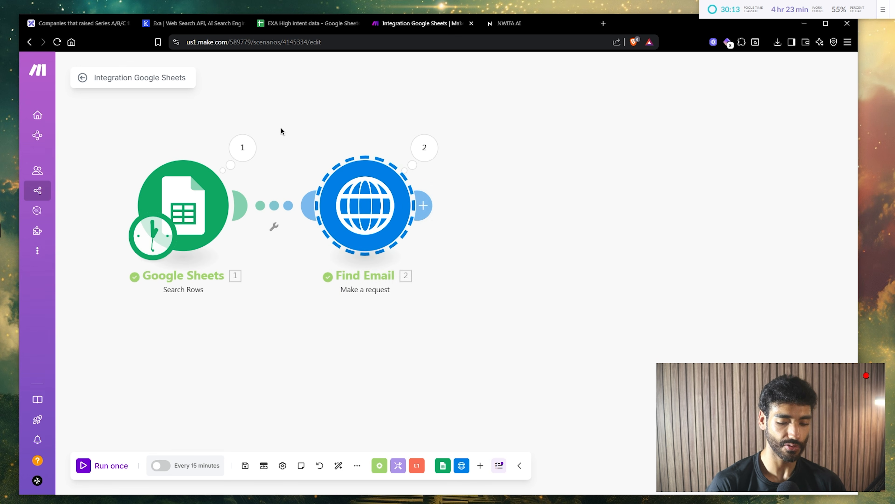
key(Delete)
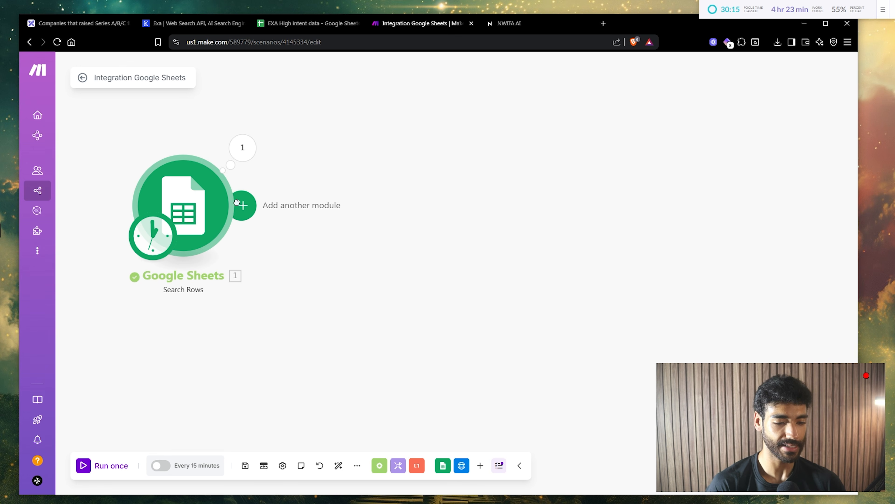
- Add another module after Google Sheets and go to hunter.io in a new tab
click(240, 205)
key(ctrl+t)
text(hnt)
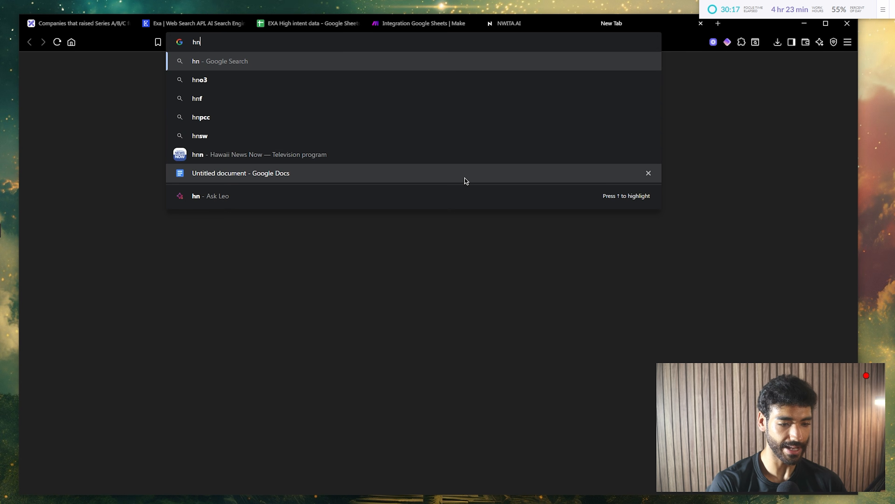
text(hunter.io)
key(Return)
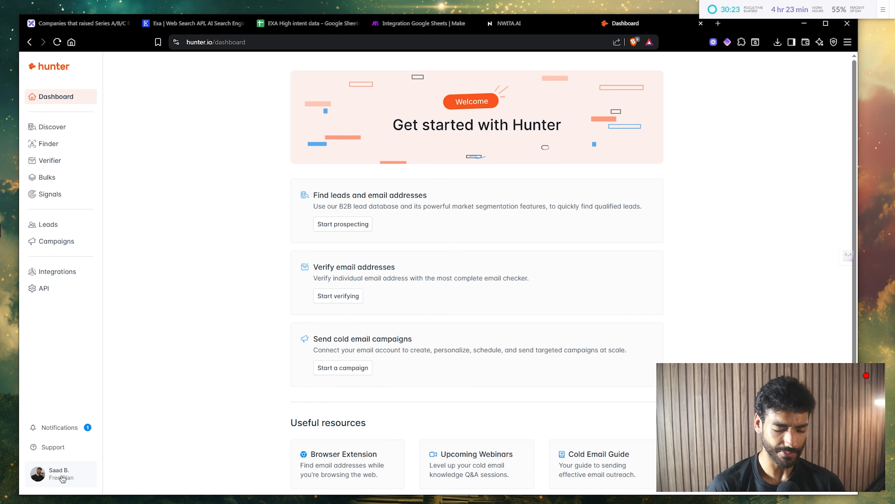
- Select the API key on Hunter's API keys page and return to Make
scroll(62, 479, up, 5)
scroll(122, 457, up, 3)
scroll(122, 457, down, 5)
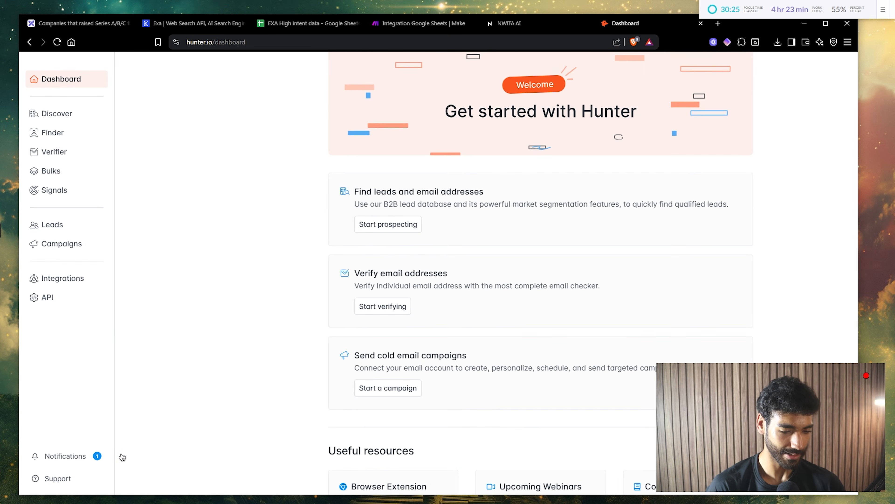
click(61, 300)
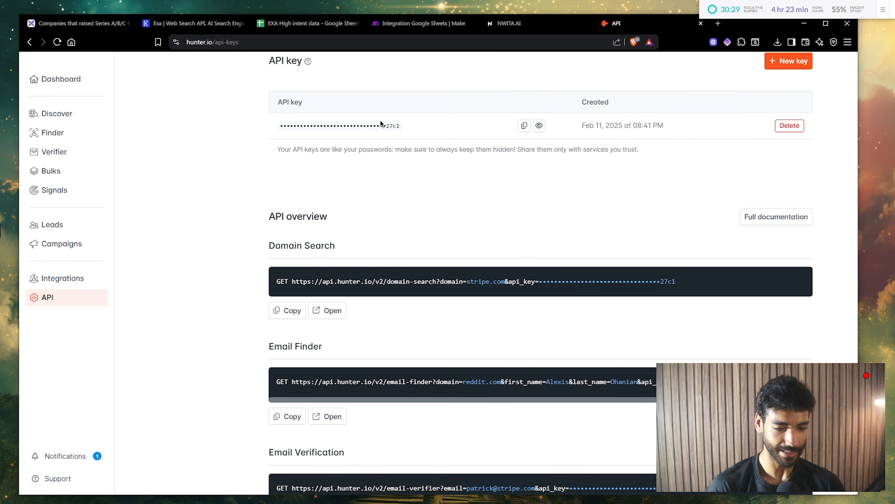
double_click(381, 124)
click(388, 26)
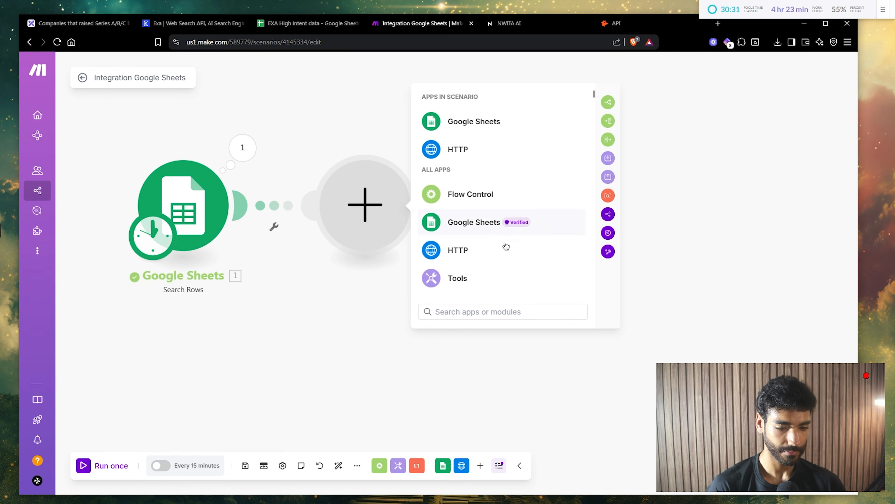
- Add Hunter's Verify an Email module and create a connection with the pasted API key
text(hunter)
key(Return)
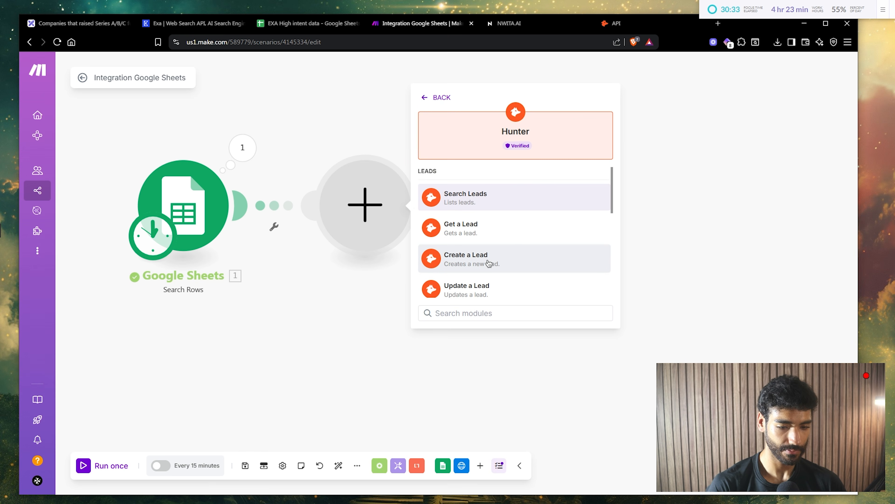
scroll(514, 233, down, 5)
scroll(486, 196, down, 3)
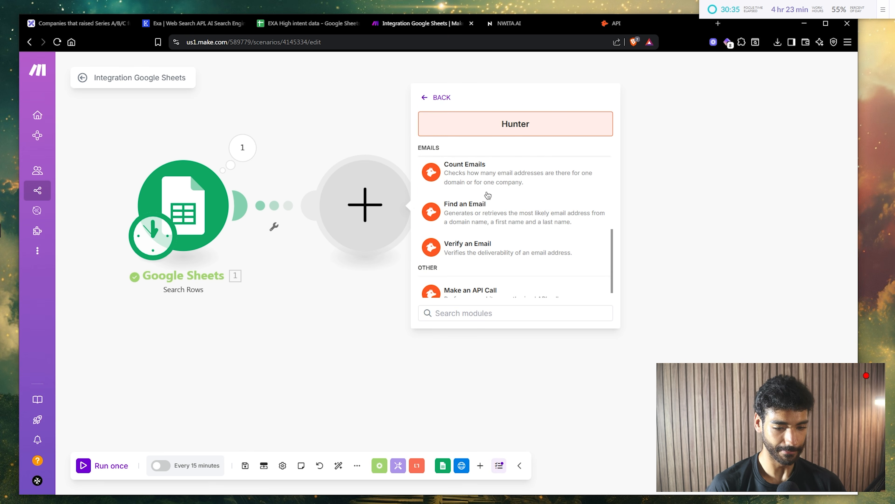
click(482, 244)
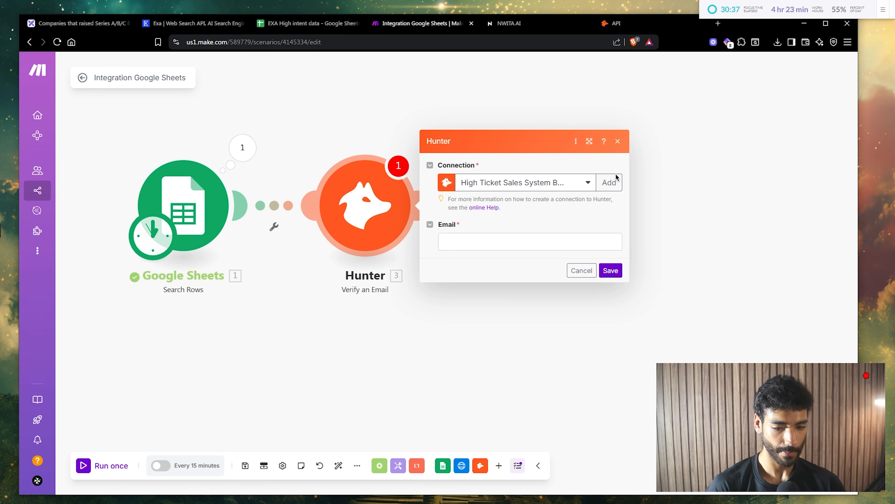
click(613, 181)
click(706, 205)
key(ctrl+v)
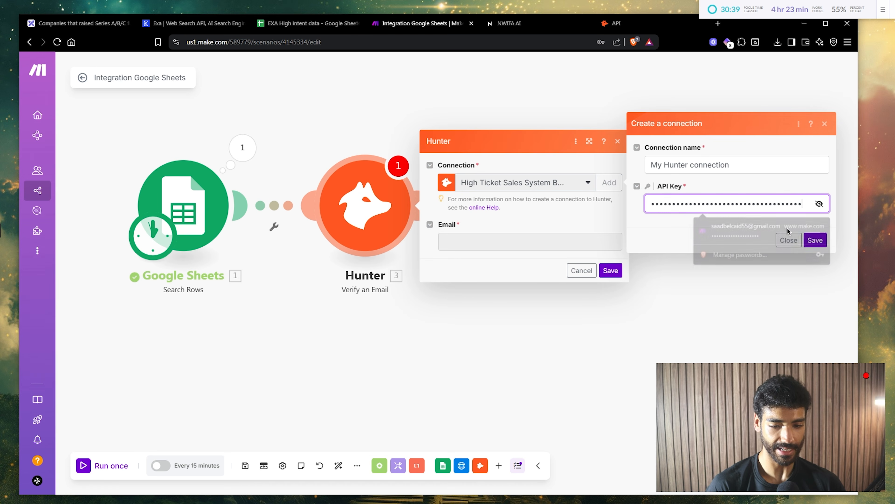
click(815, 239)
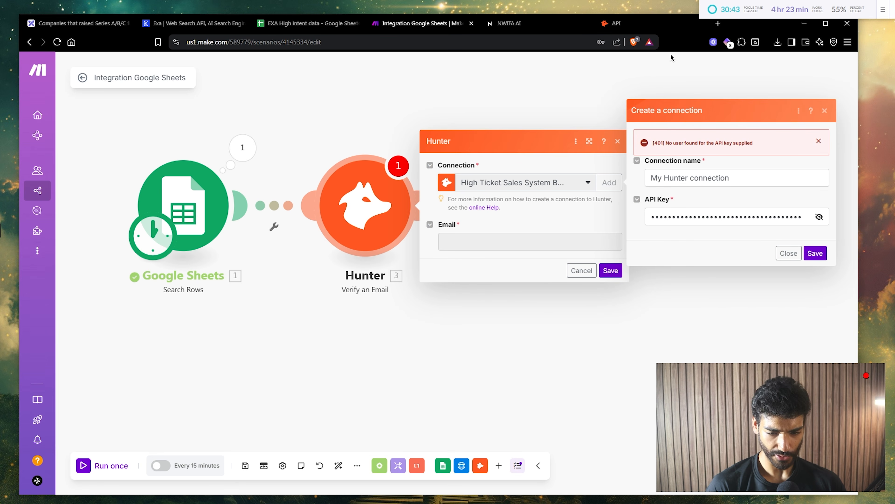
- Replace the connection's key with the full Hunter API key, save it, and dismiss the password prompt
click(616, 22)
scroll(421, 171, up, 1)
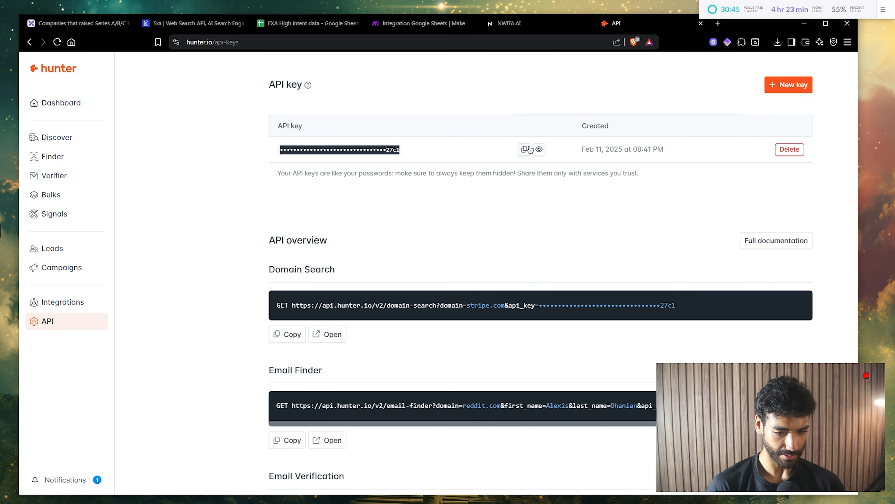
click(537, 150)
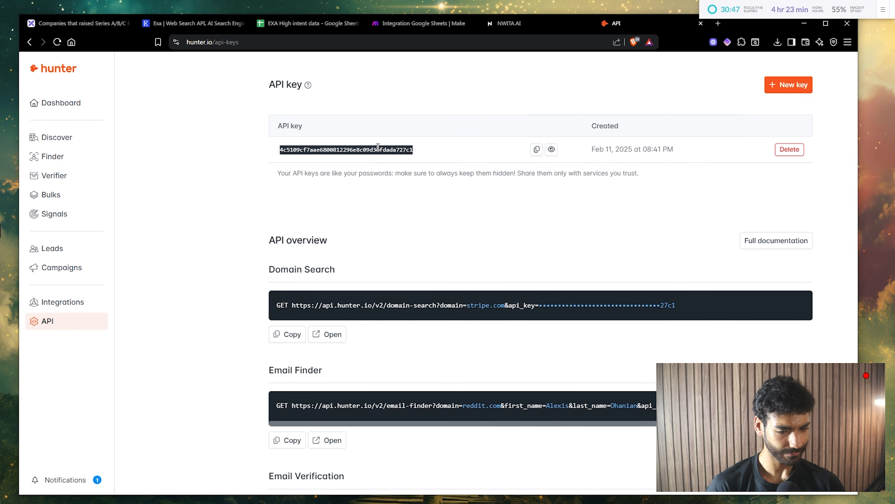
click(425, 30)
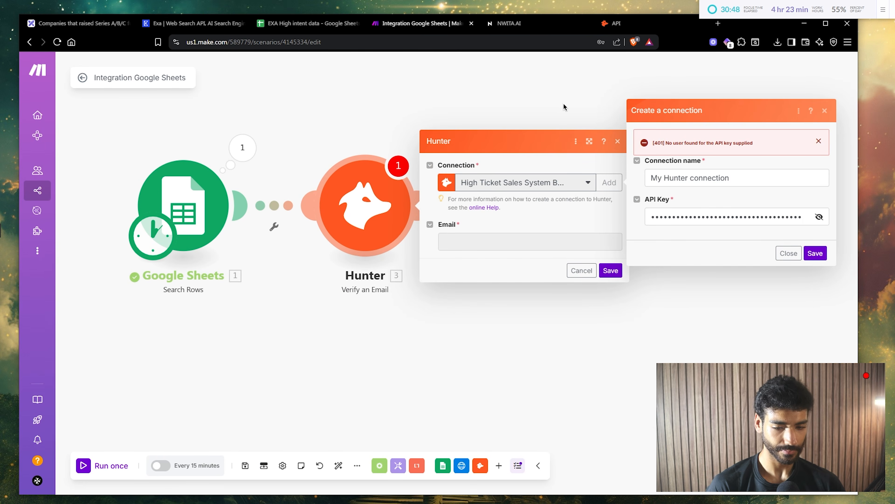
triple_click(681, 218)
key(ctrl+v)
click(819, 216)
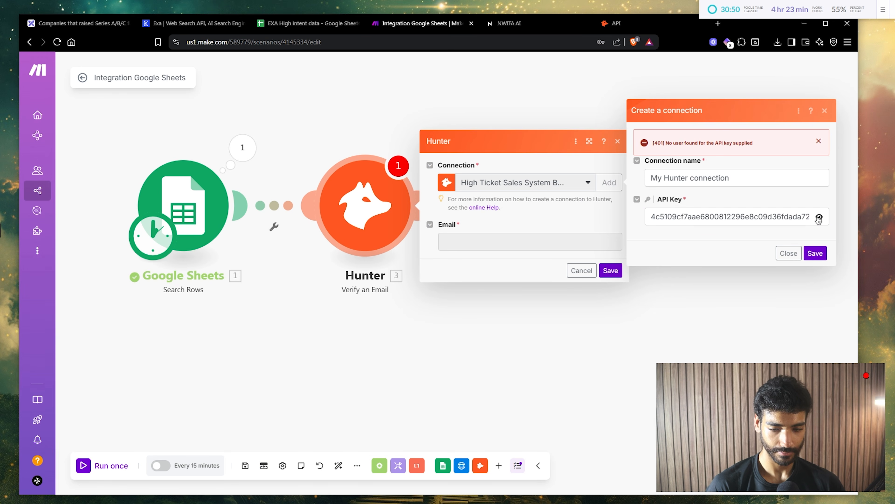
click(816, 253)
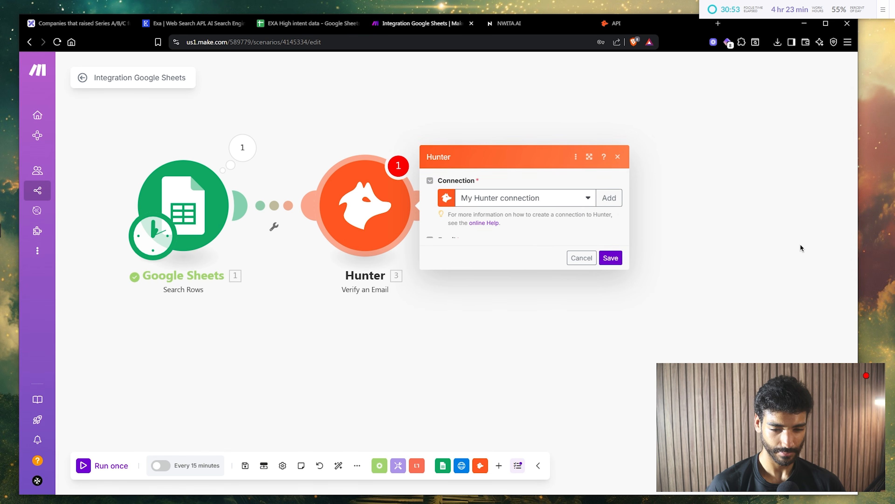
click(586, 243)
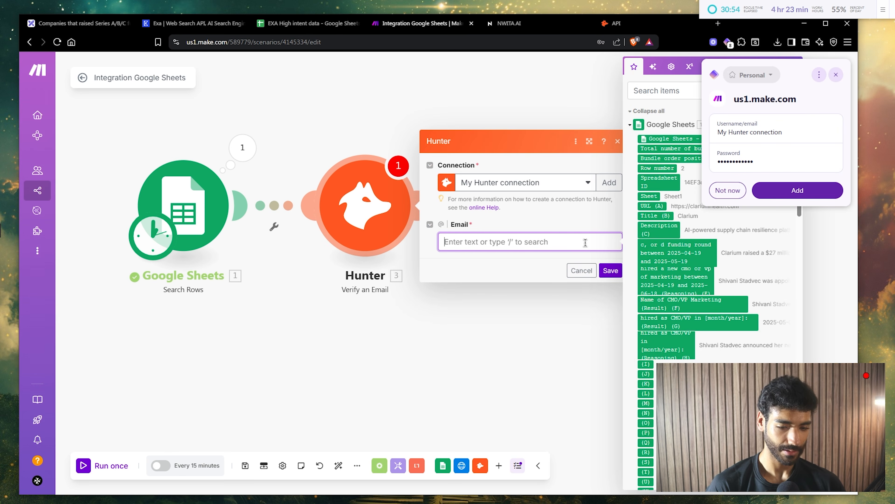
click(740, 195)
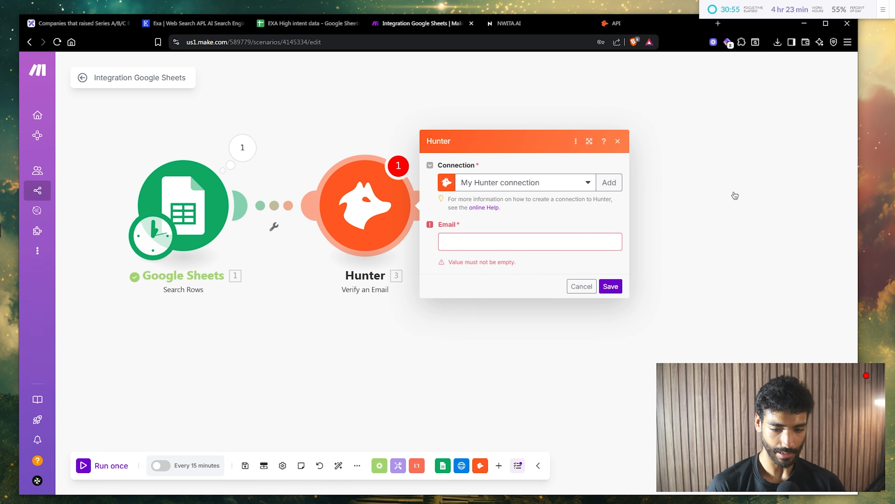
- Delete the Verify an Email module and add Hunter's Find an Email module instead
right_click(375, 225)
click(403, 335)
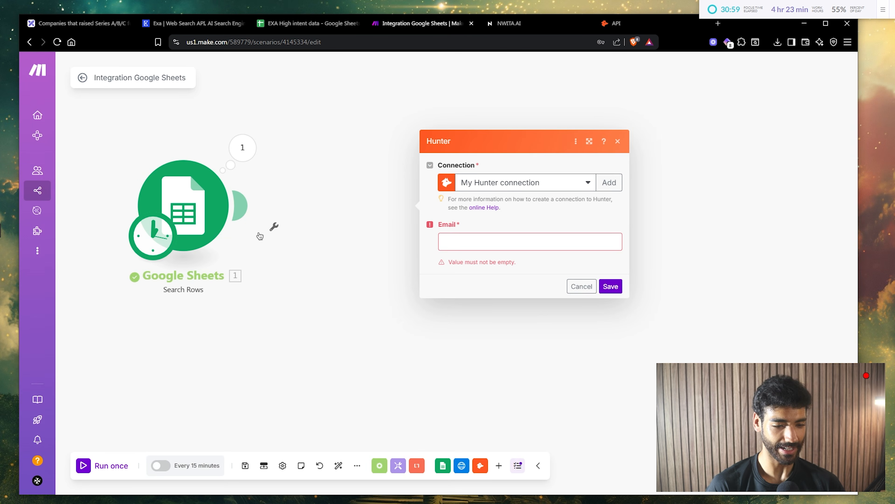
click(404, 226)
text(hun)
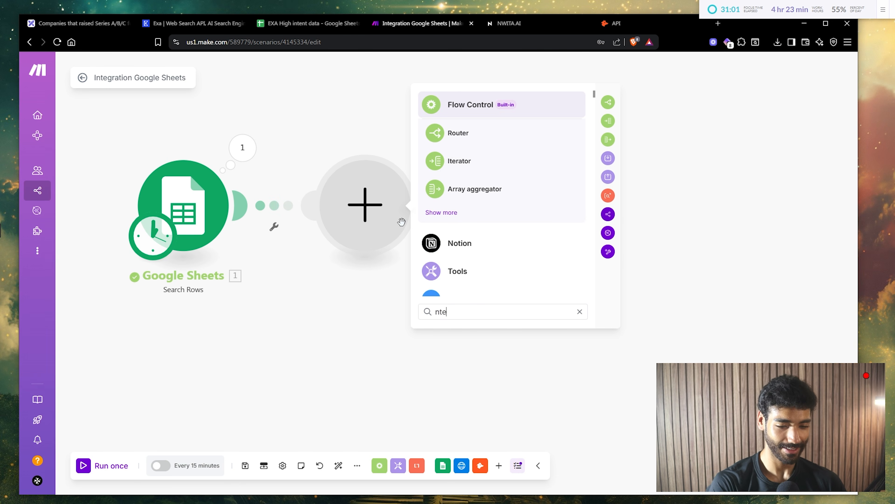
key(Return)
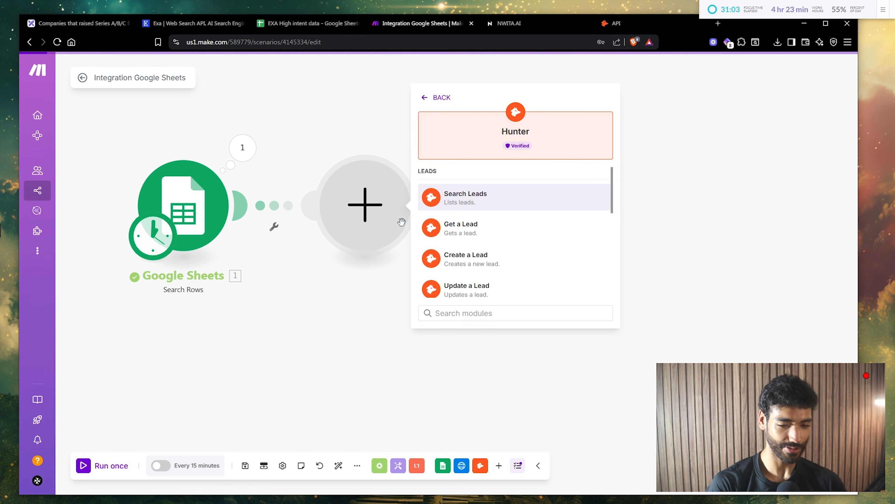
text(find)
key(BackSpace)
key(BackSpace)
key(BackSpace)
key(BackSpace)
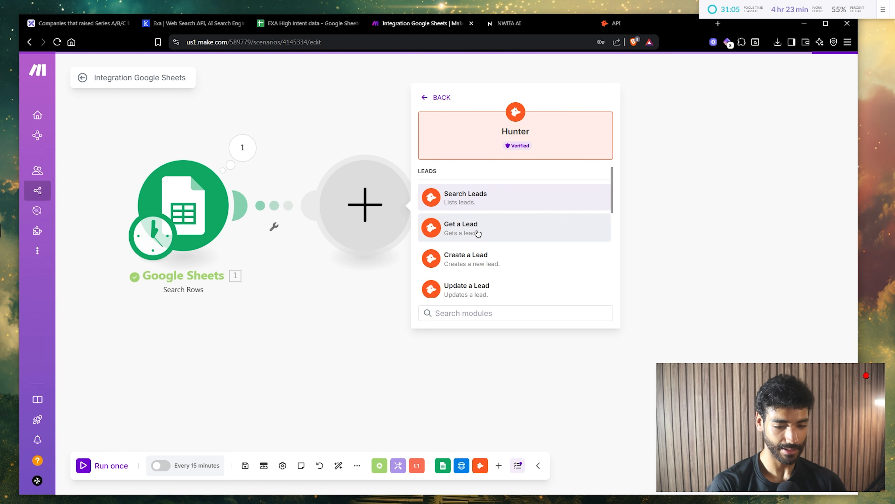
text(se)
key(BackSpace)
key(BackSpace)
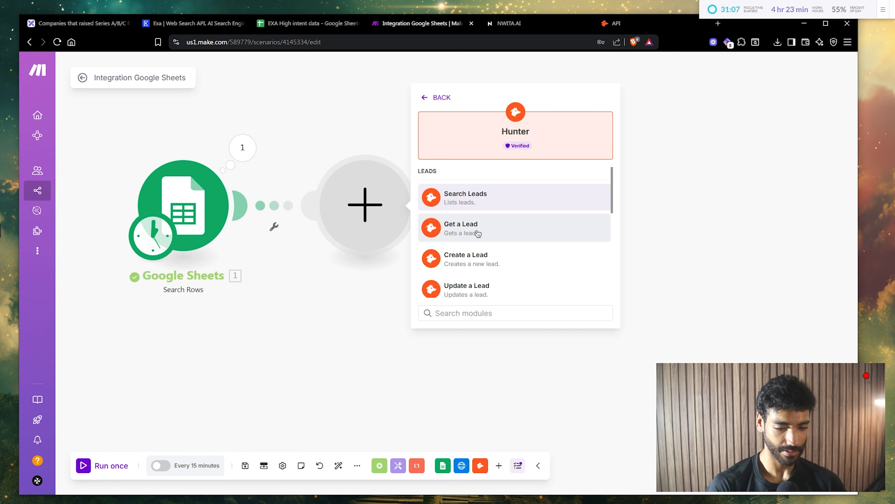
scroll(478, 233, down, 6)
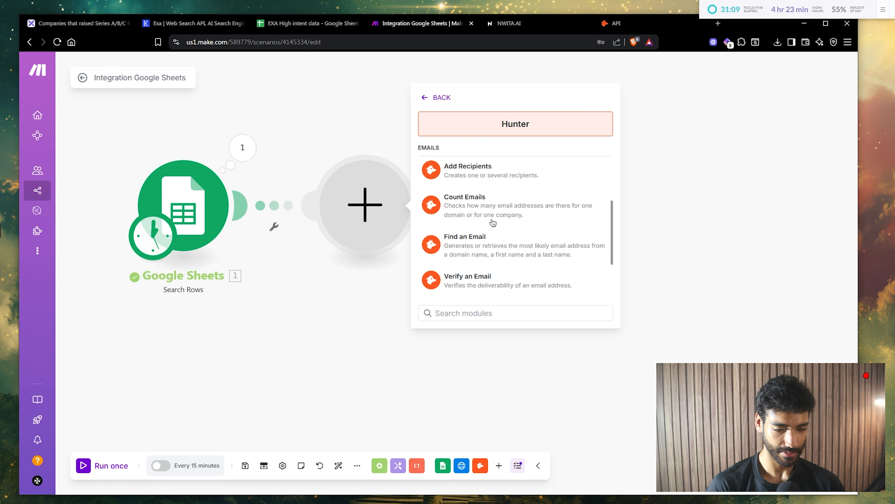
click(480, 241)
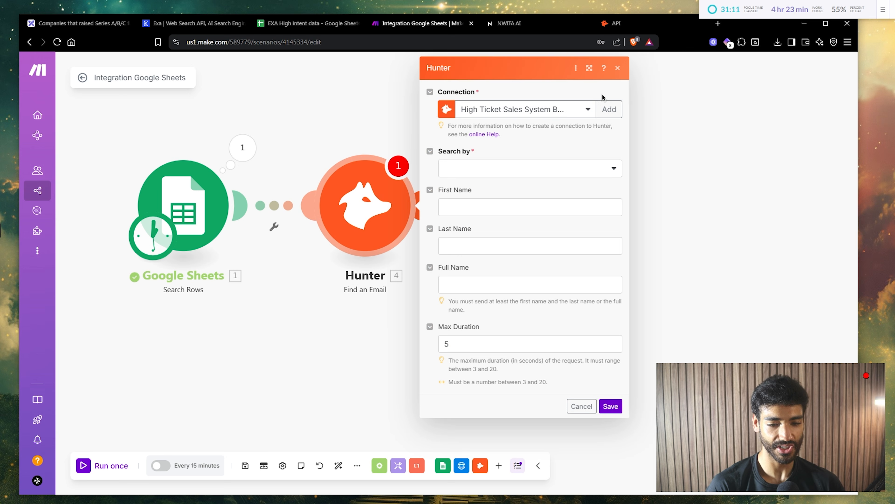
- Use the My Hunter connection, search By Domain with URL (A), and map the lead's Full Name
click(582, 111)
click(534, 159)
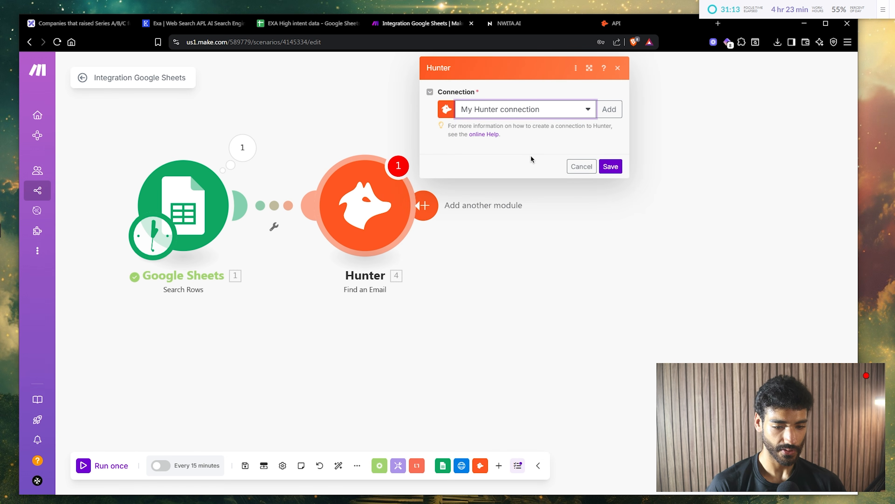
click(476, 171)
click(478, 185)
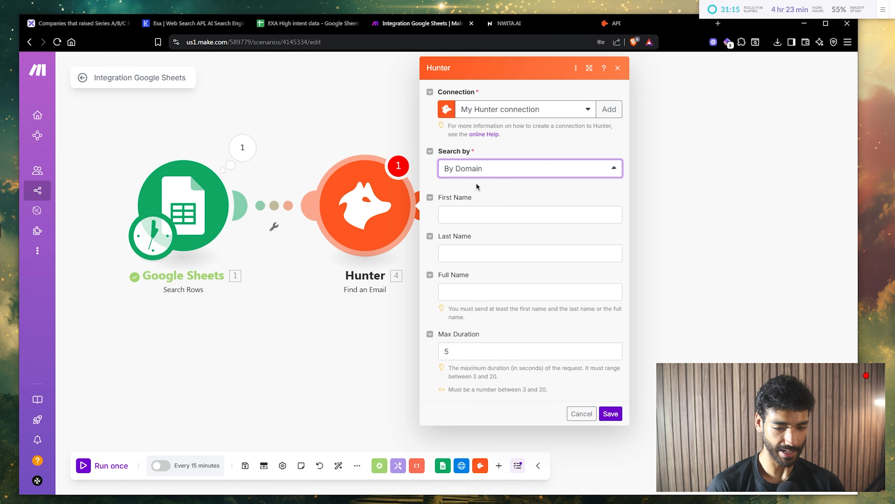
click(494, 208)
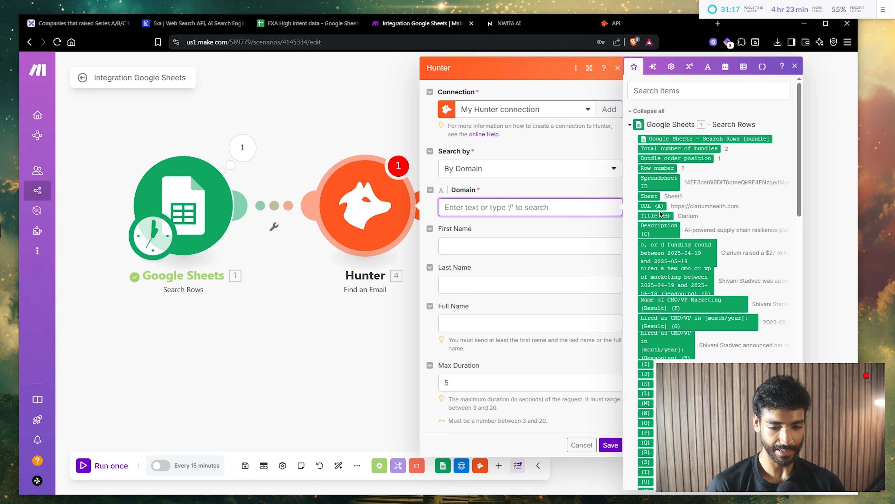
click(652, 205)
key(Tab)
key(Tab)
key(Tab)
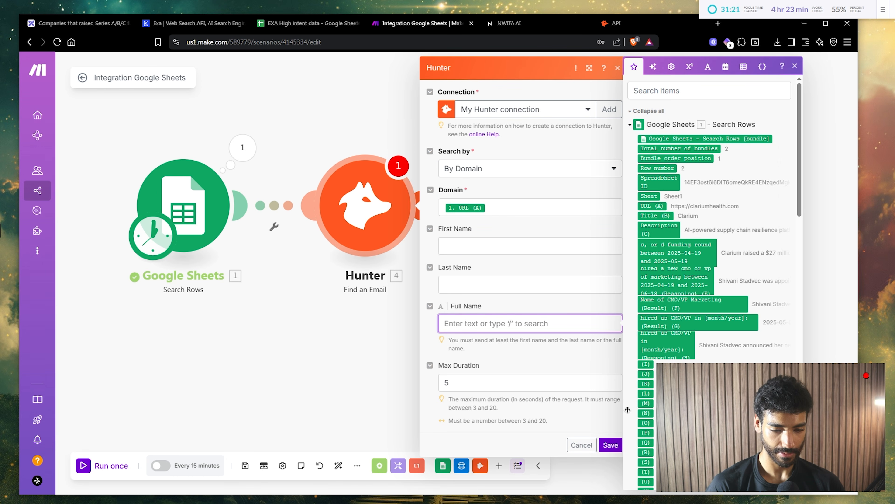
click(612, 442)
- Run the scenario once and review Hunter's first operation result
click(99, 472)
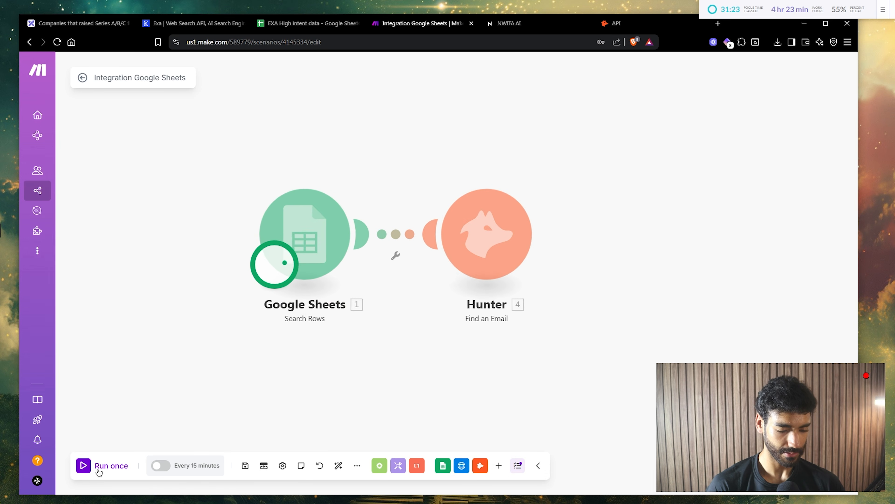
drag(526, 380, 353, 312)
drag(598, 213, 487, 192)
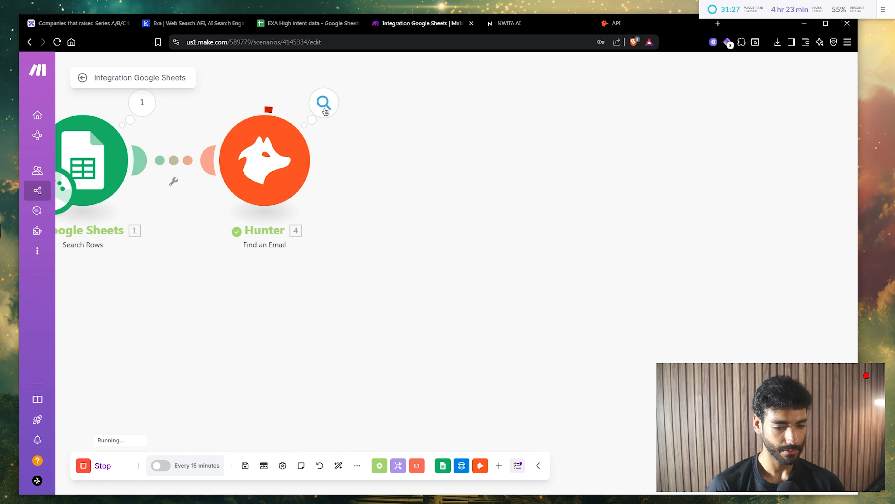
click(323, 103)
click(392, 109)
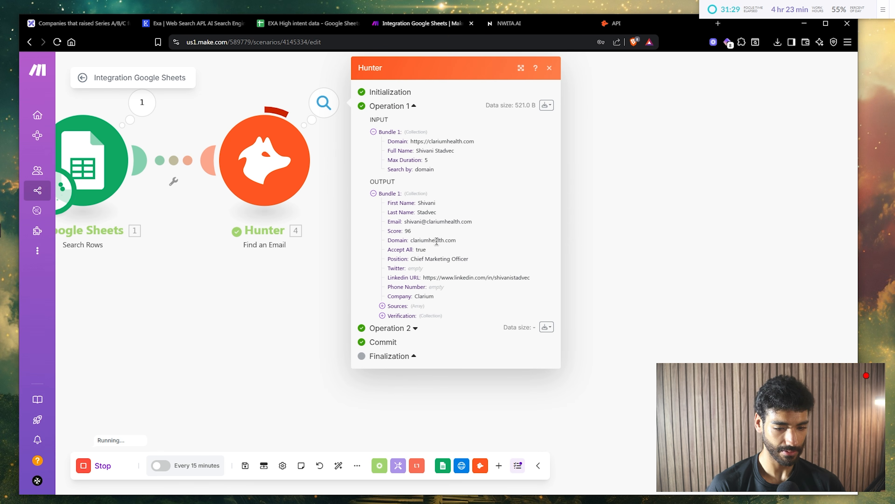
scroll(424, 228, up, 5)
scroll(503, 209, down, 5)
click(347, 274)
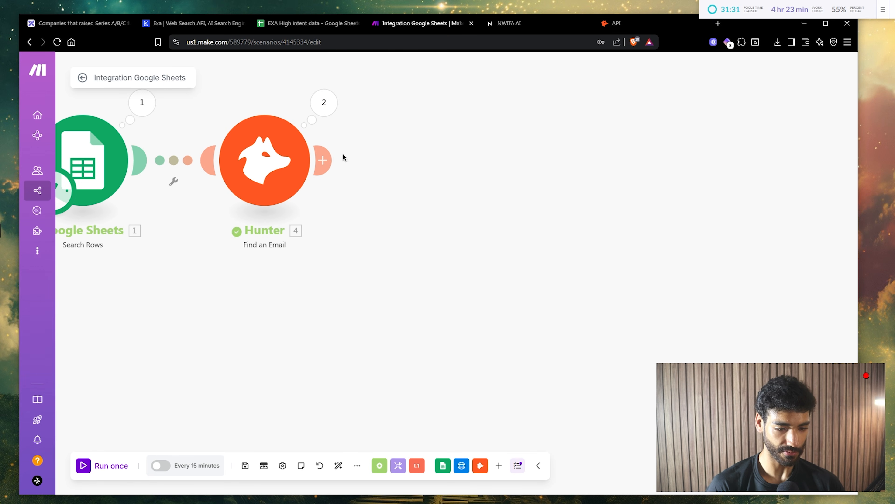
- Review Hunter's second operation output, then recheck the first operation
click(325, 109)
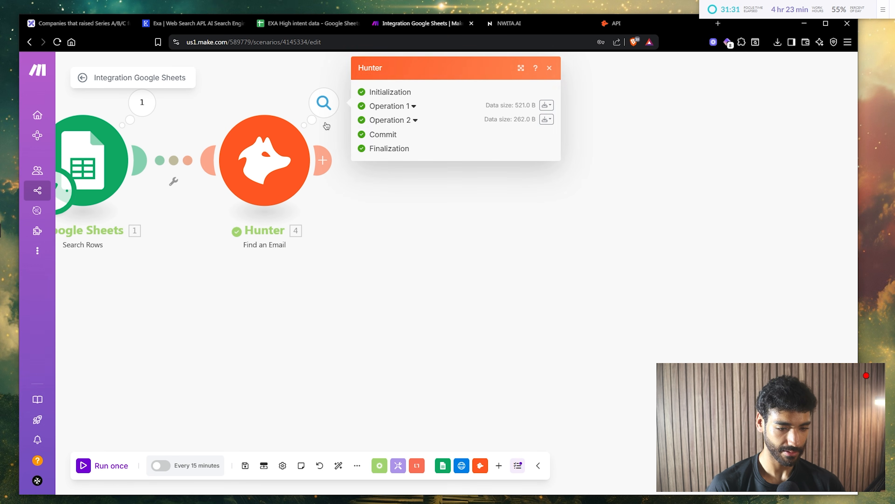
click(412, 120)
scroll(421, 234, up, 4)
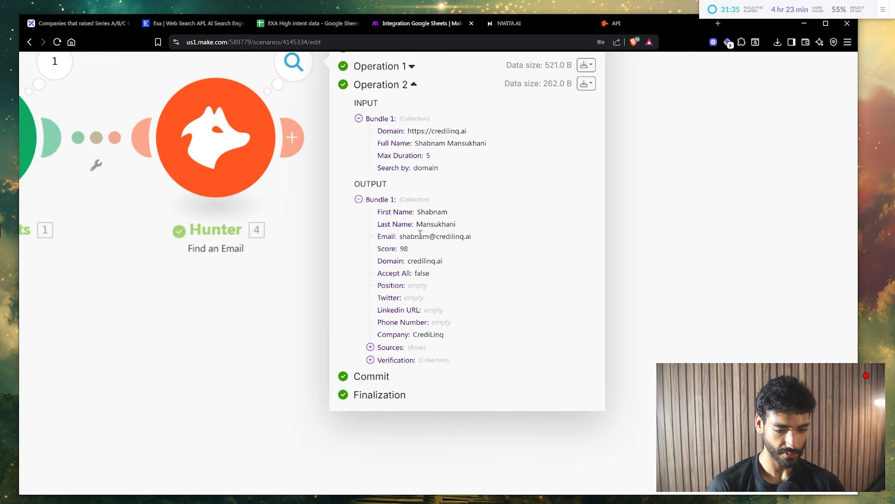
scroll(420, 234, down, 4)
click(340, 146)
click(319, 100)
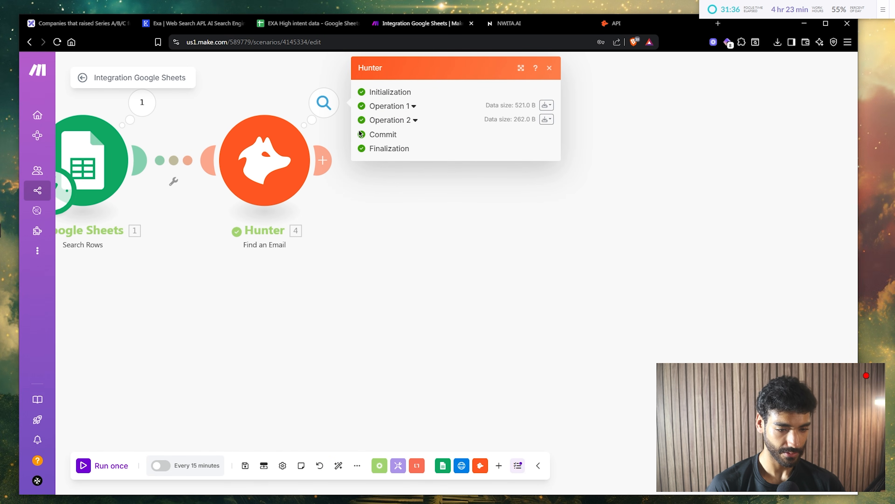
click(390, 106)
click(277, 360)
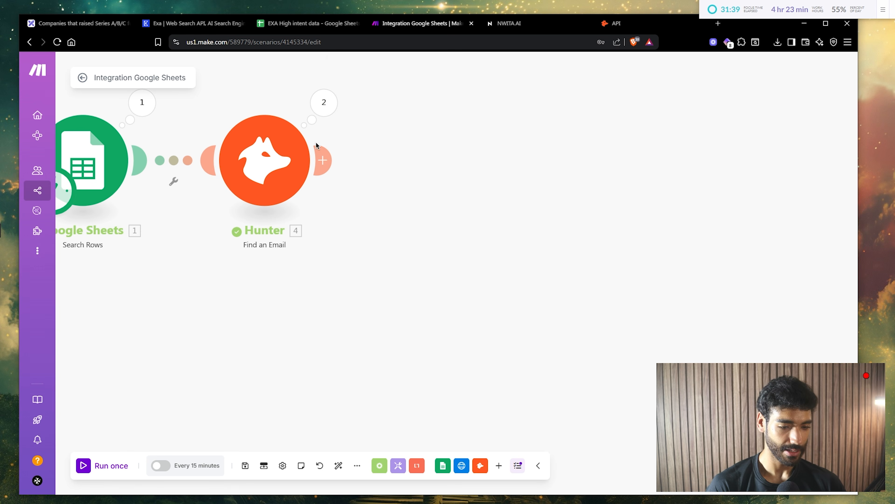
- Rename the Hunter module to Find Email
right_click(262, 155)
click(302, 207)
text(Find)
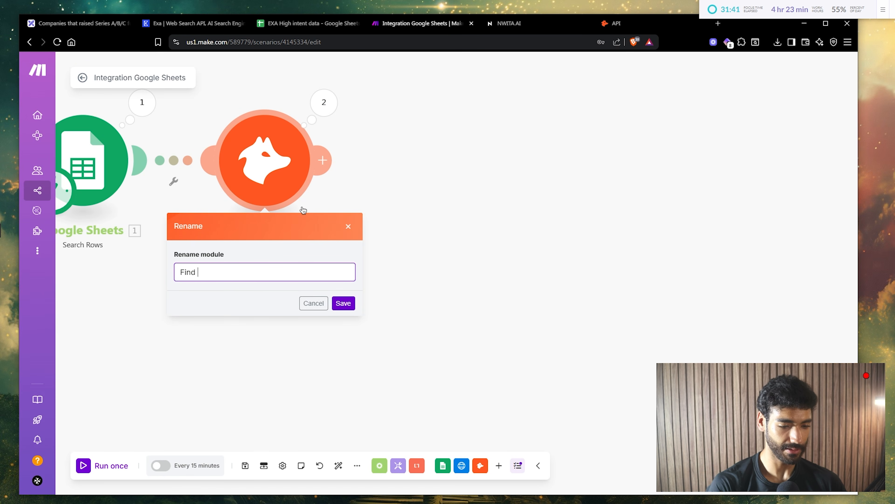
text( Email)
key(Return)
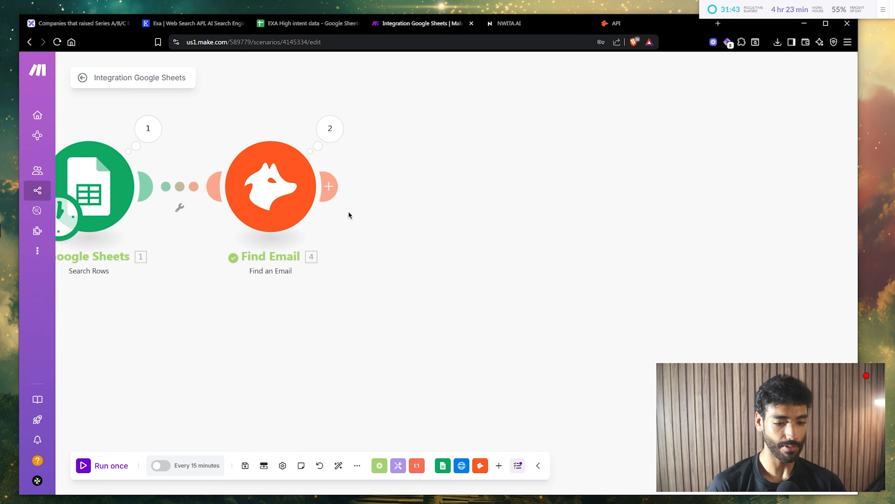
click(335, 196)
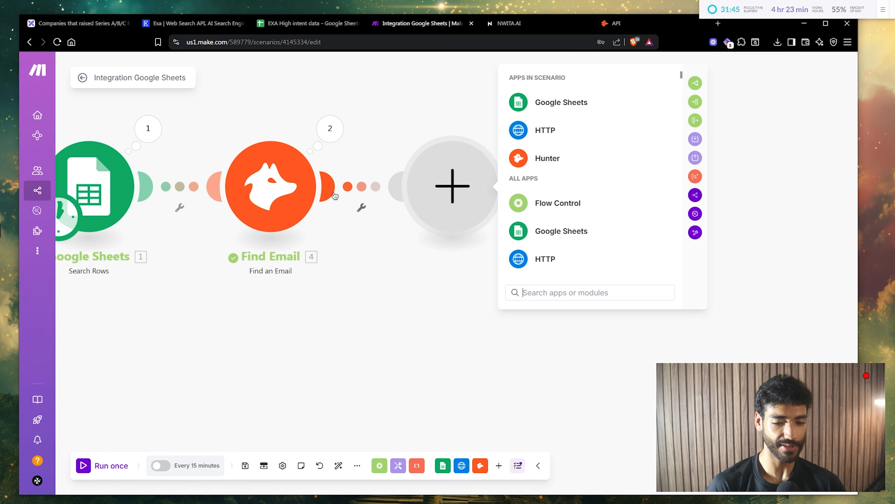
- Add an Azure OpenAI chat completion module with a gpt-4o deployment and a User message
text(azure)
key(Return)
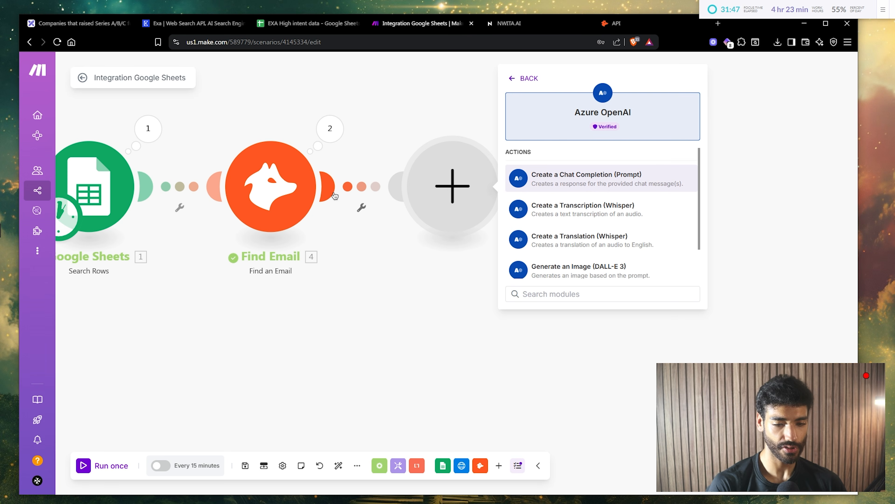
key(Return)
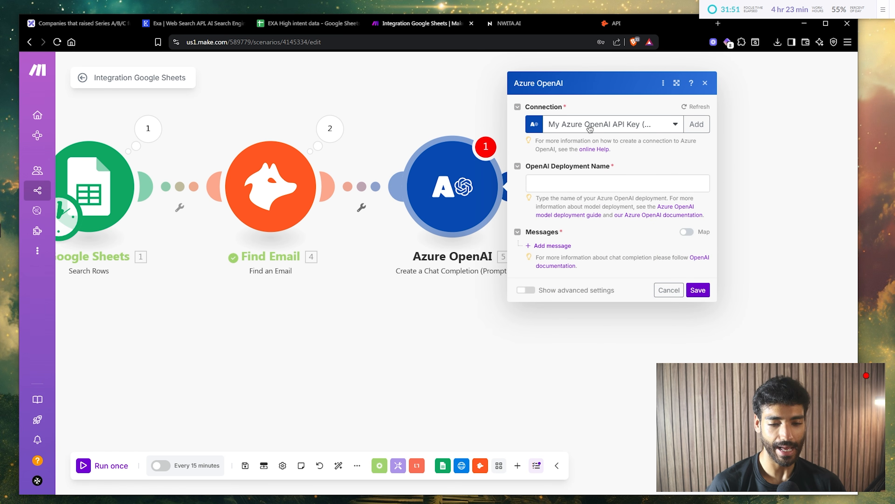
click(554, 183)
text(gpt4to)
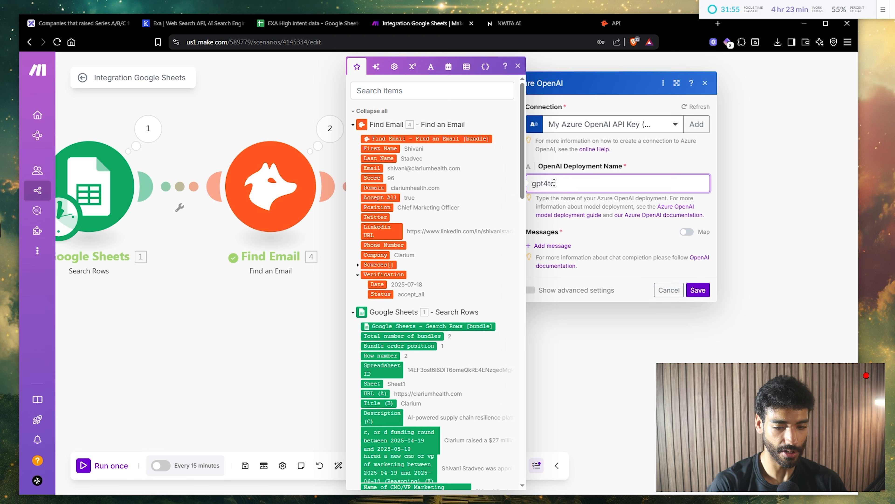
key(BackSpace)
key(BackSpace)
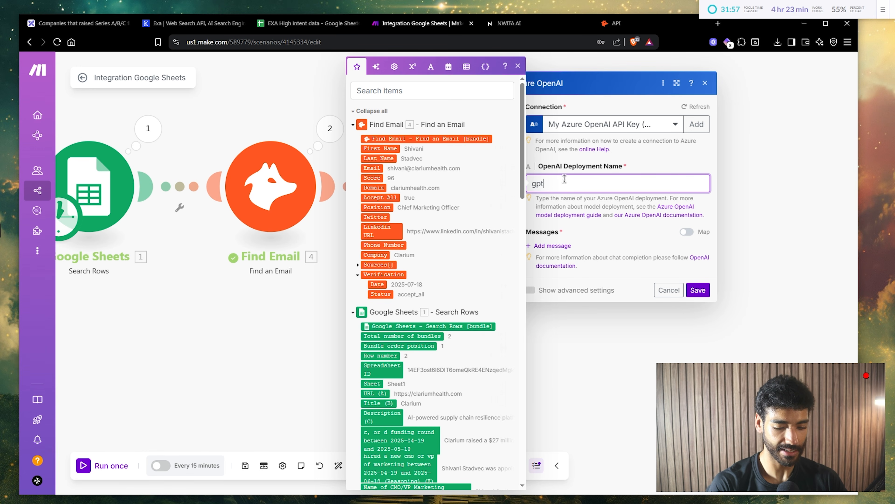
click(560, 248)
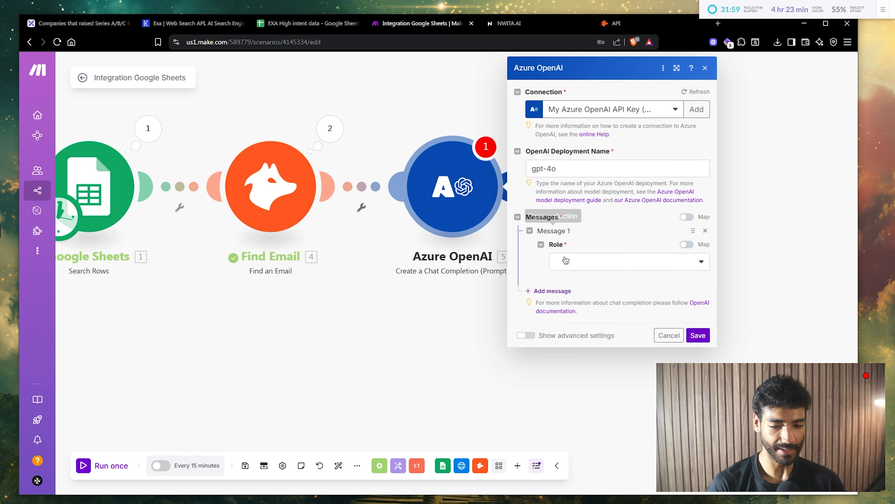
click(575, 262)
click(576, 288)
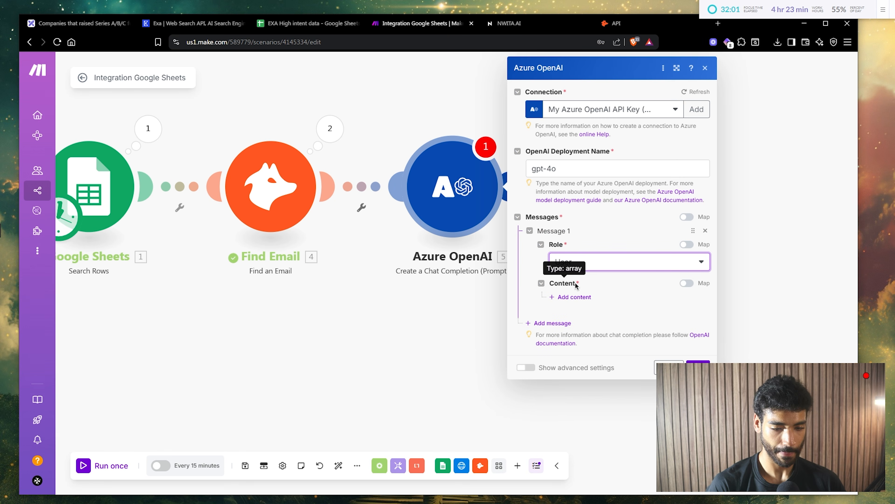
click(579, 297)
- Write 'Generate a statement similar to:' as the prompt text, followed by new lines
click(600, 391)
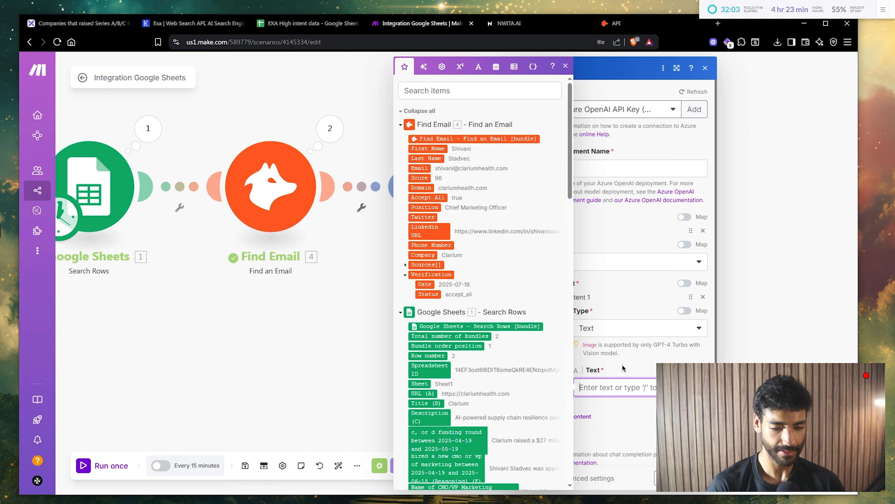
text(Generate)
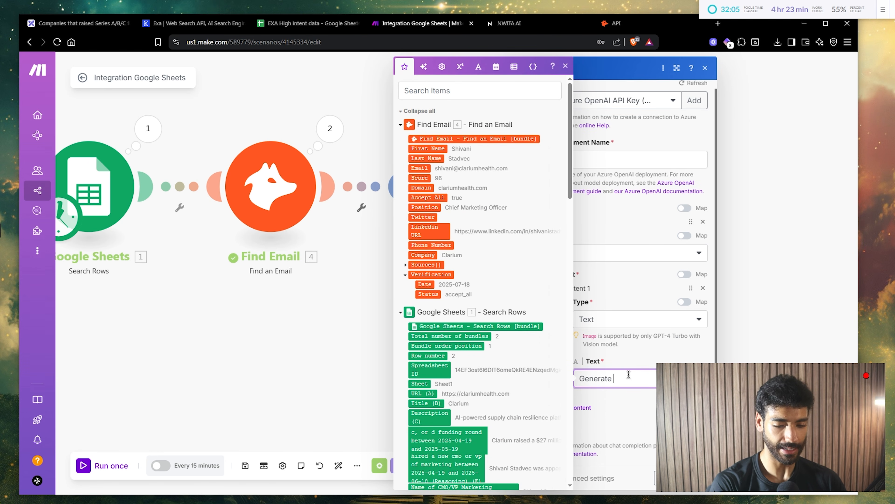
text( a stat)
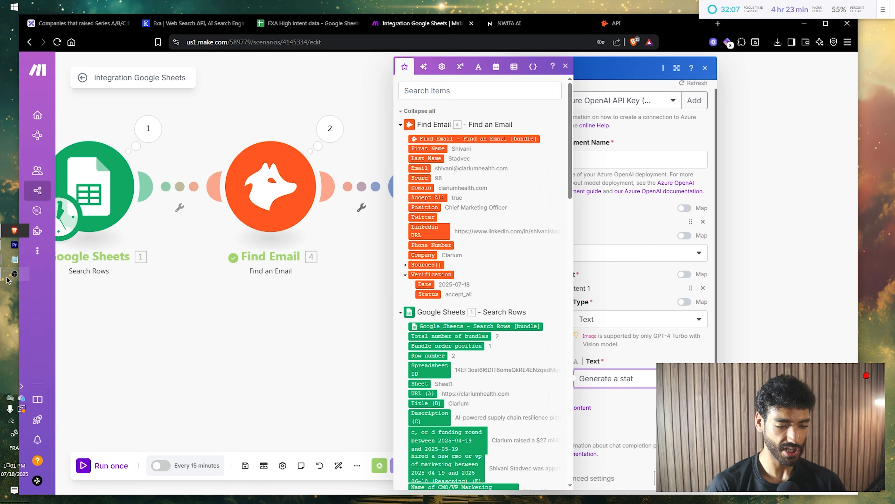
click(573, 289)
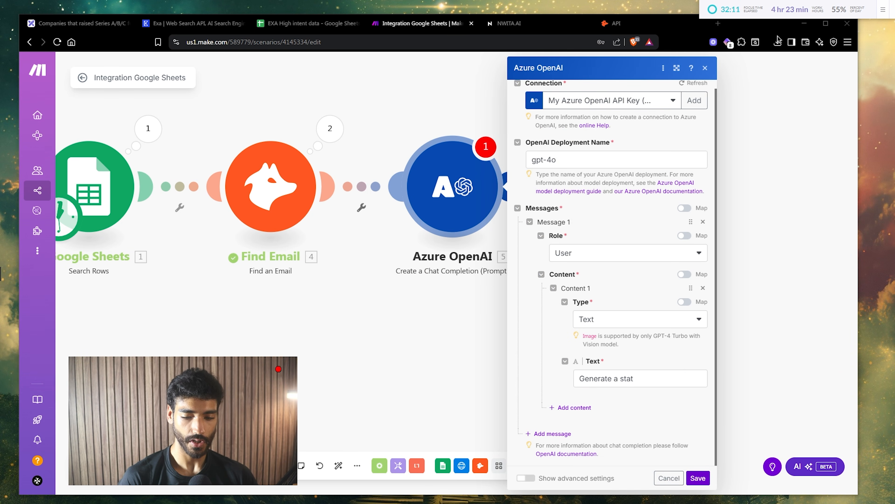
click(646, 378)
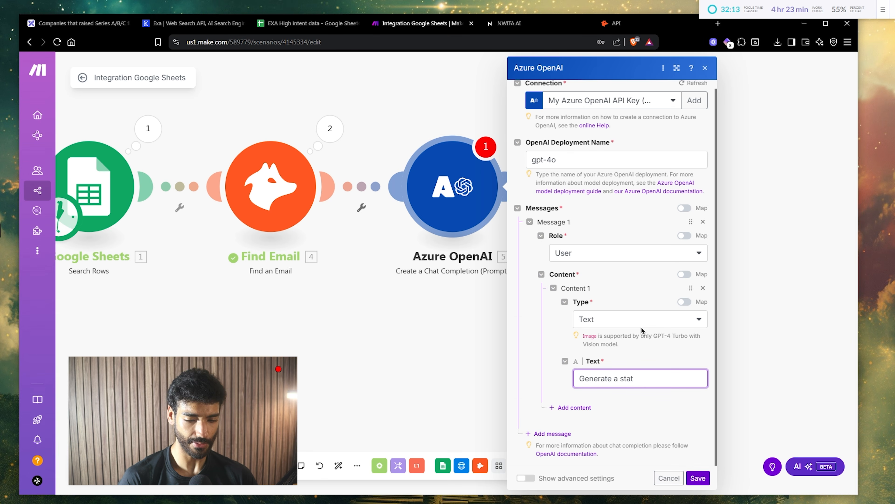
text(ement sim)
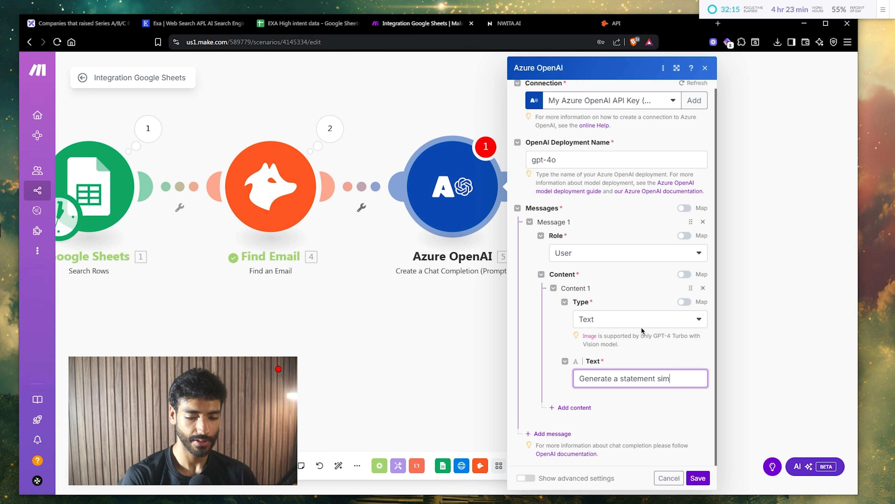
text(ilar to:)
key(Return)
key(Return)
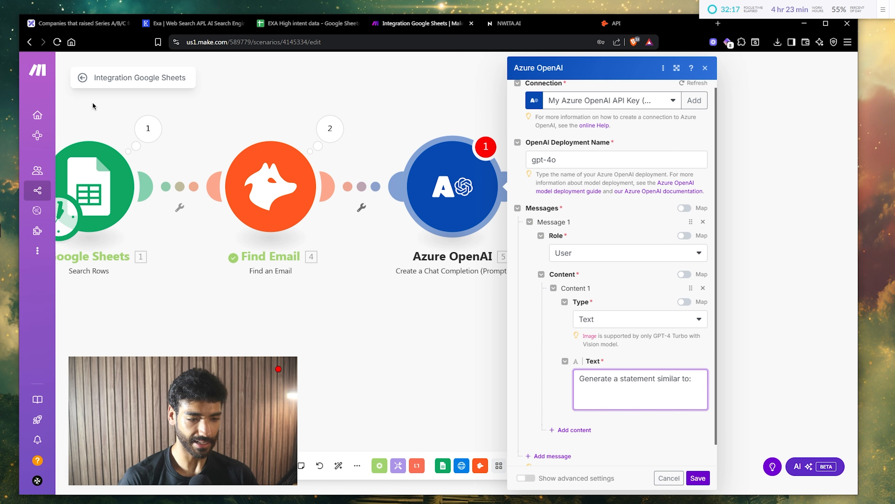
- Copy the 'Noticed you joined [Company]…' template sentence from Excalidraw into the prompt
click(81, 23)
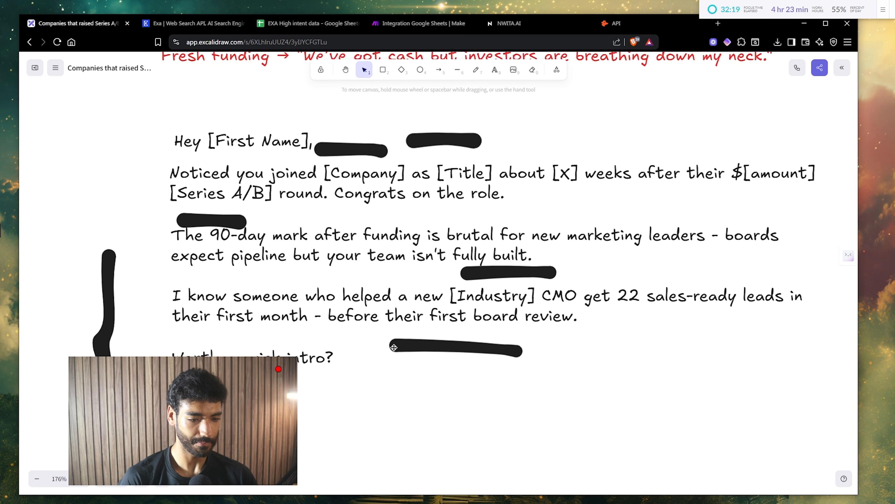
double_click(328, 180)
key(ctrl+c)
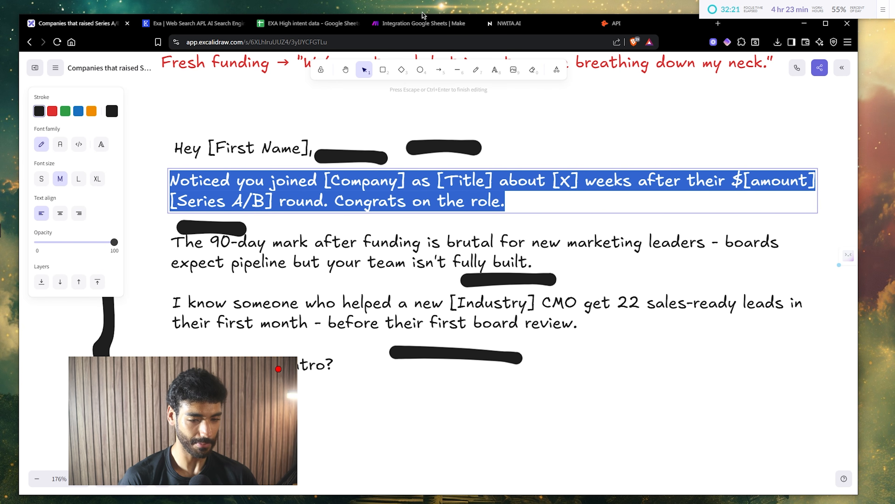
click(421, 23)
key(ctrl+v)
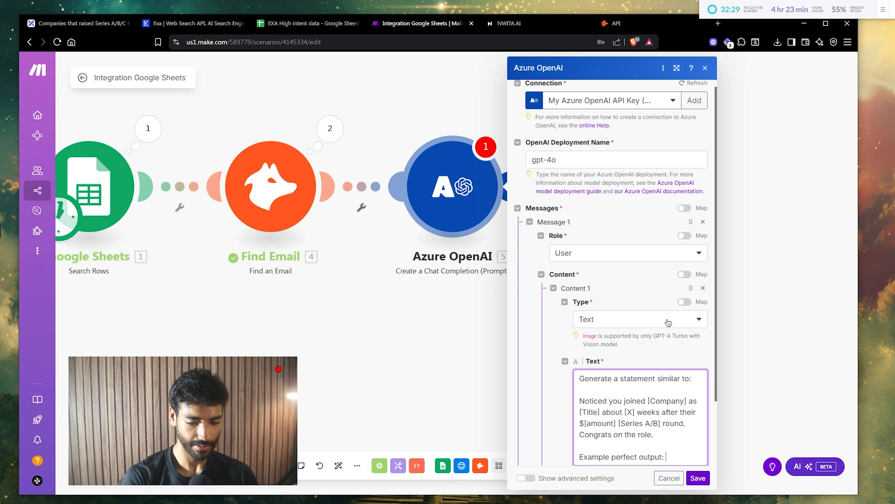
- Write the SquareX example opener and the 'Output only the end result with no additional text' rule
key(Return)
key(Return)
scroll(580, 320, down, 3)
text(N)
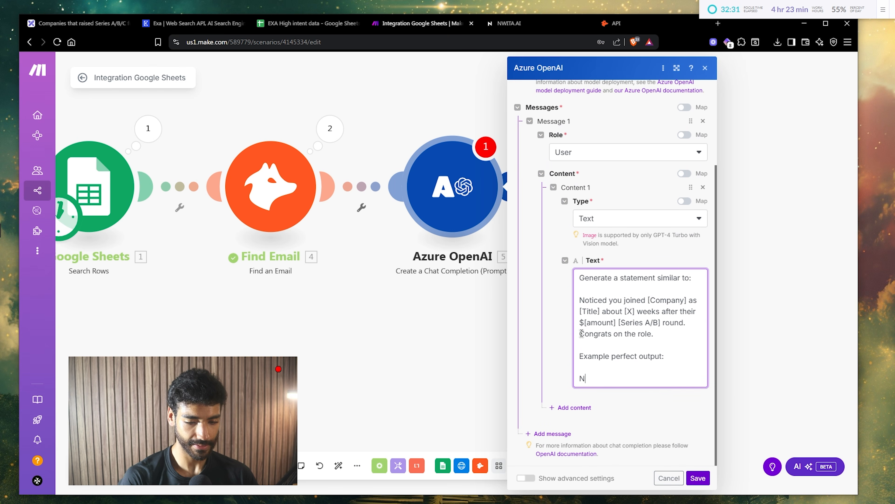
text(otice)
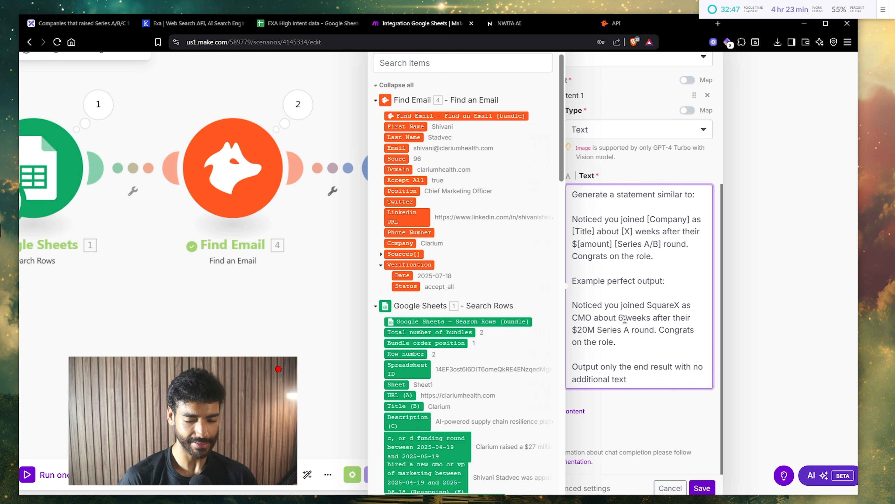
key(Return)
key(Return)
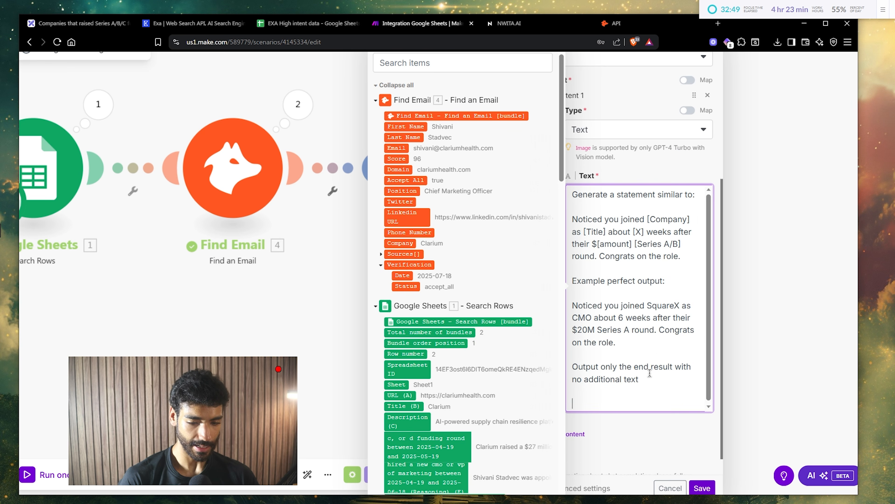
scroll(543, 370, down, 5)
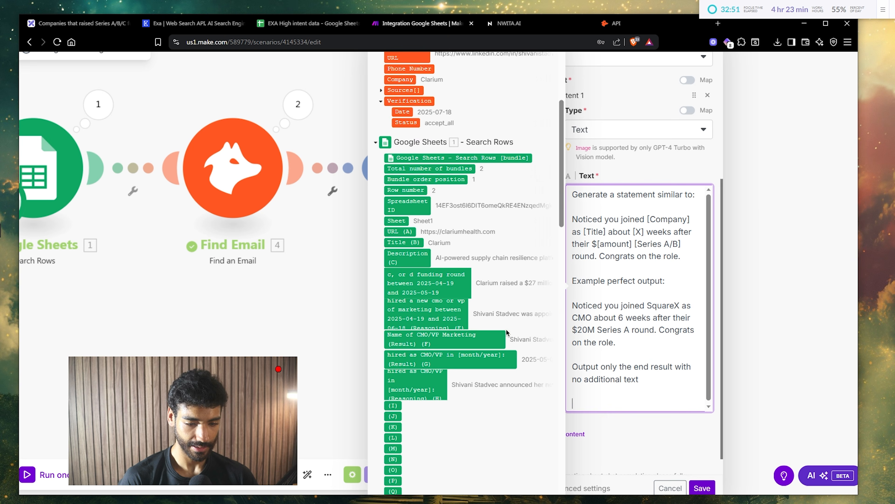
- Map the funding-round, hired-as-CMO/VP and Description (C) sheet fields into the prompt
click(469, 282)
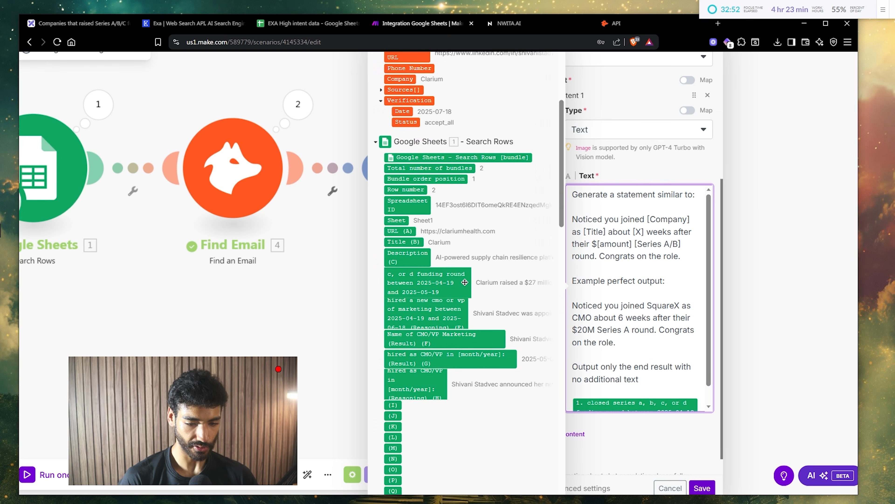
click(510, 363)
key(Return)
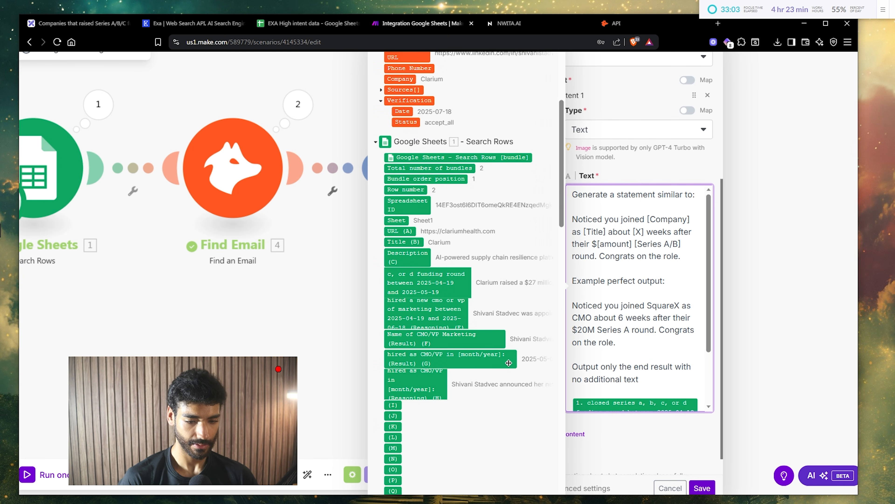
click(420, 260)
scroll(670, 385, down, 2)
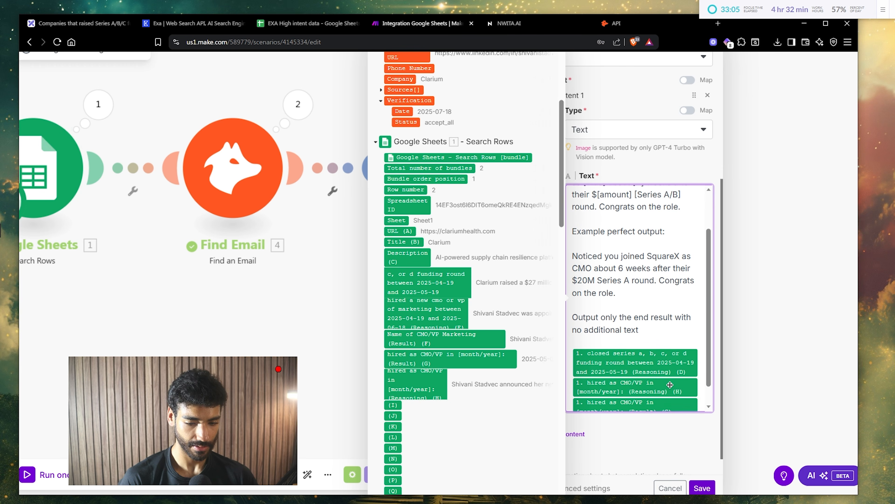
scroll(670, 385, down, 1)
- Save the prompt and filter the Find Email to Azure OpenAI route on '4. Email' Exists
click(698, 477)
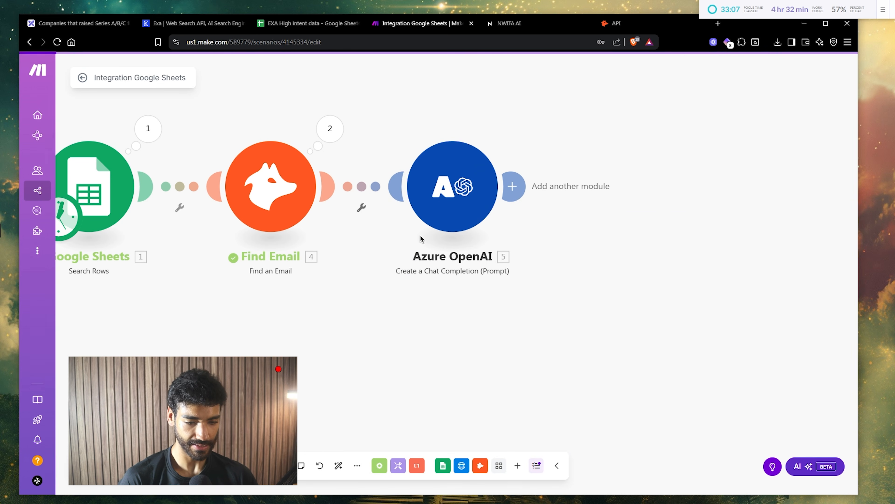
click(373, 193)
click(429, 190)
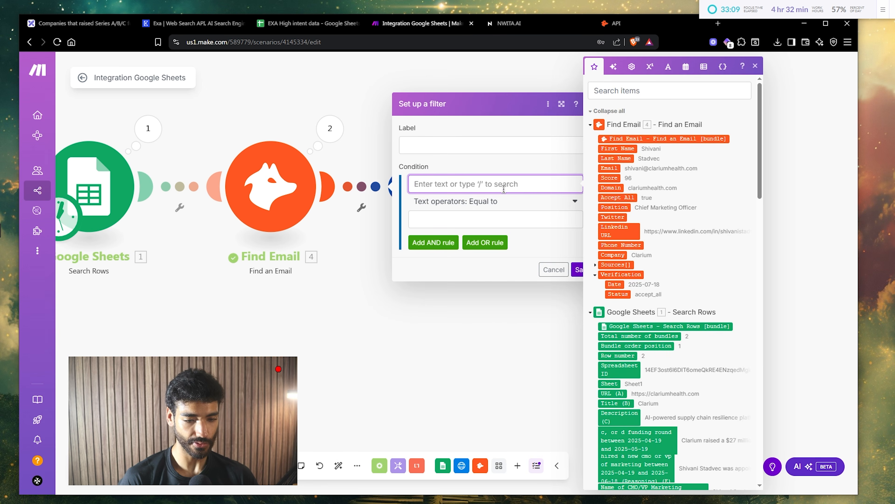
click(605, 171)
click(494, 201)
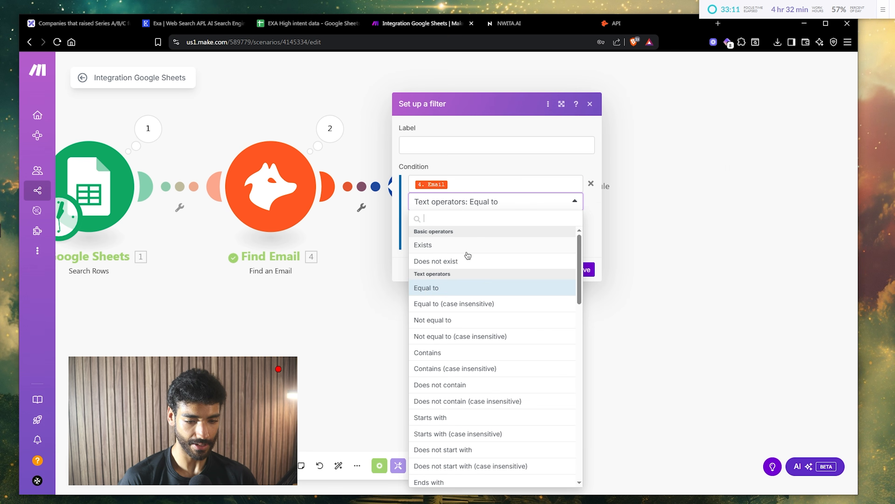
click(466, 242)
click(583, 252)
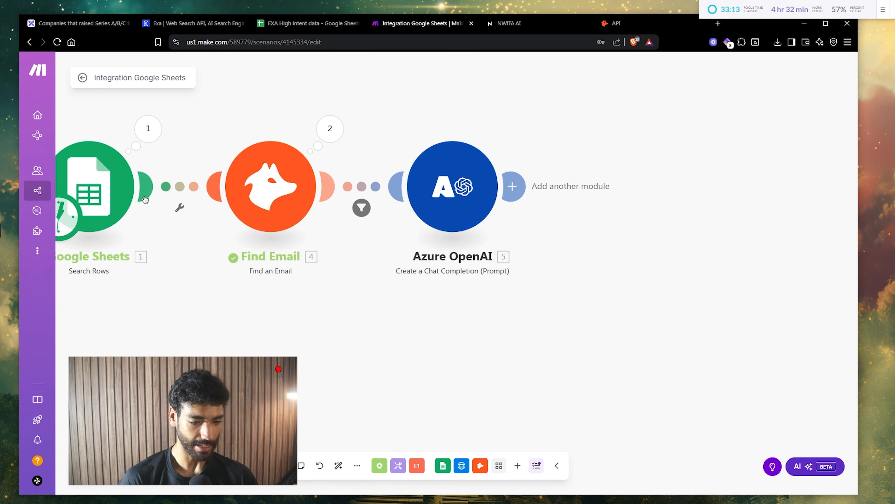
- Edit the Google Sheets search row limit and save the module
click(118, 196)
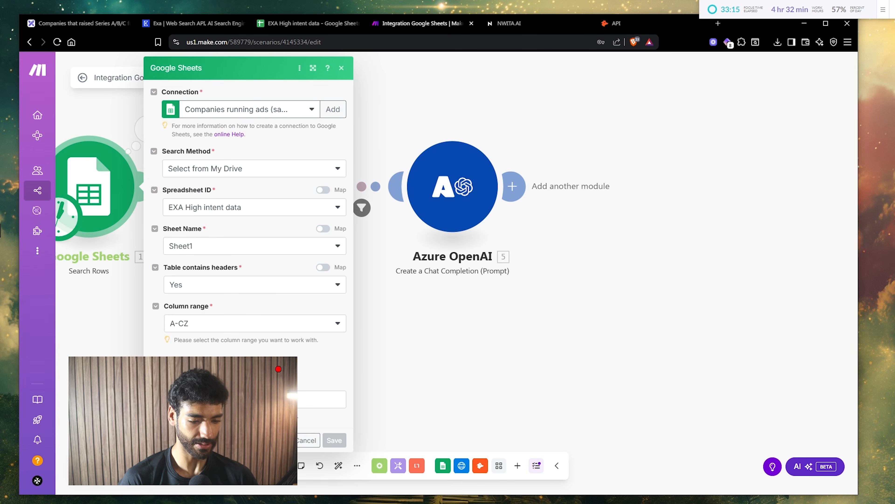
scroll(200, 310, down, 4)
click(232, 436)
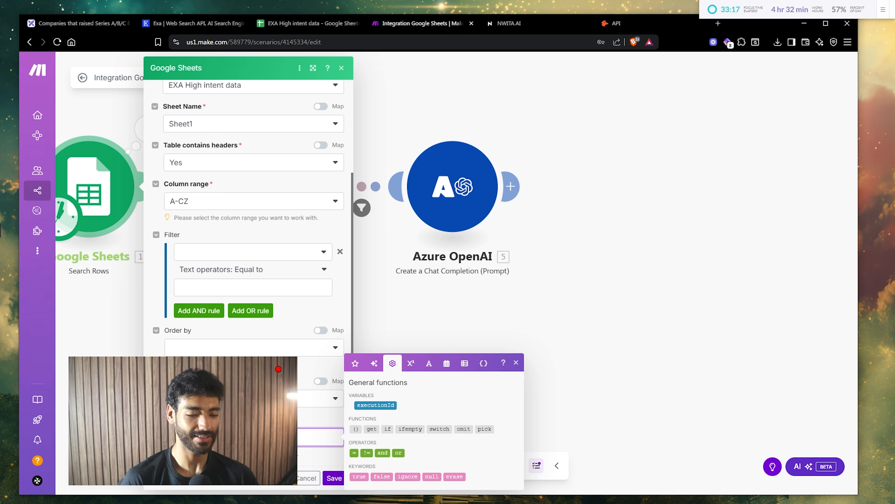
click(334, 478)
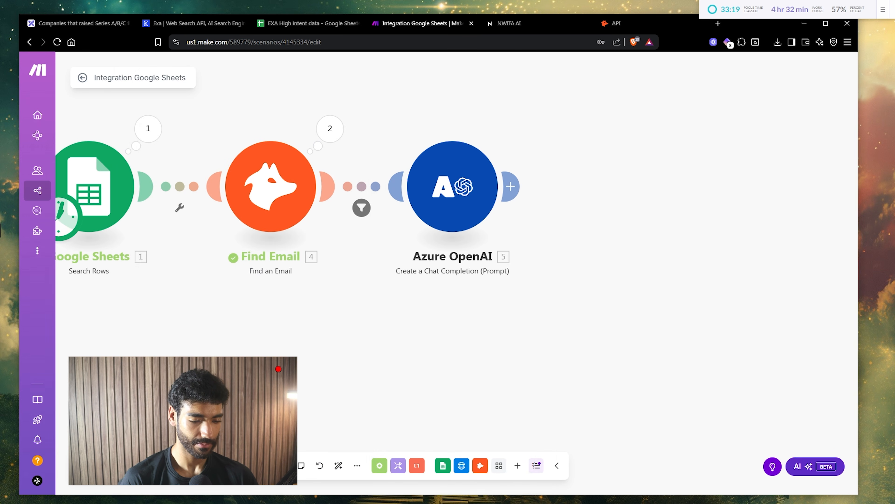
drag(500, 340, 301, 284)
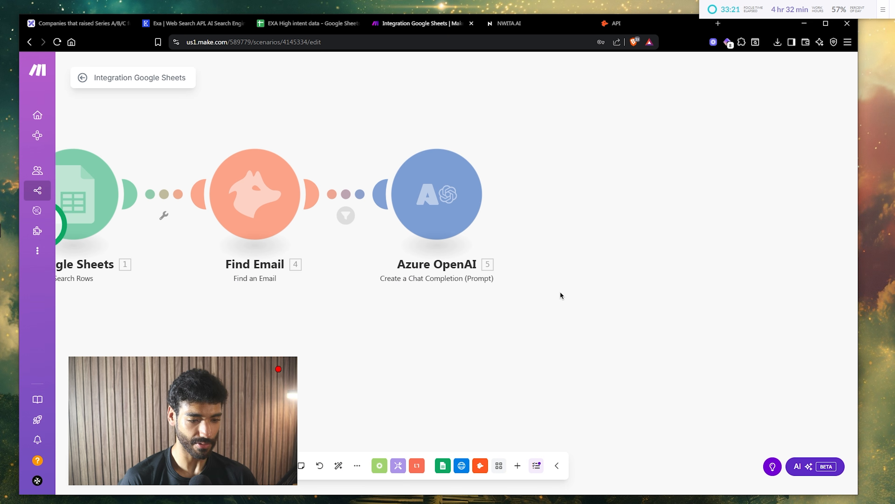
drag(560, 292, 514, 285)
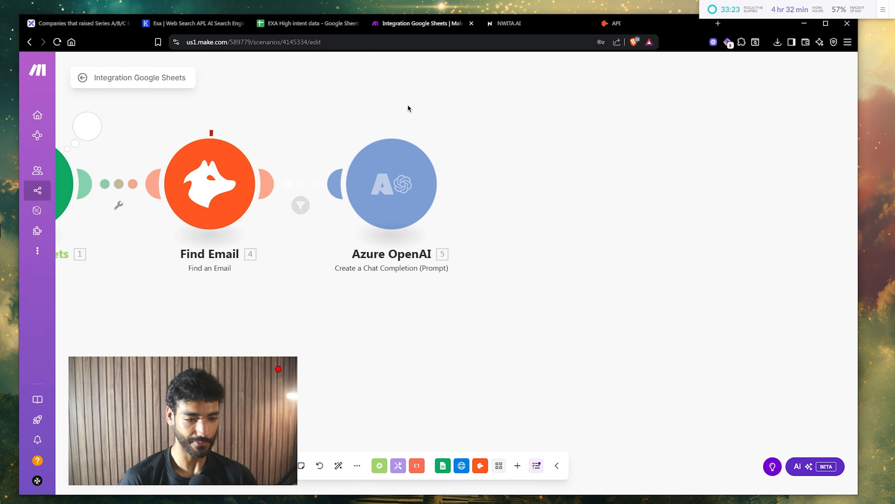
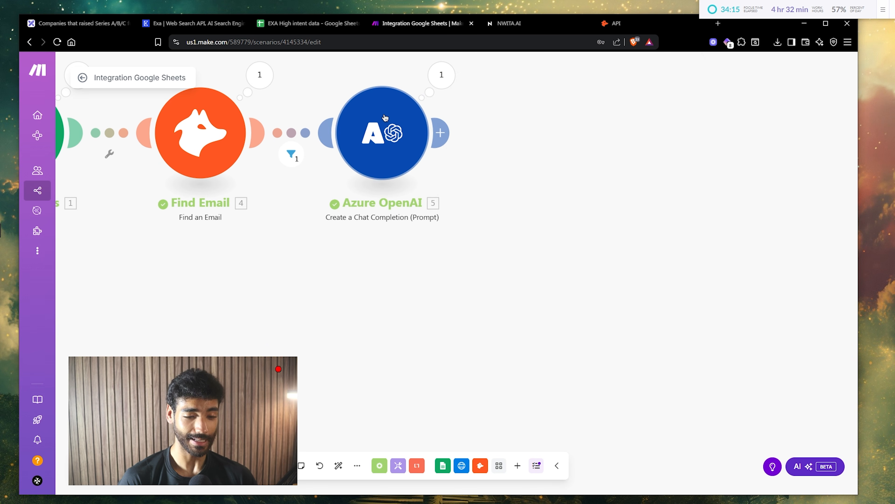
- Rename the Azure OpenAI module to 'Part 1'
right_click(388, 122)
click(418, 171)
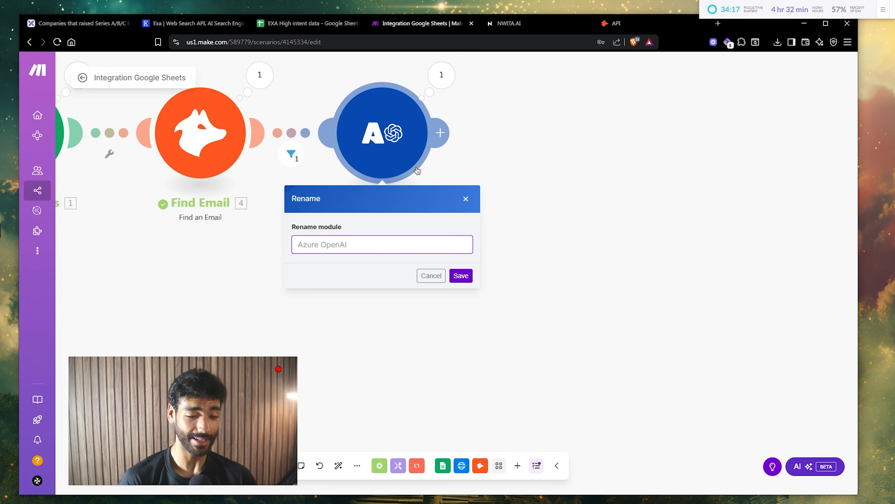
text(p)
key(BackSpace)
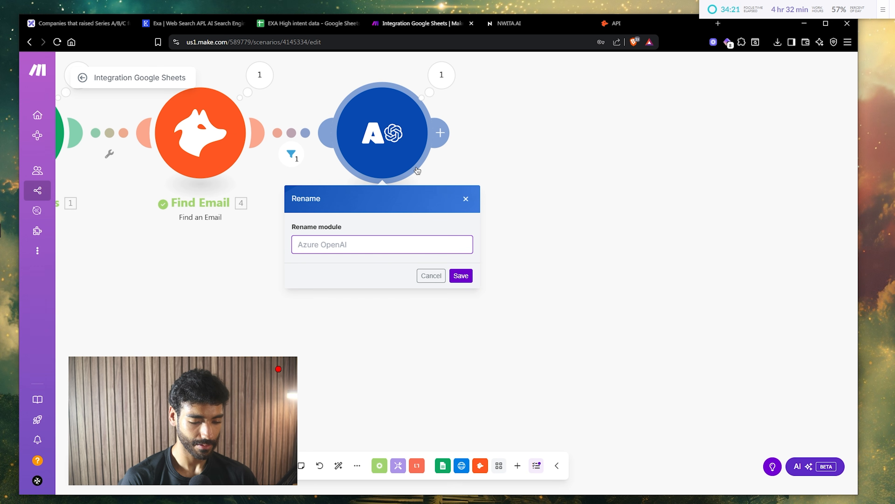
text(P)
key(BackSpace)
text(Part 1)
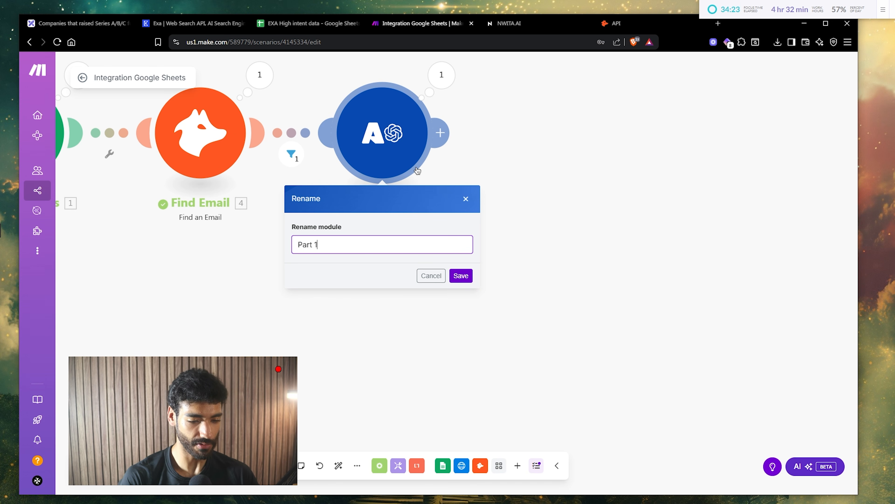
key(Return)
- Paste a copy of Part 1, link it right after Part 1, and remove the filter's Email condition
drag(540, 209, 558, 274)
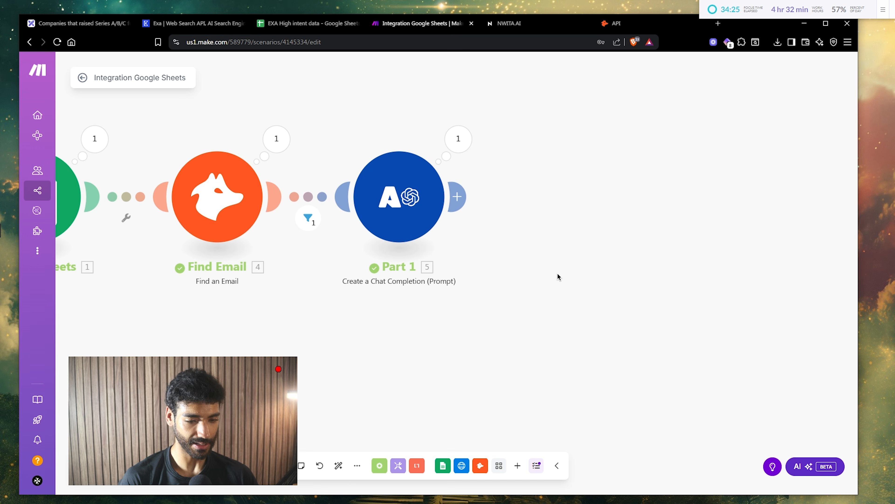
key(ctrl+v)
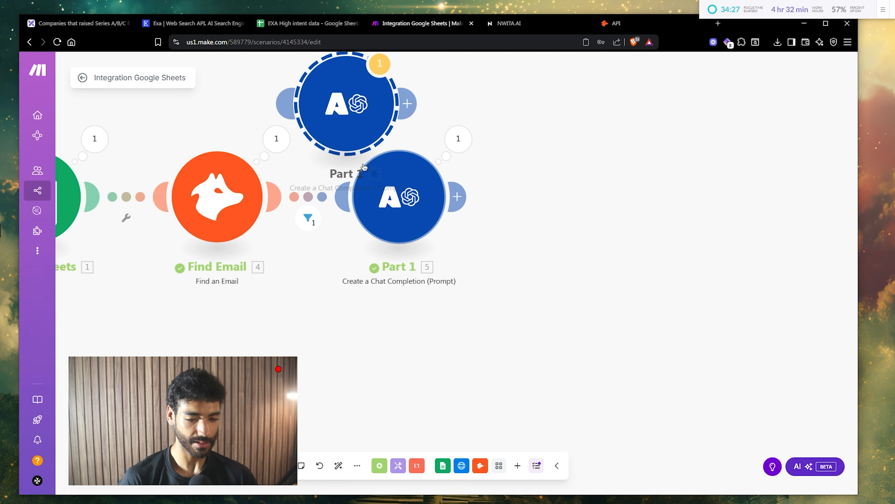
drag(349, 123, 579, 219)
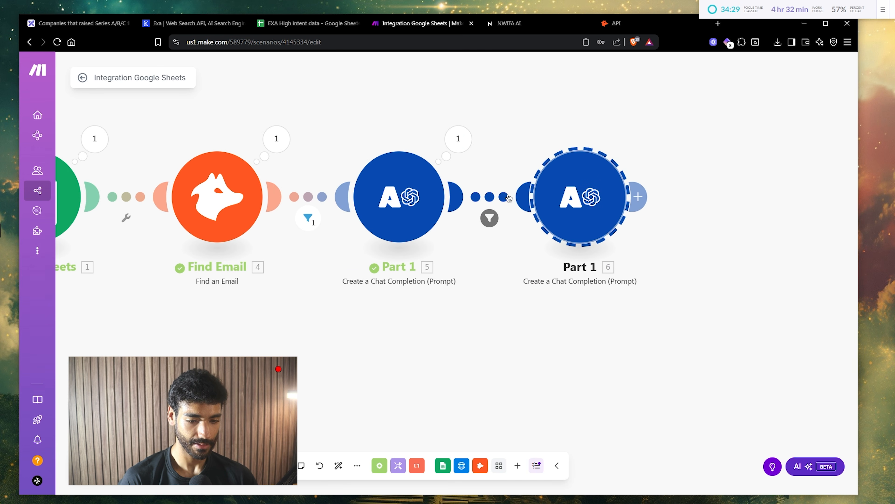
click(508, 198)
click(717, 202)
click(713, 229)
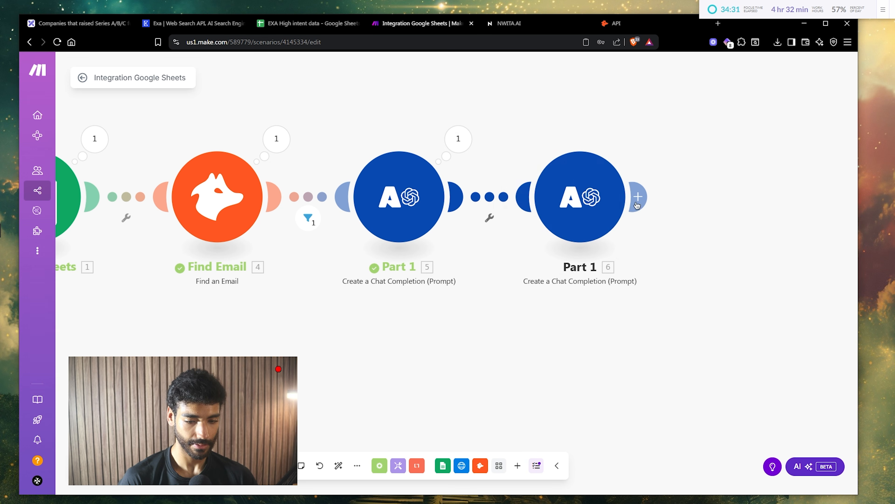
- Select the 'I know someone…' paragraph in the Excalidraw email draft
click(74, 22)
scroll(454, 212, down, 1)
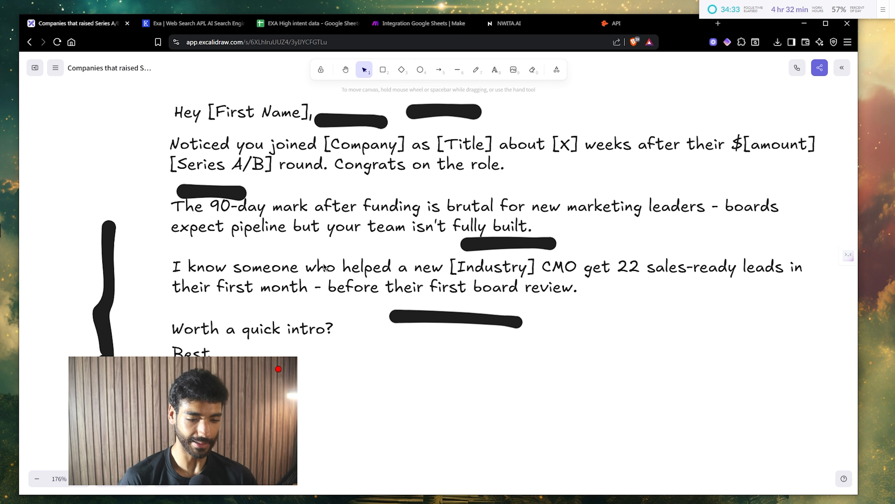
double_click(331, 284)
click(423, 23)
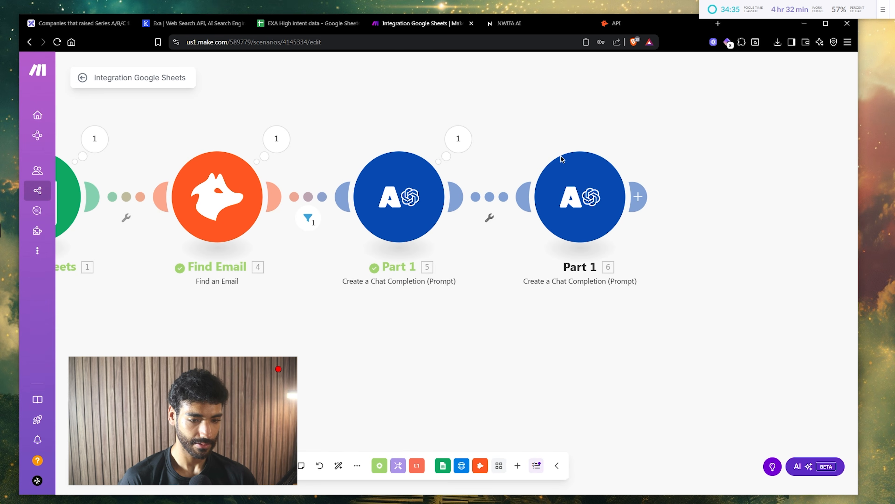
- Replace module 6's example prompt paragraph with the 'I know someone who helped a new cybersecurity CMO…' line and save
click(580, 196)
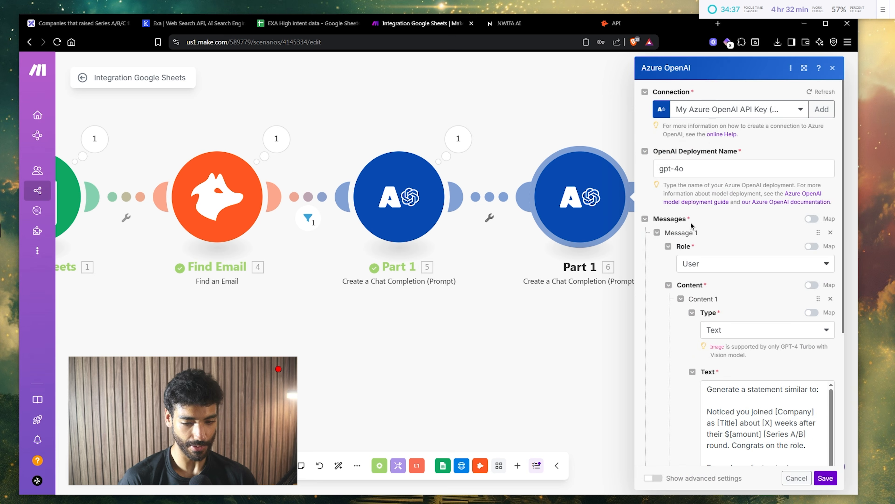
scroll(744, 394, down, 1)
triple_click(744, 393)
scroll(744, 394, down, 3)
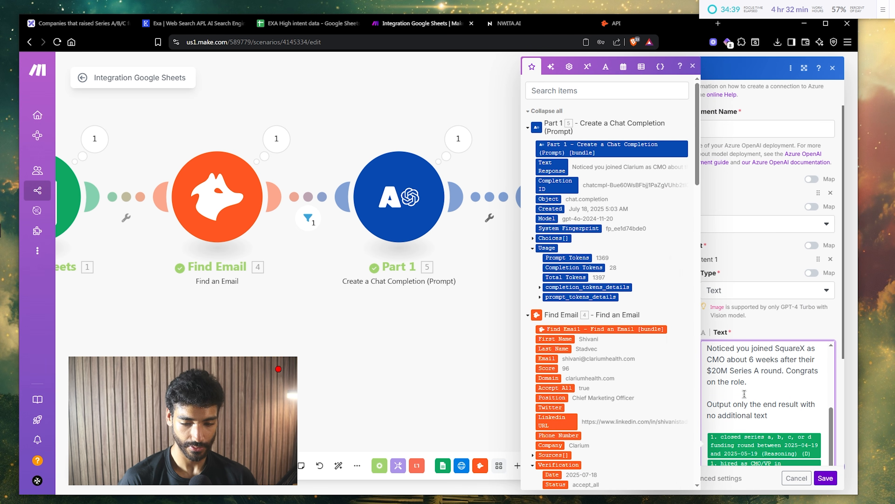
scroll(744, 394, down, 1)
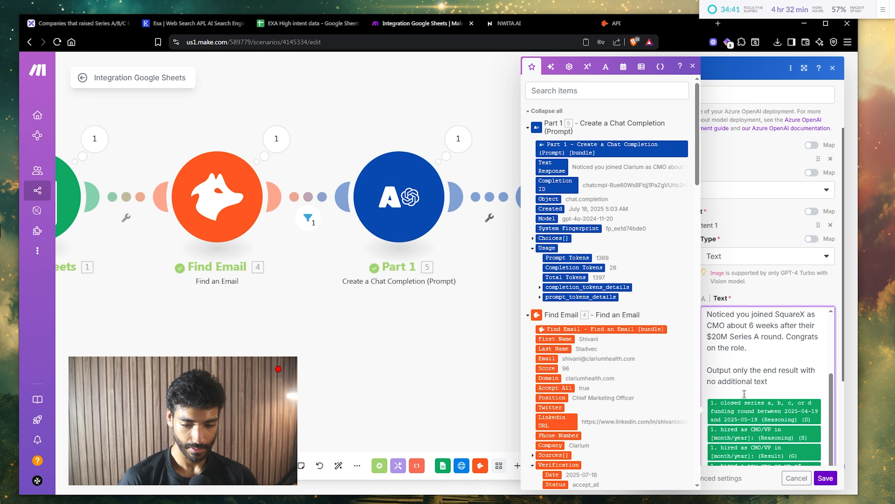
scroll(744, 397, up, 3)
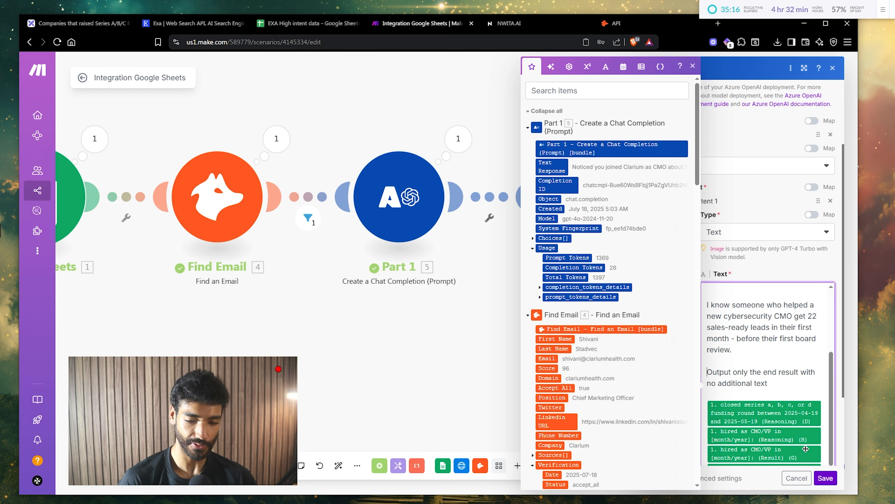
click(825, 477)
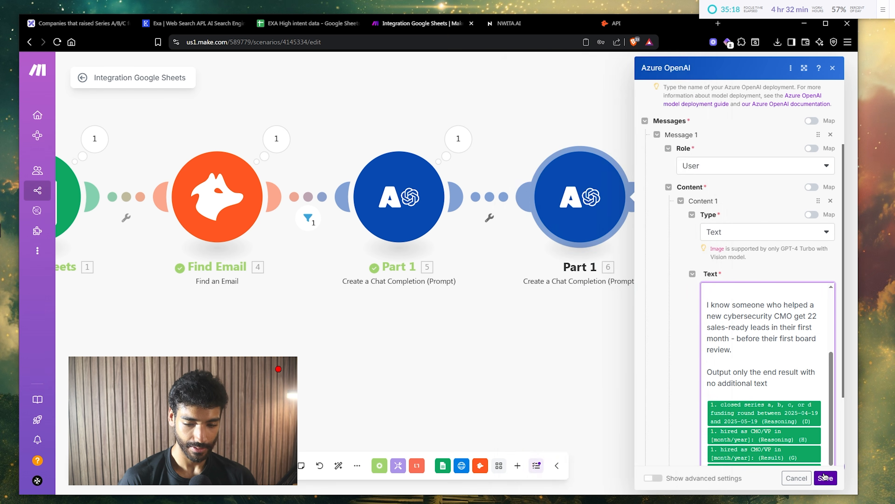
click(825, 478)
- Rename module 6 to 'Part 2'
right_click(541, 189)
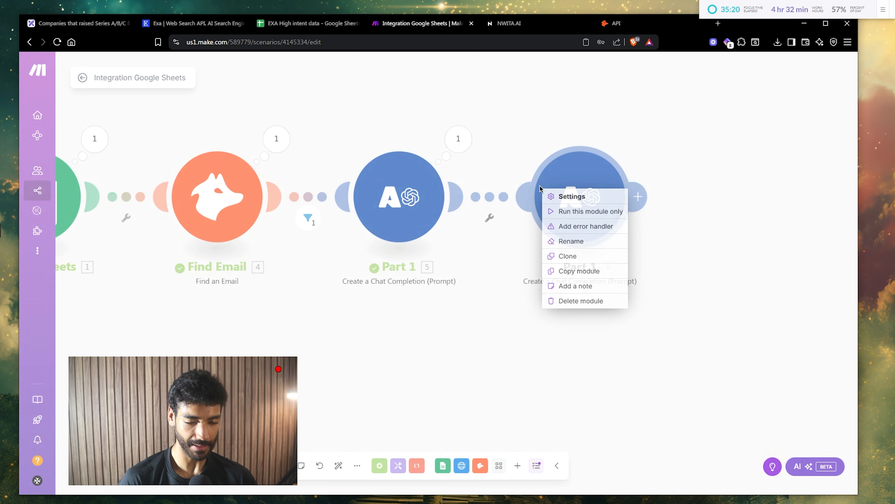
click(569, 242)
key(BackSpace)
text(2)
key(Return)
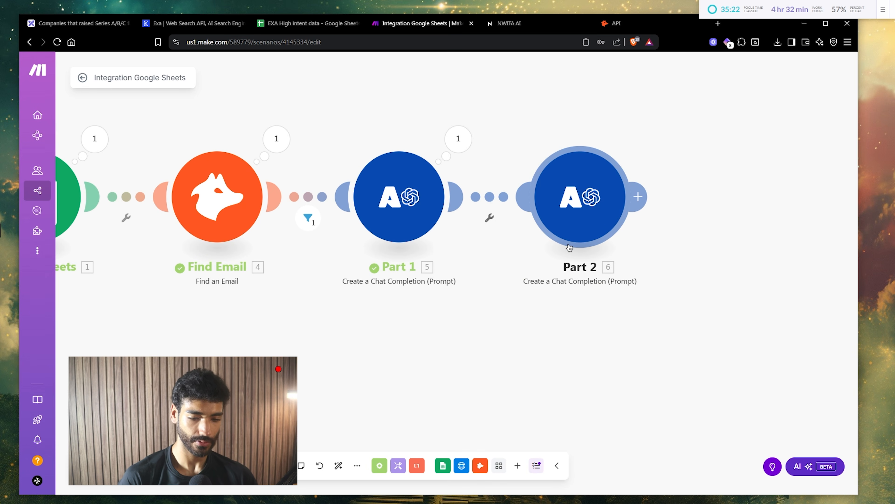
- Run Part 2 and review its healthcare technology CMO intro line, then add a module after it
click(102, 466)
drag(461, 304, 420, 308)
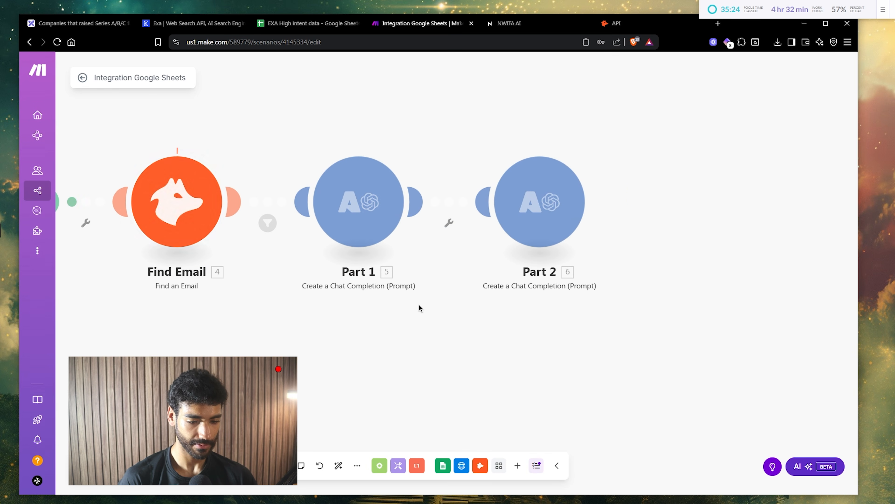
drag(484, 316, 247, 307)
drag(461, 231, 382, 207)
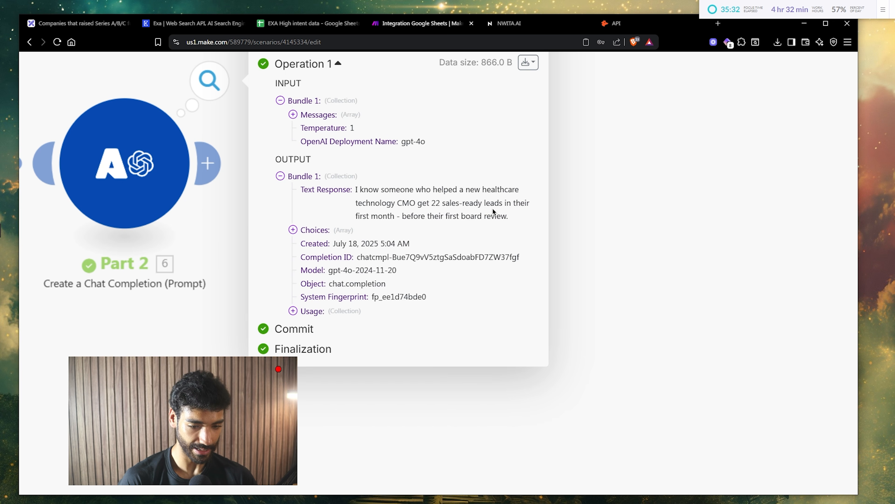
scroll(483, 213, down, 5)
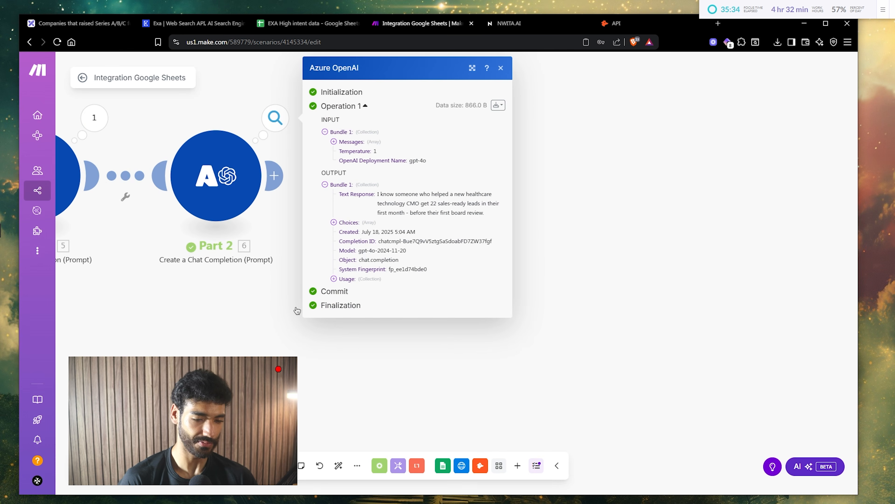
click(270, 312)
click(275, 176)
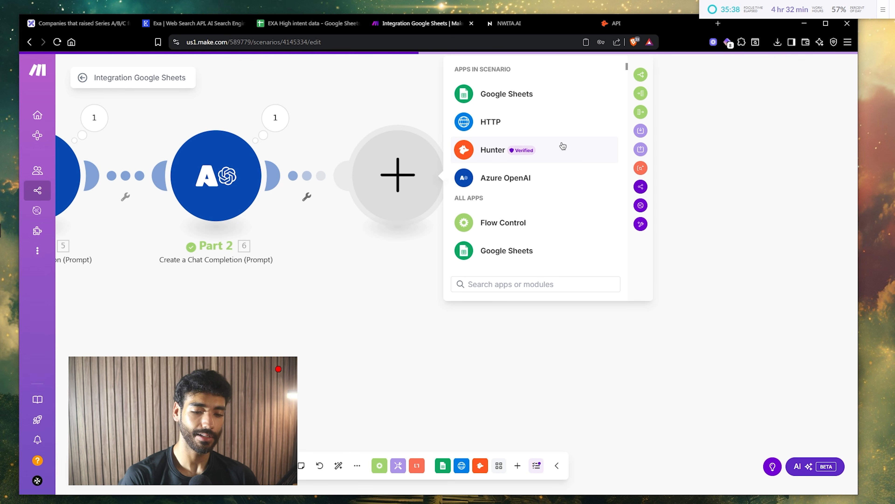
- Add a Tools Set variable module with the variable name 'Dream Email'
text(set)
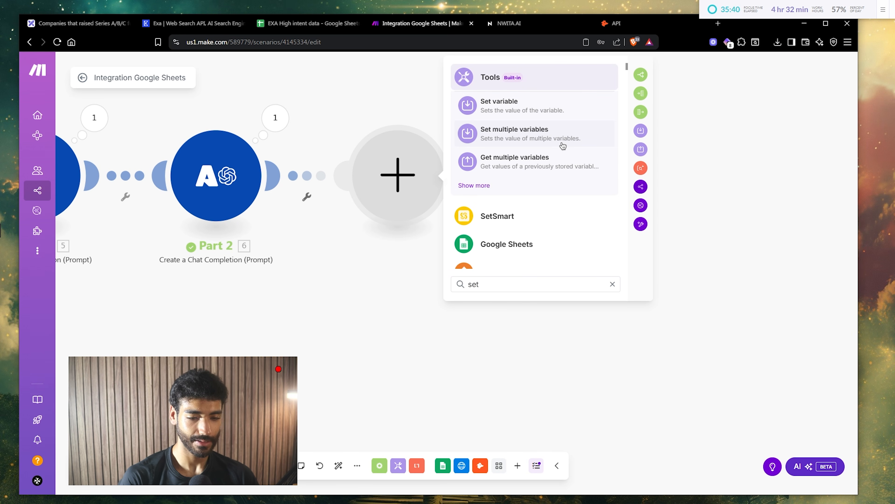
click(562, 145)
text(set)
key(Return)
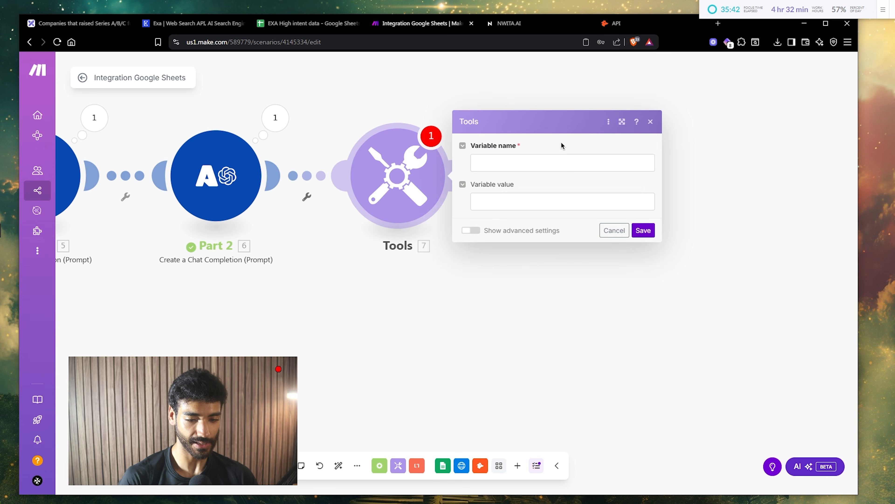
click(559, 160)
text(Dream)
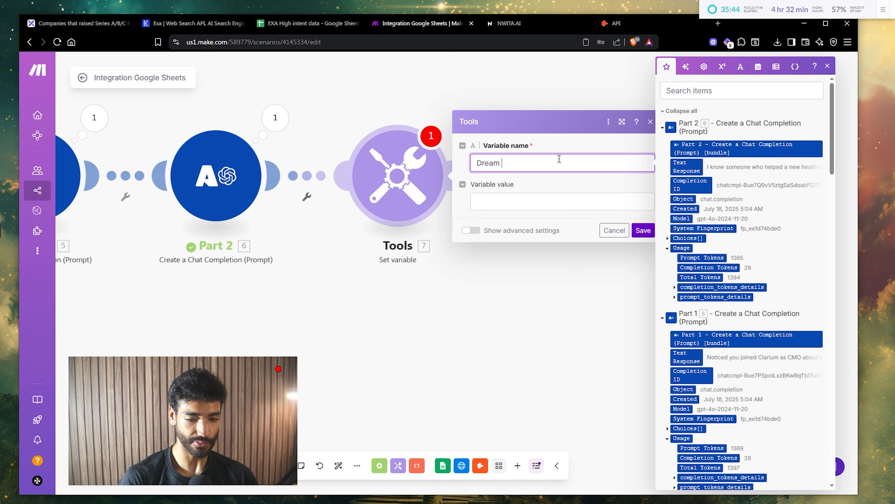
text( Email)
key(Tab)
- Start the value with 'Hey {First Name},' followed by Part 1's Text Response
text(H)
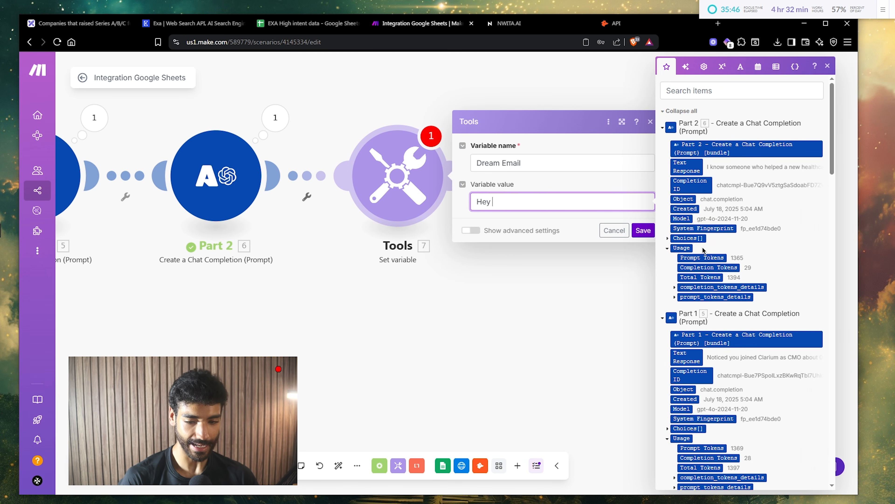
scroll(703, 250, down, 10)
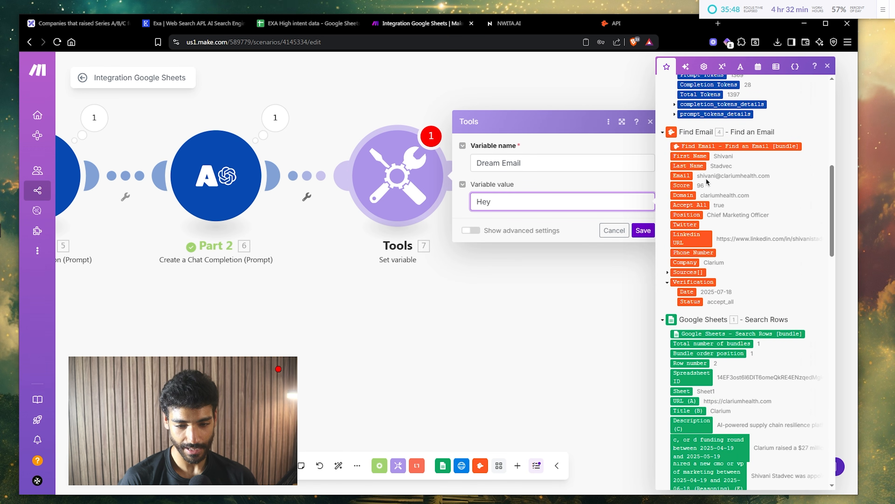
text(ey)
click(698, 156)
text(,)
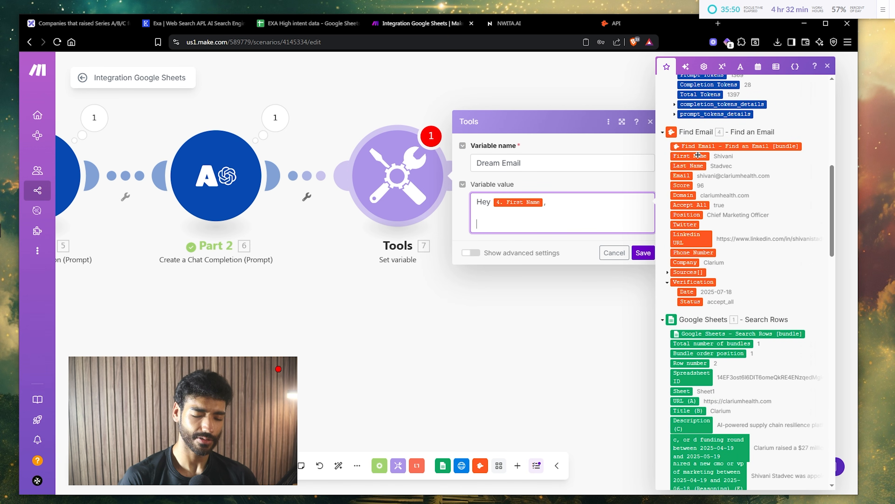
scroll(698, 156, up, 3)
scroll(698, 155, up, 1)
key(Return)
key(Return)
click(687, 138)
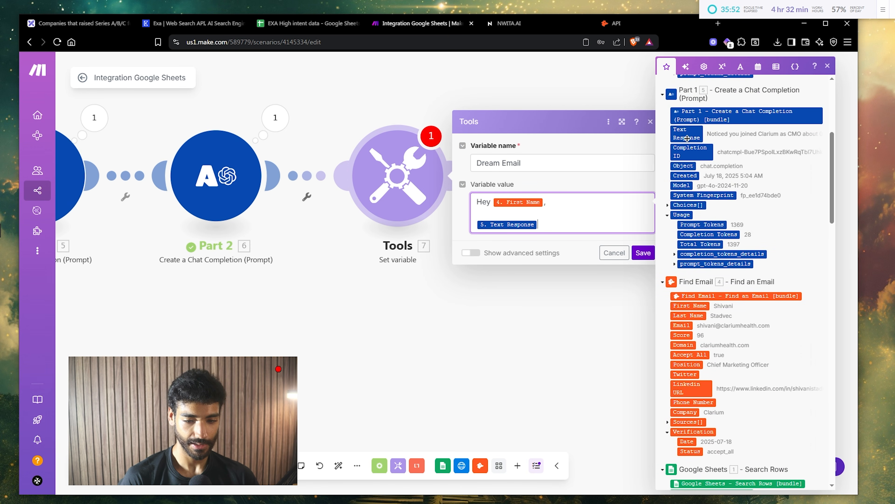
key(Return)
key(Return)
scroll(687, 138, down, 4)
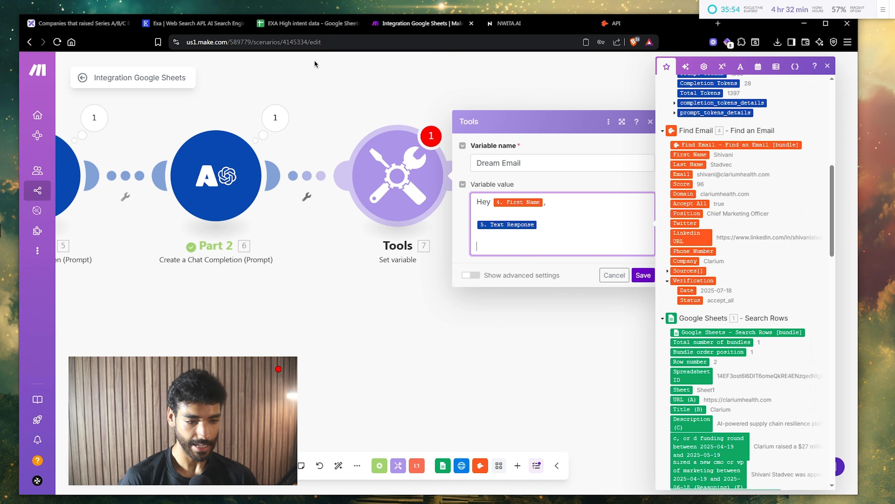
- Paste the 90-day mark paragraph from the draft and map Part 2's Text Response below it
click(94, 24)
double_click(250, 208)
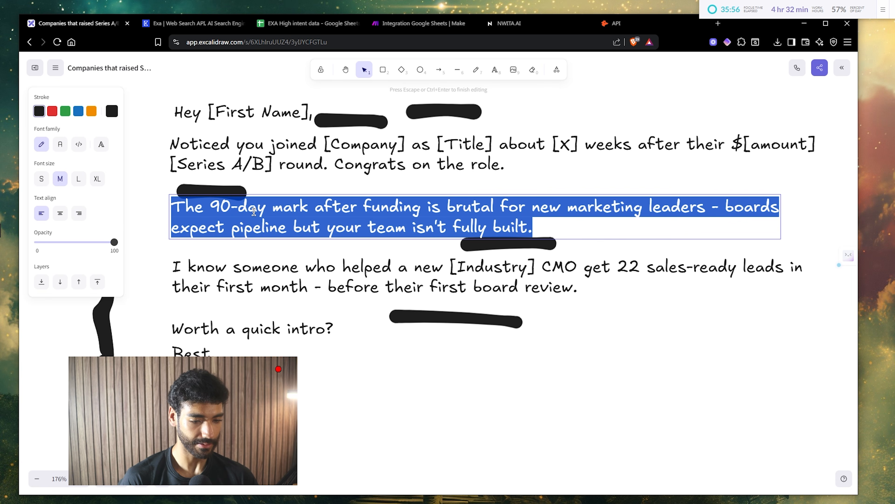
key(ctrl+c)
click(405, 24)
key(ctrl+v)
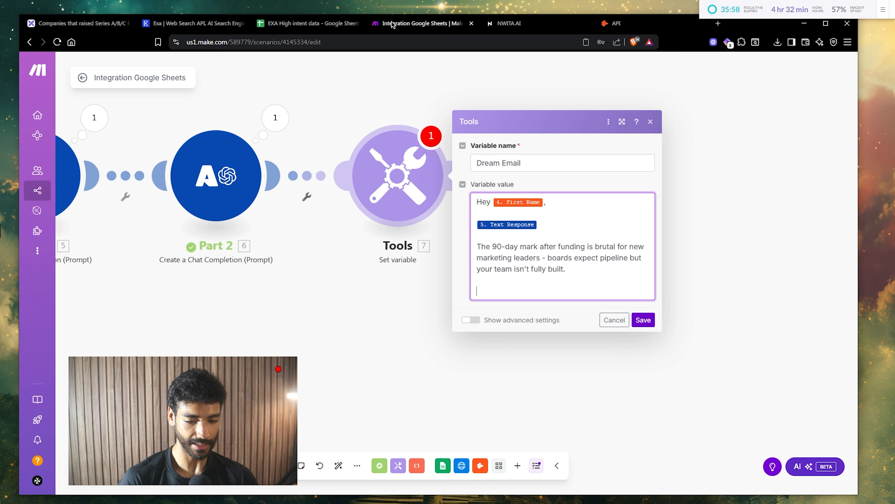
click(482, 286)
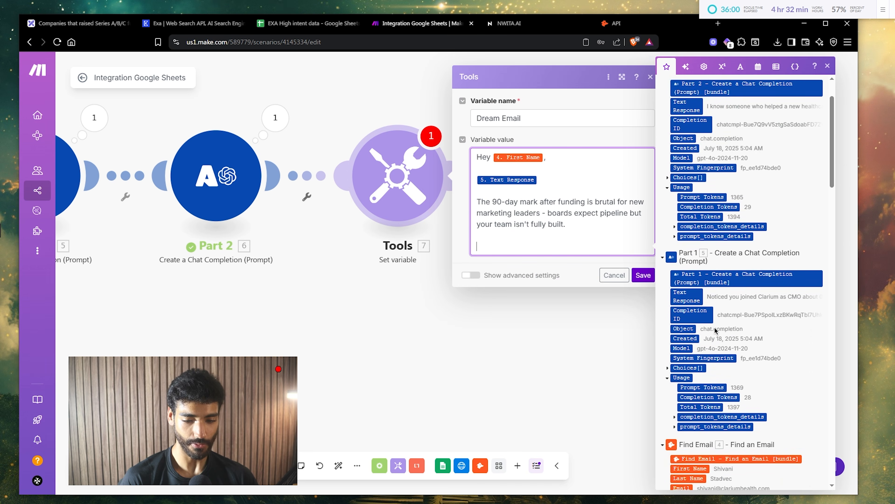
click(690, 167)
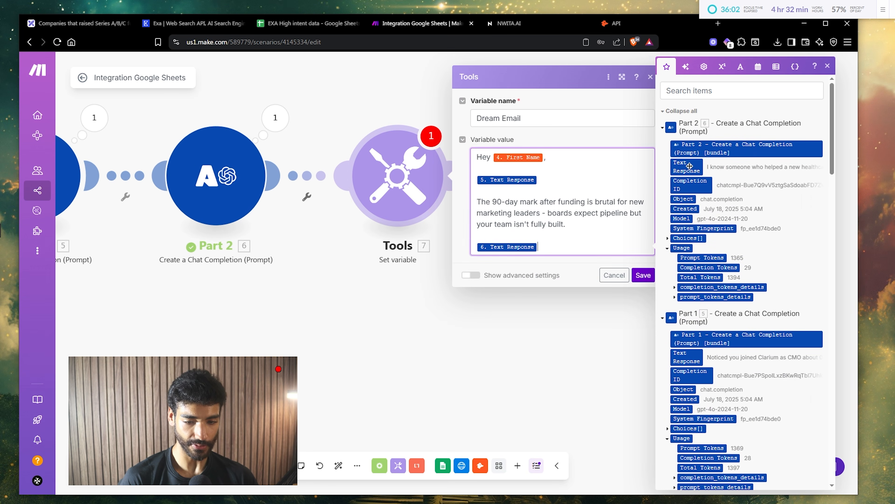
key(Return)
key(Return)
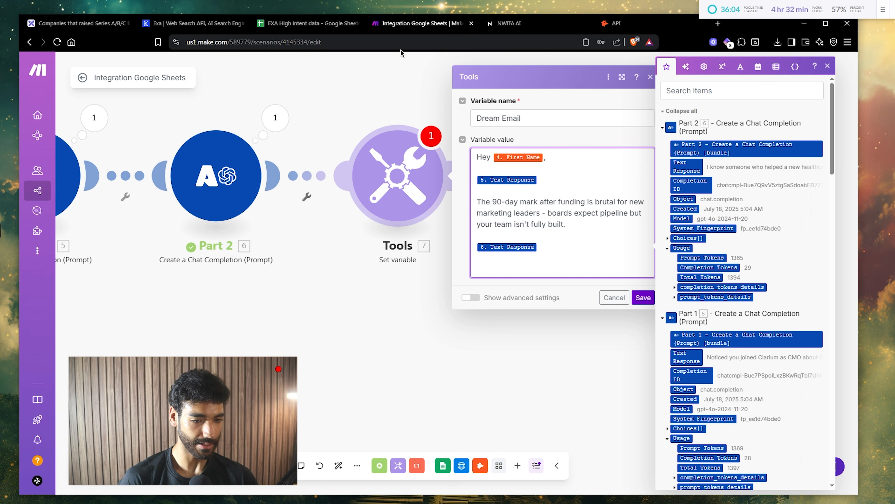
key(BackSpace)
key(BackSpace)
- Add the closing line 'Worth a quick intro?' copied from the draft
click(88, 22)
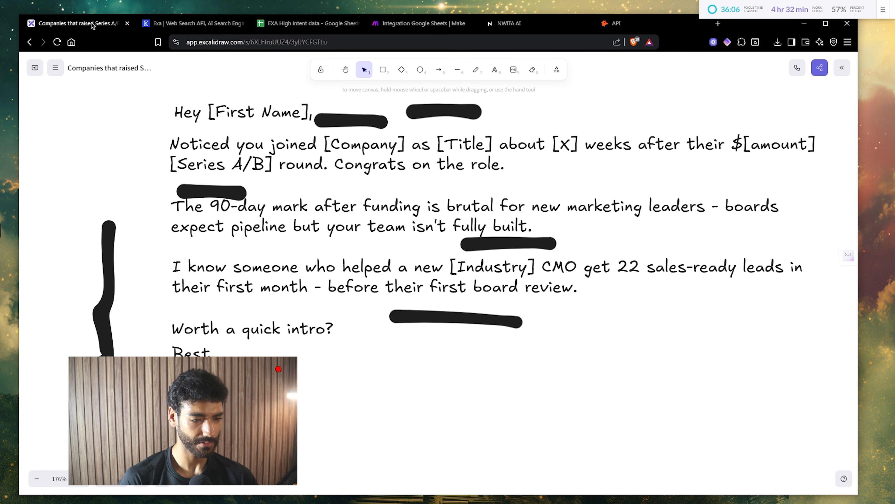
triple_click(291, 329)
key(ctrl+c)
click(405, 23)
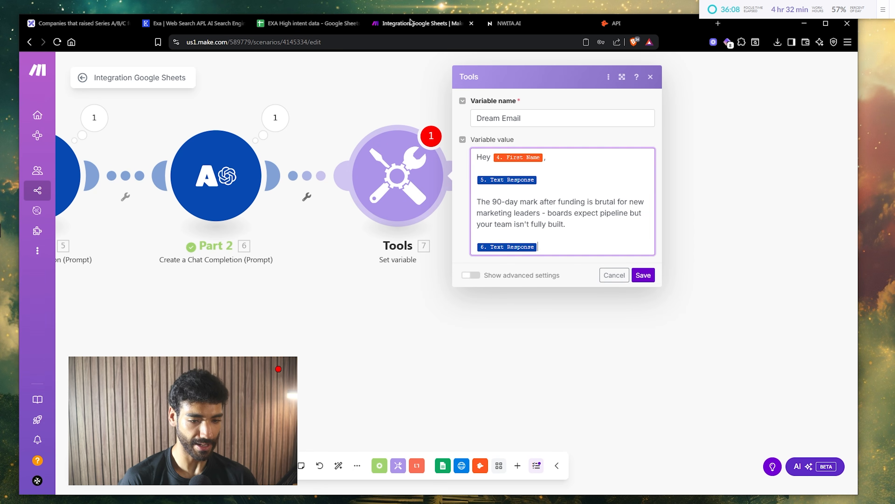
key(Return)
key(Return)
key(ctrl+v)
key(Return)
- Sign off with 'Best,', the sender's name and myoProc, then save the variable
text(Be)
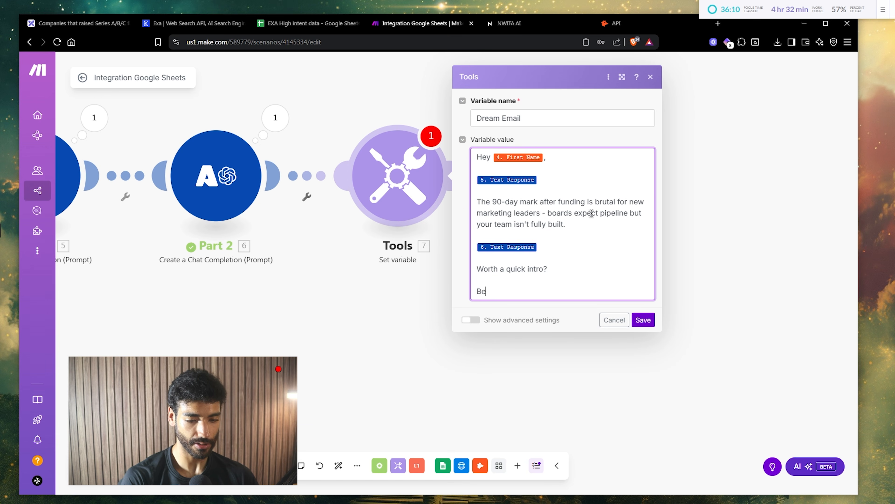
text(st,)
key(Return)
key(Return)
text(Saad Be)
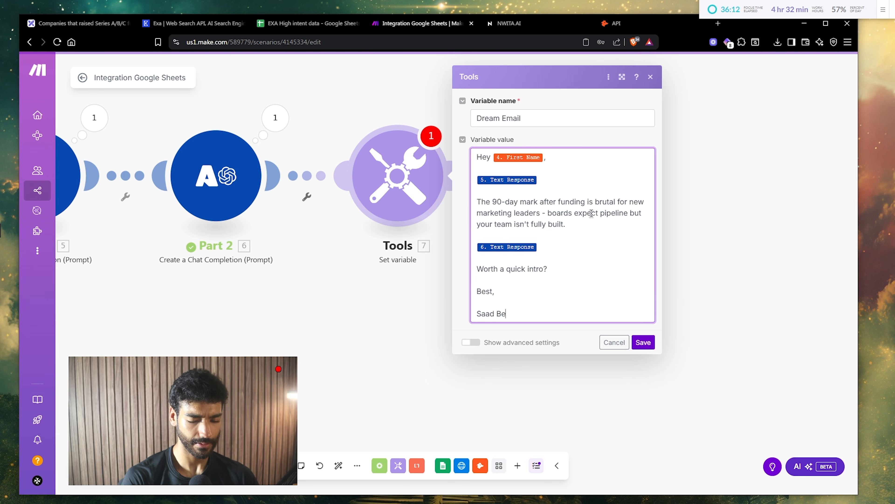
text(lcaid)
key(Return)
text(myoProcess)
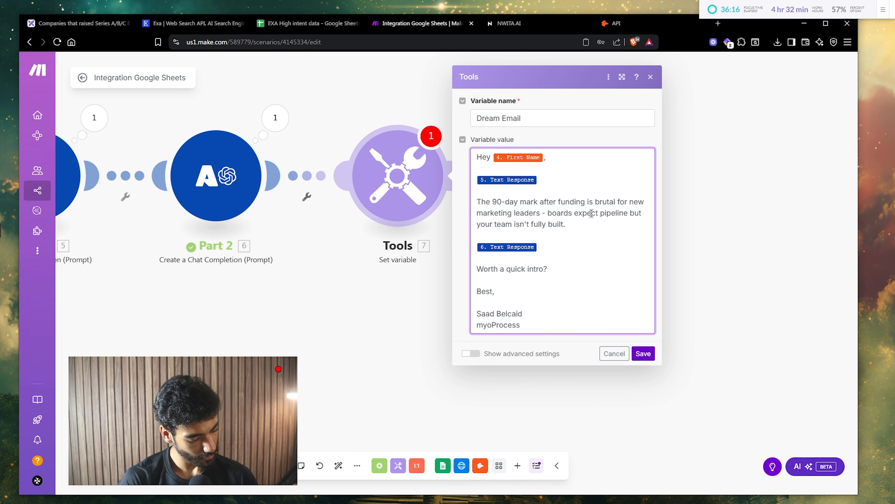
click(644, 353)
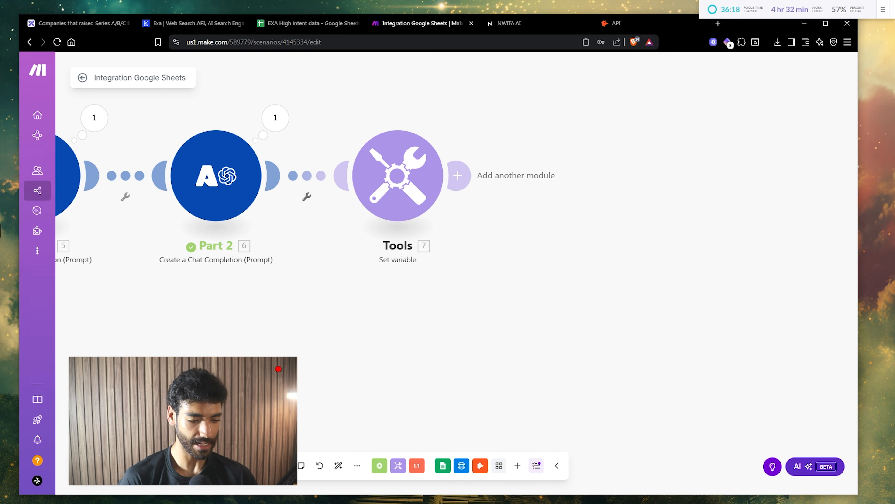
- Run the scenario once and read the assembled Dream Email in the Tools output
click(100, 466)
scroll(267, 280, down, 1)
drag(266, 280, 402, 282)
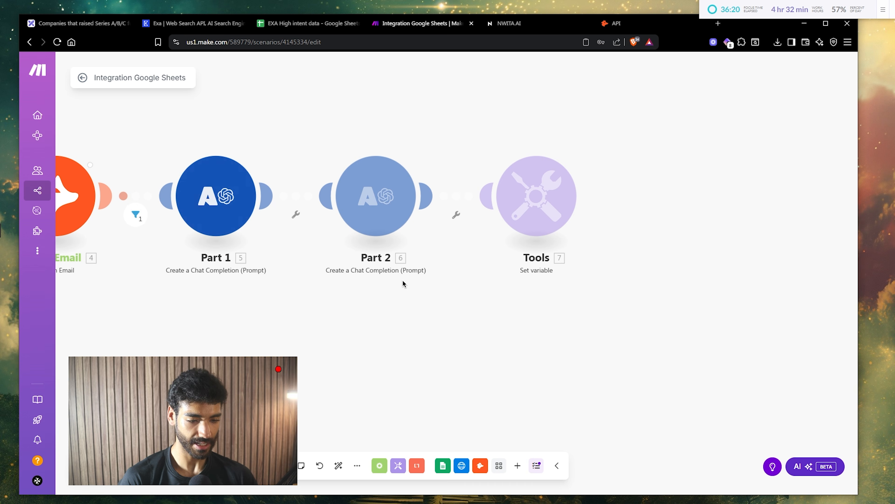
drag(500, 300, 361, 297)
drag(472, 192, 363, 158)
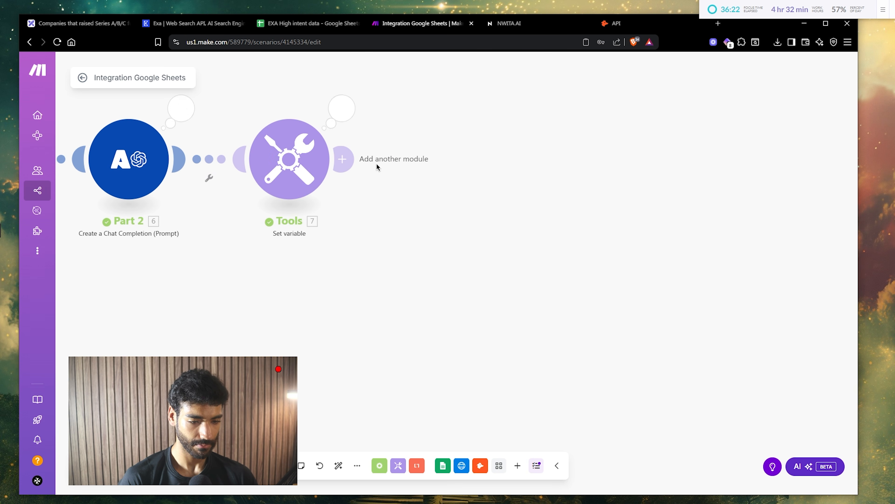
click(344, 122)
click(436, 195)
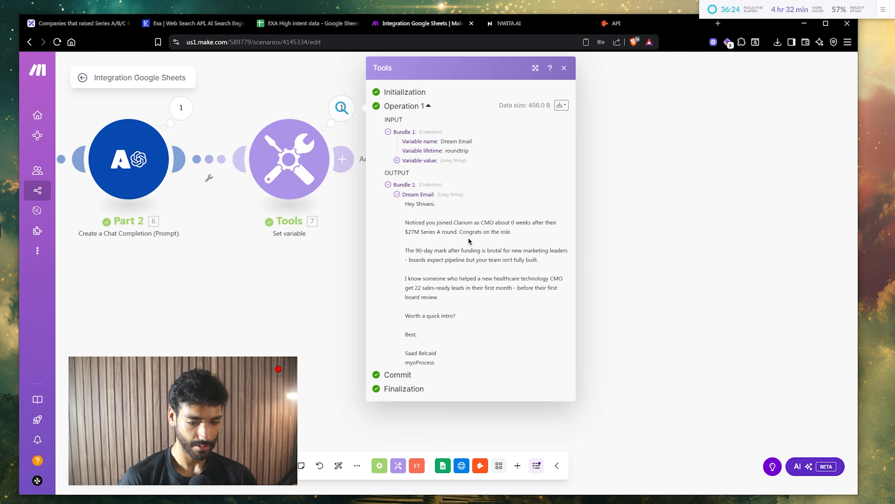
scroll(479, 230, up, 2)
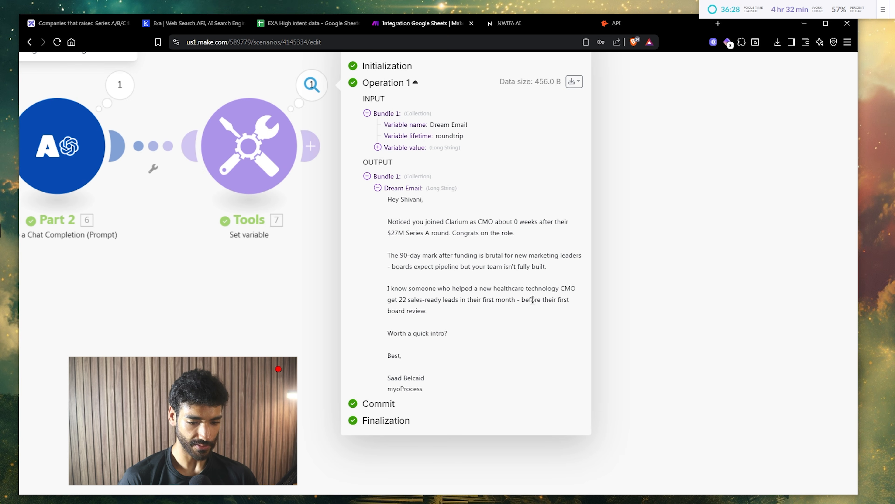
scroll(533, 300, down, 2)
- Delete the blank line before the signature in the Dream Email value
click(288, 168)
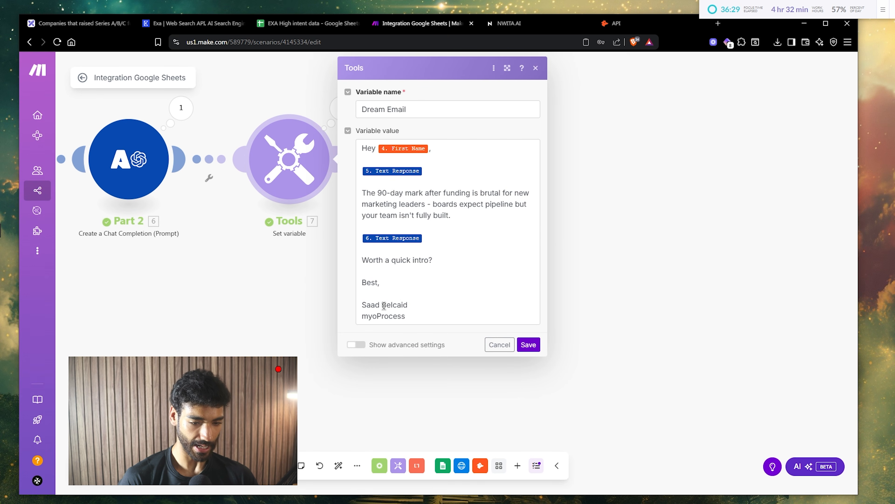
click(375, 296)
key(BackSpace)
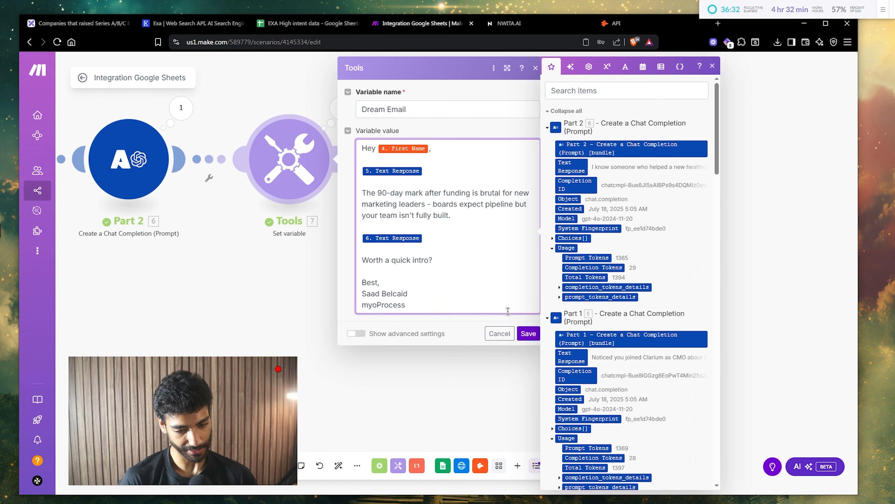
- Save the variable settings and rename the Tools module to 'Dream Email'
click(528, 333)
click(337, 162)
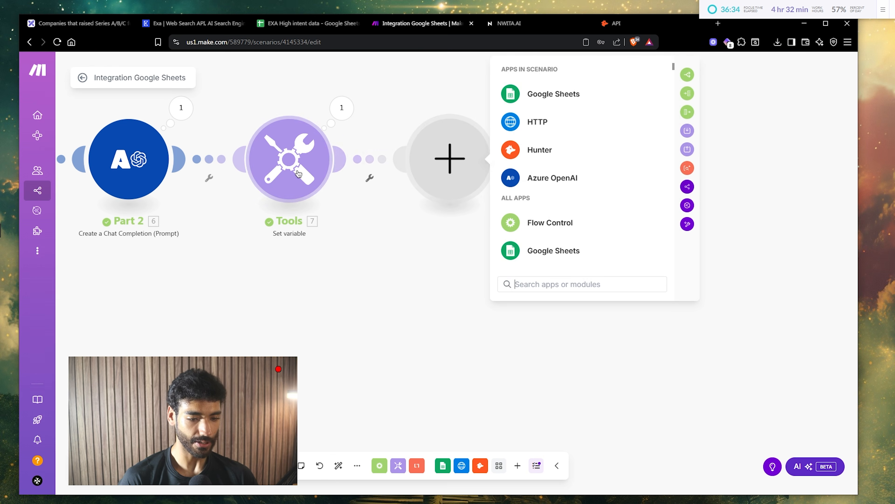
right_click(296, 173)
click(335, 225)
text(Dr)
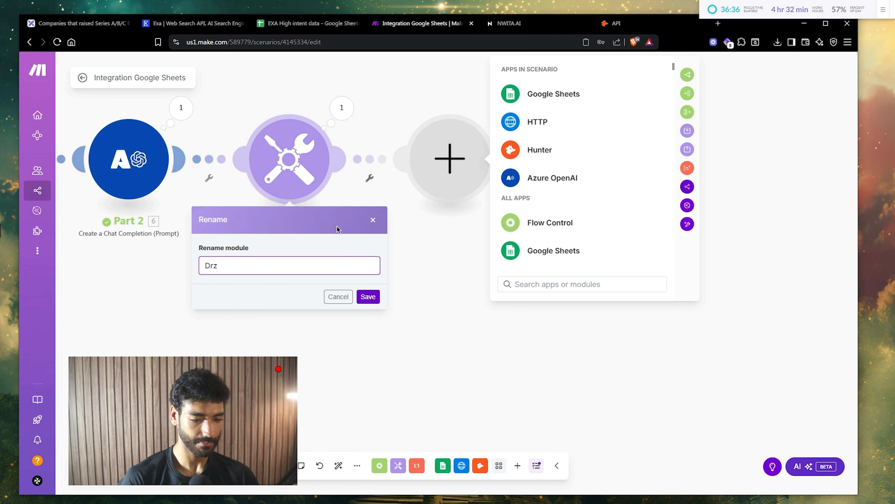
text(eam Email)
key(Return)
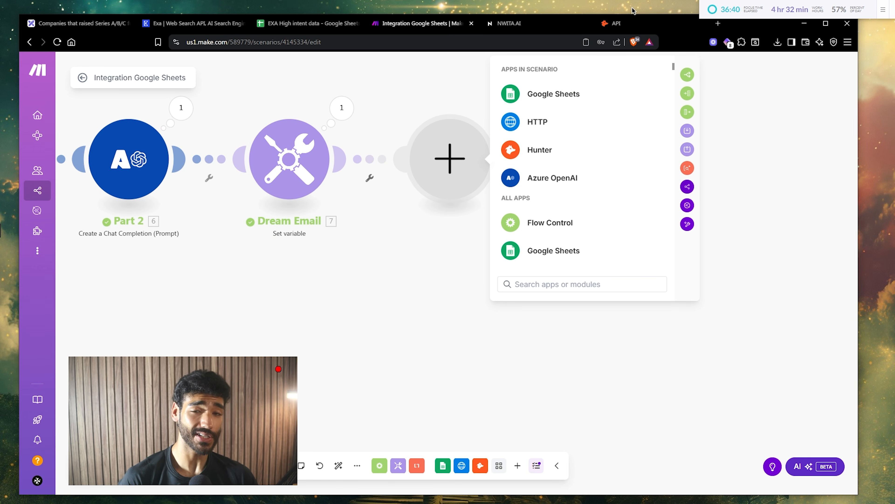
- Open instantly.ai in a new browser tab
key(ctrl+t)
text(instantly.ai)
key(Return)
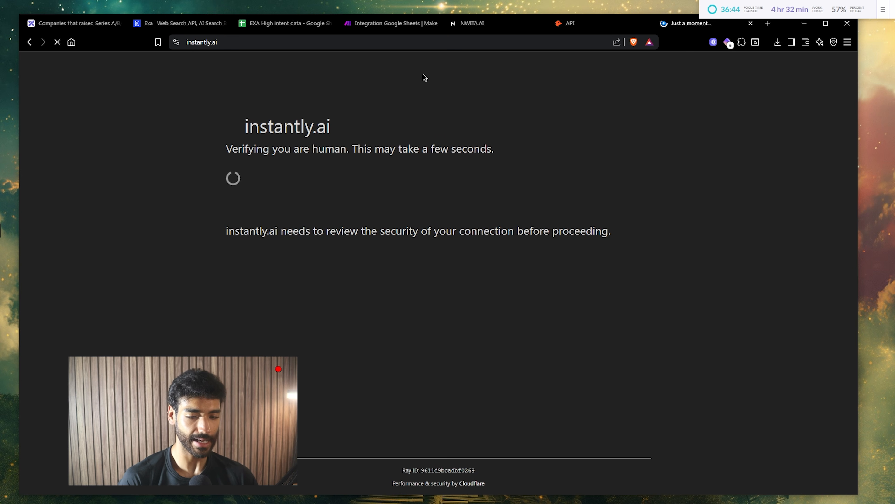
- Close the API, NWITA.AI, Google Sheets, Exa and Companies tabs, passing the verification check
click(645, 23)
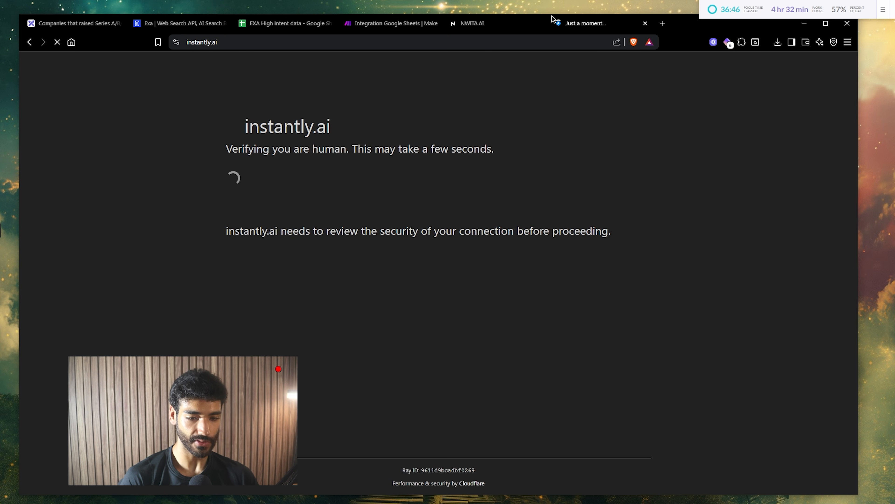
click(540, 23)
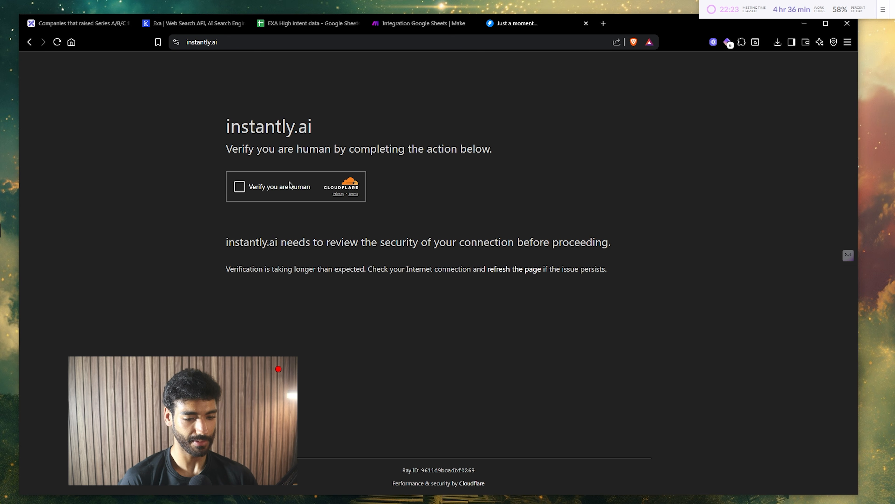
click(287, 185)
click(356, 24)
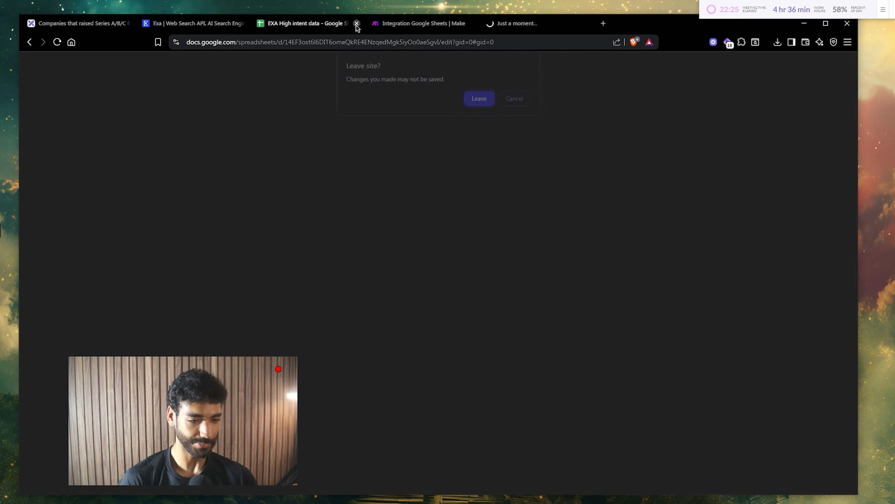
key(Return)
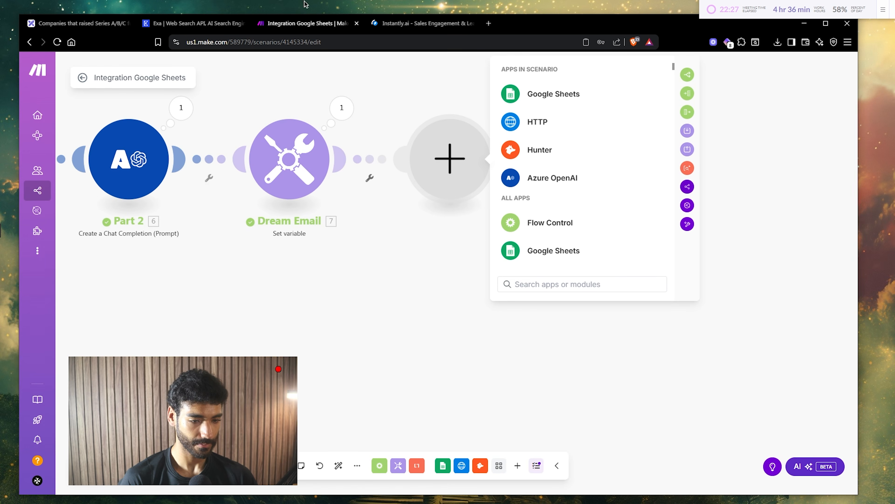
click(242, 23)
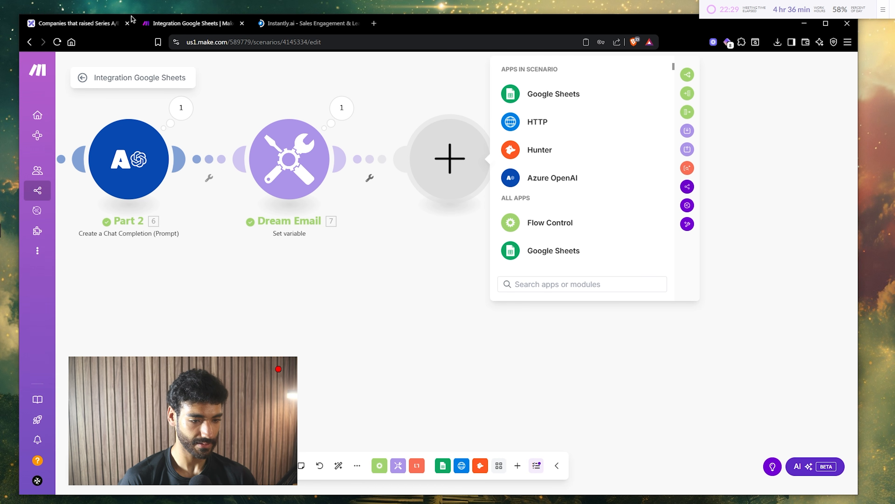
click(127, 23)
- Log in to the Instantly app from its website and go to campaigns
click(170, 23)
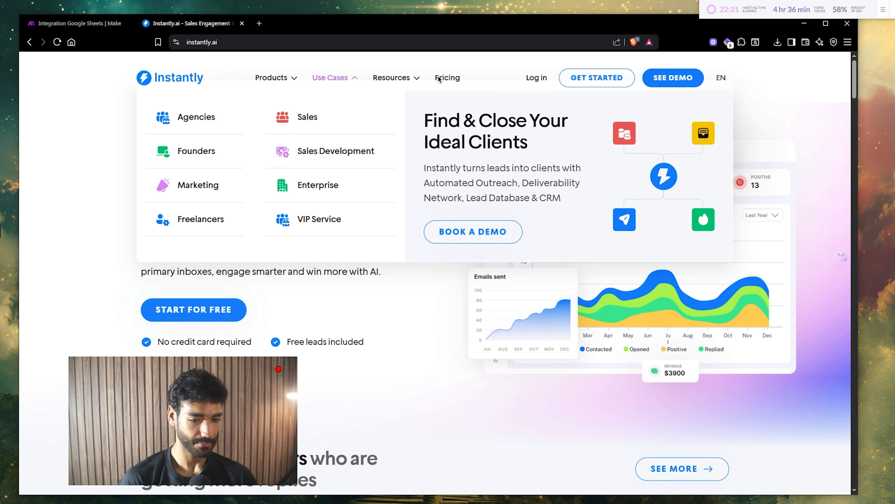
click(529, 79)
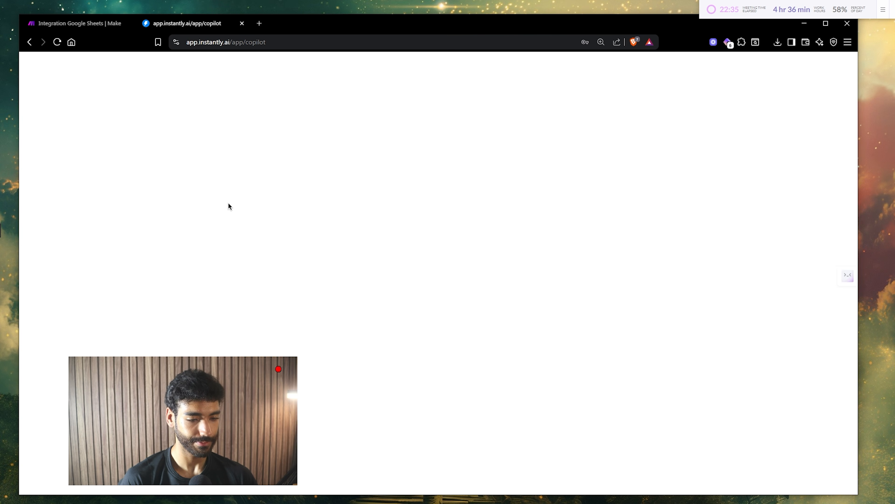
click(42, 200)
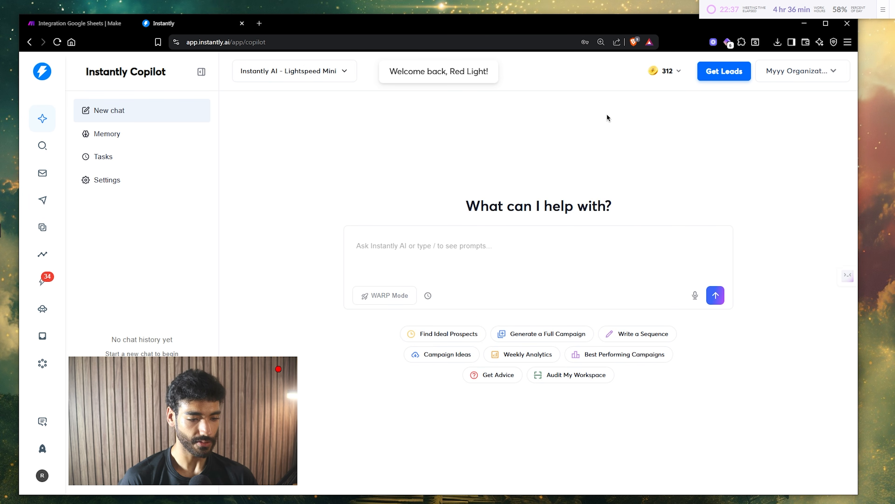
- Create a new campaign named 'High Intent LIVE DEMO'
click(777, 128)
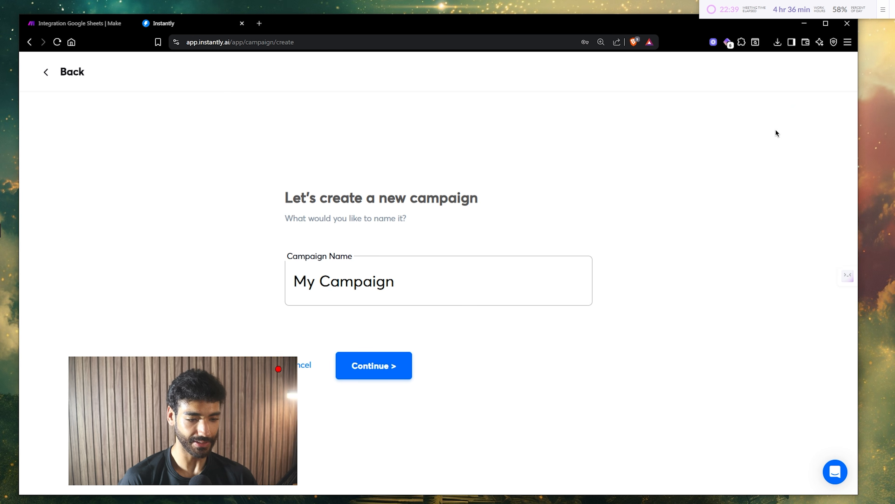
triple_click(375, 285)
text(Hi)
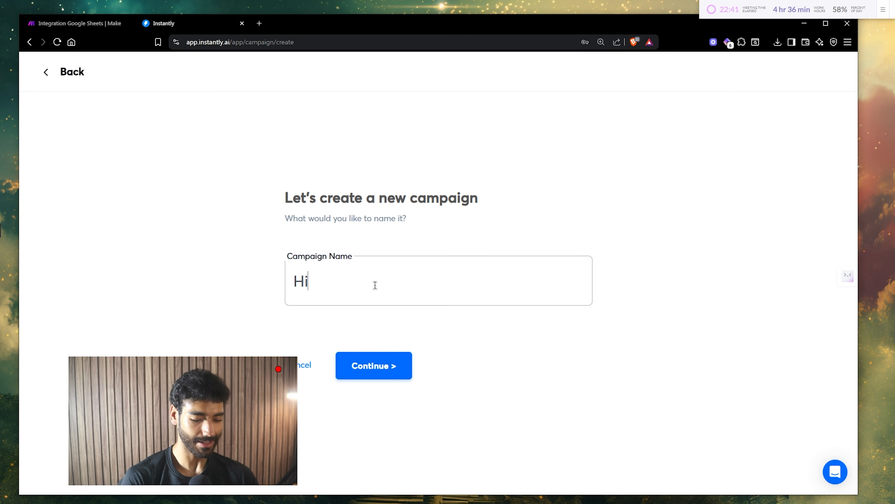
text(gh Intent LIVE DEMO)
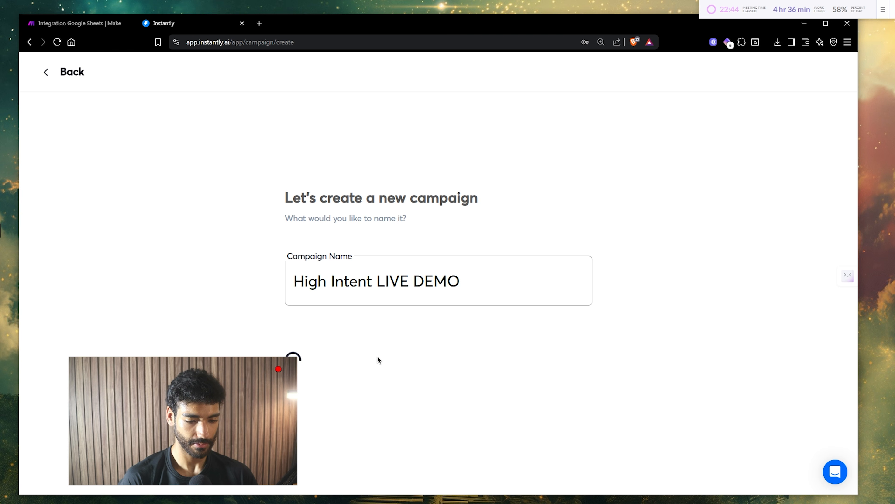
click(377, 362)
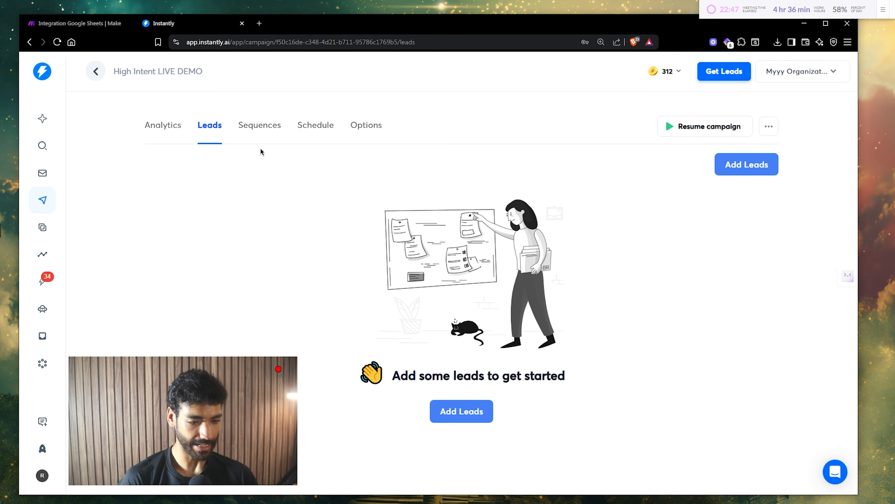
- Copy the Version 1 API key from Settings > Integrations > API Keys
click(42, 477)
click(74, 448)
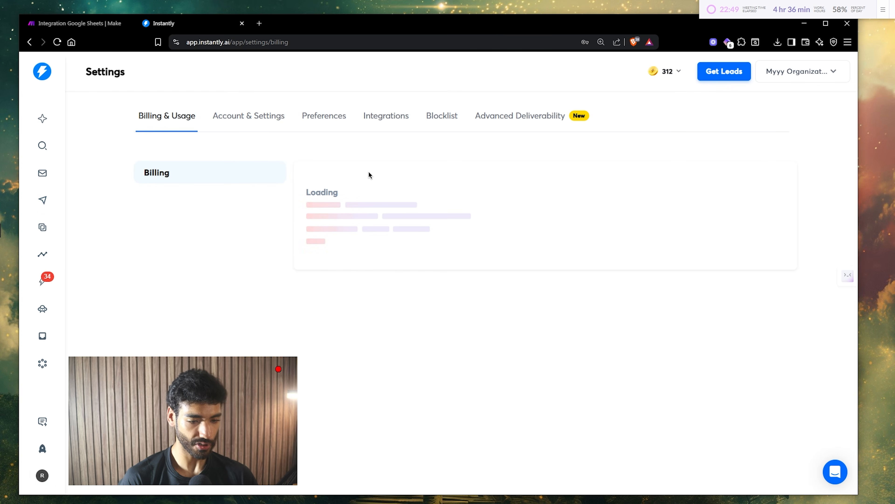
click(392, 120)
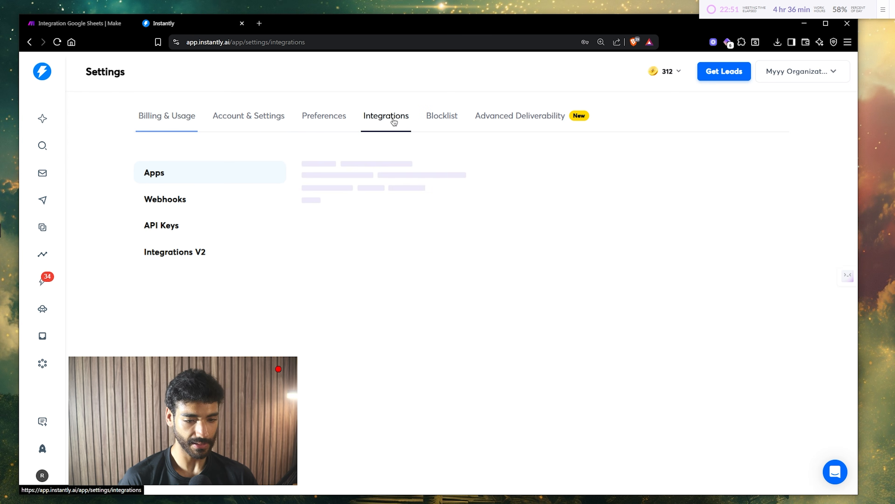
click(214, 225)
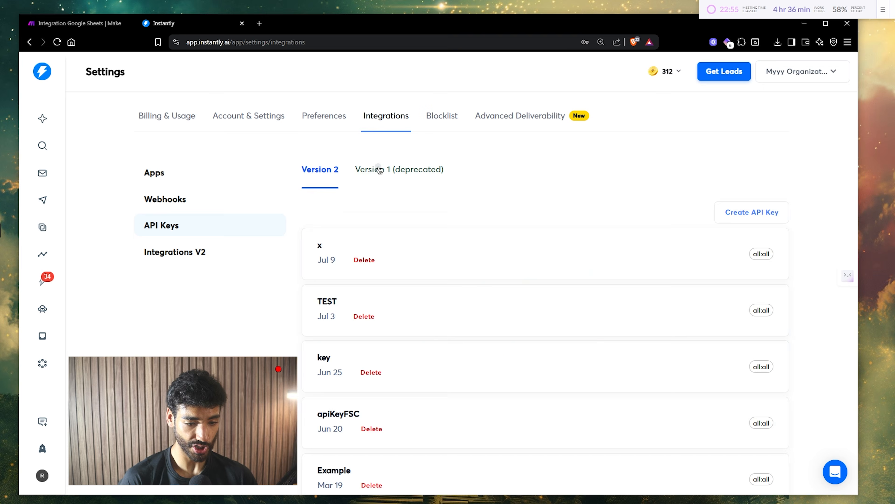
click(370, 170)
click(326, 388)
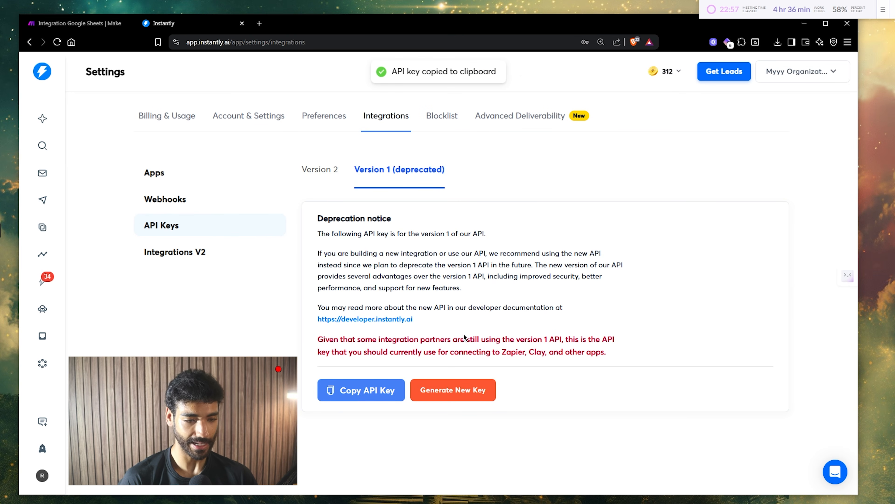
key(ctrl+Tab)
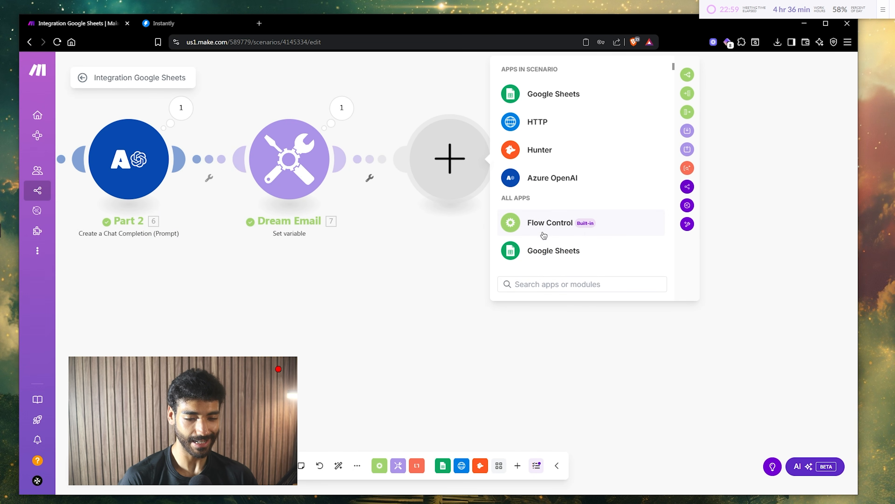
- Add Instantly's 'Add a Lead to a Campaign' module with a new API-key connection, targeting High Intent LIVE DEMO
click(528, 284)
text(instantly)
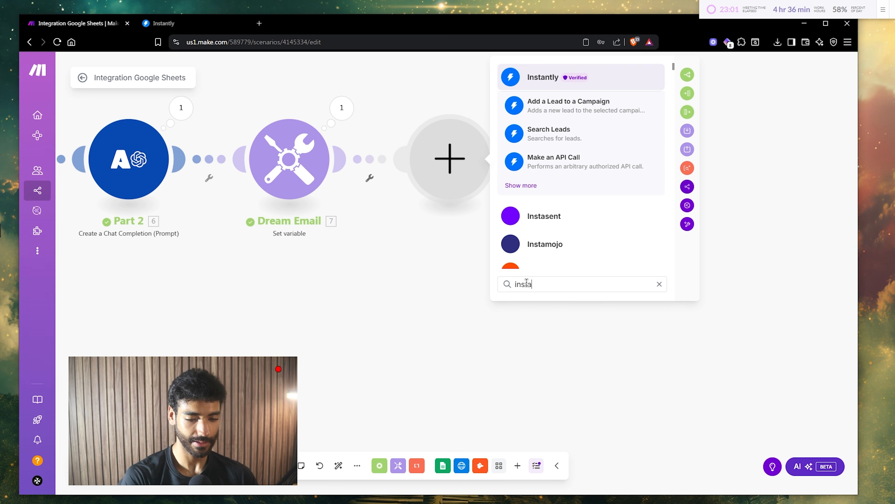
key(Return)
key(Return)
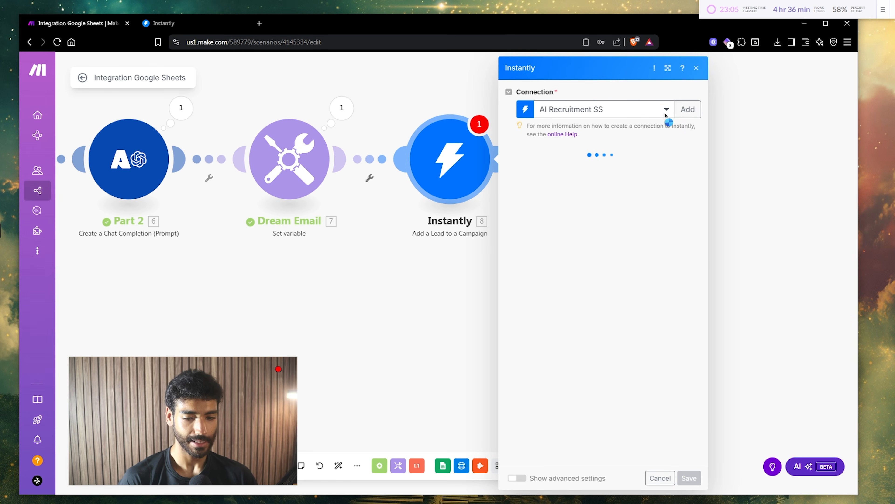
click(687, 110)
click(528, 162)
key(ctrl+v)
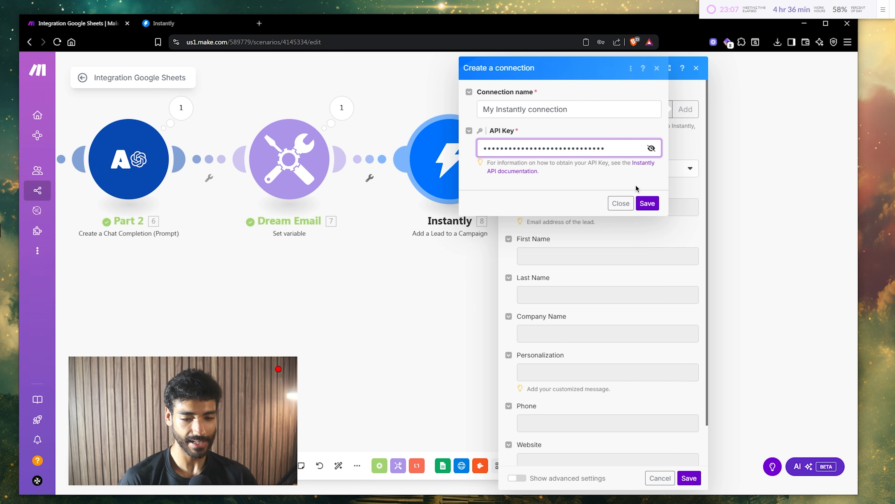
click(650, 218)
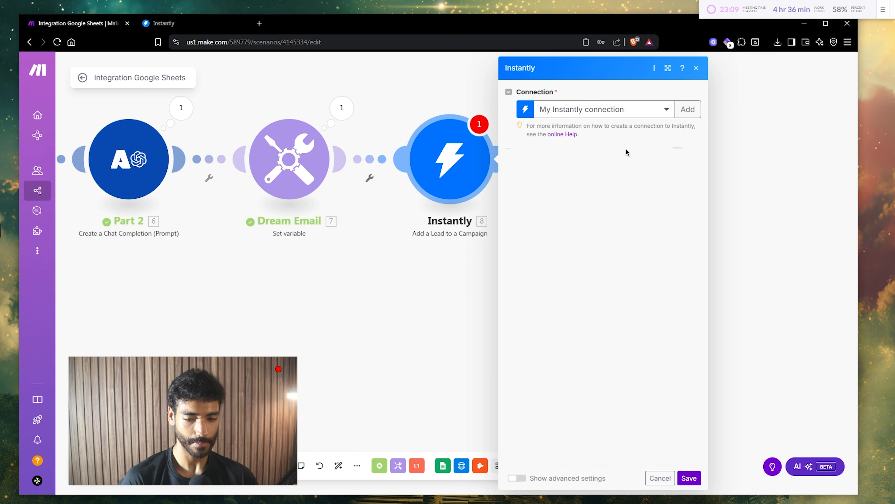
click(578, 164)
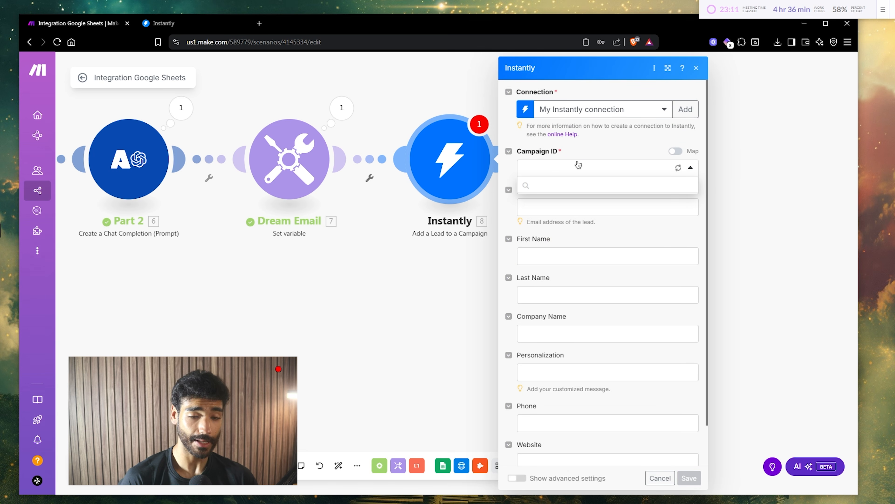
click(571, 200)
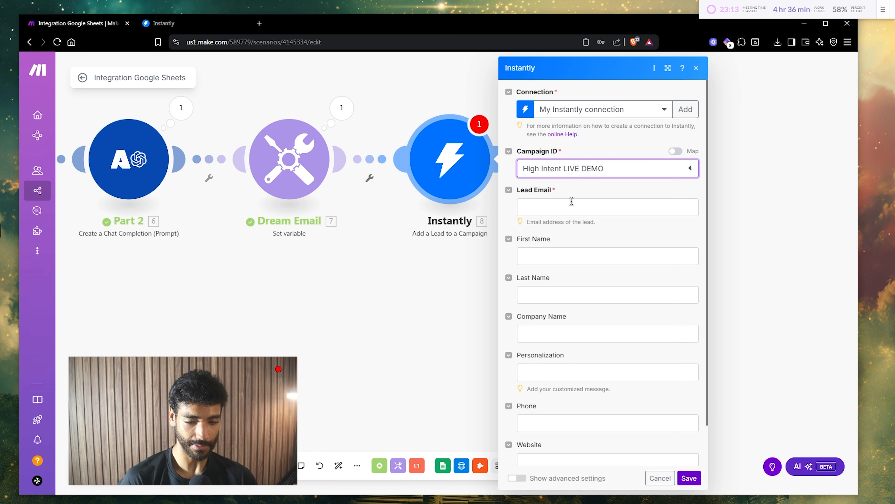
click(560, 206)
scroll(459, 242, down, 9)
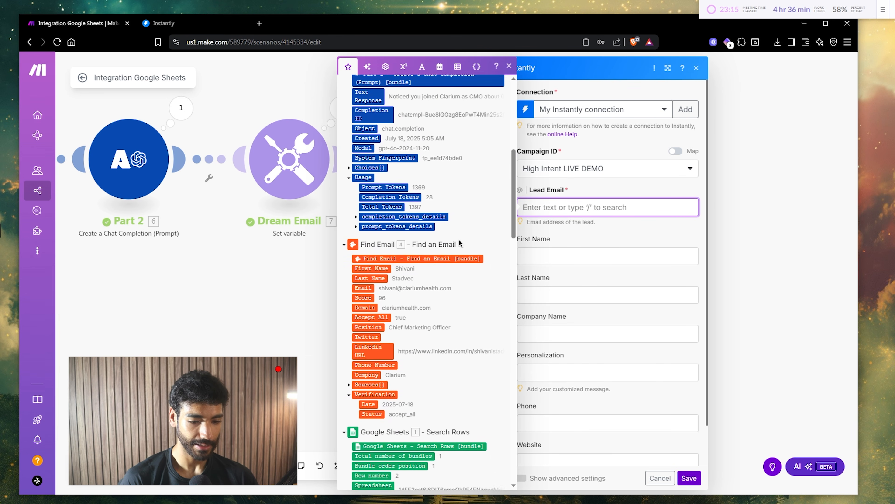
click(413, 267)
key(Tab)
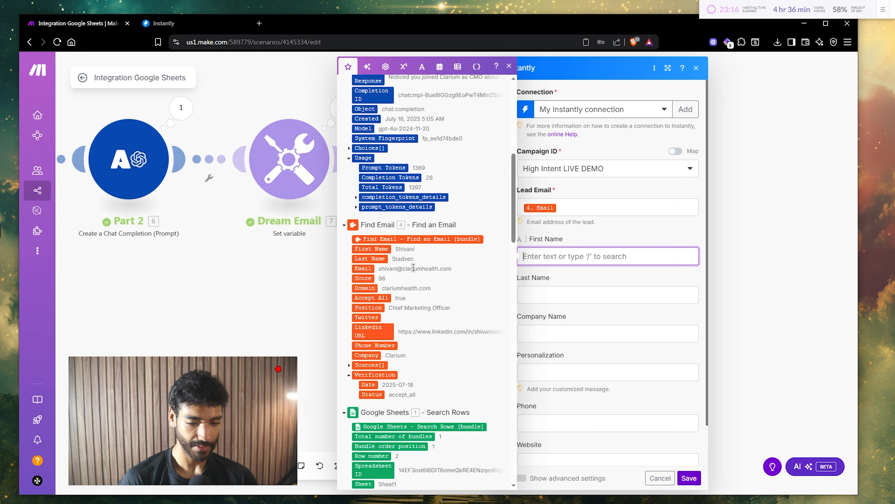
click(372, 249)
key(Tab)
click(372, 259)
key(Tab)
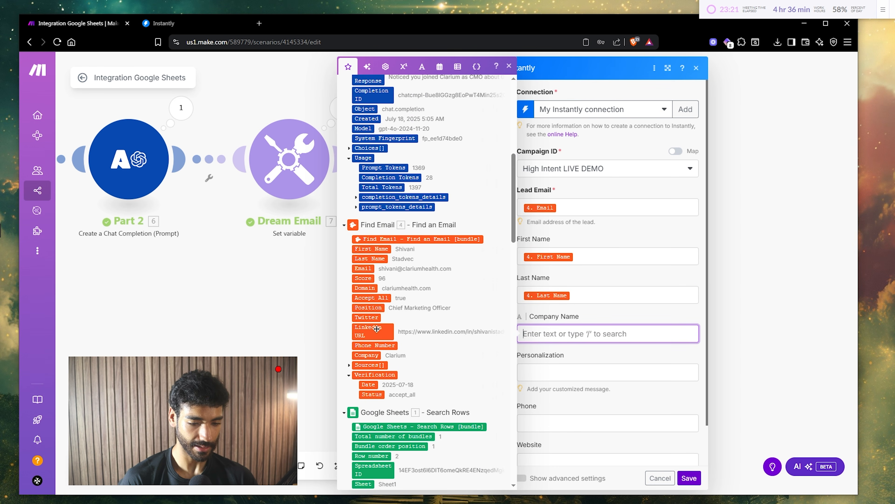
click(367, 356)
key(Tab)
scroll(381, 328, up, 5)
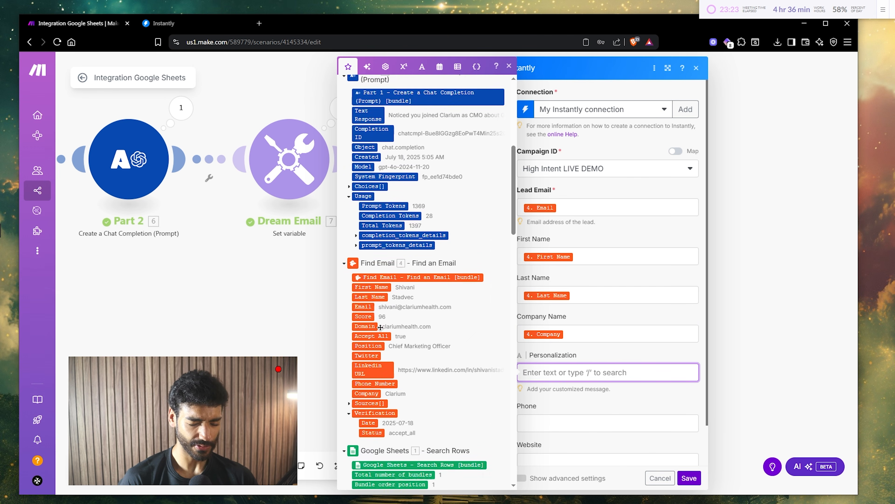
scroll(380, 327, up, 4)
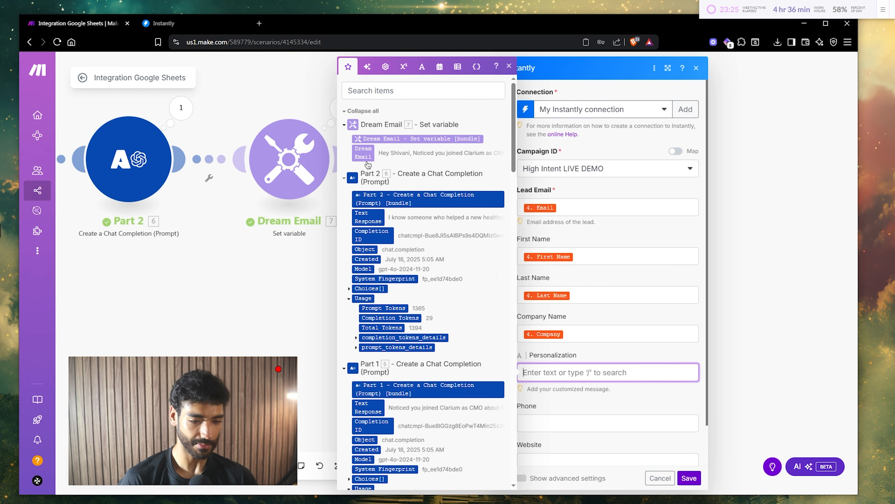
click(363, 152)
scroll(588, 315, down, 1)
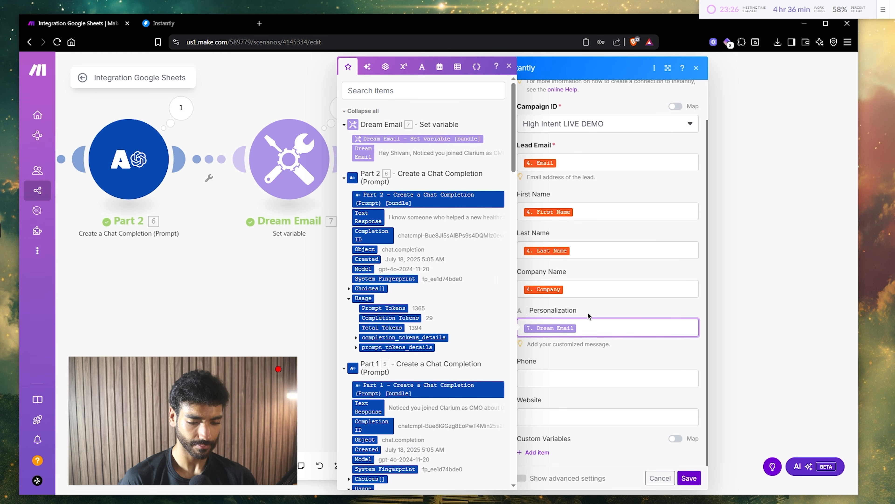
click(688, 478)
- Check the Search Rows limit, run the scenario once so 5 bundles reach Instantly, then return to Instantly
drag(402, 316, 694, 313)
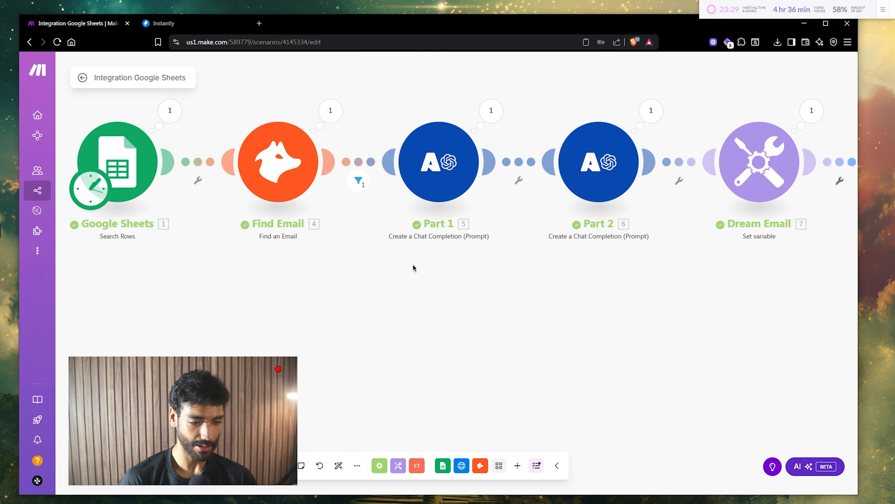
click(105, 153)
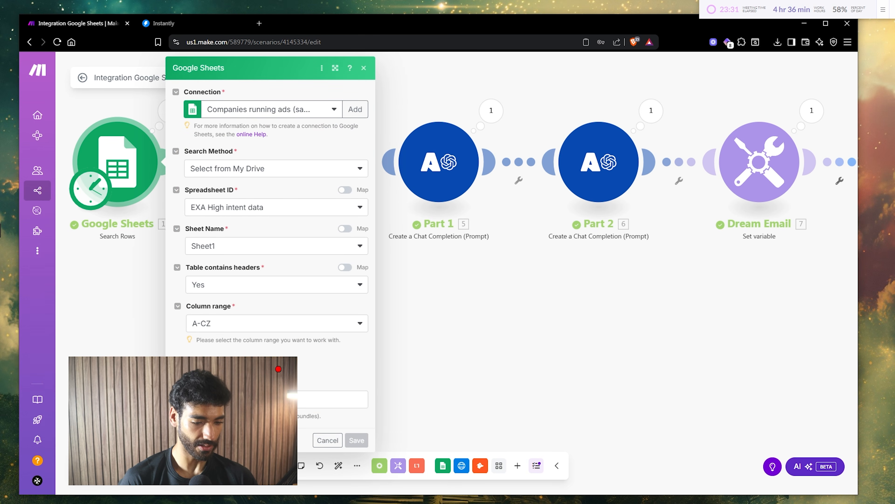
scroll(275, 247, down, 3)
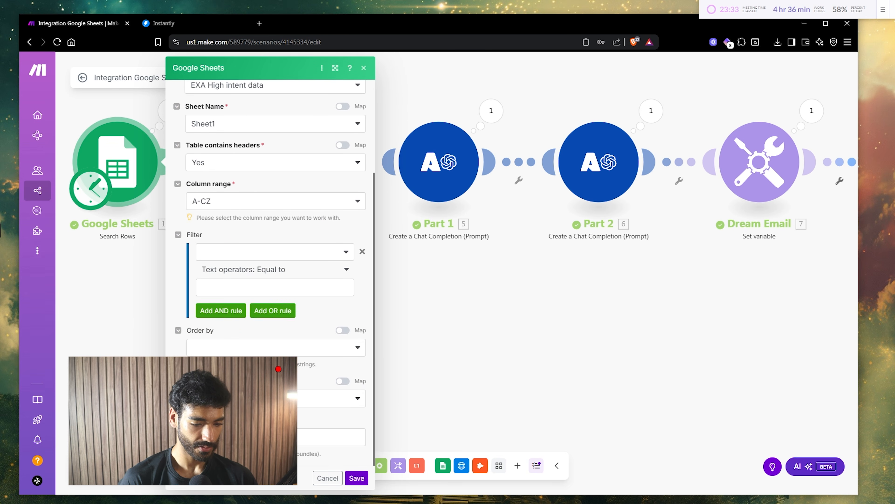
click(275, 437)
click(356, 477)
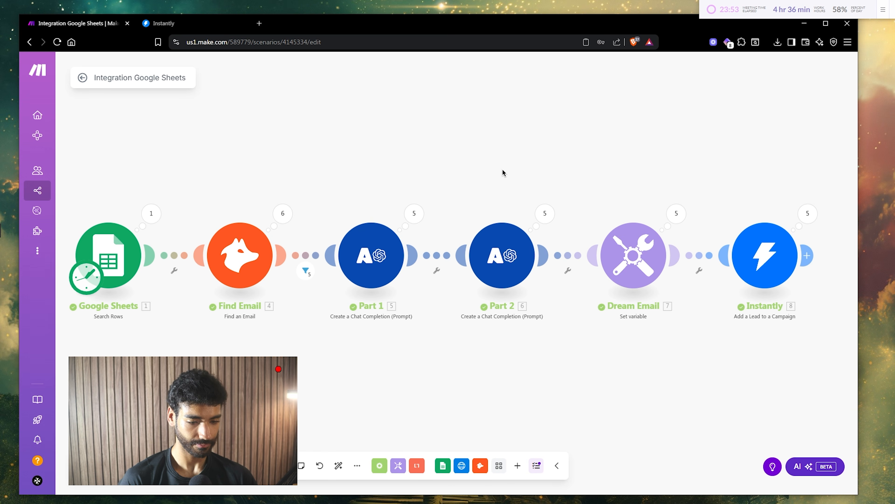
click(164, 24)
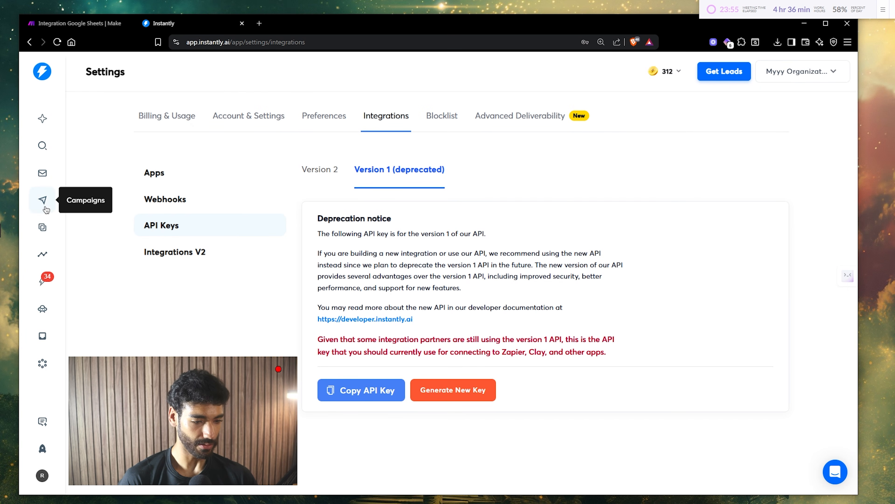
- Open the High Intent LIVE DEMO campaign and confirm its 5 new leads are not yet contacted
click(42, 200)
click(190, 202)
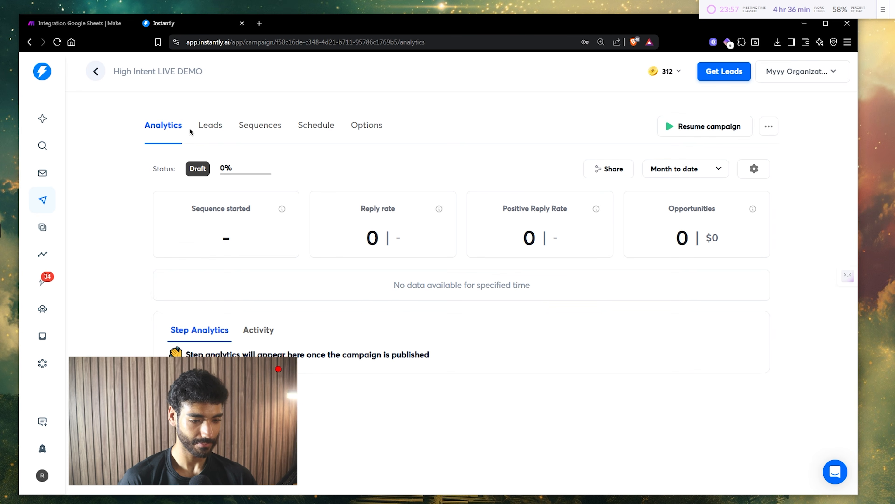
click(209, 125)
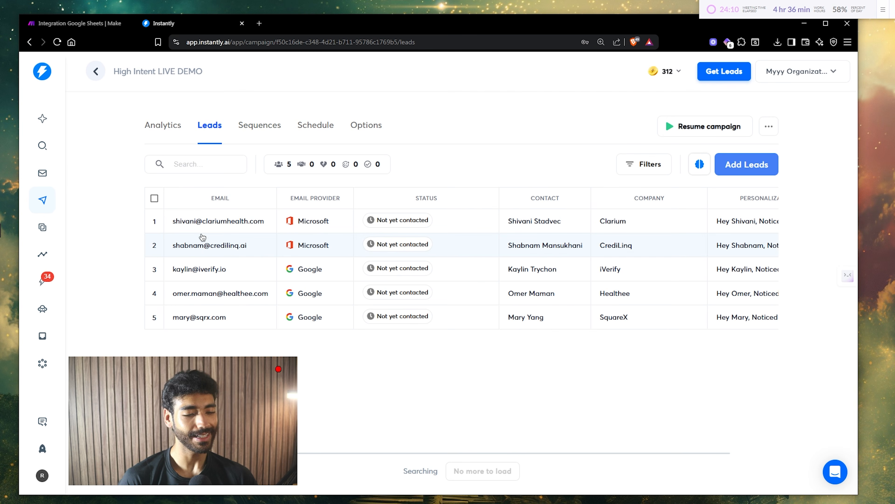
click(258, 137)
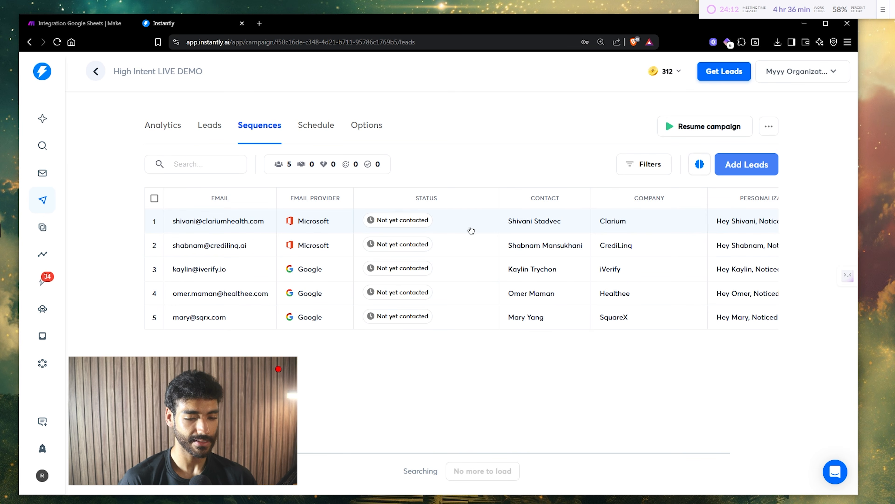
- Set Step 1's body to {{personalization}}, check it in preview, and add an empty Step 2
text({{)
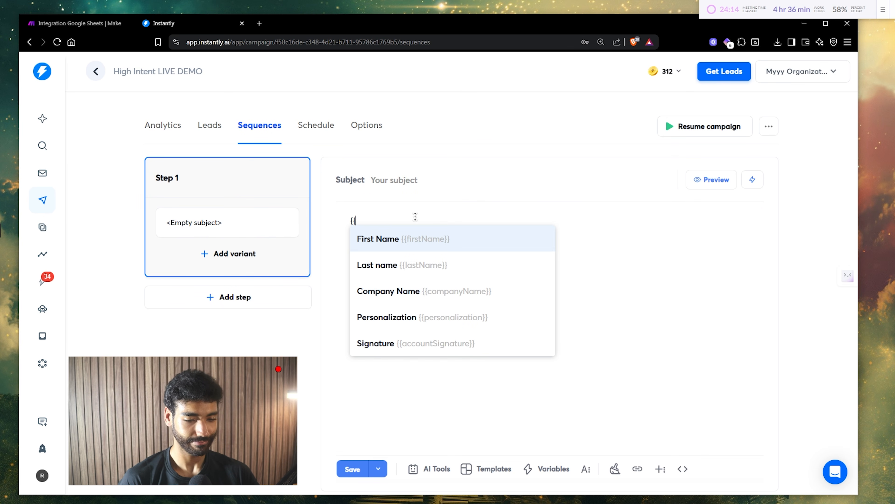
click(435, 318)
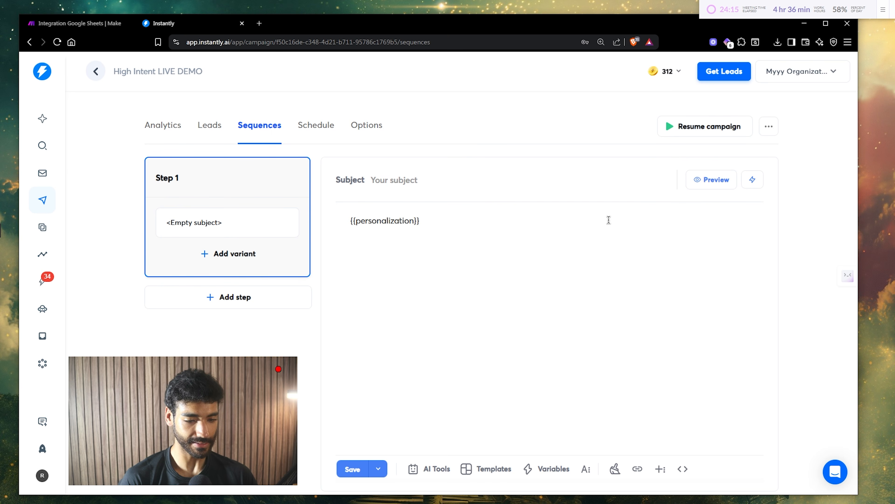
click(700, 181)
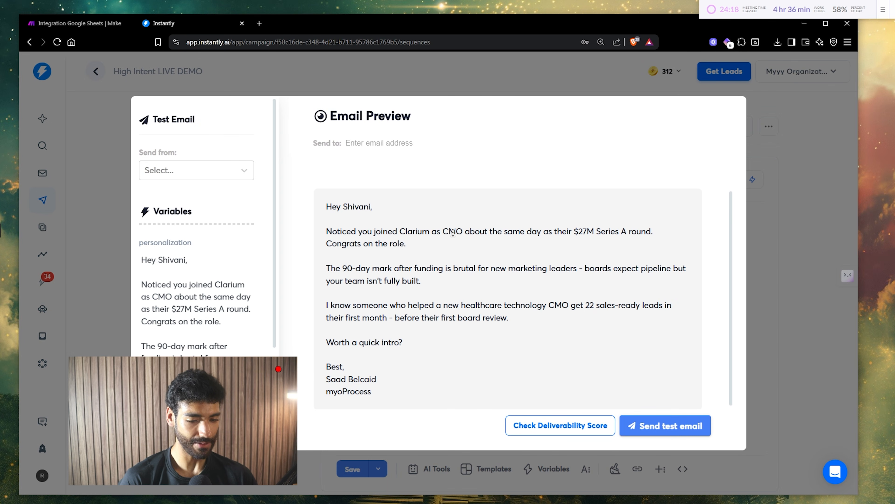
drag(357, 232, 409, 312)
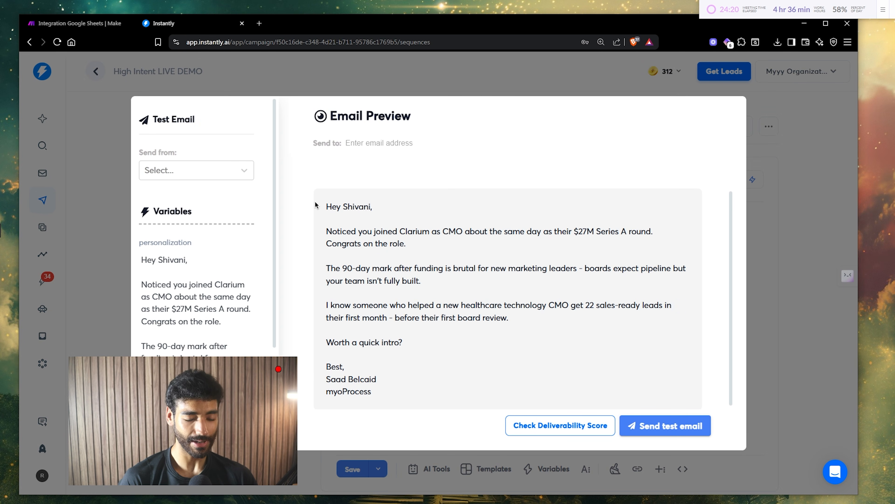
drag(316, 204, 426, 290)
click(429, 294)
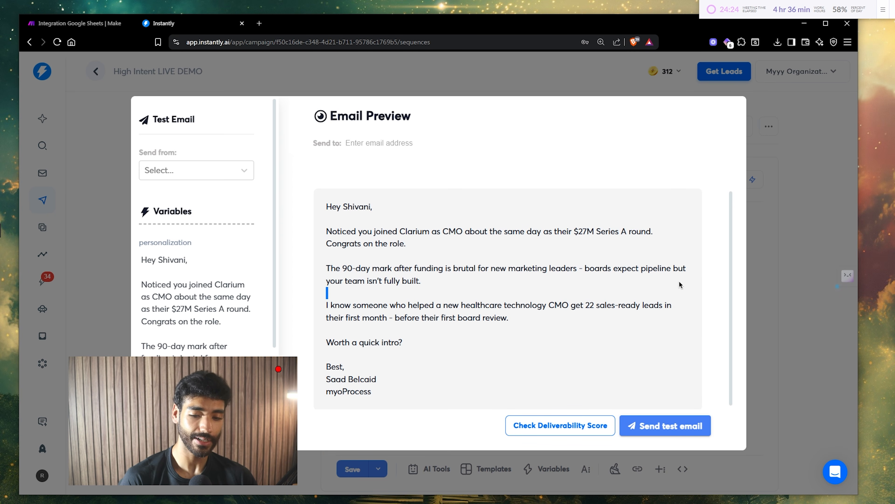
click(785, 312)
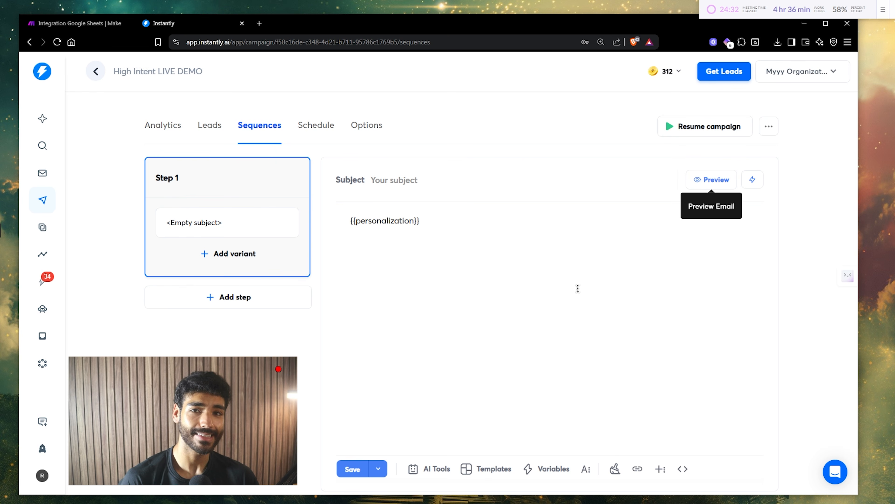
click(385, 260)
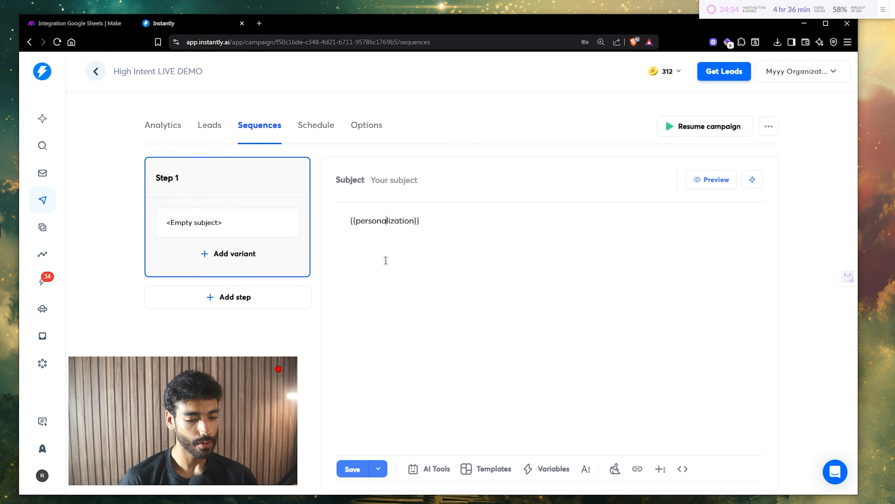
click(276, 295)
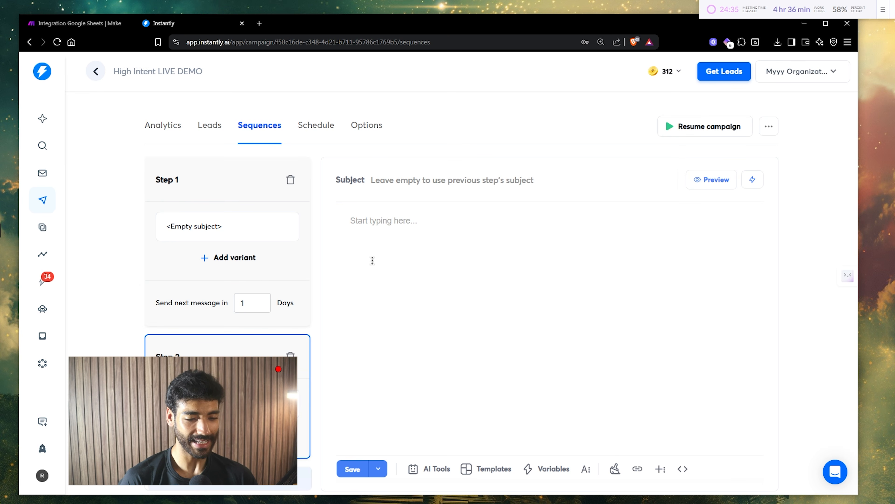
- Preview how the Step 1 email renders
click(209, 191)
click(693, 184)
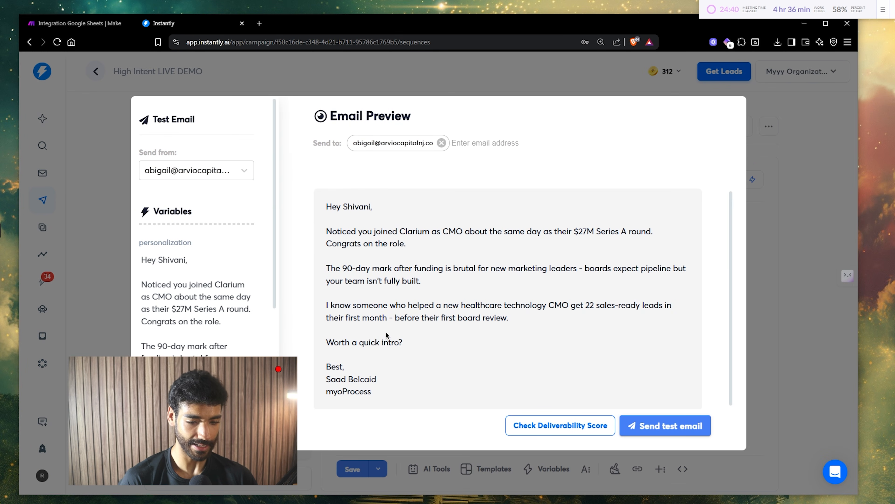
click(781, 276)
- Write Step 2: 'Hey {{firstName}} Following up on my last email, is this worth your time?', signed off with 'Sent from my iPhone', and save
click(436, 259)
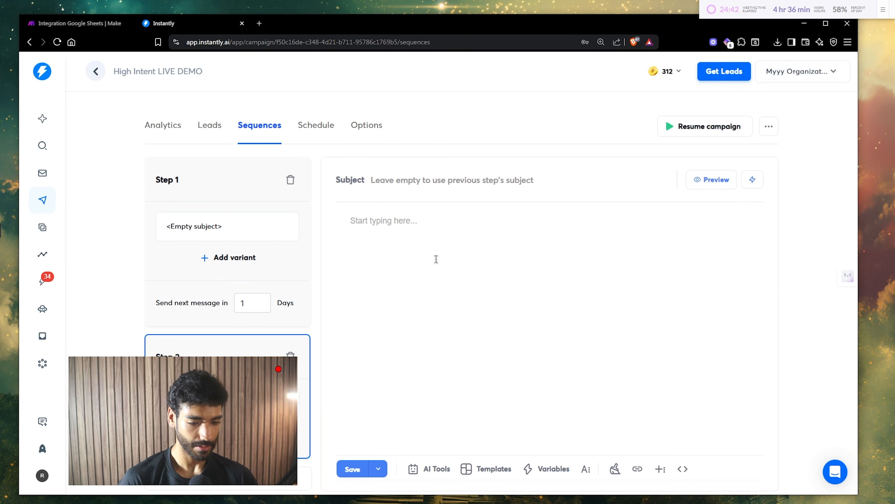
text(Hey {{fi)
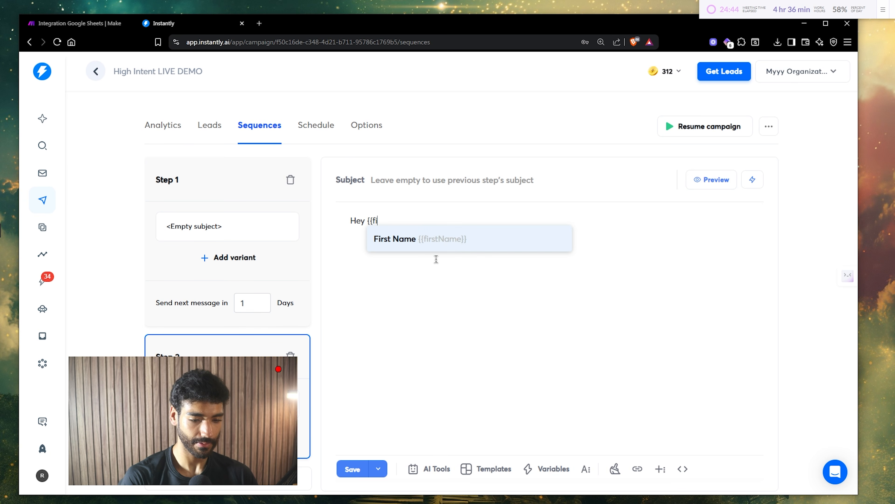
text(rstName}} Foll)
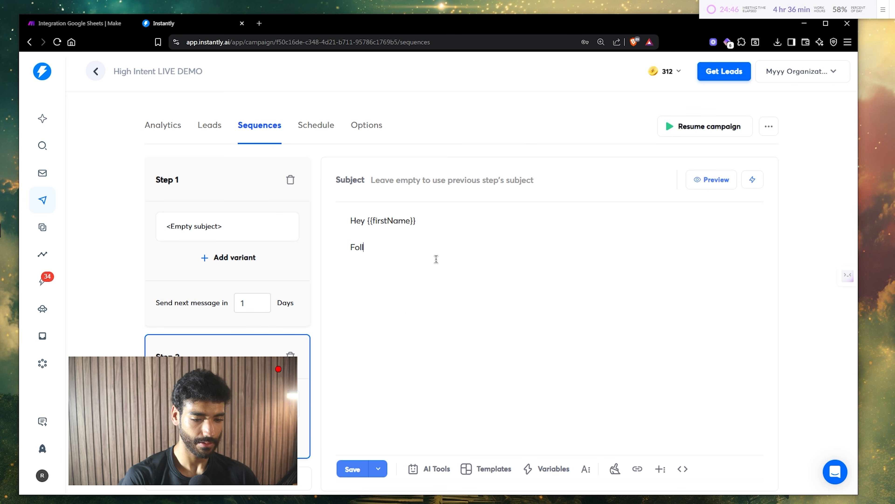
text(owing up on my las)
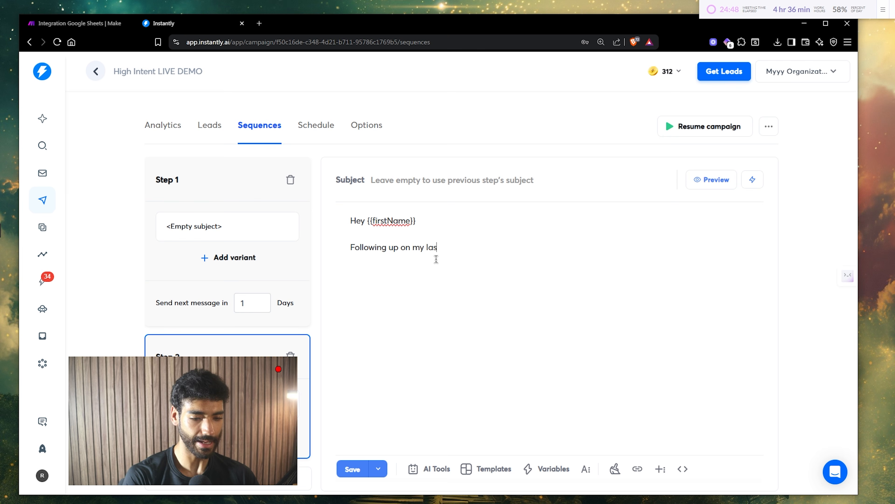
text(t email,)
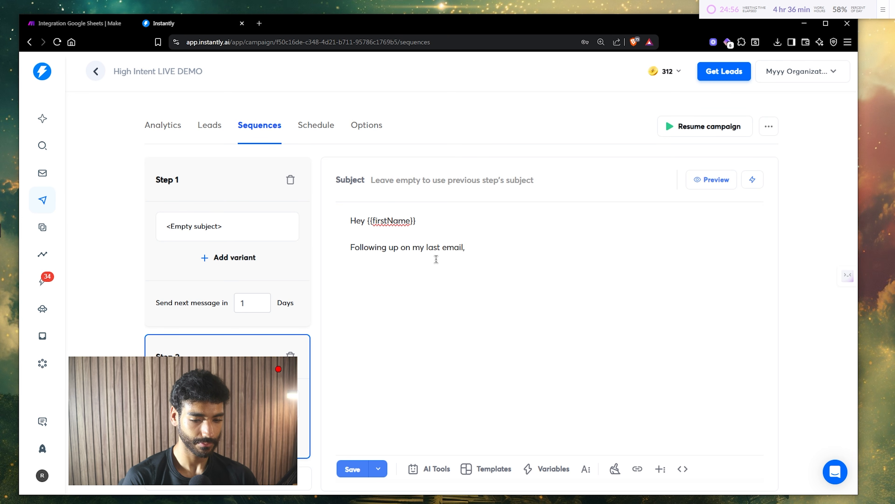
text(is this wor)
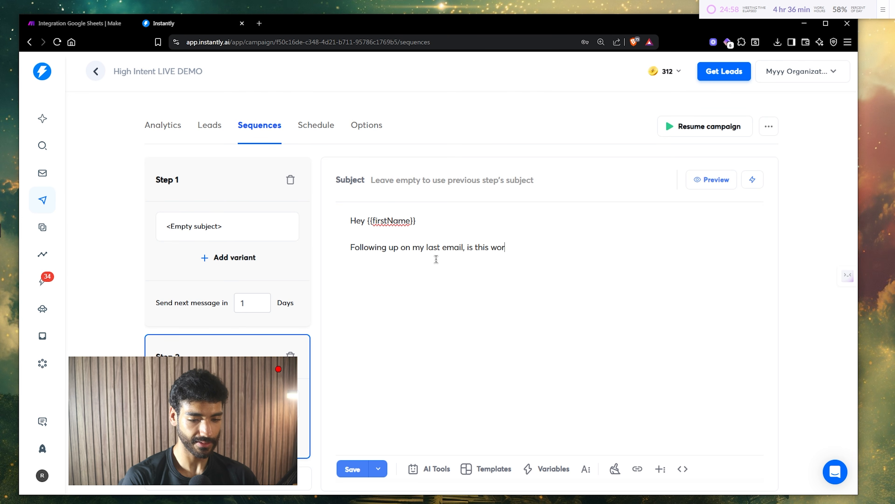
text(th your time?  )
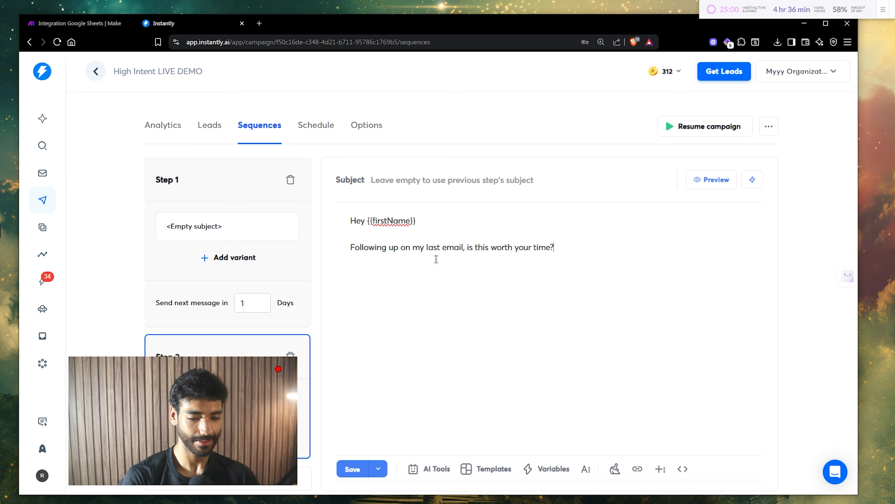
text(Saad)
key(ctrl+s)
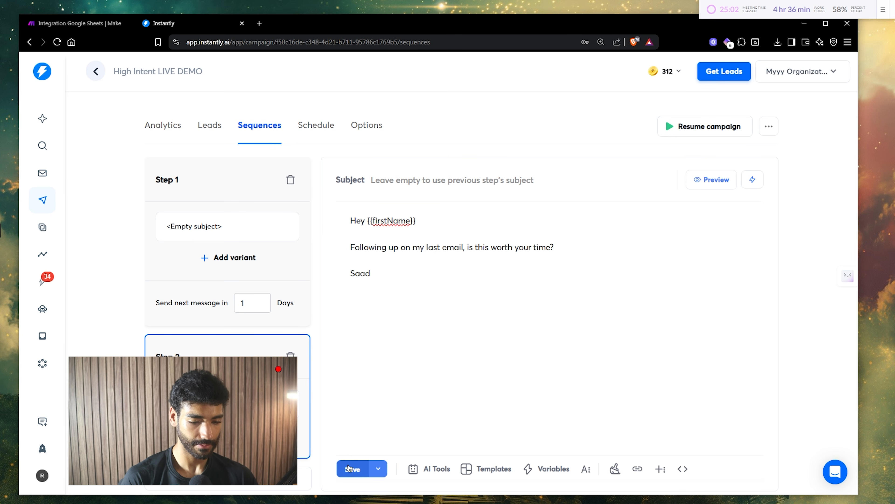
click(728, 185)
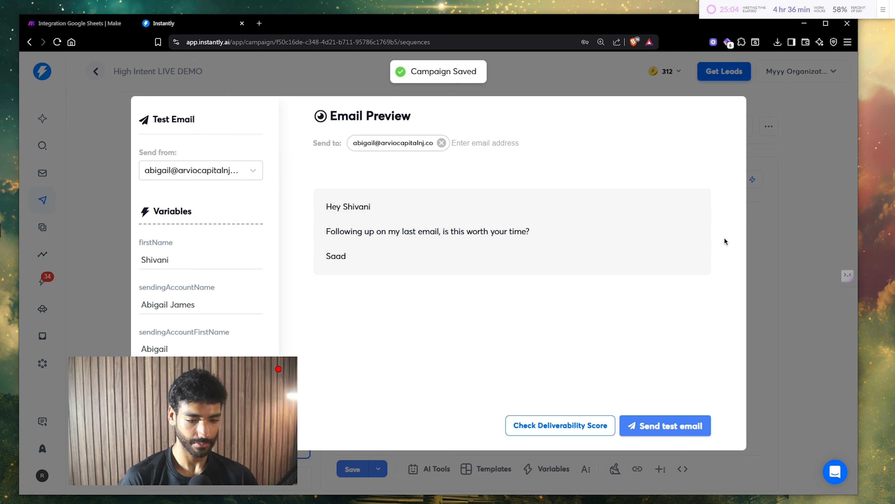
click(794, 250)
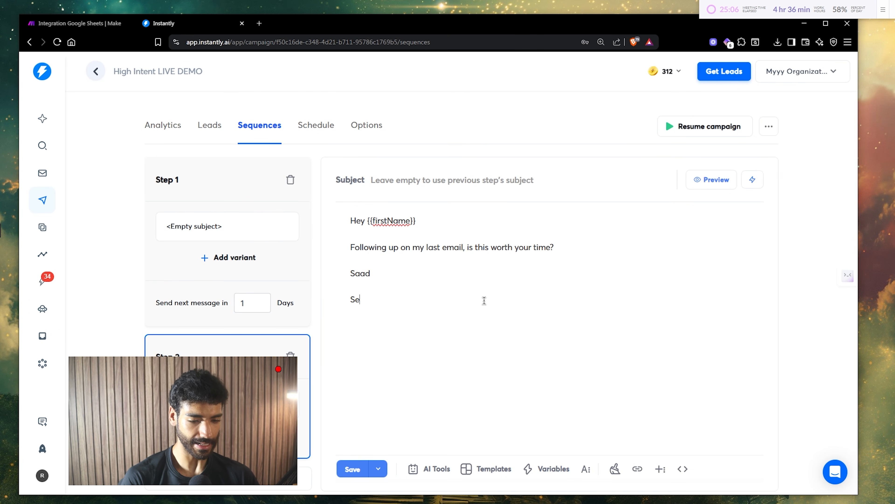
text(nt from my iPhoe)
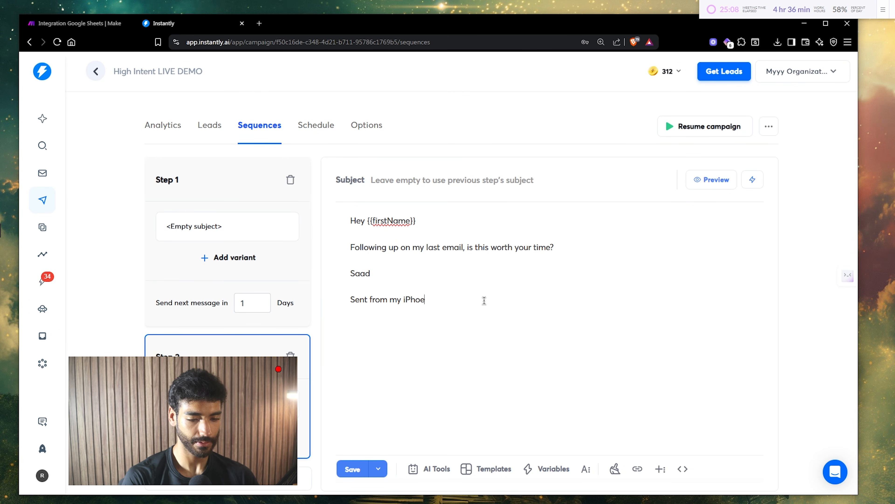
key(BackSpace)
text(ne)
click(353, 469)
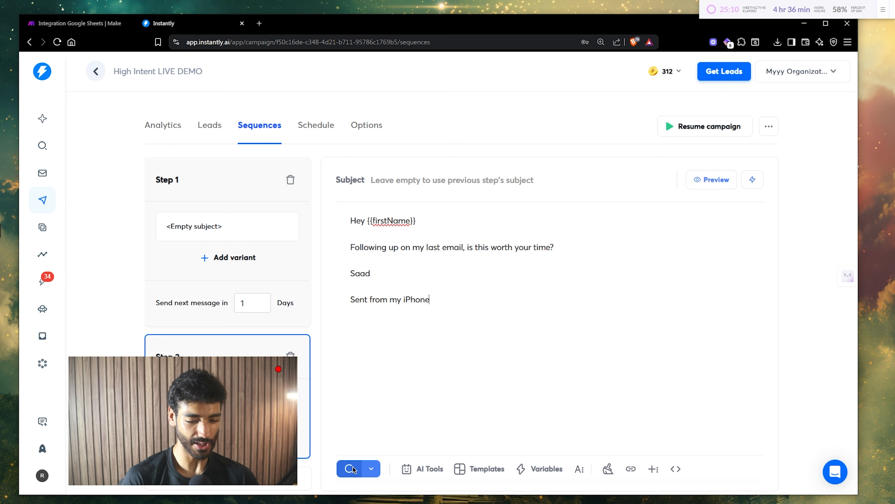
scroll(398, 304, down, 1)
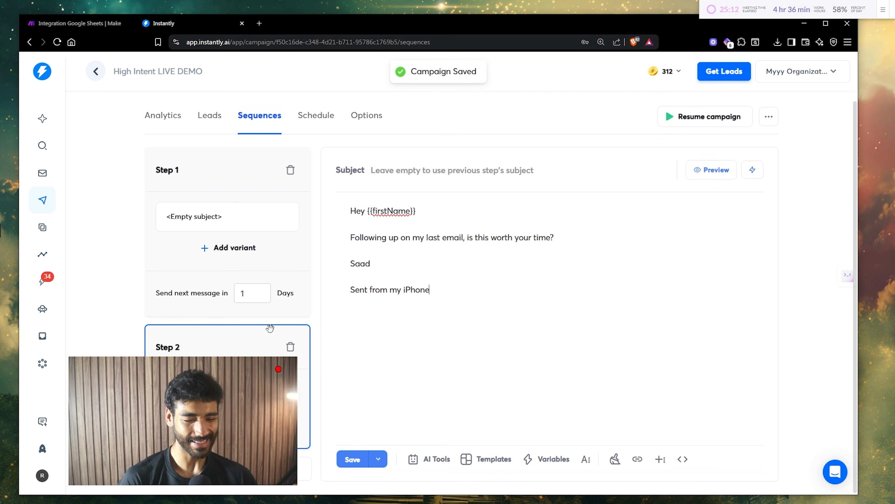
- Give Step 1 the subject '{{firstName}}, quick help', save, and check it in preview
click(219, 173)
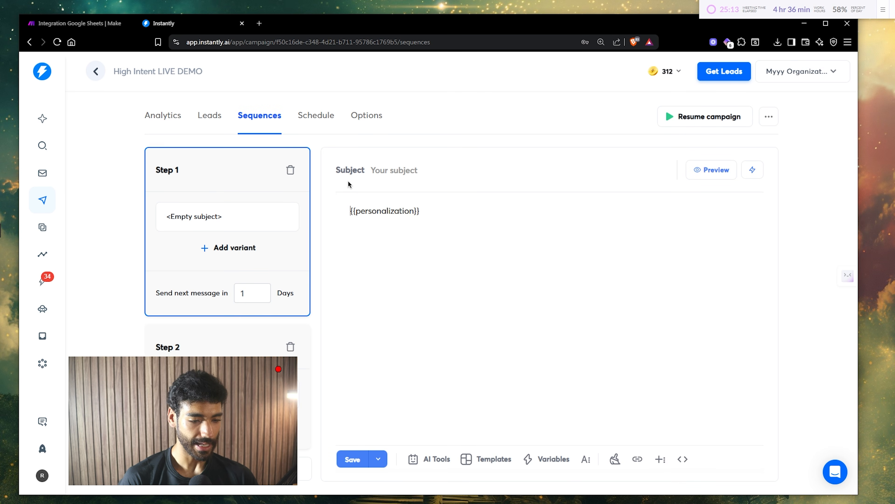
click(406, 168)
text({{firstName}})
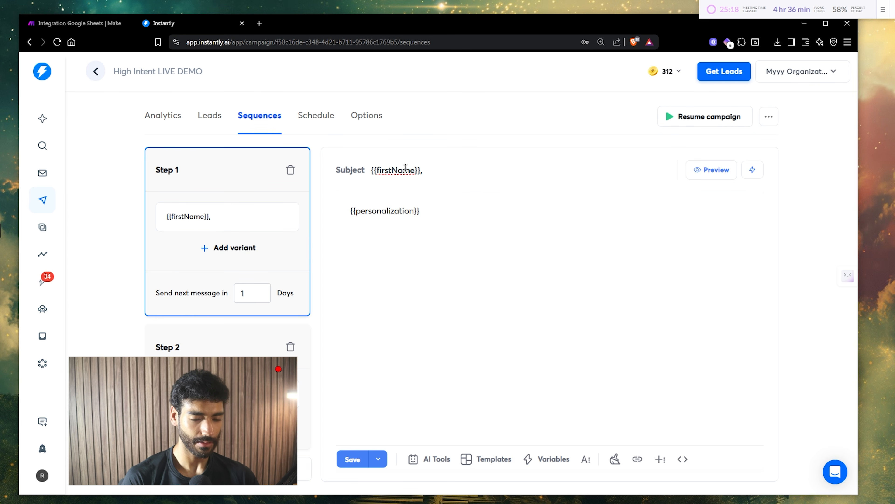
text(, quick hep)
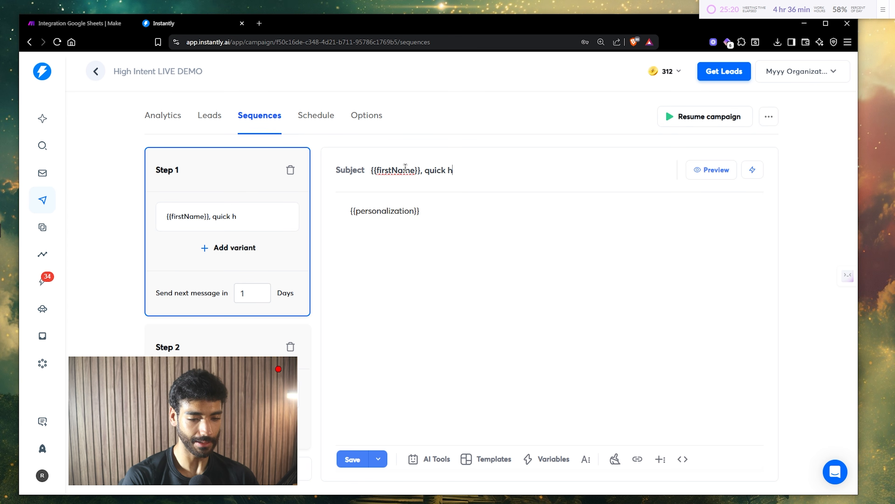
key(BackSpace)
text(lp)
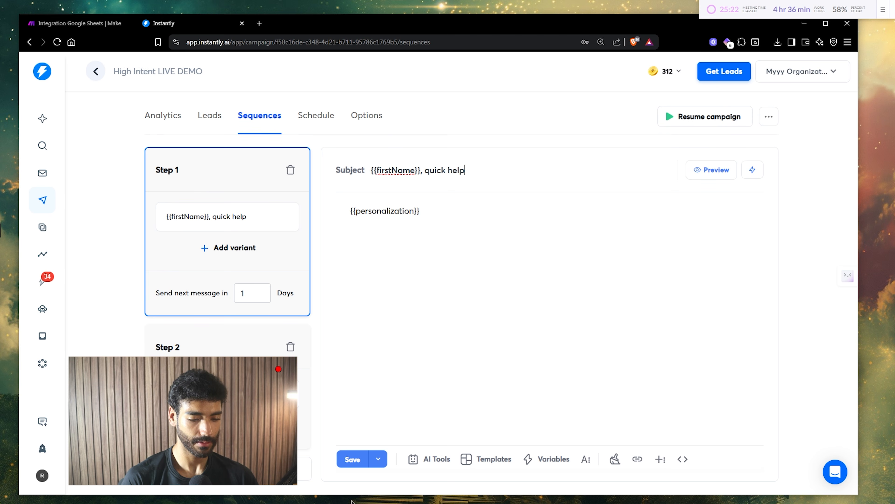
click(353, 458)
click(701, 170)
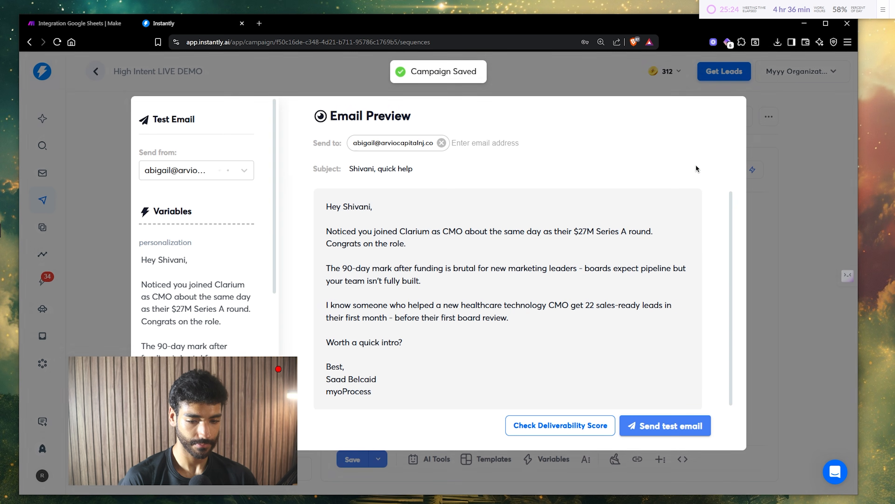
click(778, 233)
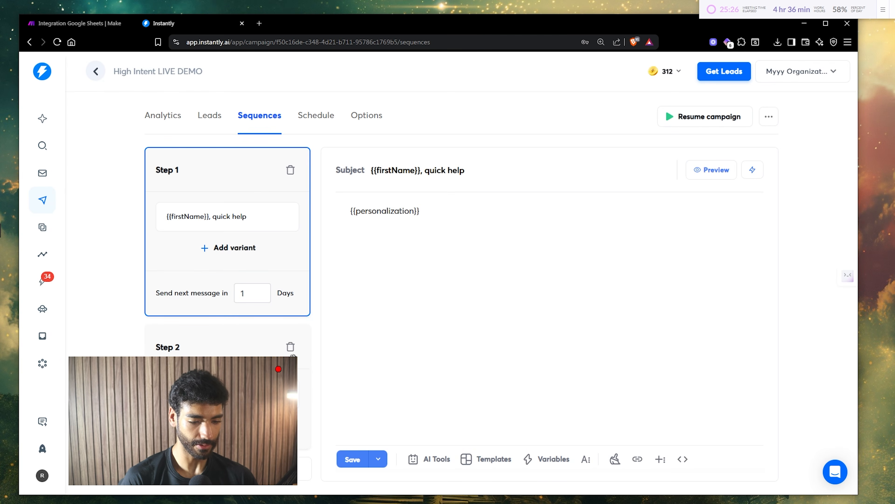
- Add a third step: 'Hey {{firstName}}, I'll stop messaging you…', wishing luck at {{companyName}}, with sign-off and 'Sent from my iPhone'
click(228, 468)
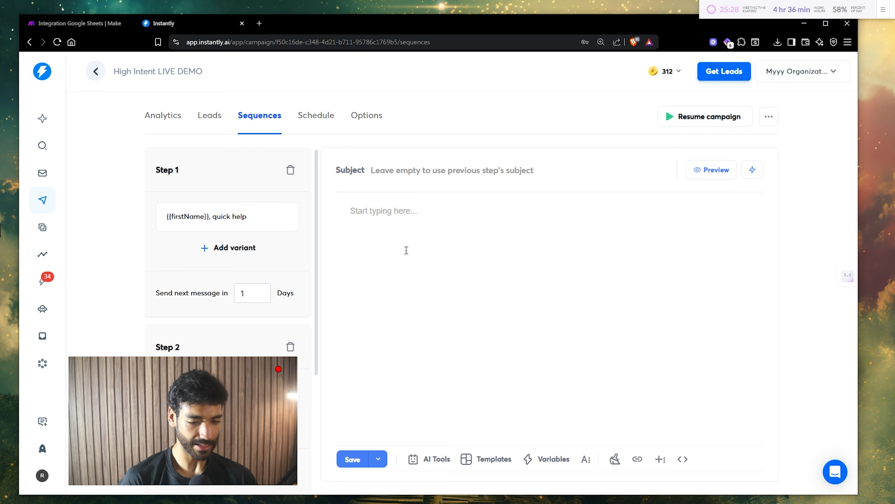
text(Hey {{fi)
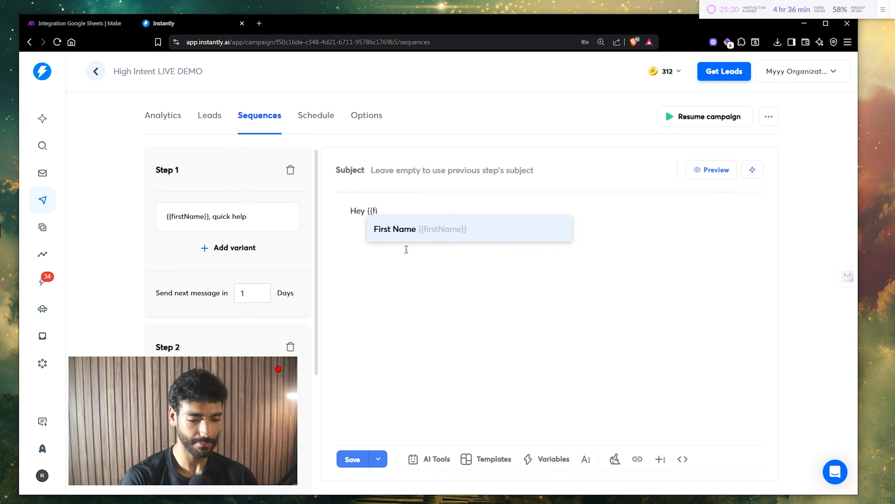
key(Return)
text(,)
key(Return)
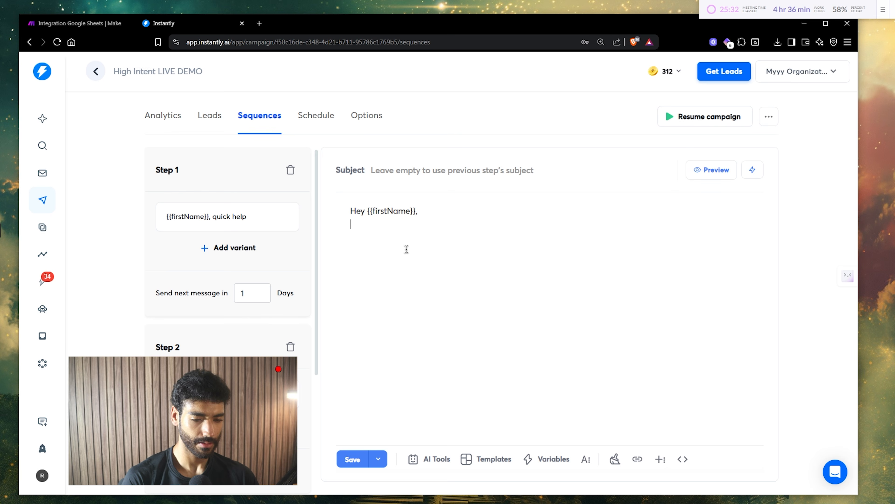
text(I'll stop messaging yo)
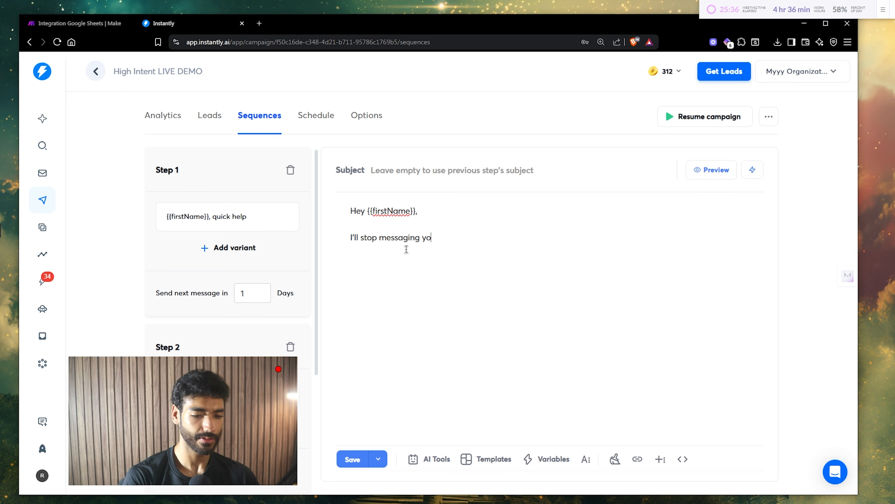
text(u, if)
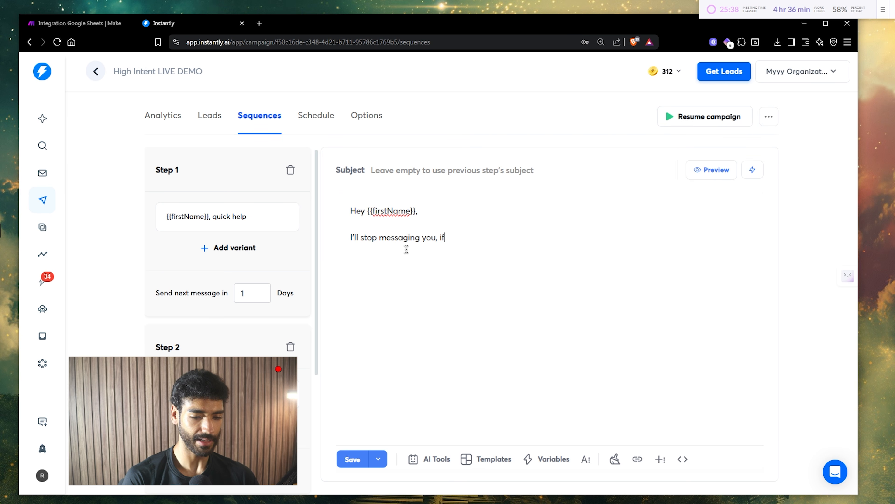
text( ever pri)
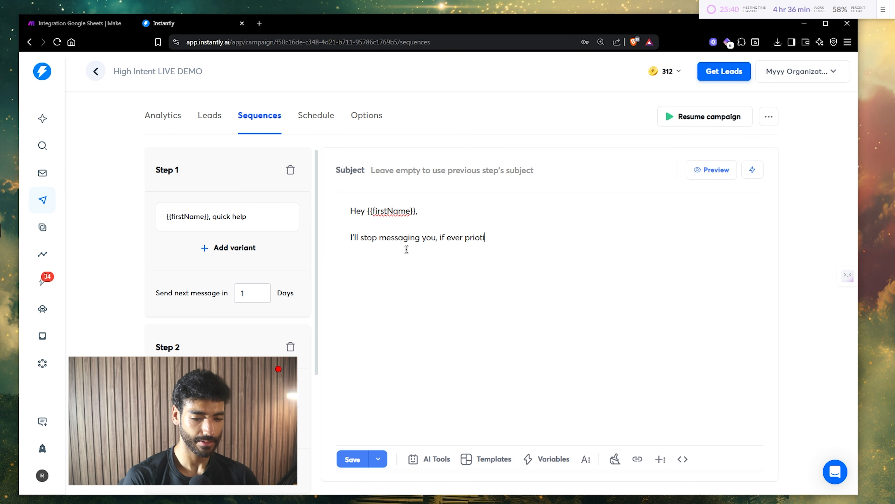
text(orities ch)
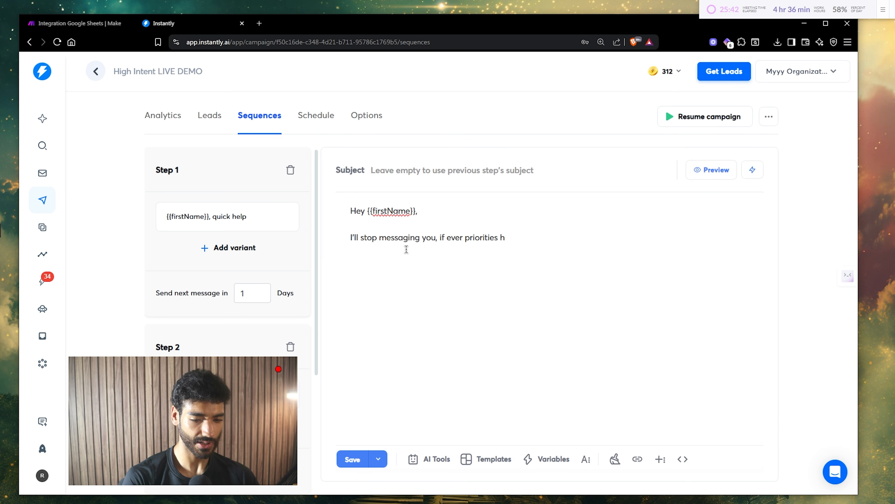
key(BackSpace)
text(change, let)
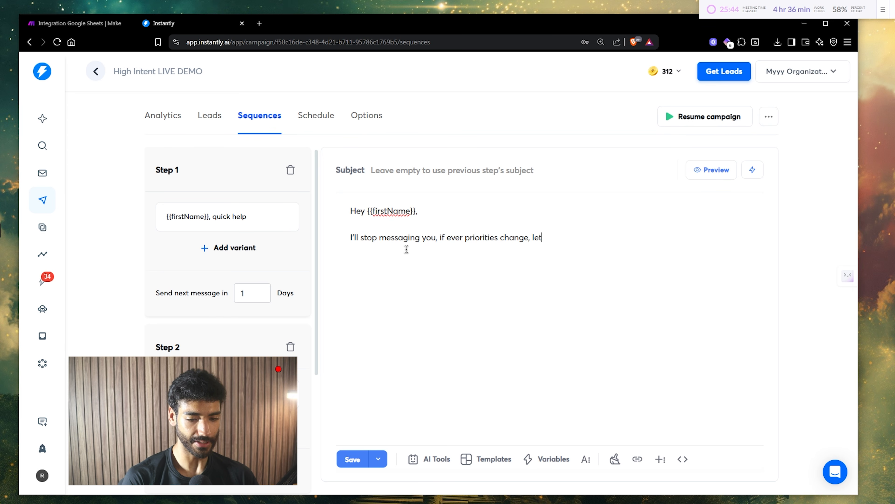
text( me kn)
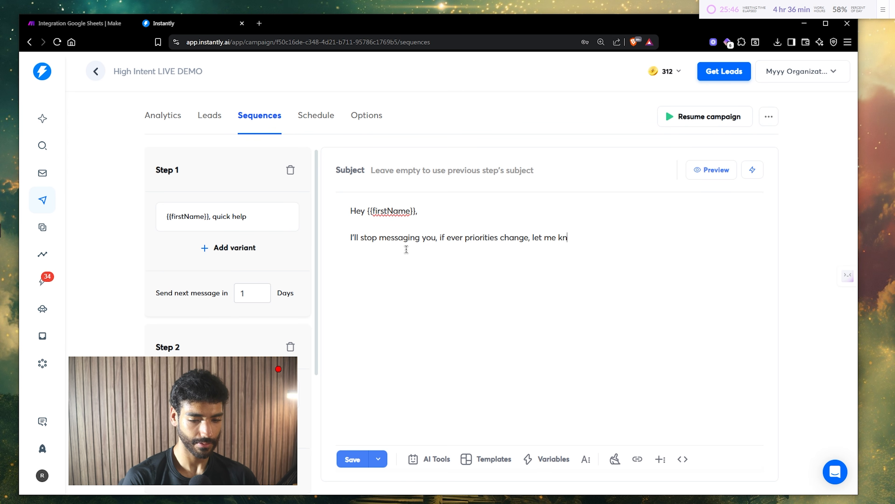
text(ow!)
key(Return)
text(Best of lu)
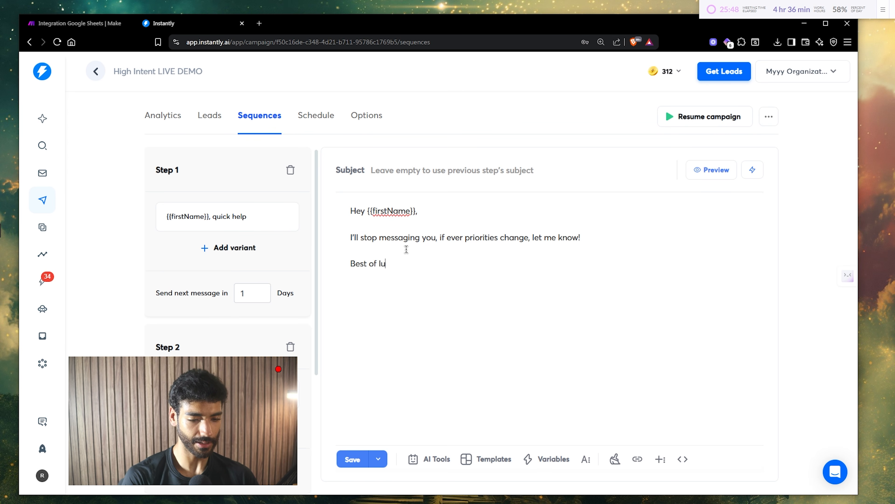
text(ck with the new rol)
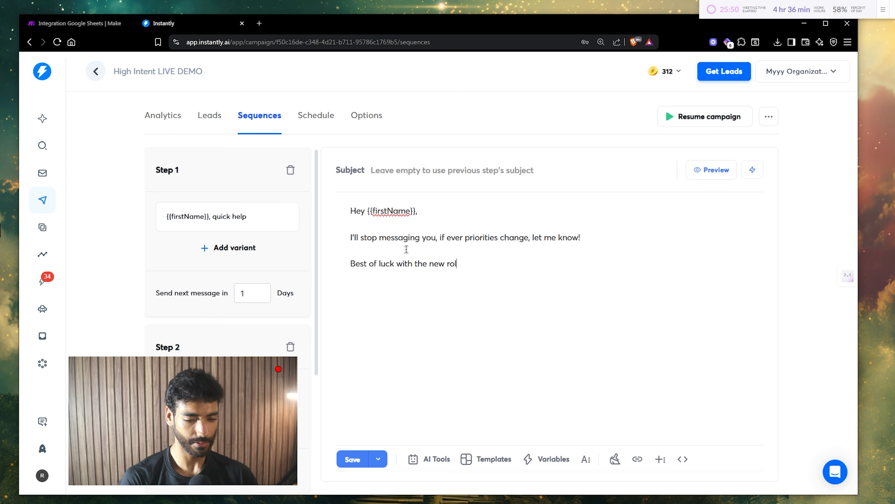
text(e and )
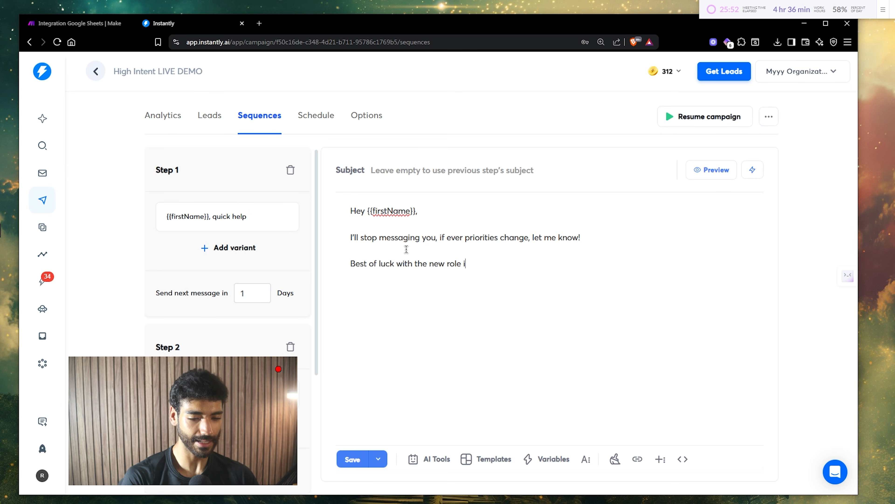
text(n {{)
key(Down)
key(Down)
key(Return)
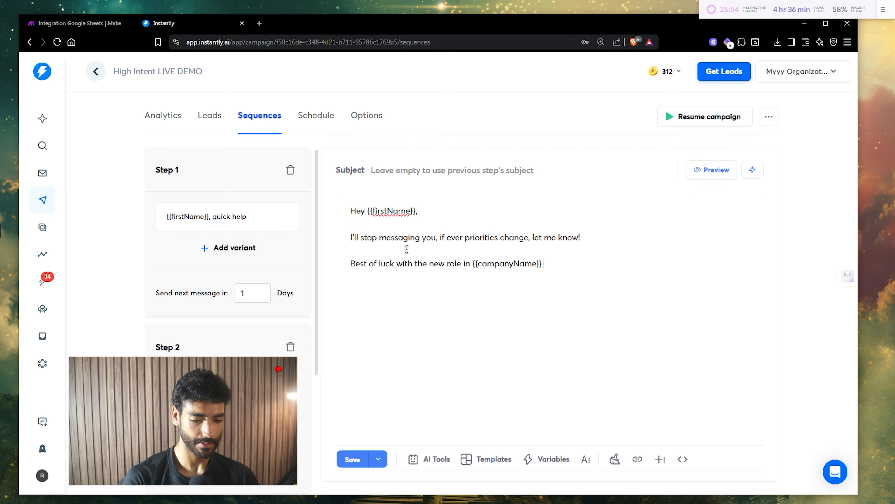
text(! )
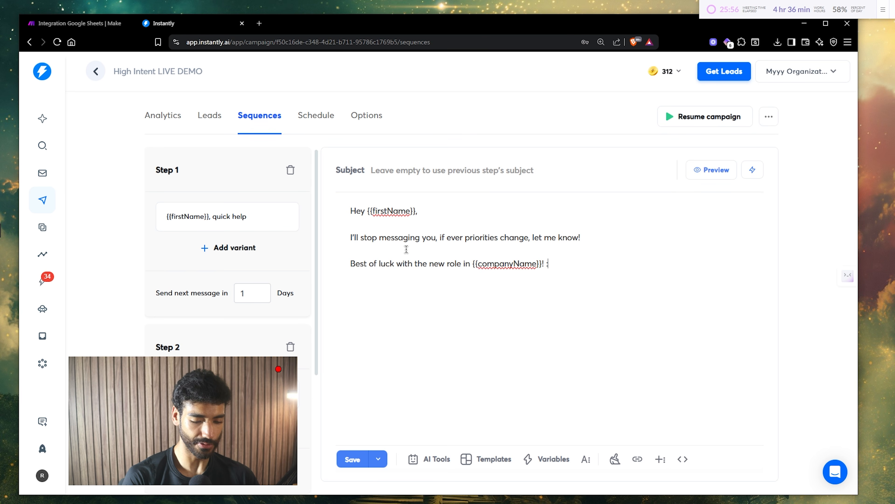
text(:))
key(Return)
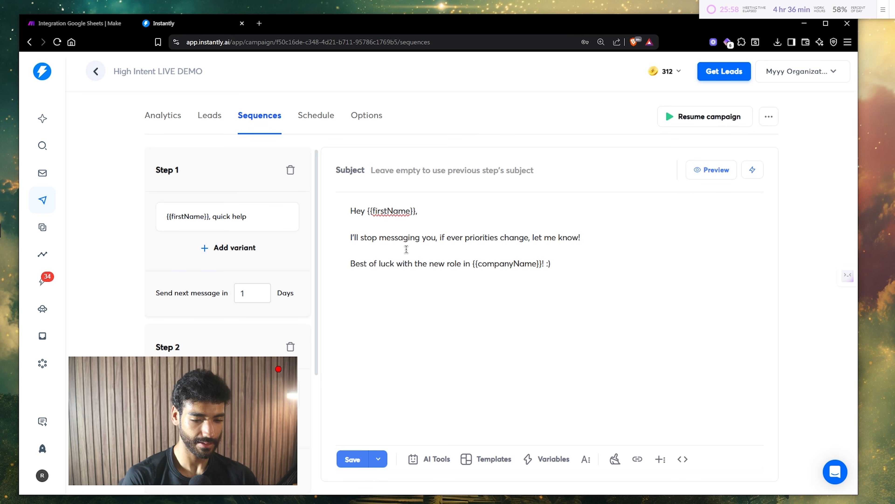
text(Thanks, Saad  Se)
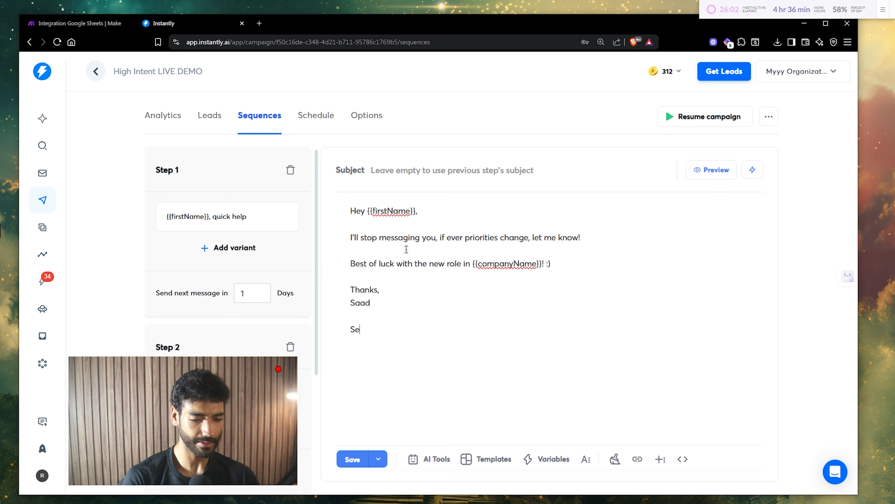
text(nt from my iPhone)
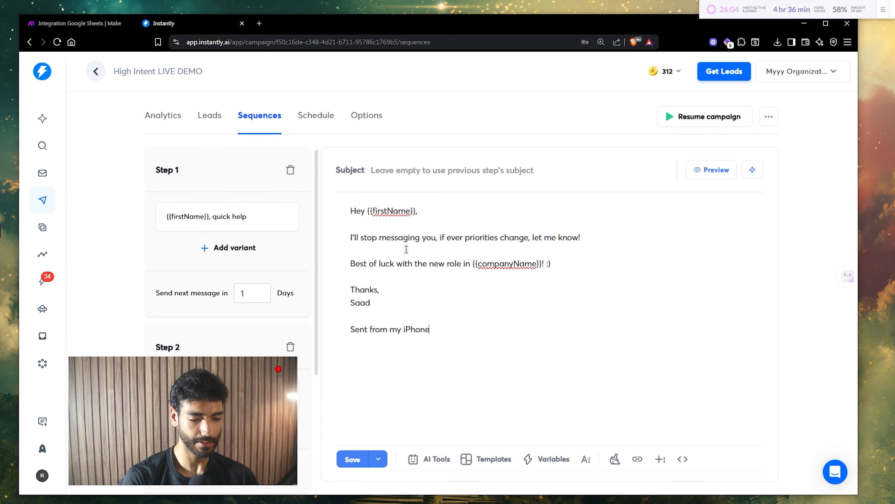
- Save the breakup email and check it in preview with real prospect values
click(352, 459)
click(716, 170)
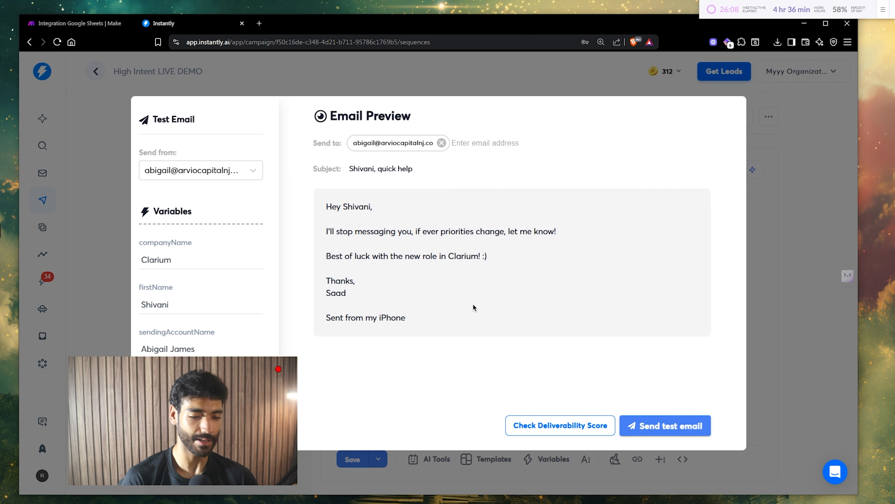
drag(492, 312, 242, 231)
click(675, 187)
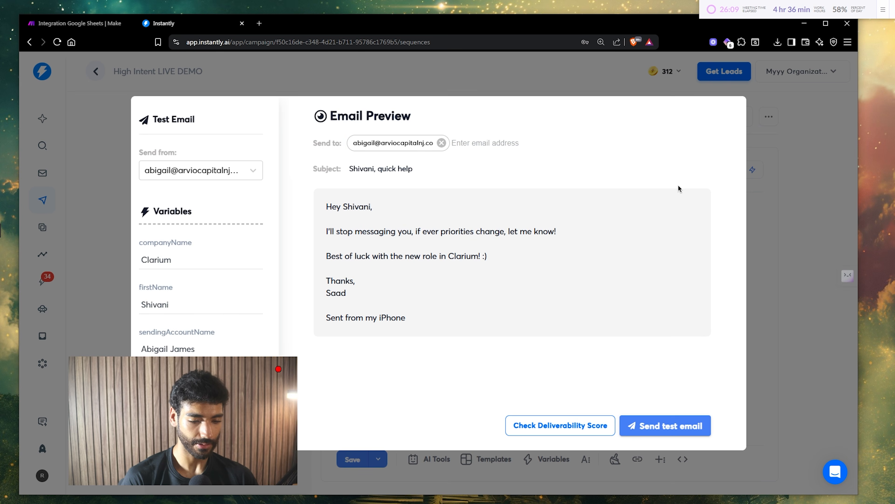
click(815, 198)
click(325, 119)
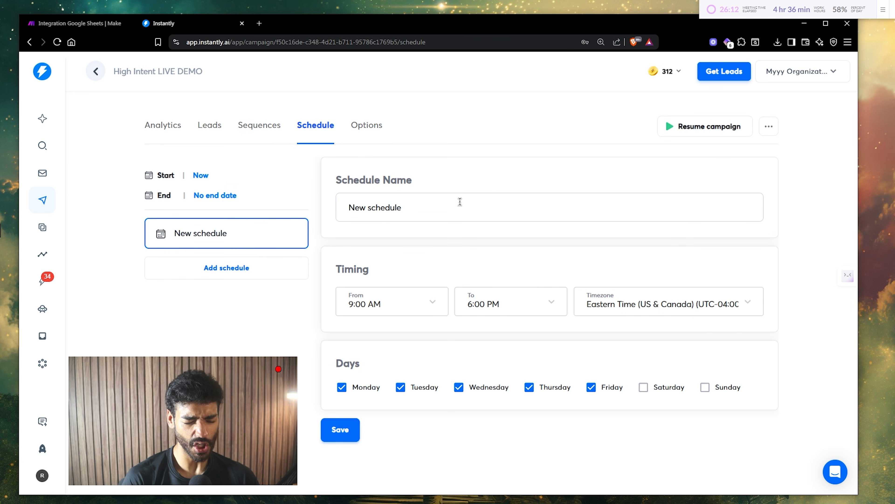
- Schedule sending Monday–Saturday from 7:00 AM to 7:00 PM Eastern Time and save
click(644, 387)
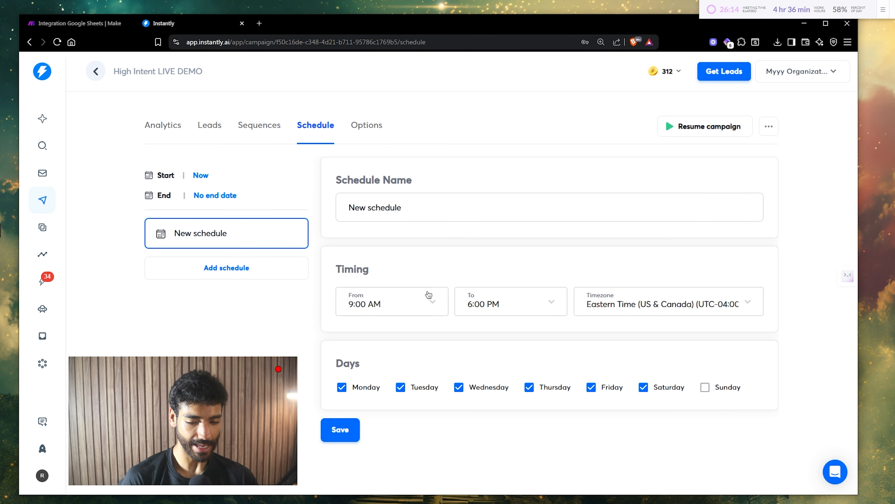
click(419, 301)
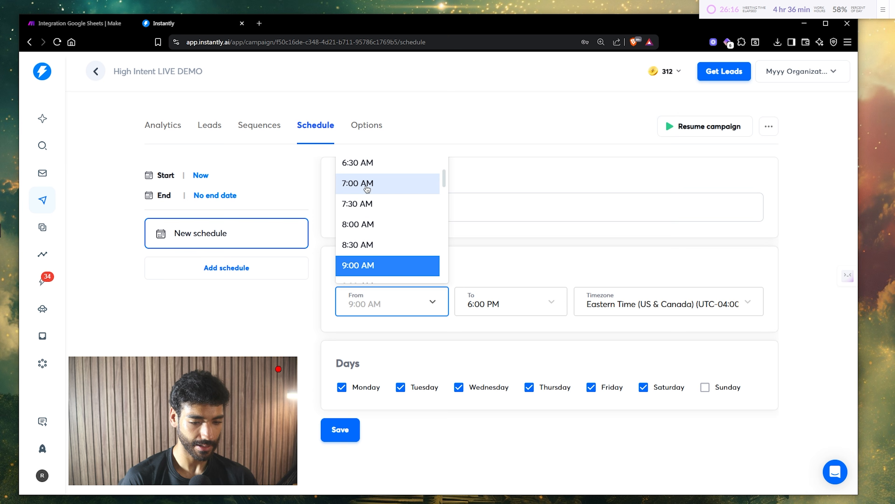
click(394, 183)
click(481, 293)
scroll(486, 243, up, 3)
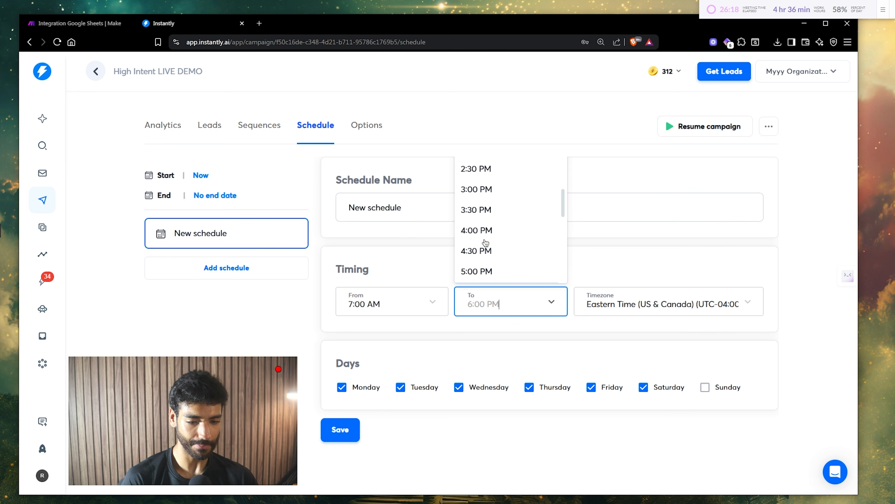
scroll(486, 242, up, 1)
scroll(486, 242, down, 6)
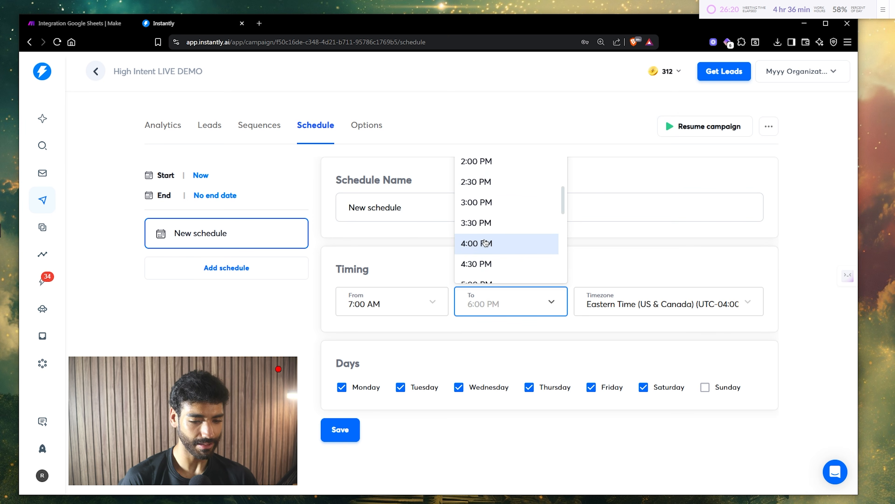
scroll(486, 242, down, 4)
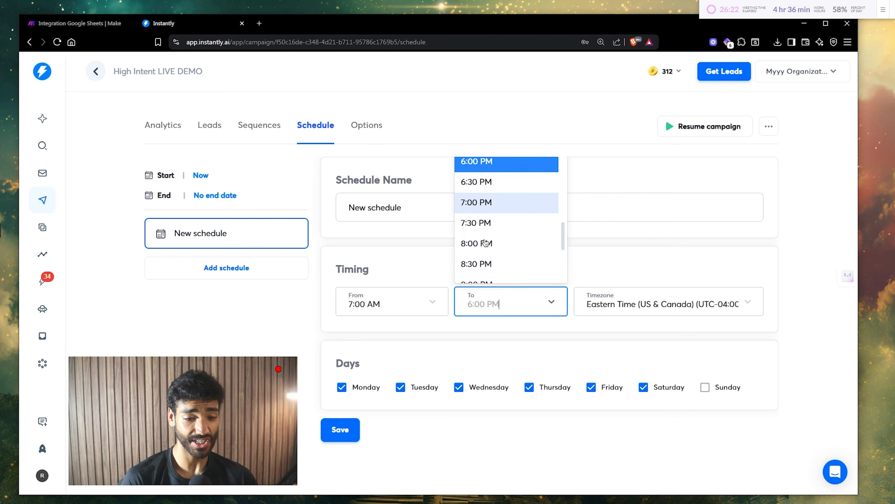
scroll(486, 242, up, 3)
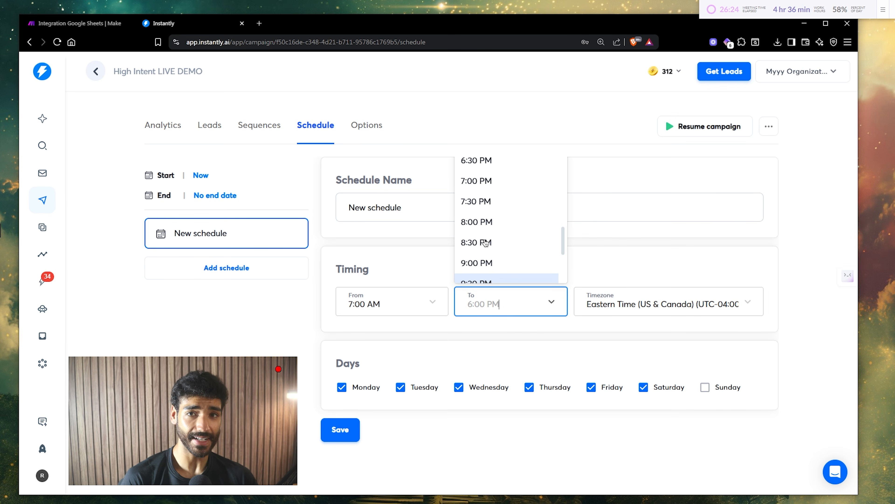
scroll(485, 243, up, 3)
click(483, 248)
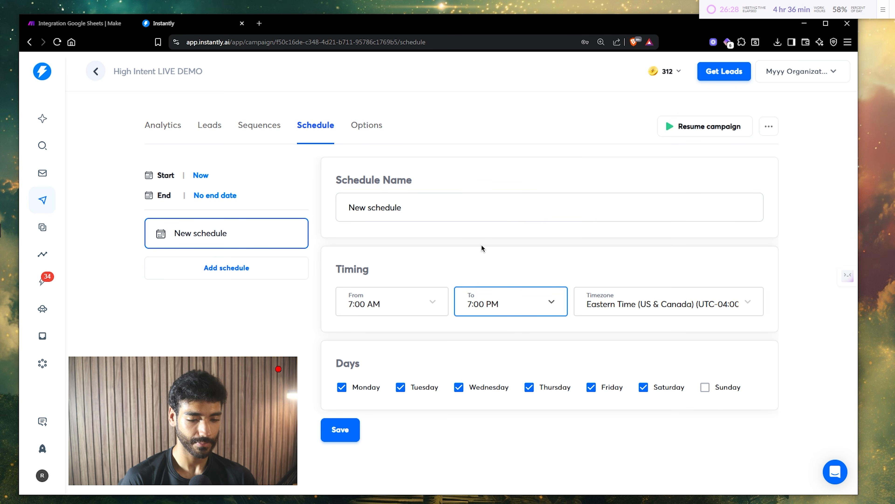
click(331, 433)
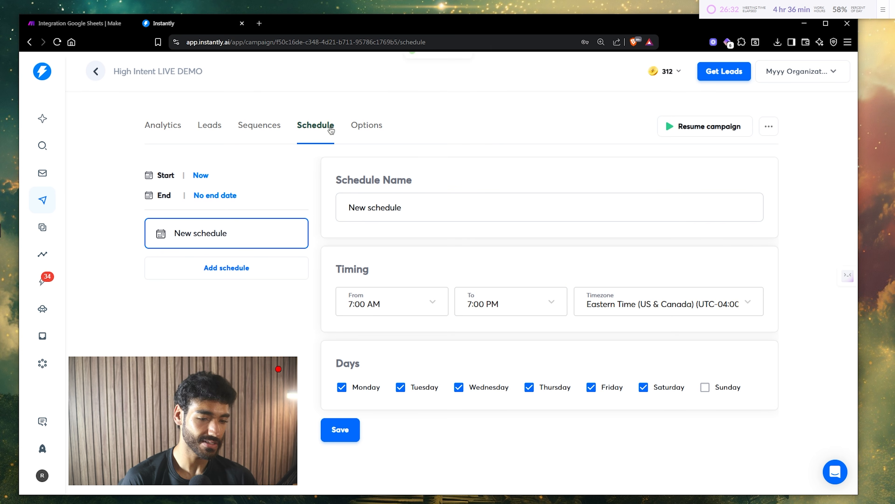
- In campaign options, prioritize new leads over follow-ups and enable provider matching
click(357, 129)
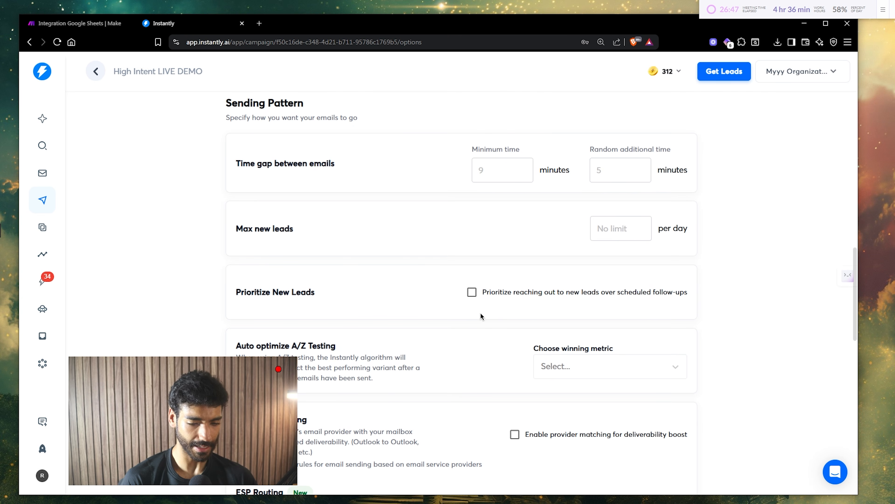
click(473, 292)
scroll(606, 336, down, 5)
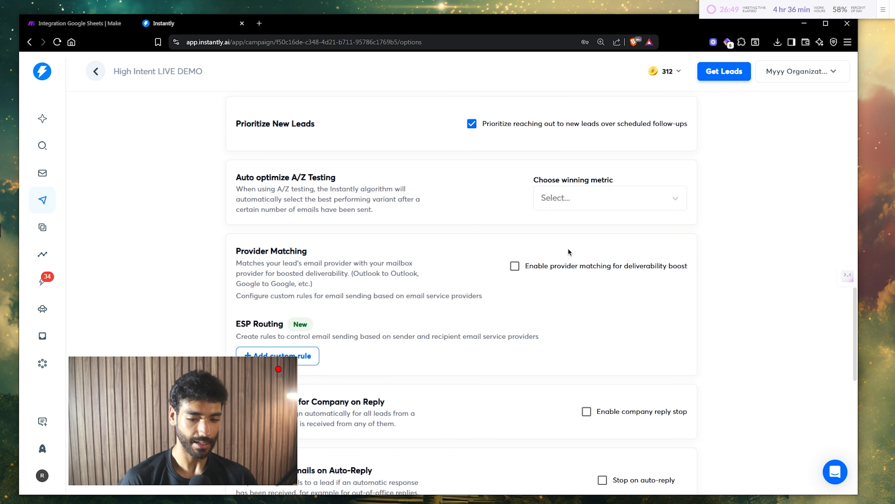
click(556, 267)
- Launch the High Intent LIVE DEMO campaign and confirm publishing it
scroll(557, 267, down, 5)
scroll(464, 311, down, 8)
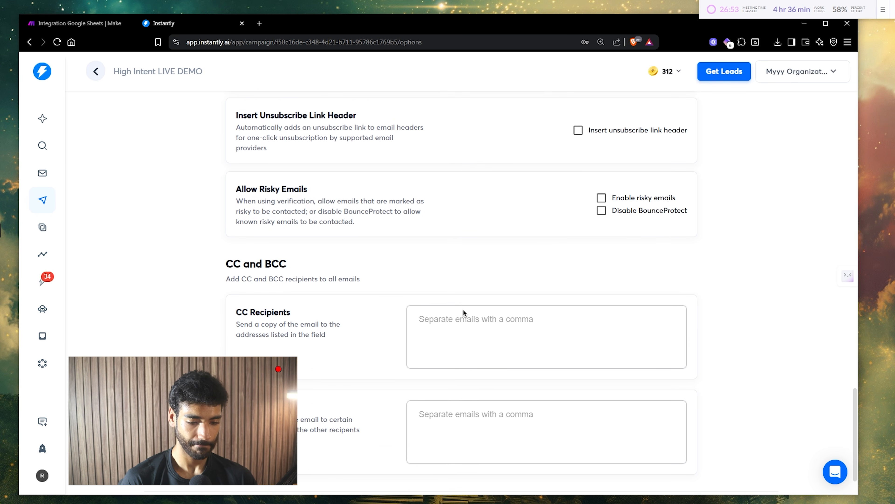
scroll(463, 309, down, 2)
click(498, 465)
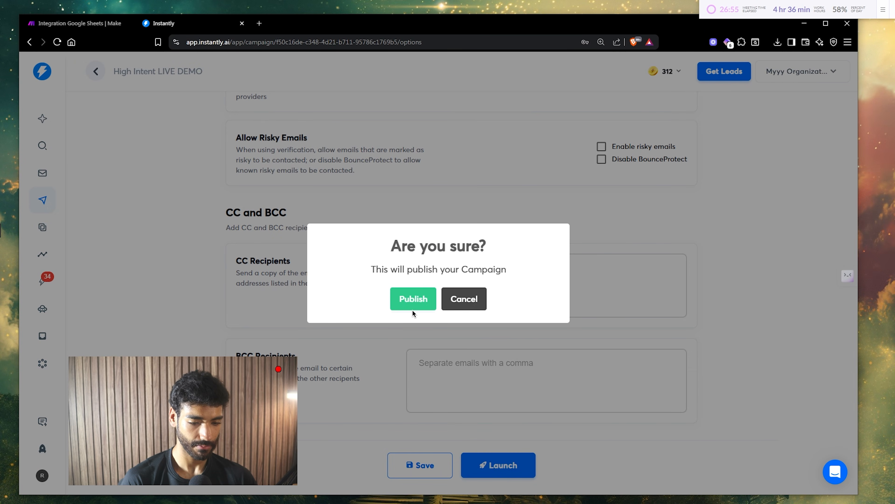
click(413, 299)
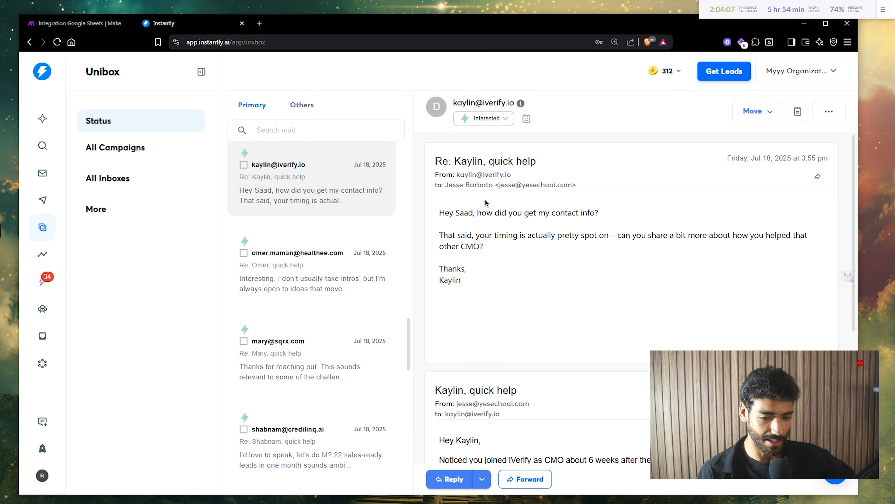
- Read the iVerify prospect's interested reply thread and select the iverify.io domain in the recipient address
drag(467, 157, 494, 157)
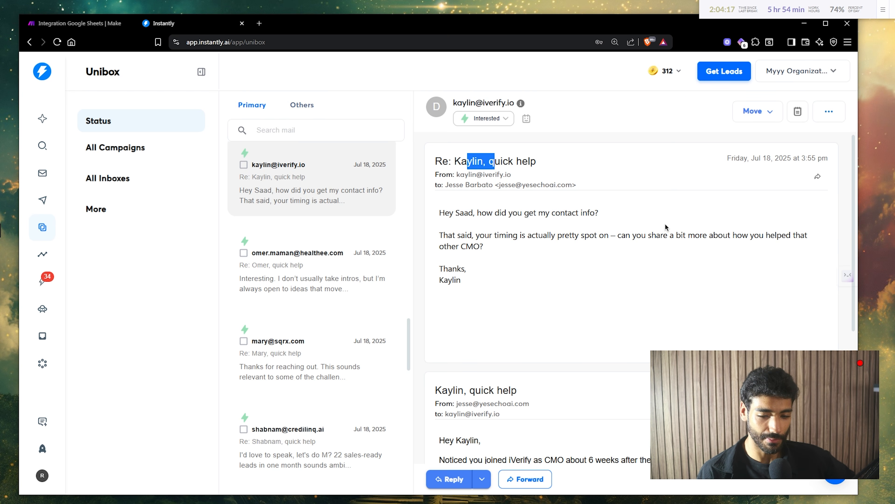
scroll(554, 244, down, 1)
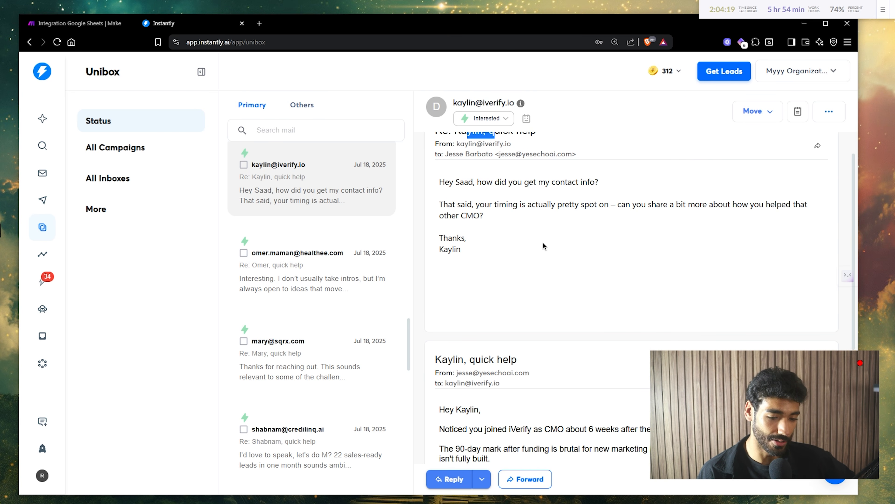
scroll(480, 208, up, 1)
click(478, 164)
scroll(600, 388, down, 3)
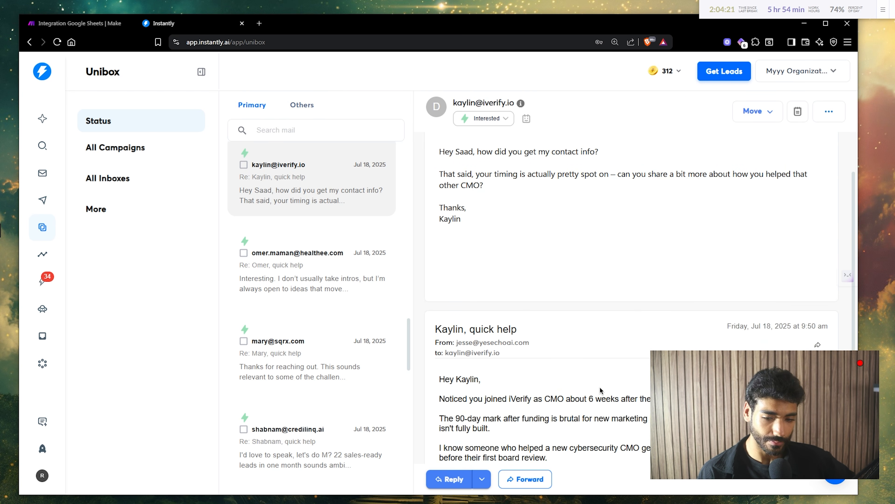
scroll(585, 405, down, 1)
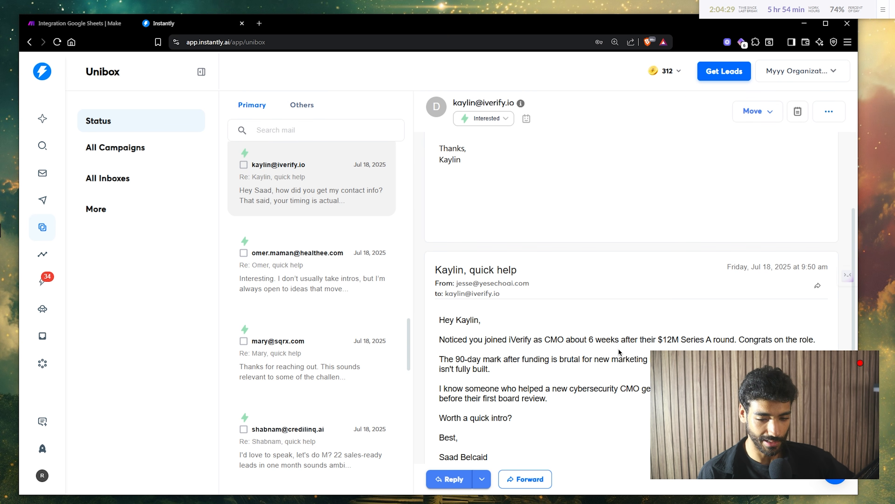
scroll(620, 351, up, 5)
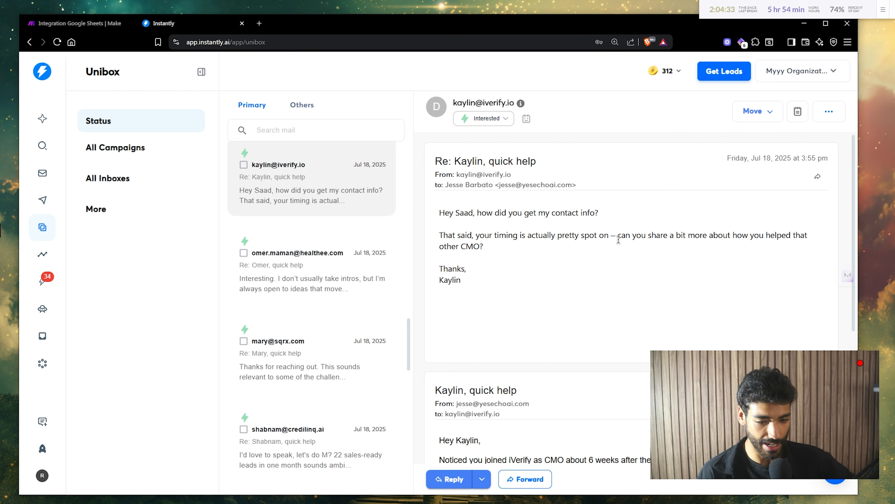
drag(516, 414, 468, 416)
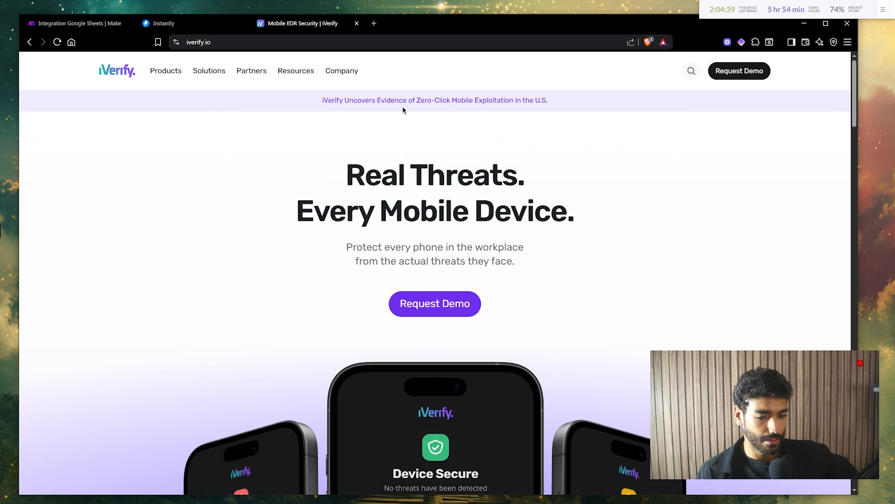
- Scroll through the iverify.io homepage to review the company
scroll(386, 166, down, 4)
scroll(385, 165, up, 3)
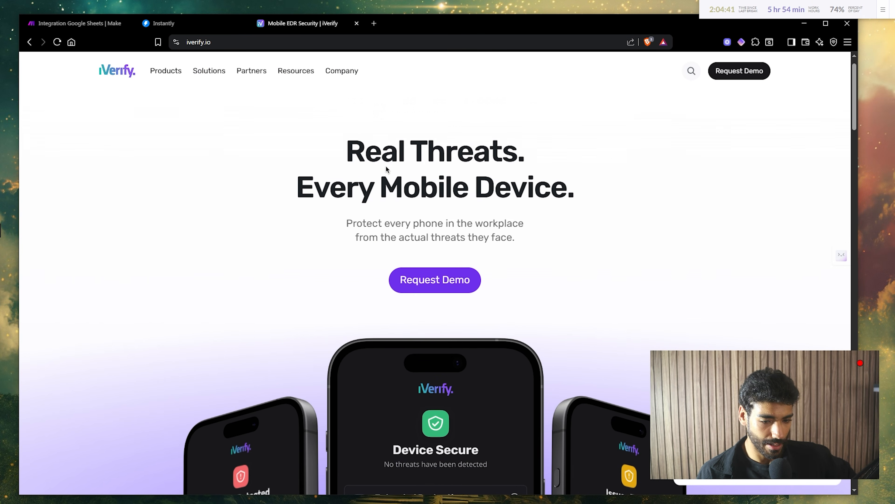
scroll(385, 166, down, 7)
scroll(386, 166, down, 10)
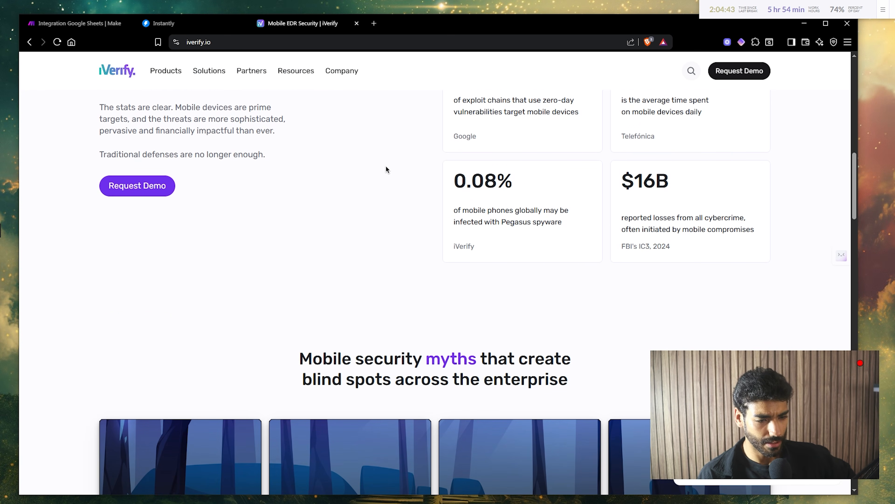
scroll(385, 165, down, 15)
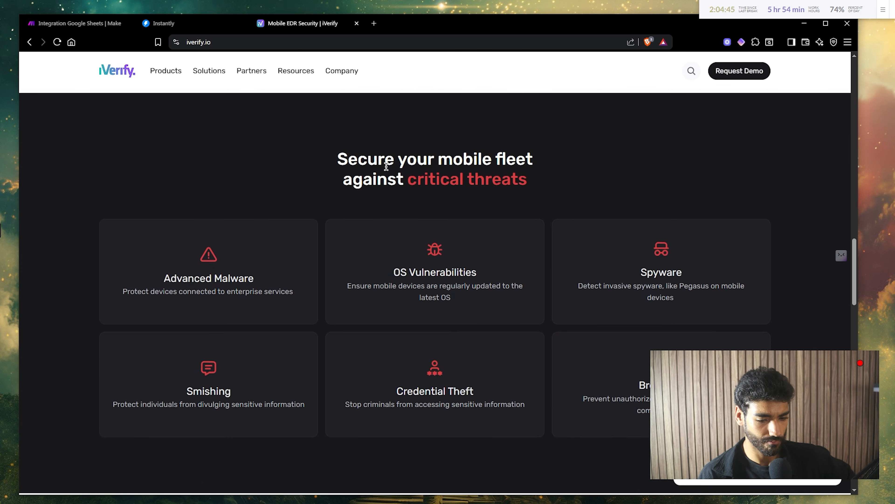
scroll(386, 166, down, 7)
scroll(385, 166, down, 3)
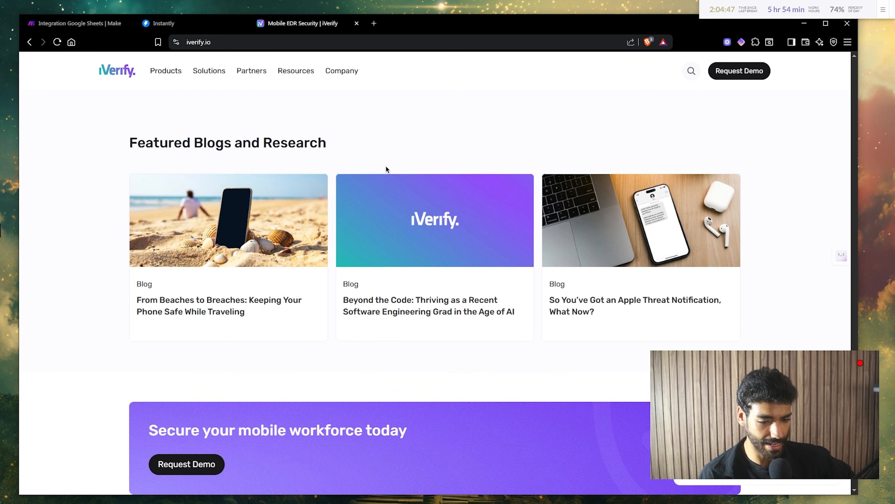
scroll(420, 287, down, 5)
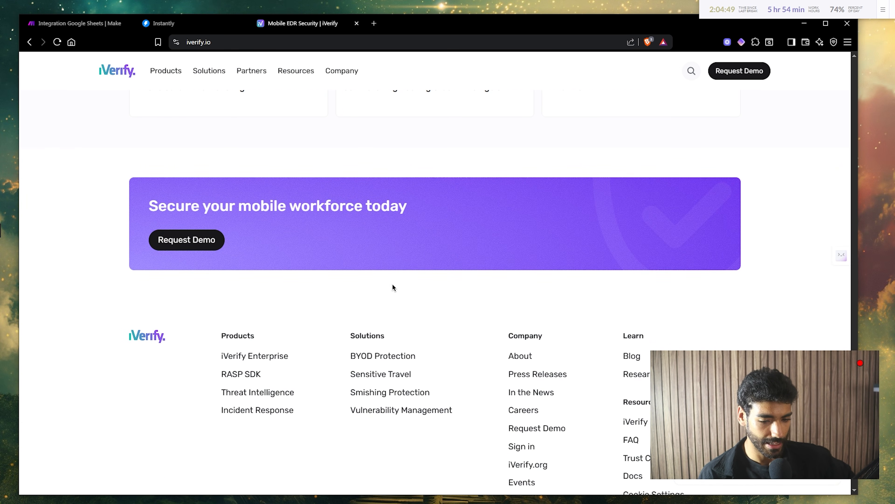
scroll(393, 286, up, 10)
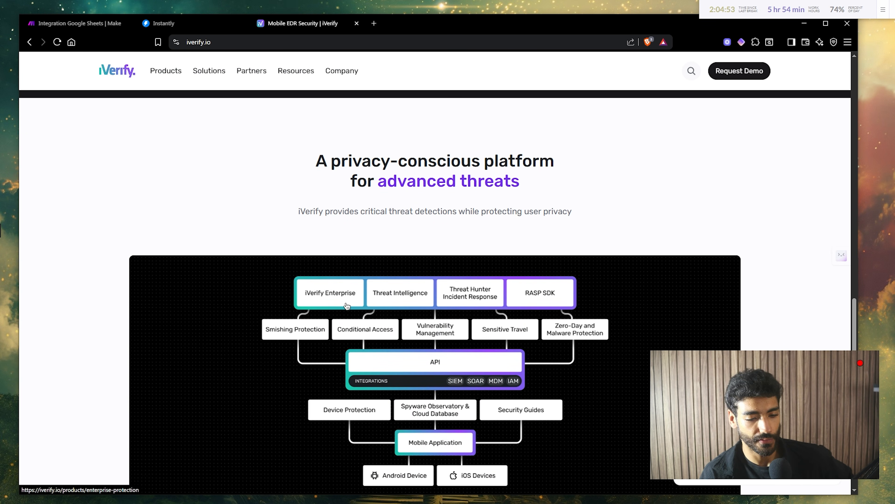
scroll(465, 353, up, 2)
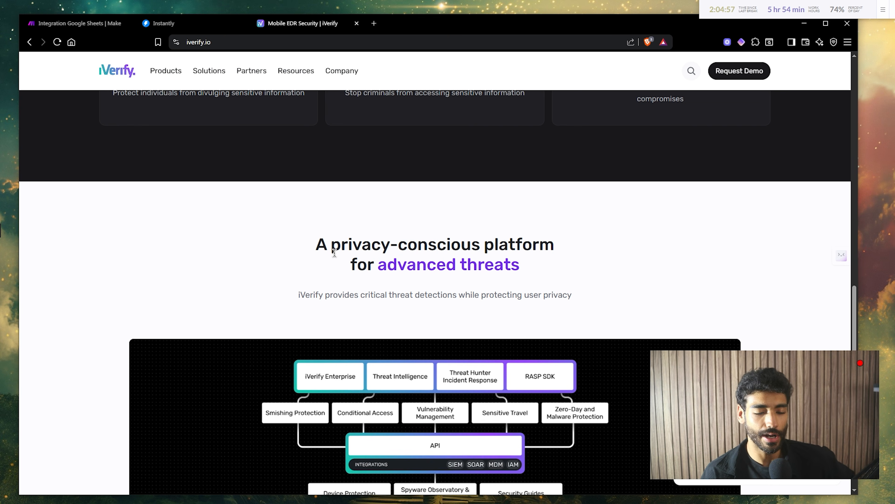
- Compare the iVerify reply in Unibox with the website, then return to the Unibox reply
click(178, 25)
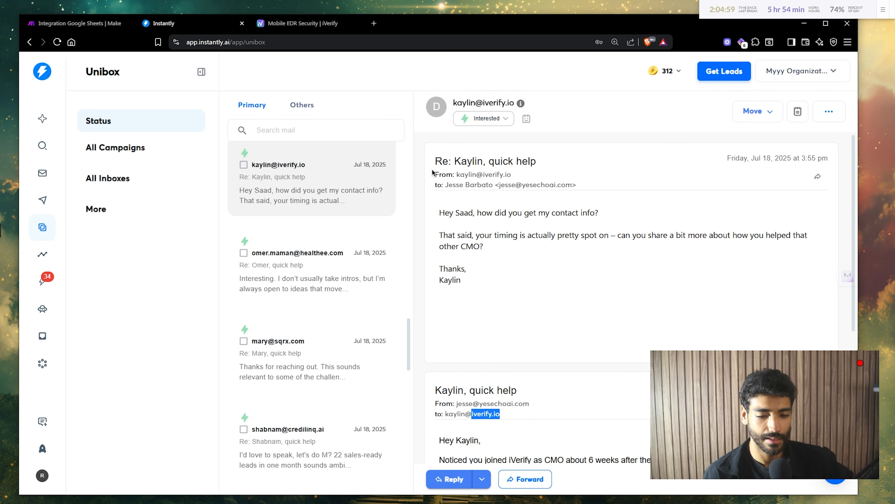
drag(484, 221, 517, 216)
click(318, 23)
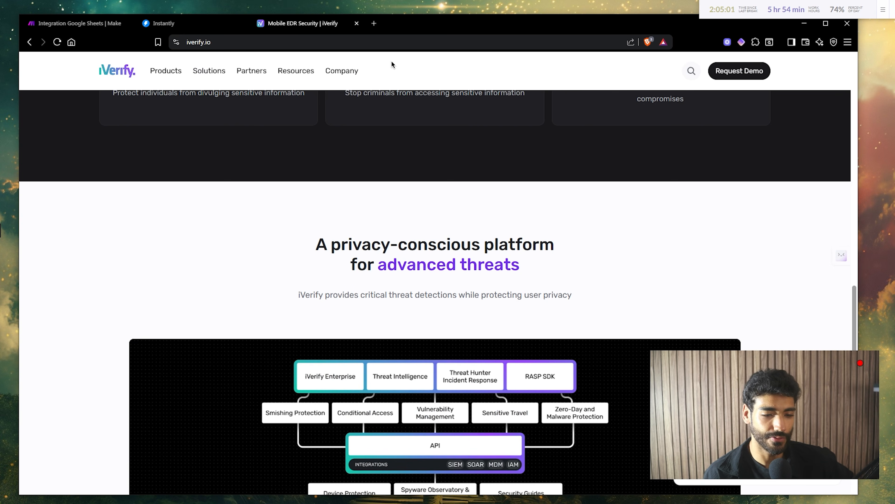
scroll(586, 260, up, 6)
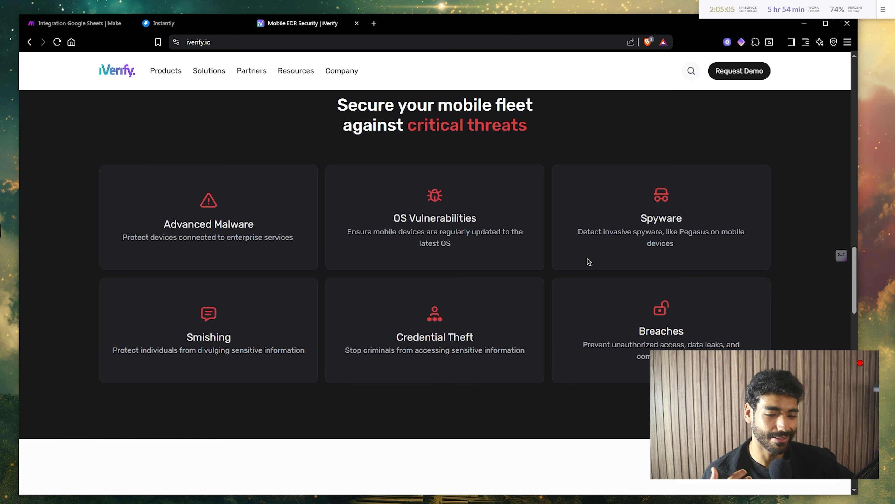
scroll(588, 261, up, 5)
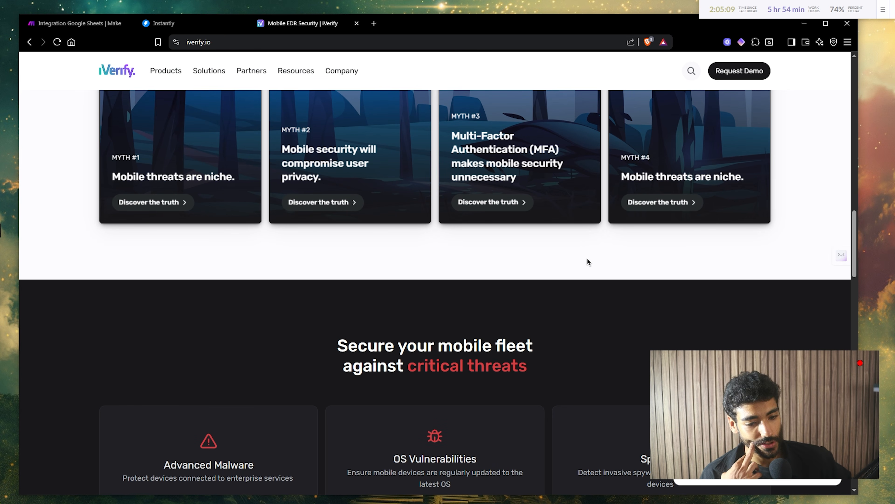
scroll(588, 261, up, 8)
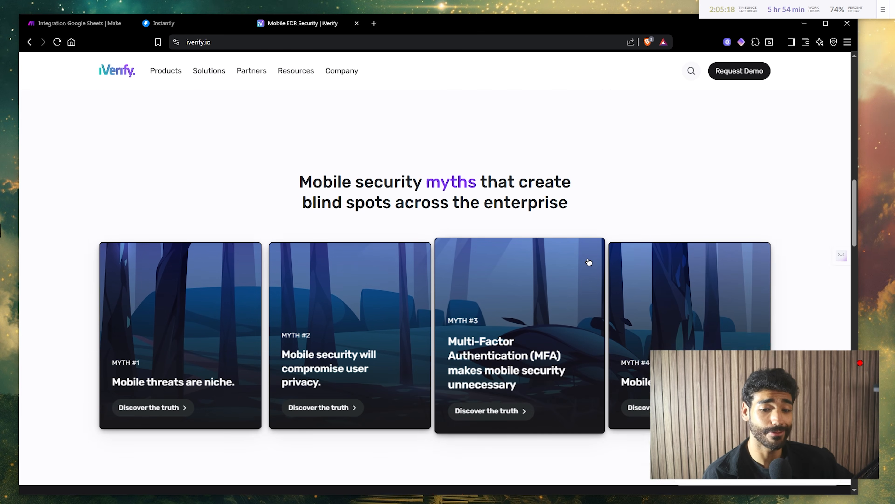
scroll(587, 261, up, 3)
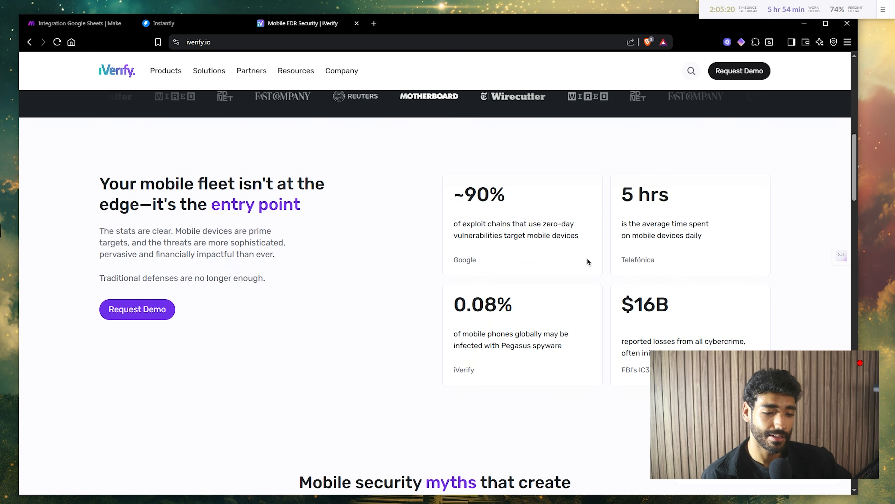
scroll(587, 261, up, 5)
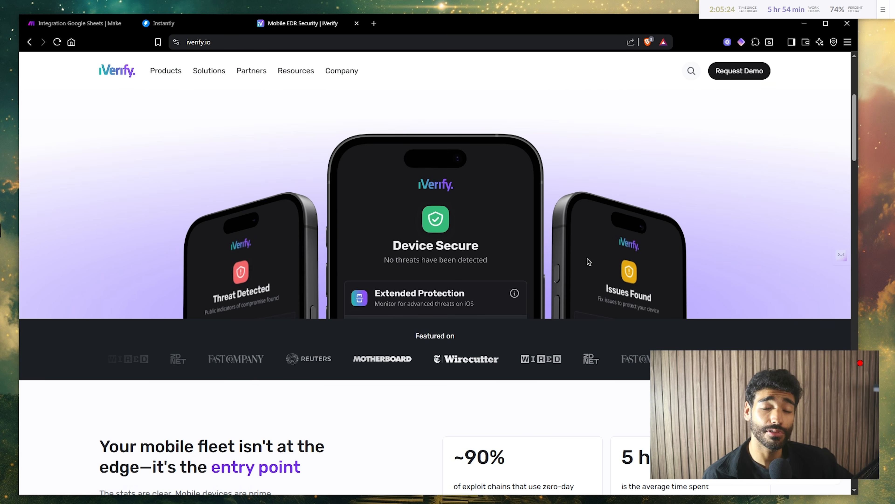
scroll(588, 262, down, 6)
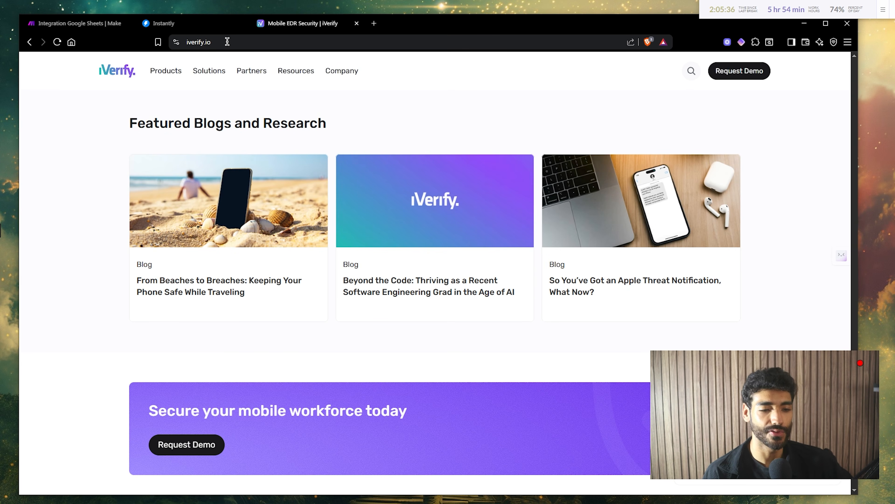
click(210, 30)
click(510, 238)
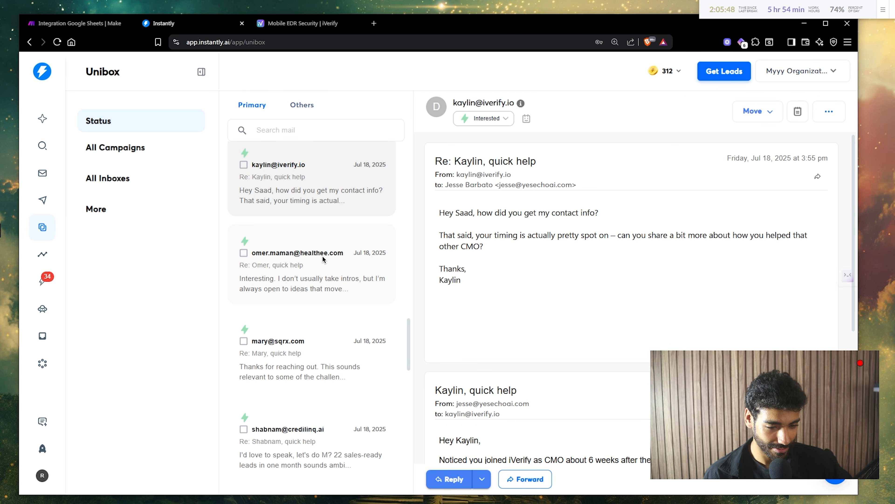
- Open the healthee.com lead's interested reply and read it with the 'quick help' outreach email
click(324, 260)
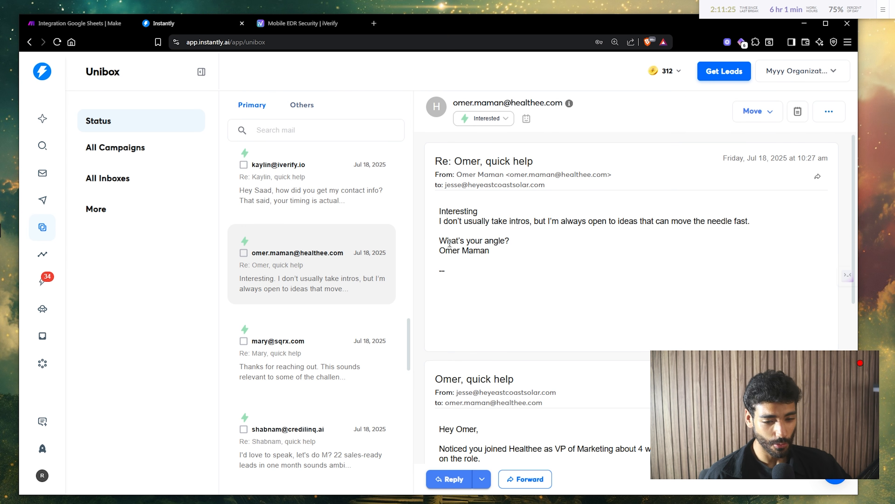
drag(449, 242, 474, 246)
click(475, 245)
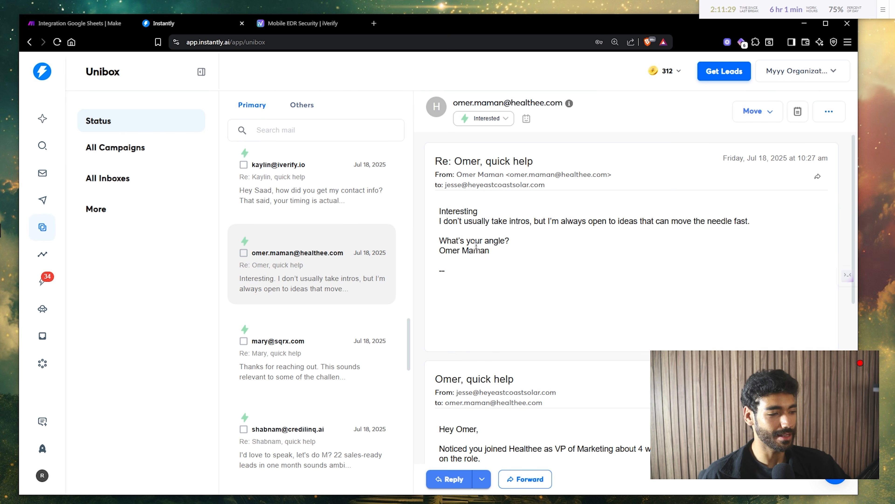
scroll(476, 245, down, 1)
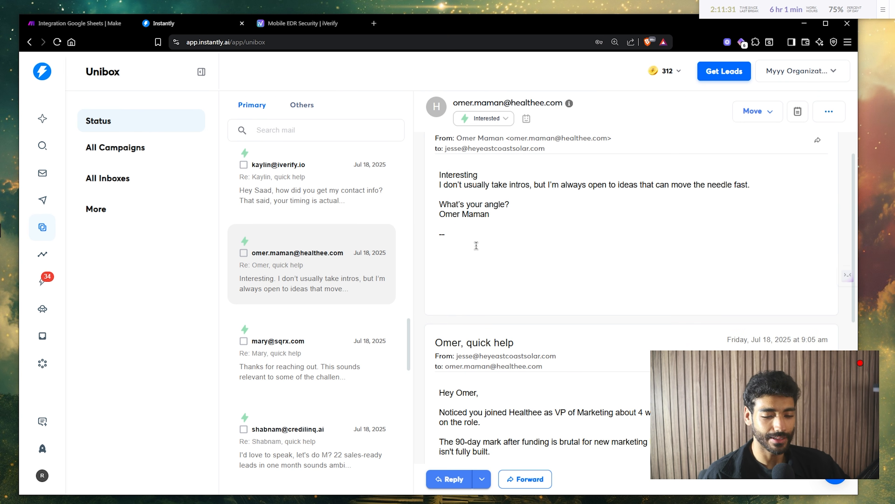
scroll(476, 245, down, 2)
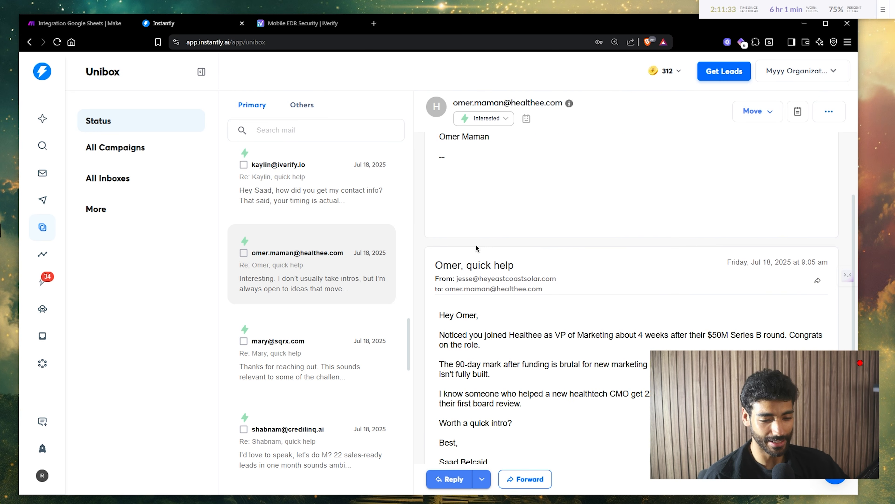
scroll(476, 245, up, 1)
scroll(476, 245, down, 1)
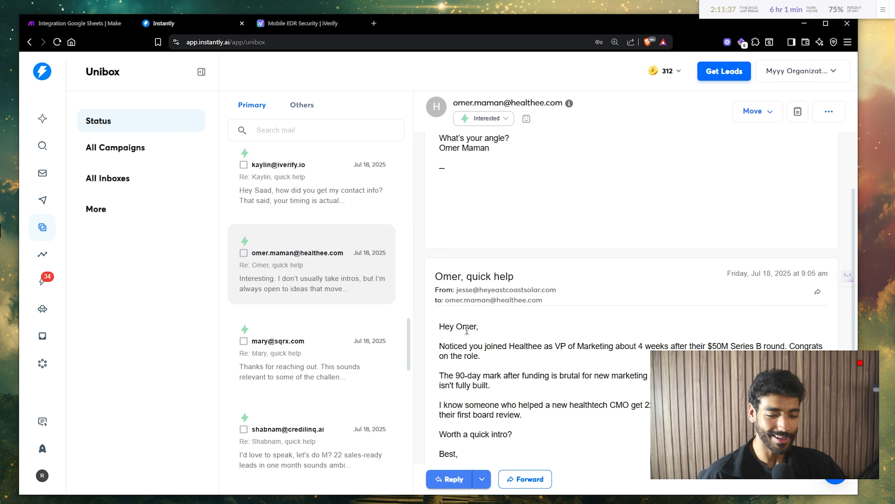
triple_click(466, 329)
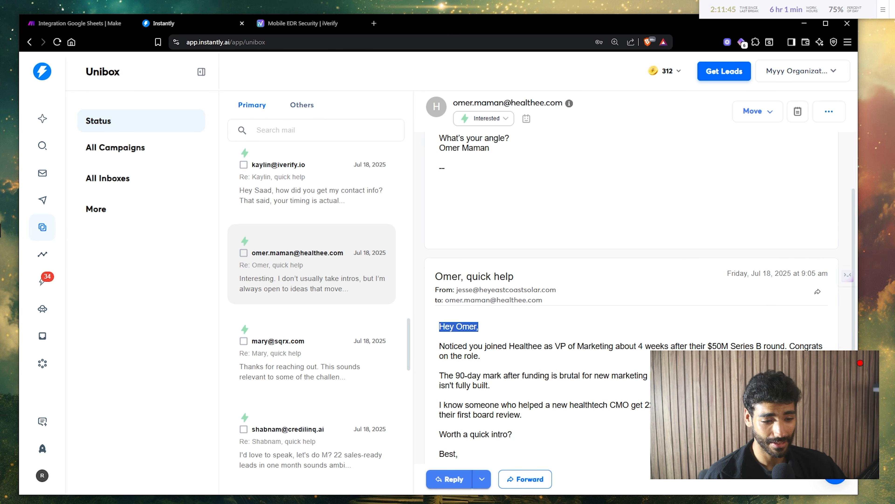
click(616, 317)
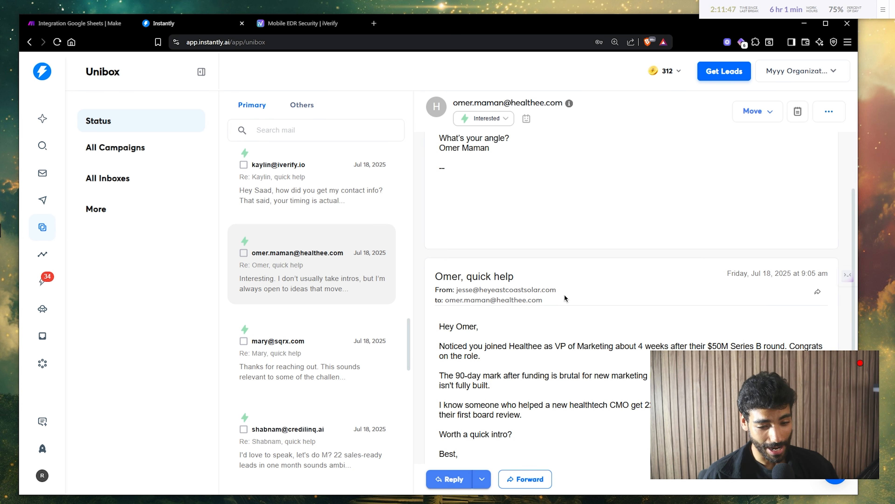
- Copy the healthee.com domain from the To line and load it in a new tab
drag(547, 298, 502, 300)
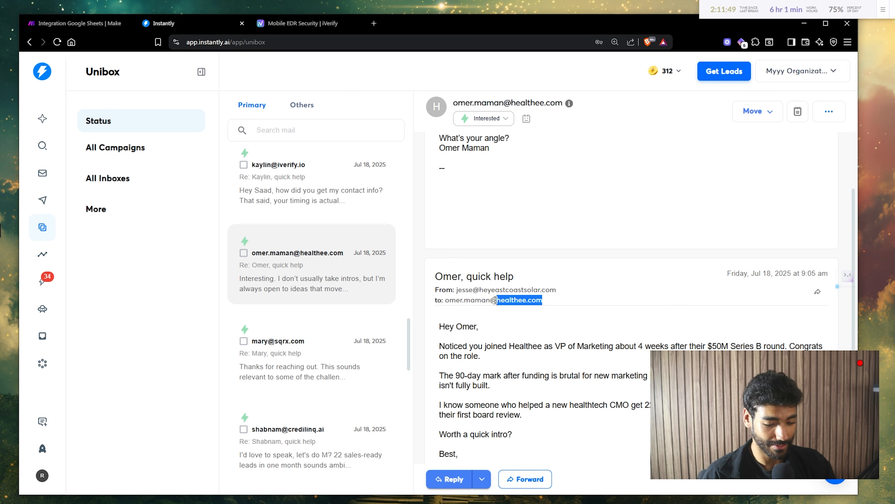
key(ctrl+c)
key(ctrl+t)
key(ctrl+v)
key(Return)
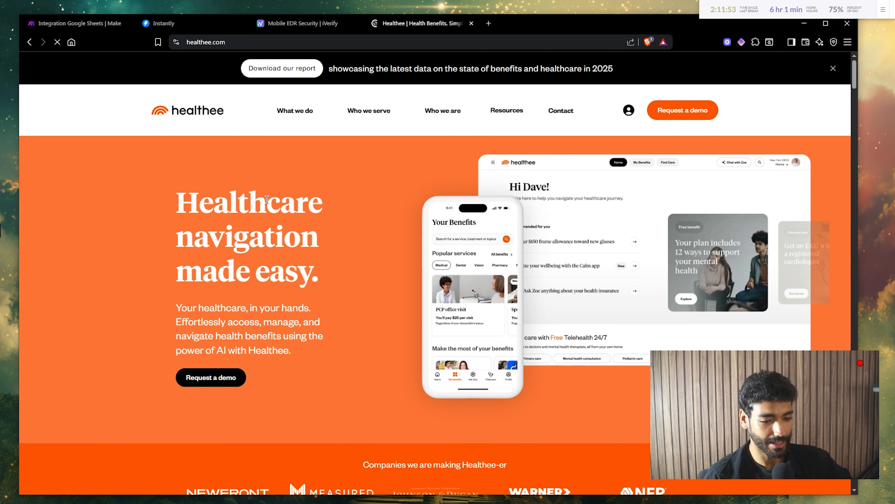
- Read the top of the Healthee homepage, including the Meet Zoe and Telehealth sections
drag(267, 202, 303, 279)
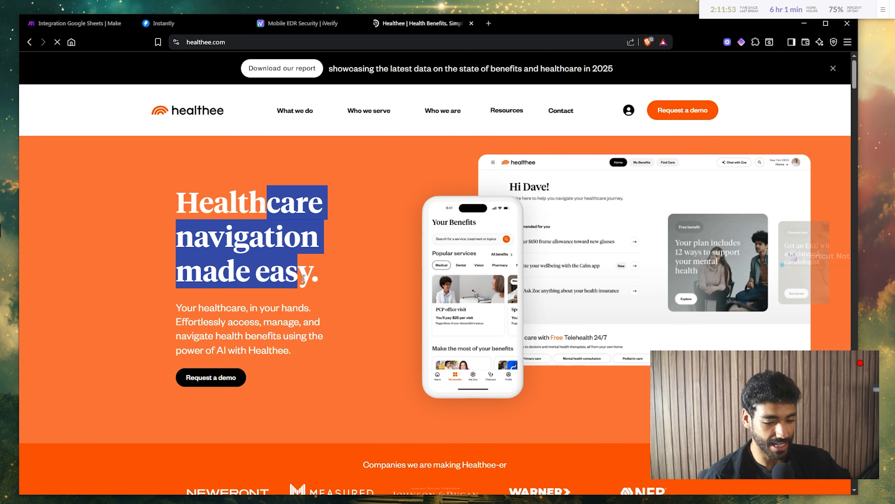
scroll(446, 297, down, 3)
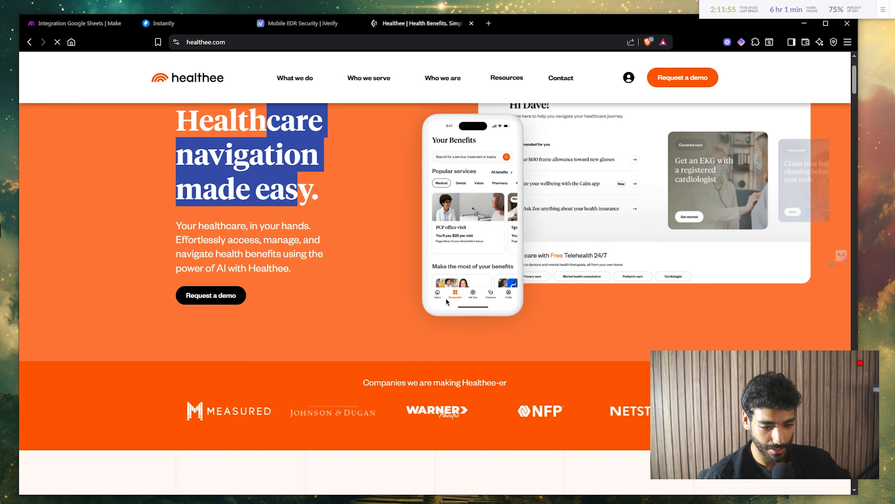
scroll(458, 258, down, 10)
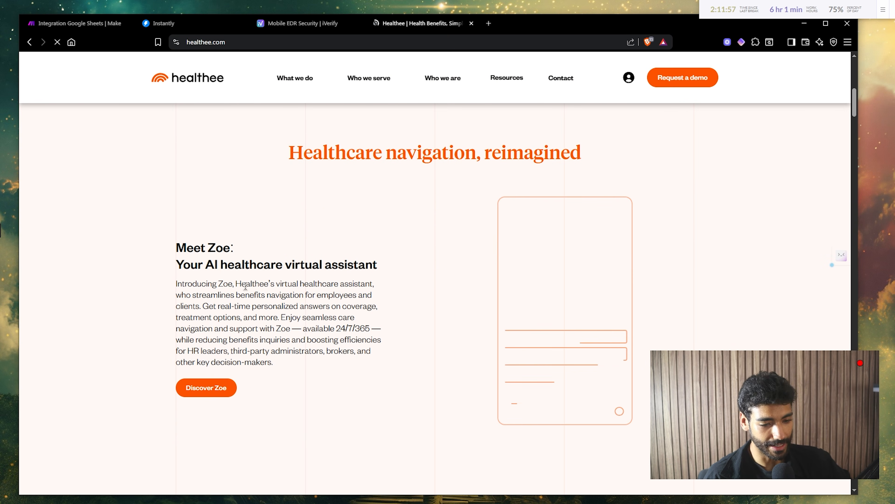
drag(206, 247, 270, 253)
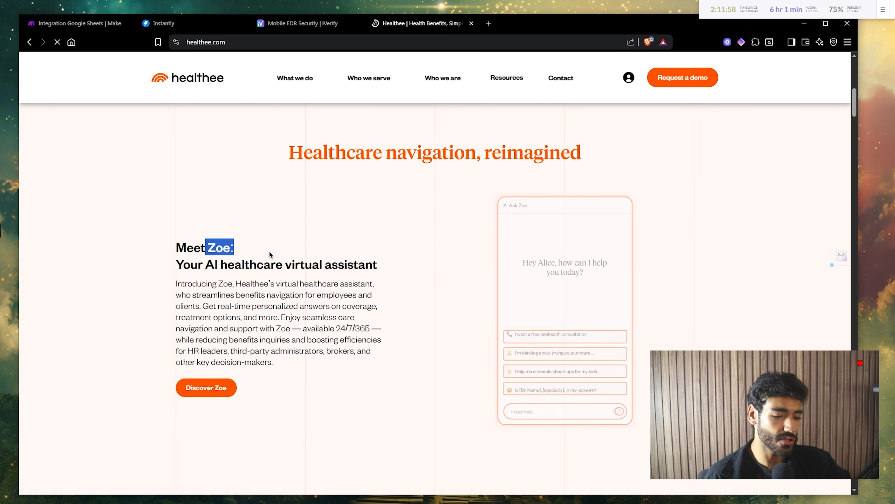
double_click(296, 263)
scroll(296, 262, down, 5)
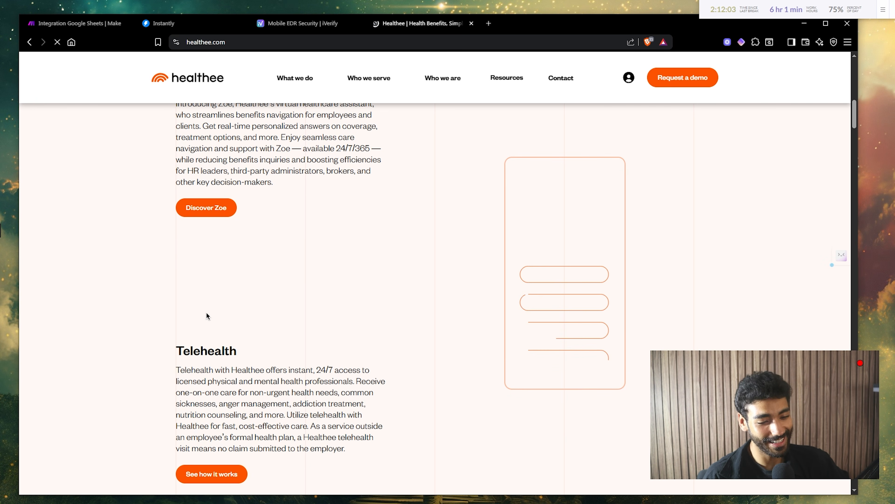
double_click(189, 349)
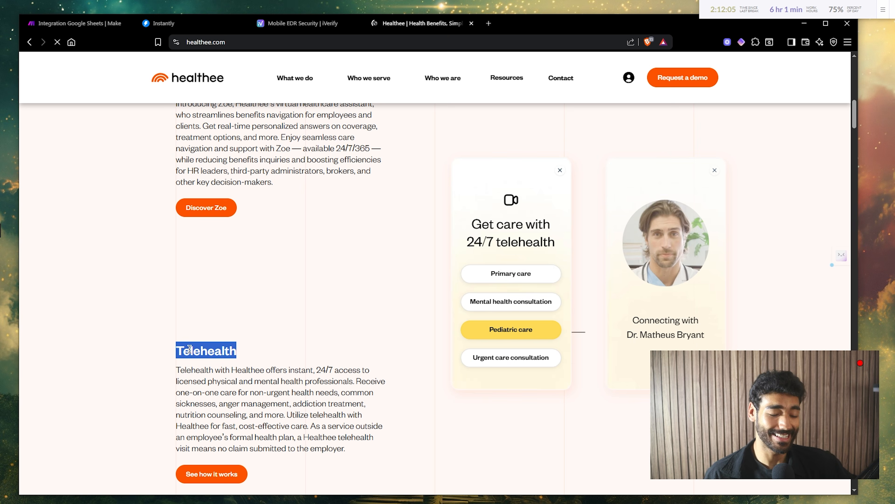
scroll(190, 349, down, 8)
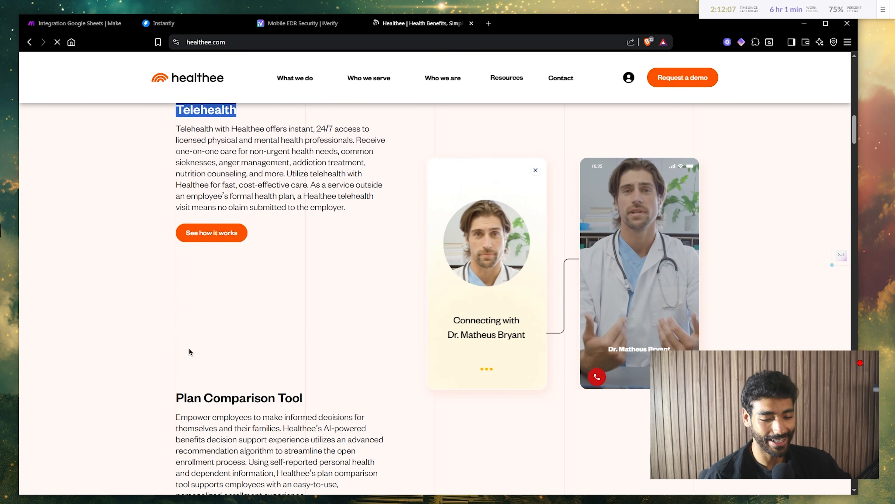
scroll(307, 321, up, 9)
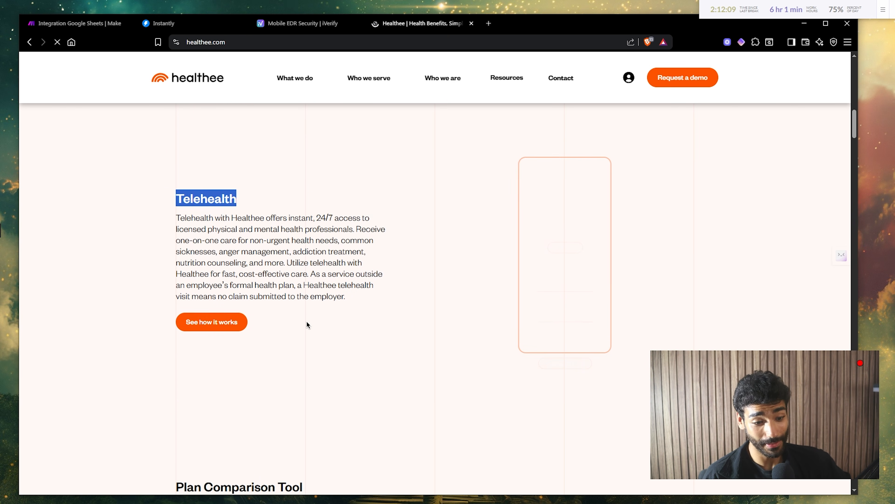
scroll(257, 252, down, 20)
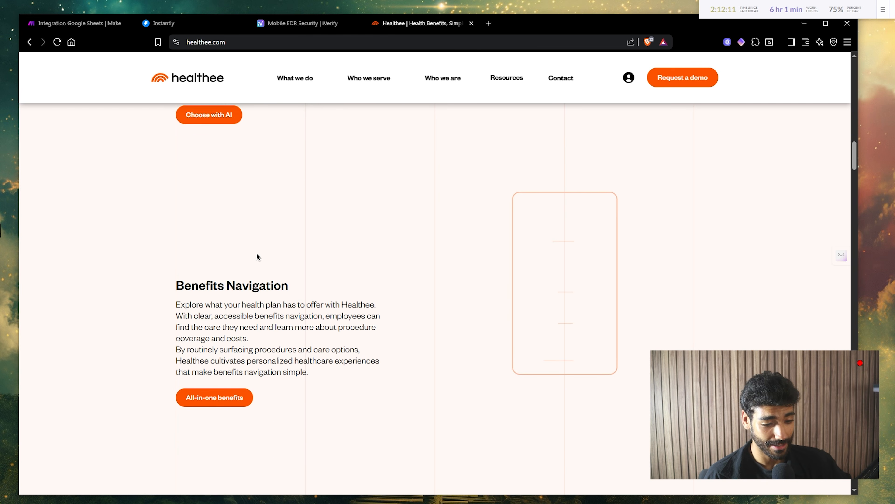
scroll(257, 253, up, 15)
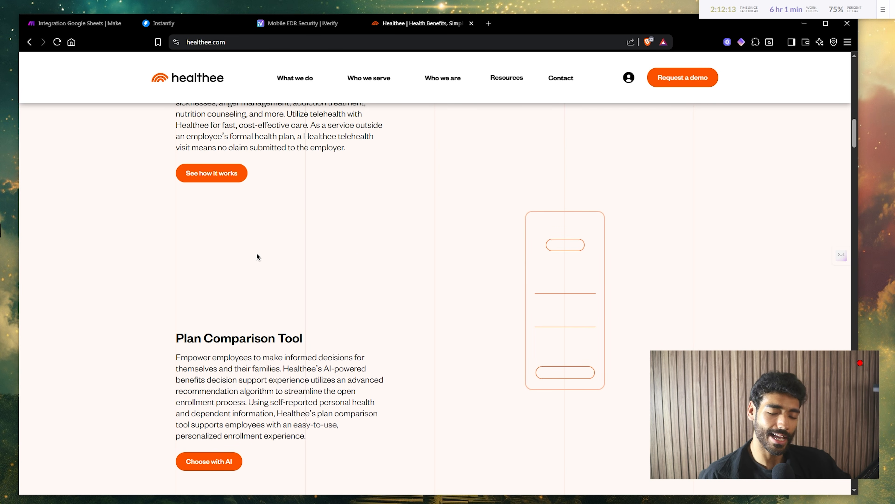
scroll(257, 254, up, 3)
triple_click(204, 208)
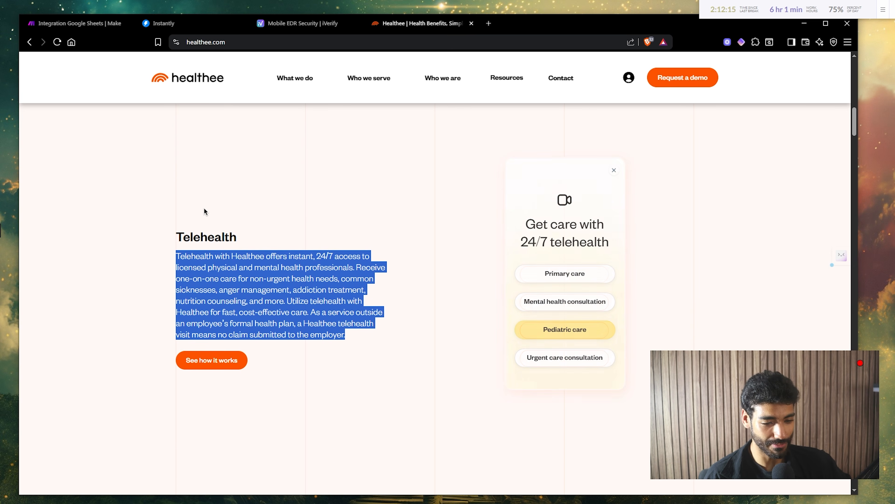
- Scroll further through Healthee's customer results, testimonials and mission sections
scroll(203, 207, down, 9)
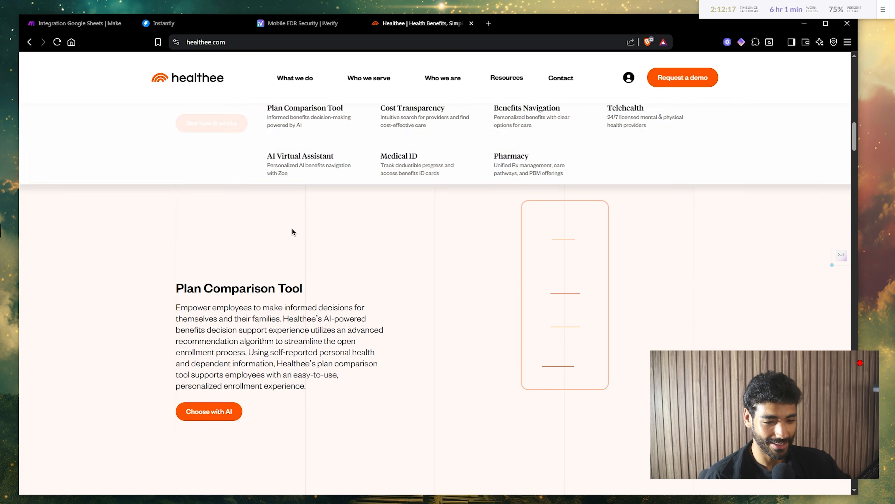
scroll(292, 234, down, 20)
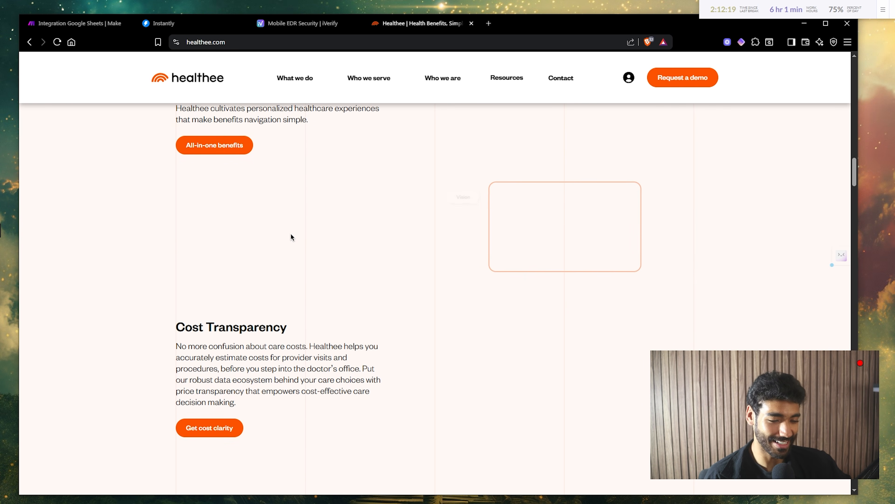
scroll(290, 233, down, 12)
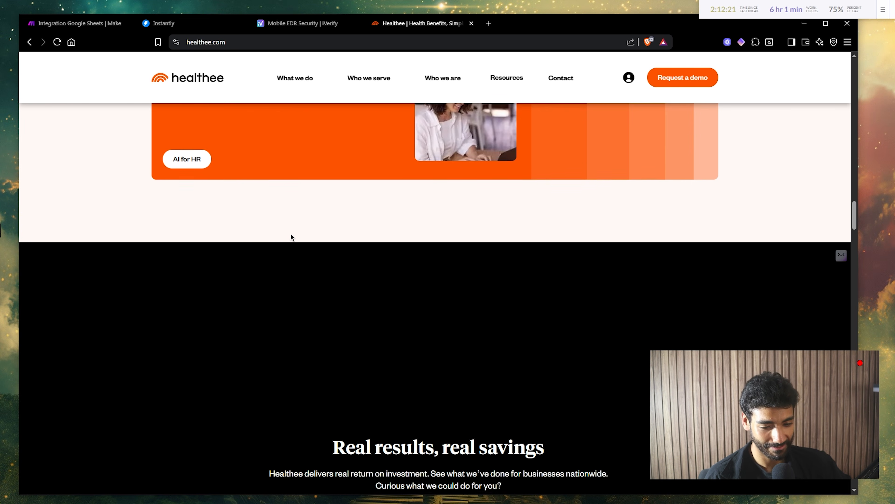
scroll(359, 313, down, 10)
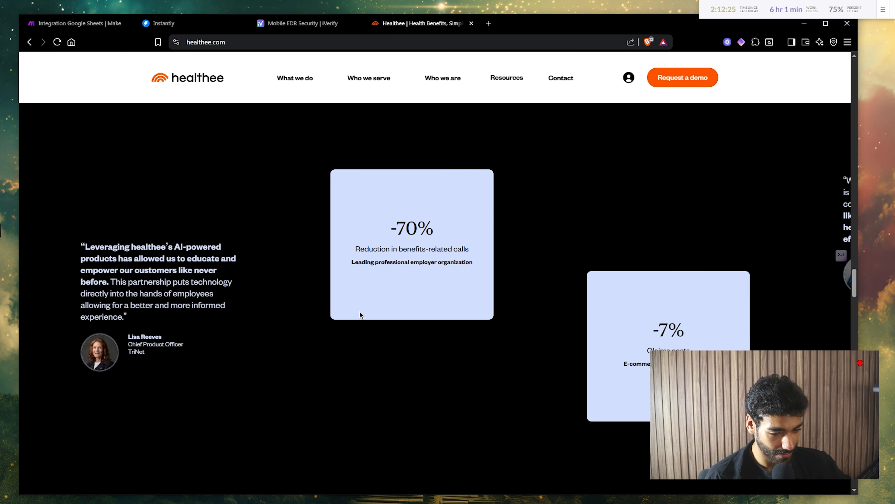
scroll(360, 312, down, 5)
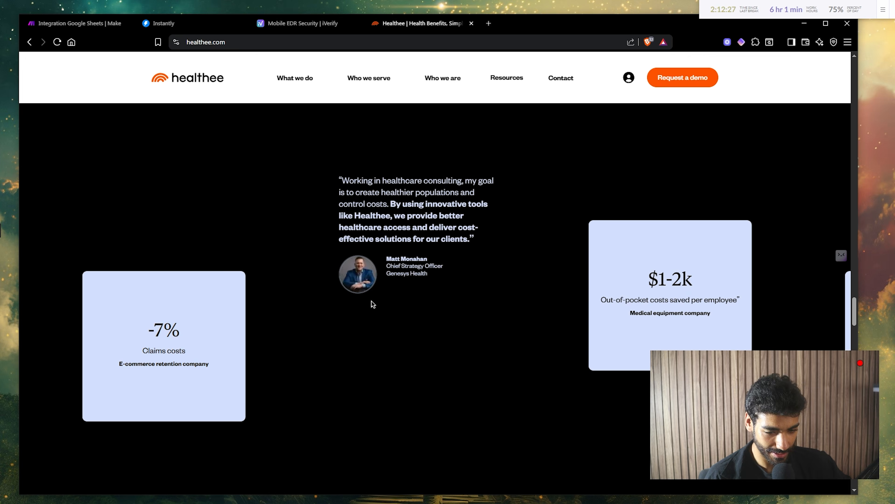
scroll(372, 301, down, 5)
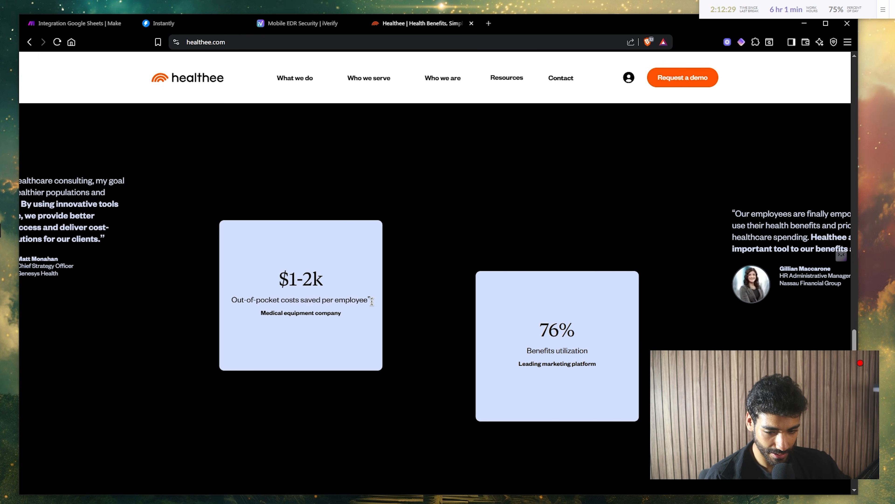
scroll(371, 301, down, 5)
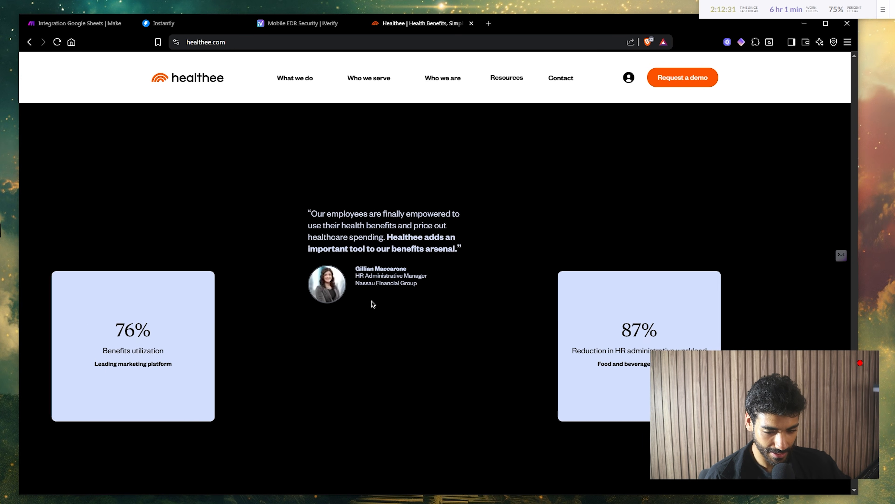
scroll(371, 301, up, 10)
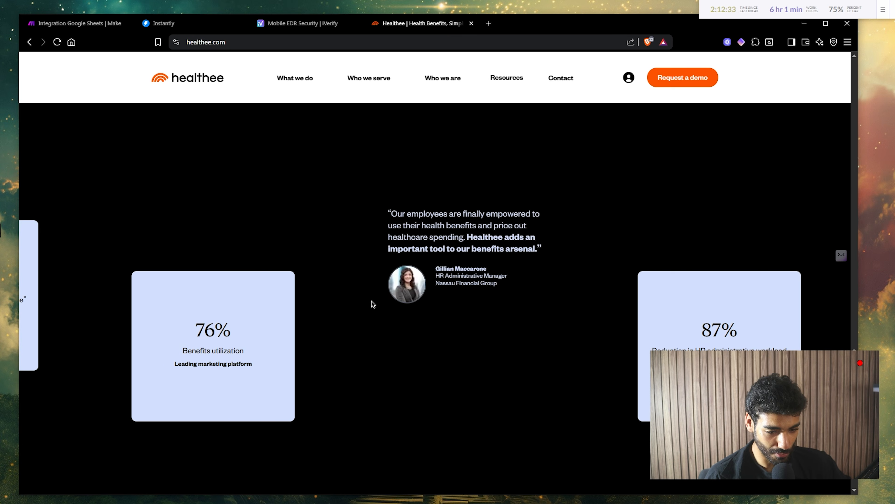
scroll(371, 301, up, 10)
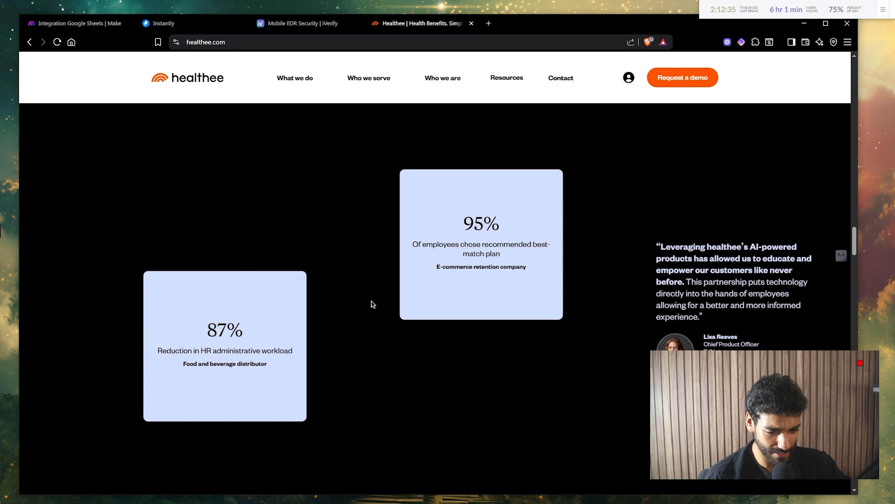
scroll(371, 301, up, 5)
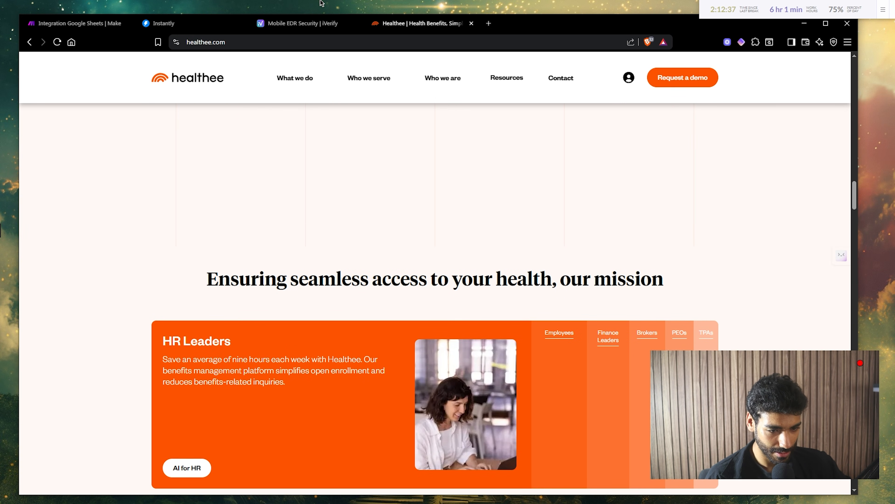
- Return to Instantly, then Google the Healthee prospect's full name and open their LinkedIn profile
click(203, 22)
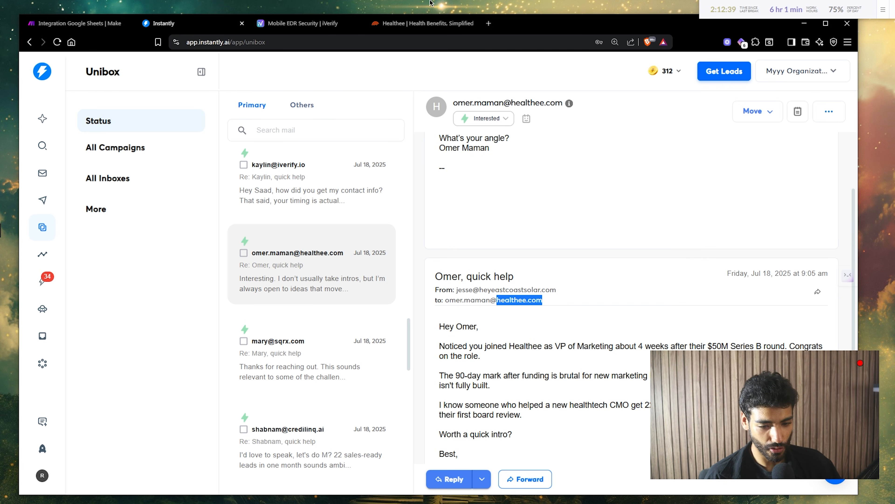
click(489, 22)
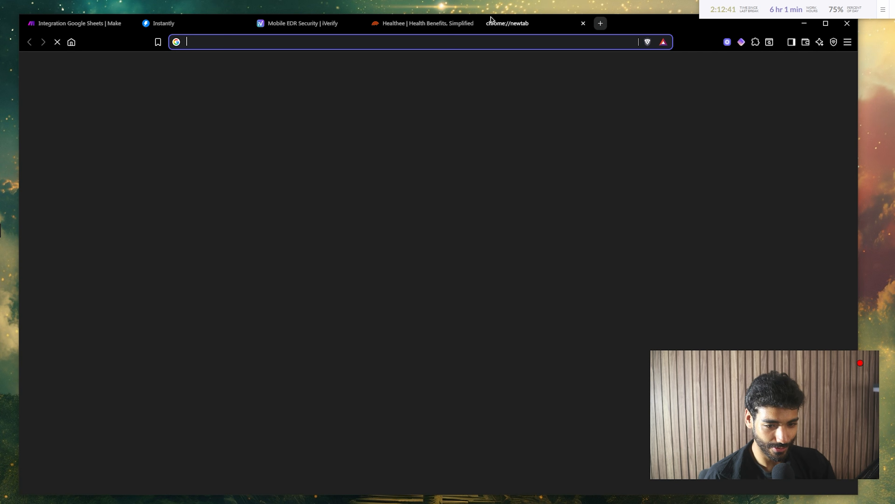
key(Return)
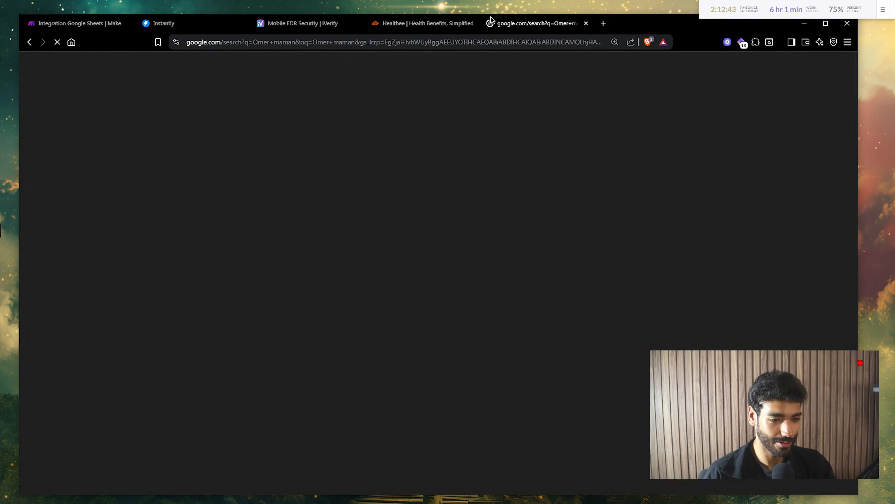
click(340, 187)
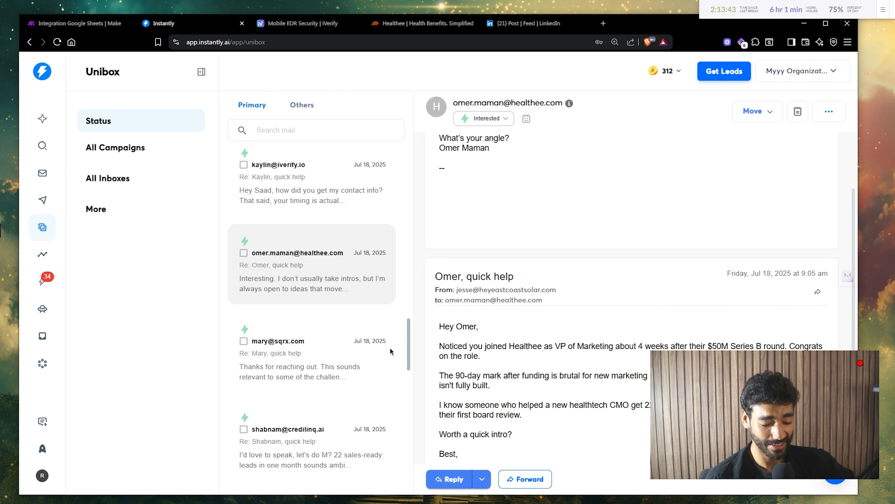
- Open the SquareX (sqrx.com) CMO's interested reply and scroll down to the original outreach email
click(291, 349)
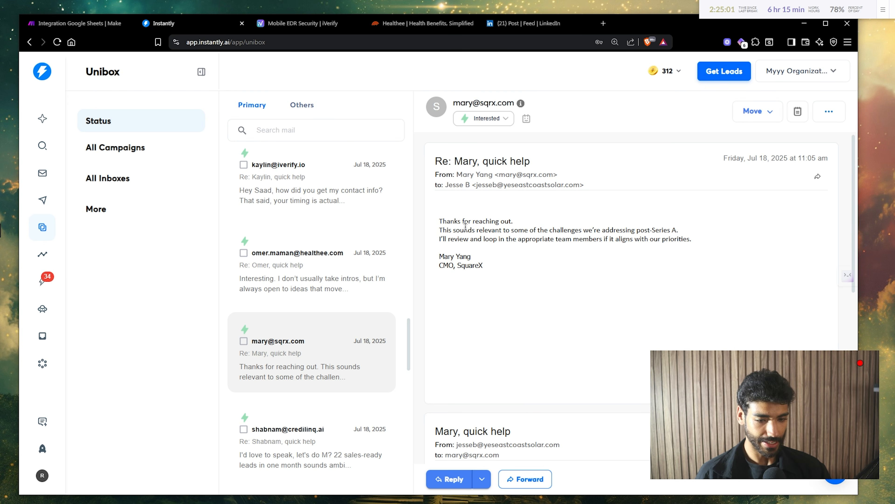
drag(456, 230, 505, 225)
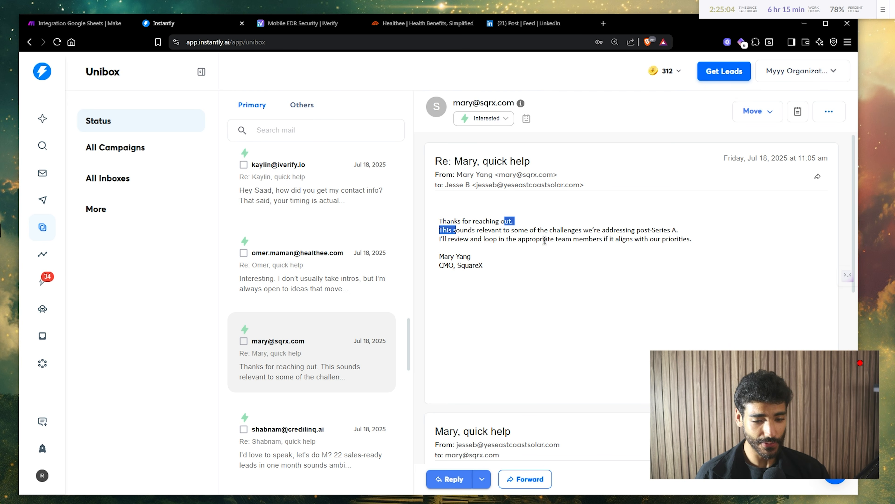
double_click(558, 239)
click(558, 239)
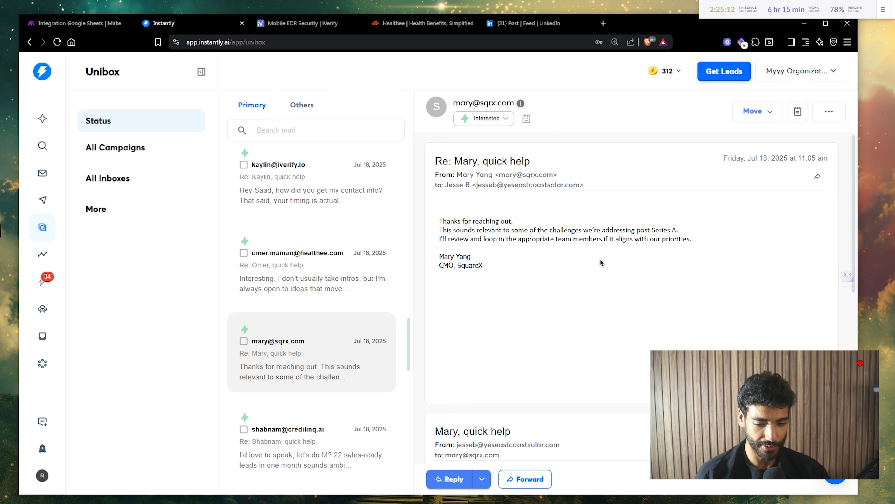
scroll(602, 262, down, 4)
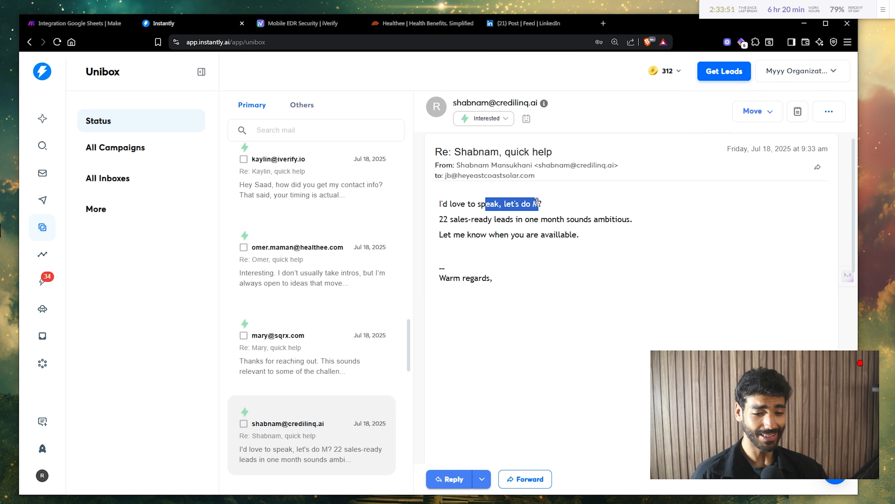
- Open the CrediLinq prospect's reply and read it with the outreach email
click(536, 202)
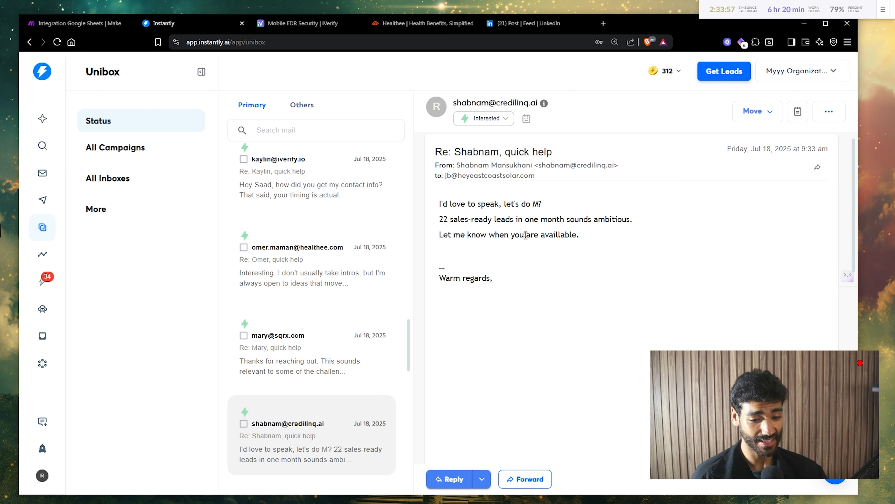
drag(526, 235, 559, 237)
scroll(559, 237, down, 8)
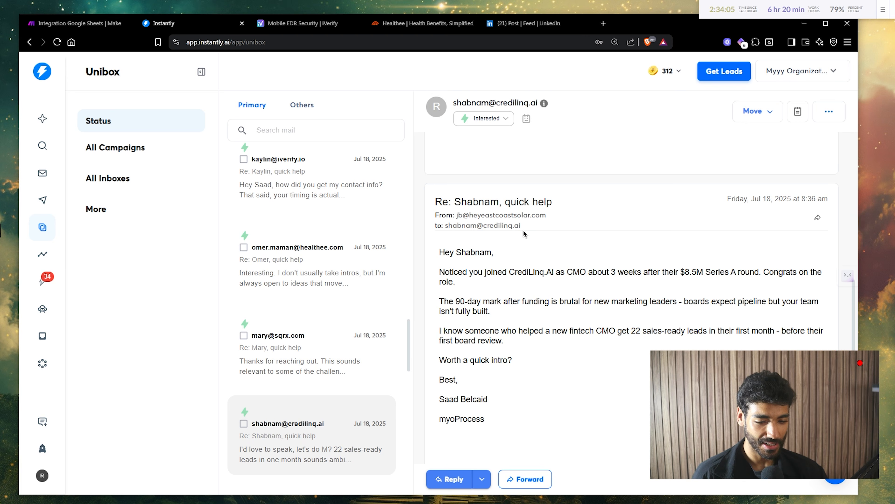
- Copy the credilinq.ai email domain and load it in a new browser tab
mouse_move(524, 233)
mouse_down()
mouse_move(485, 226)
mouse_move(531, 228)
mouse_up()
key(ctrl+c)
key(ctrl+t)
key(ctrl+v)
key(Return)
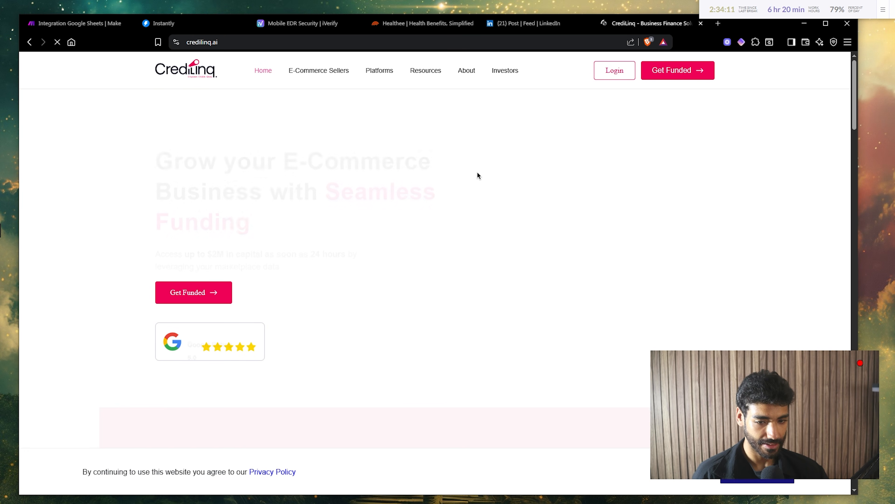
- Read down the credilinq.ai homepage headline and trusted-client logos such as Amazon
drag(292, 151, 260, 240)
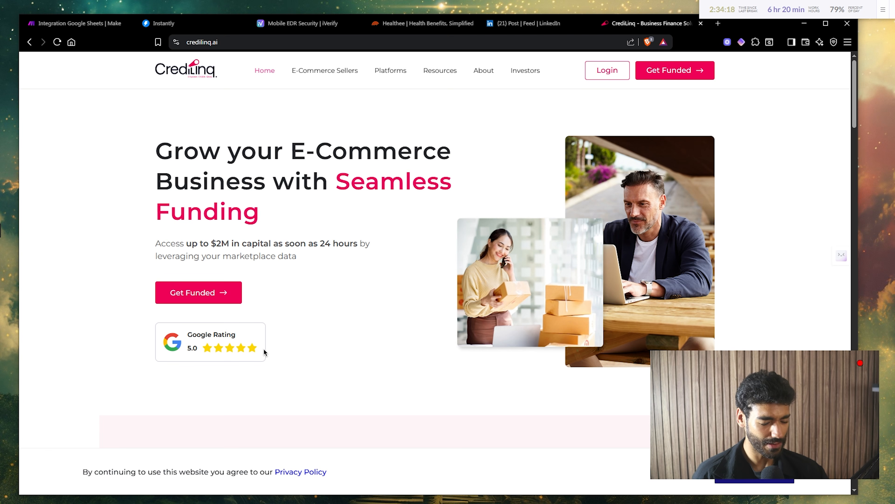
drag(264, 350, 352, 310)
scroll(393, 307, down, 5)
scroll(393, 307, down, 10)
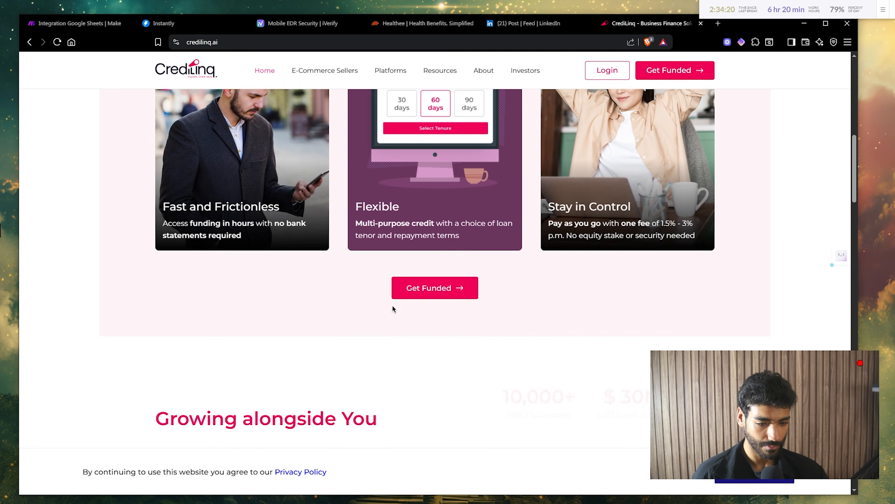
scroll(393, 309, down, 13)
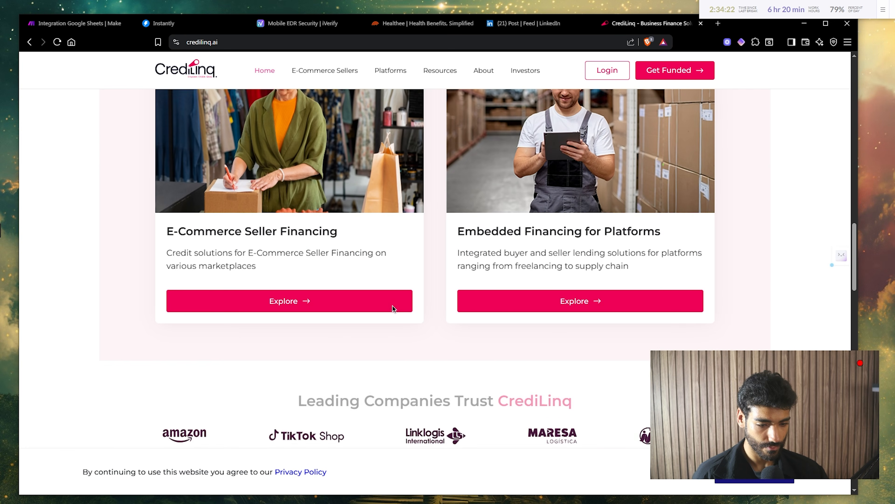
scroll(392, 305, up, 2)
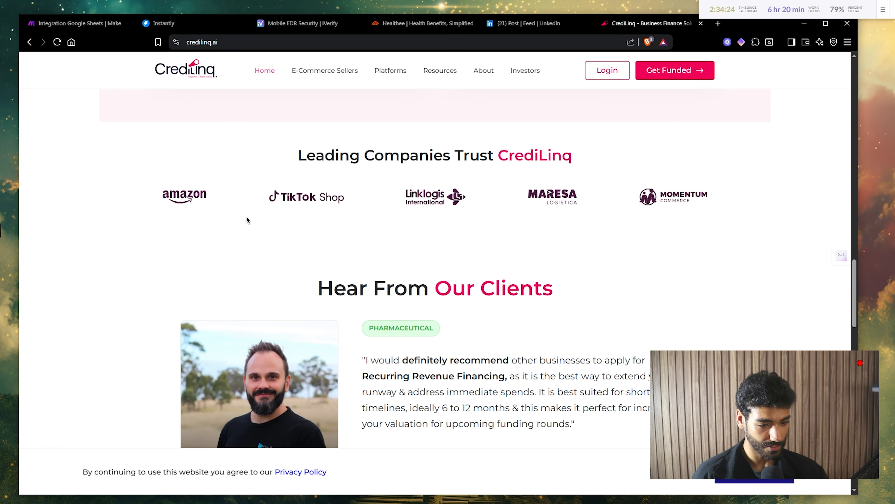
double_click(185, 196)
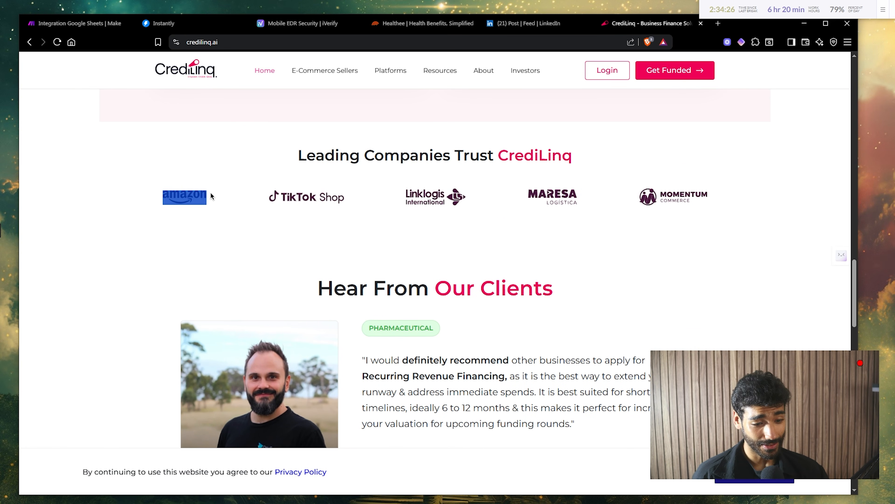
scroll(431, 314, down, 1)
scroll(438, 278, down, 12)
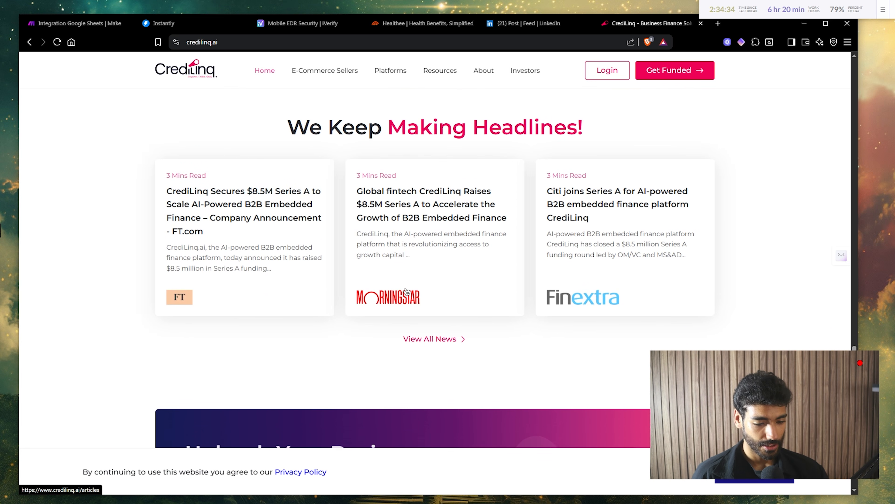
scroll(406, 291, up, 1)
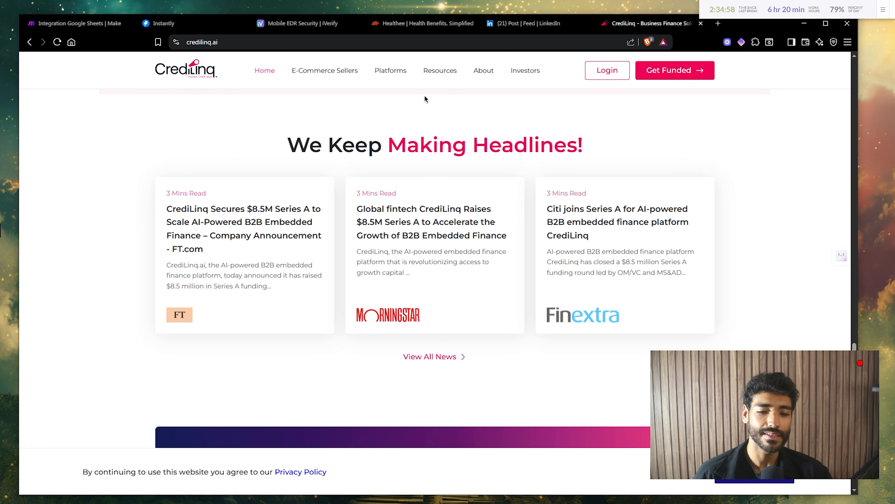
- Read the 'We Keep Making Headlines!' funding news, then scroll back up to the stats section
triple_click(493, 145)
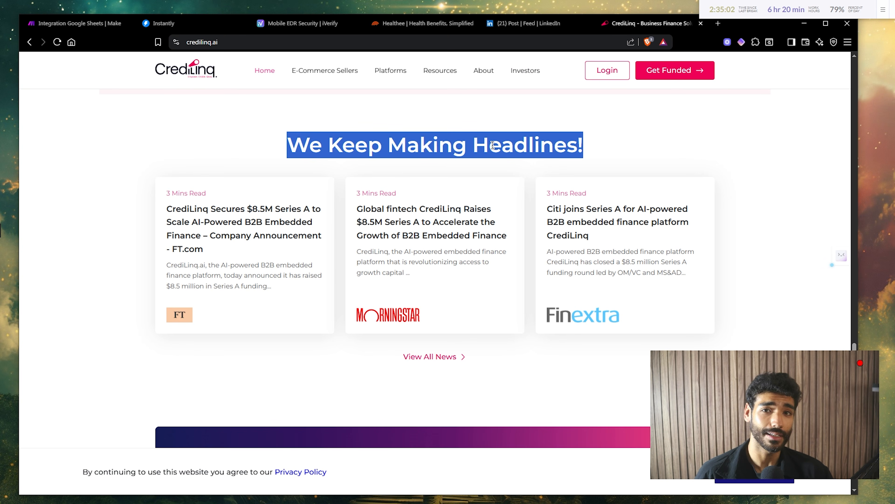
scroll(484, 168, up, 2)
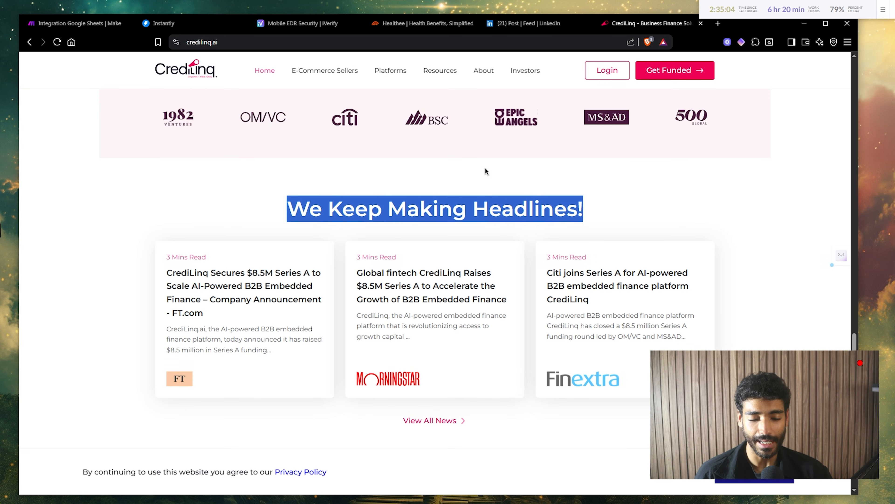
double_click(481, 207)
click(481, 208)
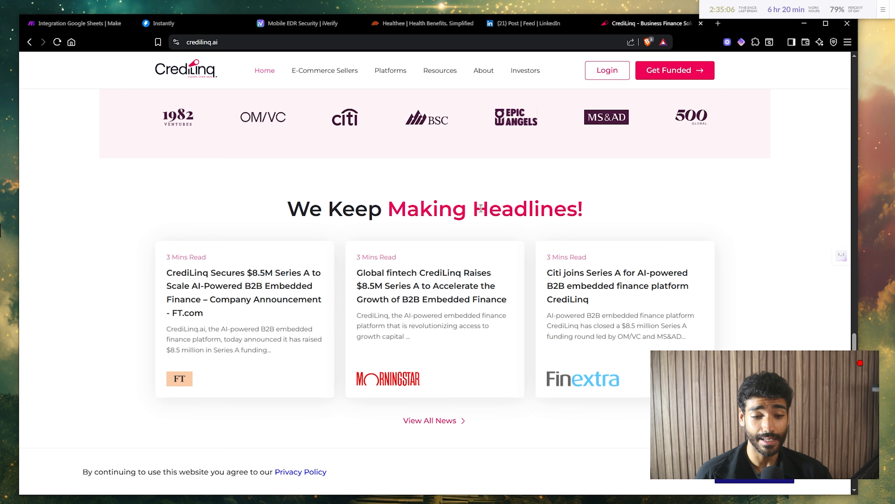
scroll(481, 208, up, 10)
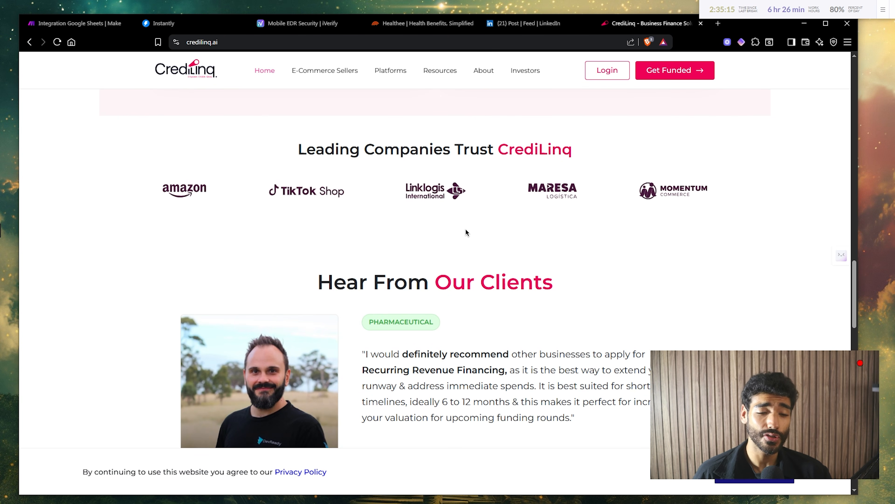
scroll(466, 232, up, 2)
scroll(466, 232, up, 1)
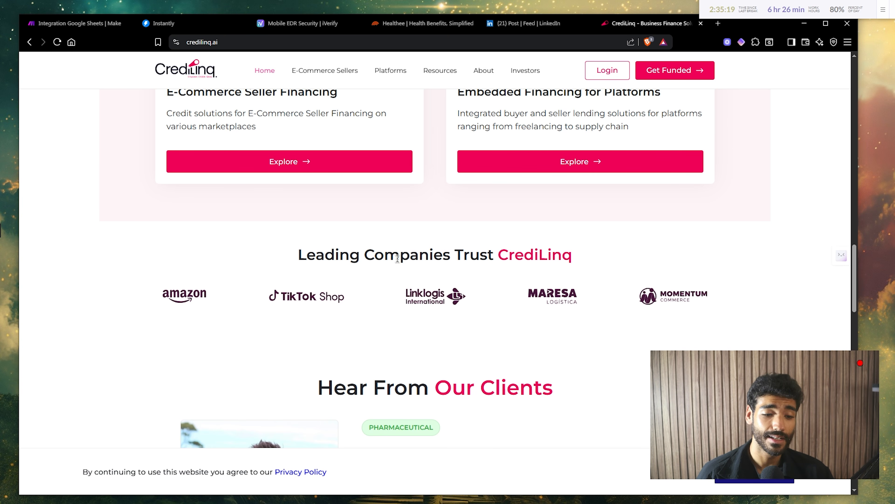
scroll(397, 258, up, 5)
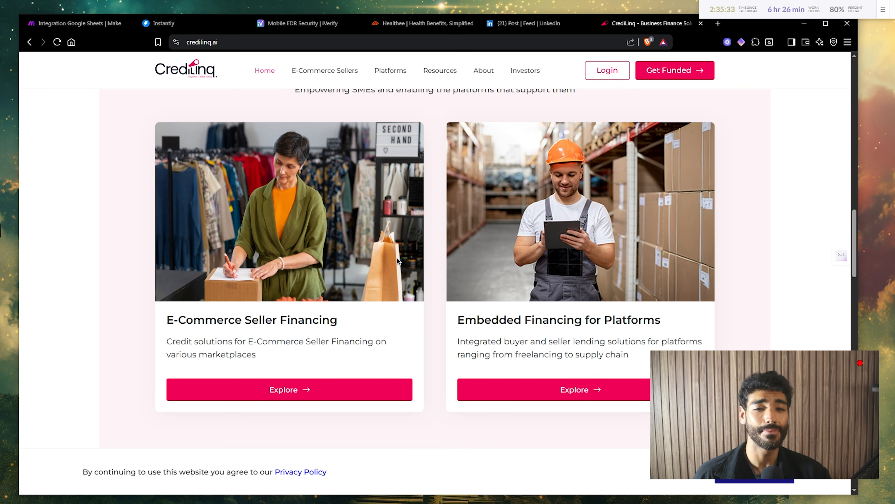
scroll(397, 333, up, 3)
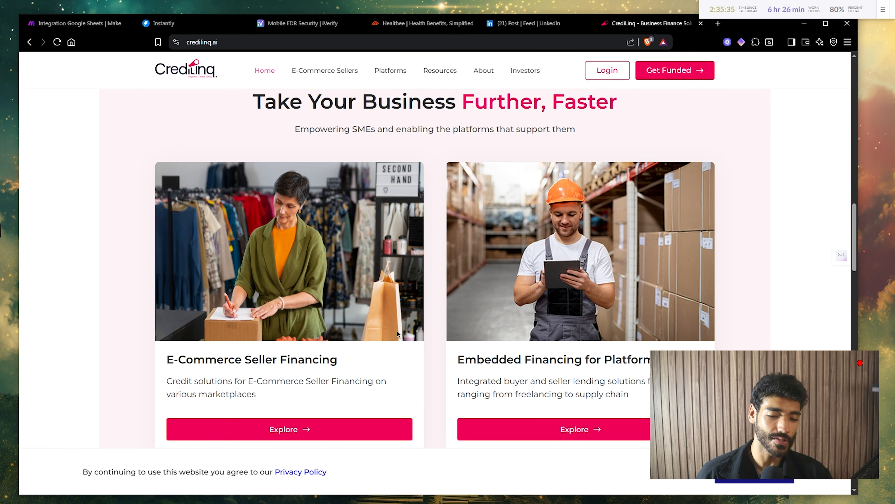
scroll(397, 333, up, 3)
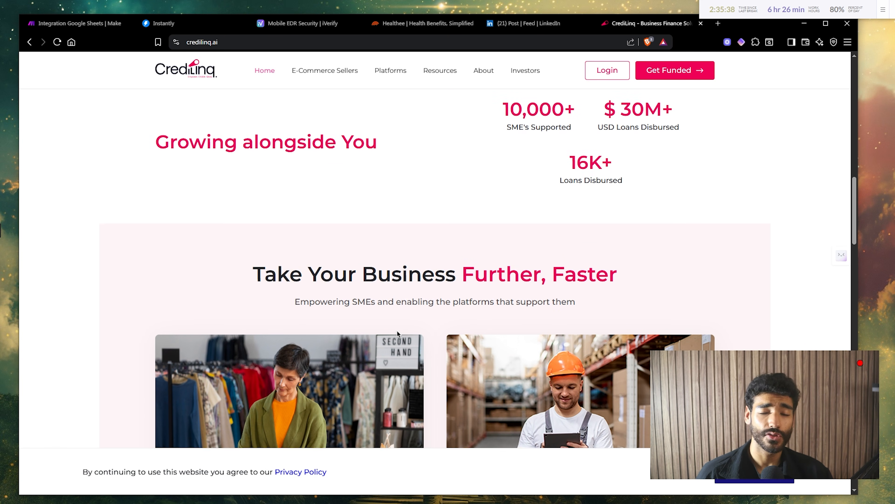